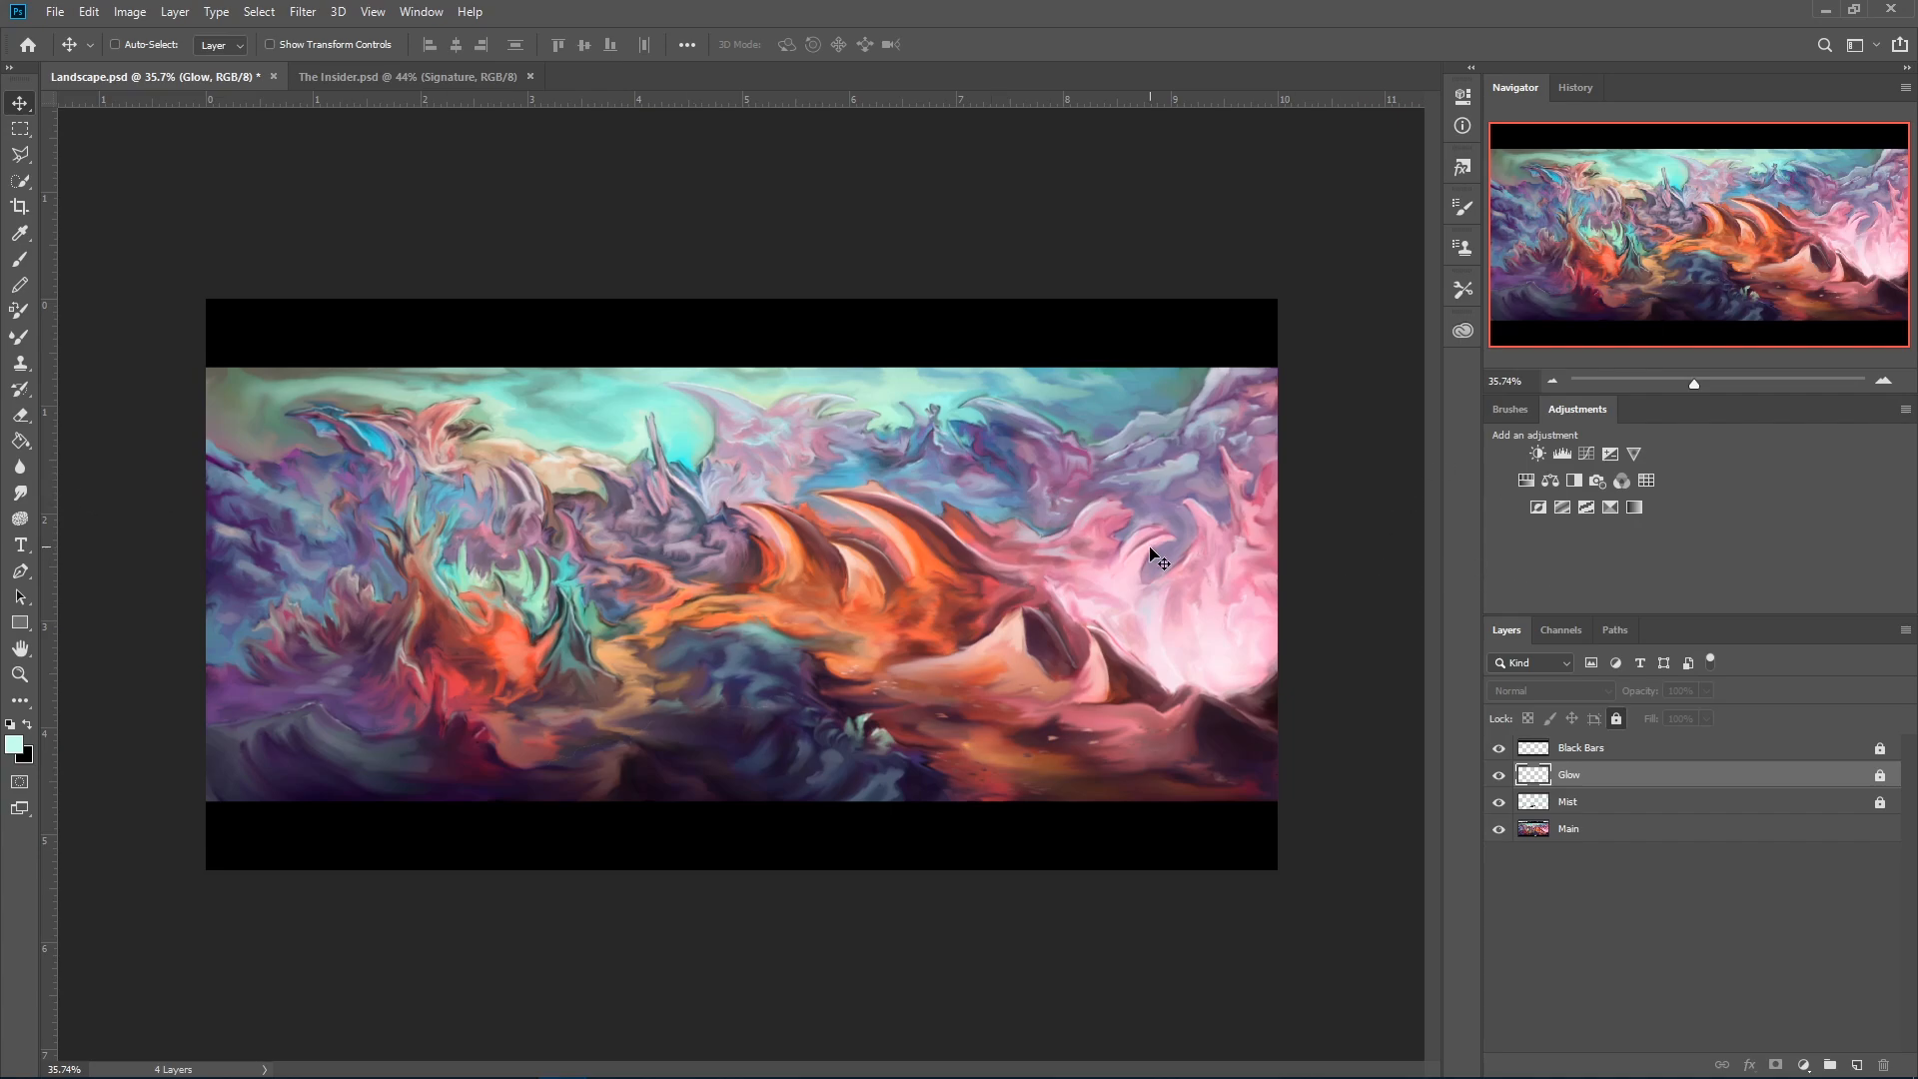
Choose the Blending Brush from the Brush Pack and make the Main layer active.
{"action": "scroll", "coordinate": [749, 568], "scroll_direction": "up", "scroll_amount": 2}
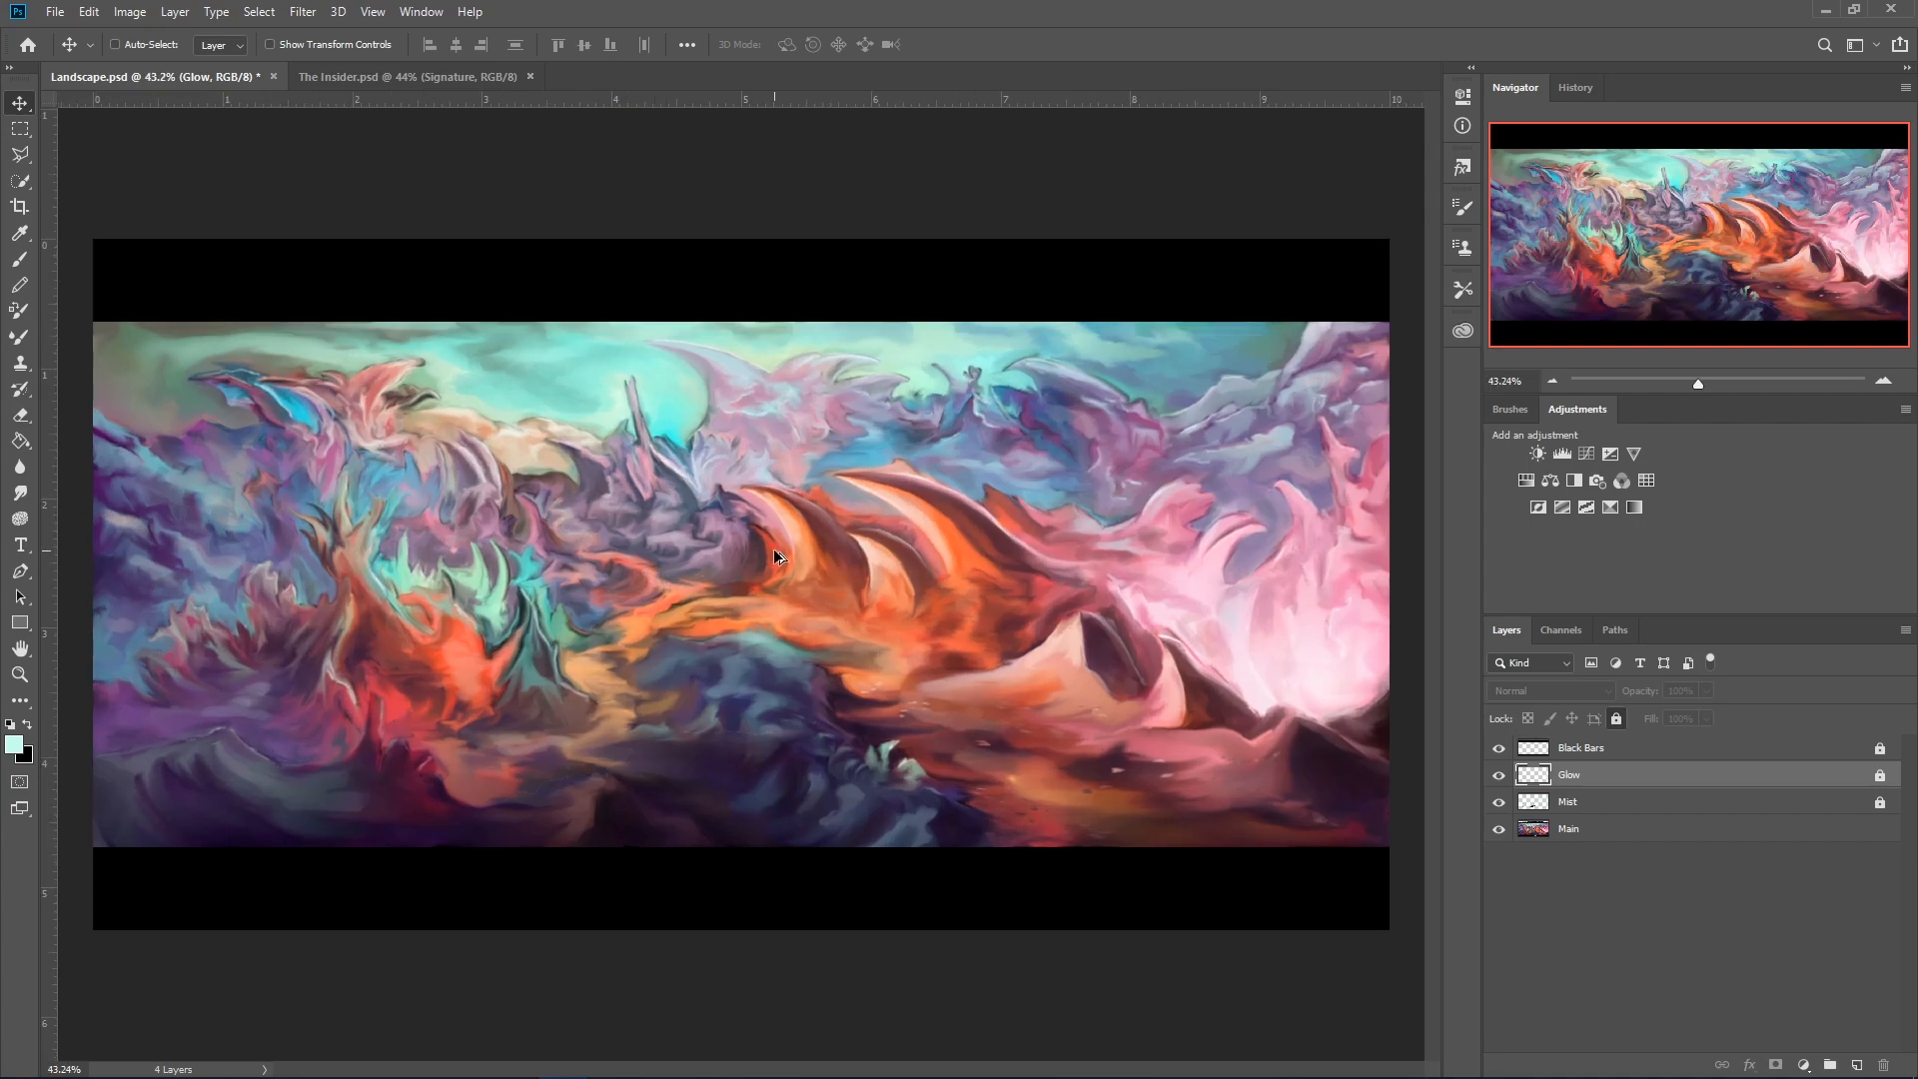
{"action": "left_click", "coordinate": [1500, 412]}
{"action": "left_click", "coordinate": [1725, 623]}
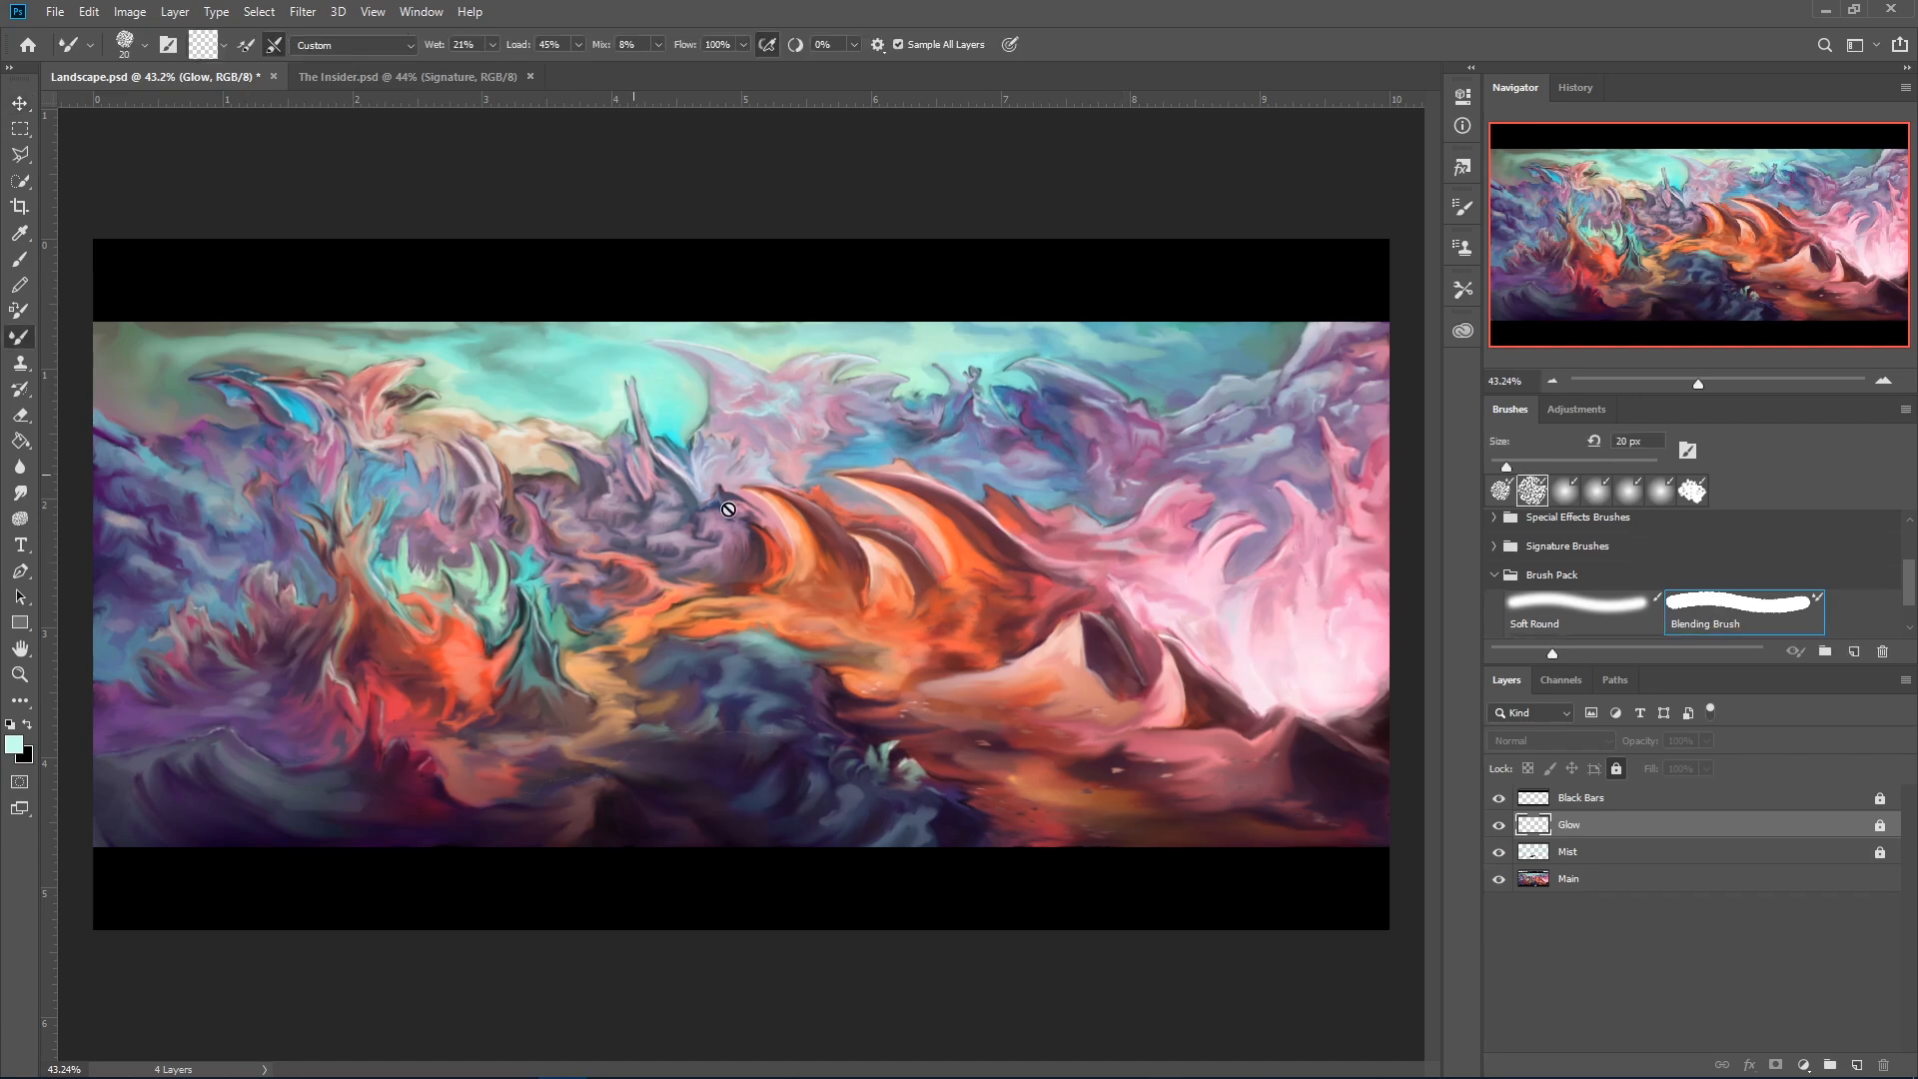
{"action": "left_click", "coordinate": [1568, 885]}
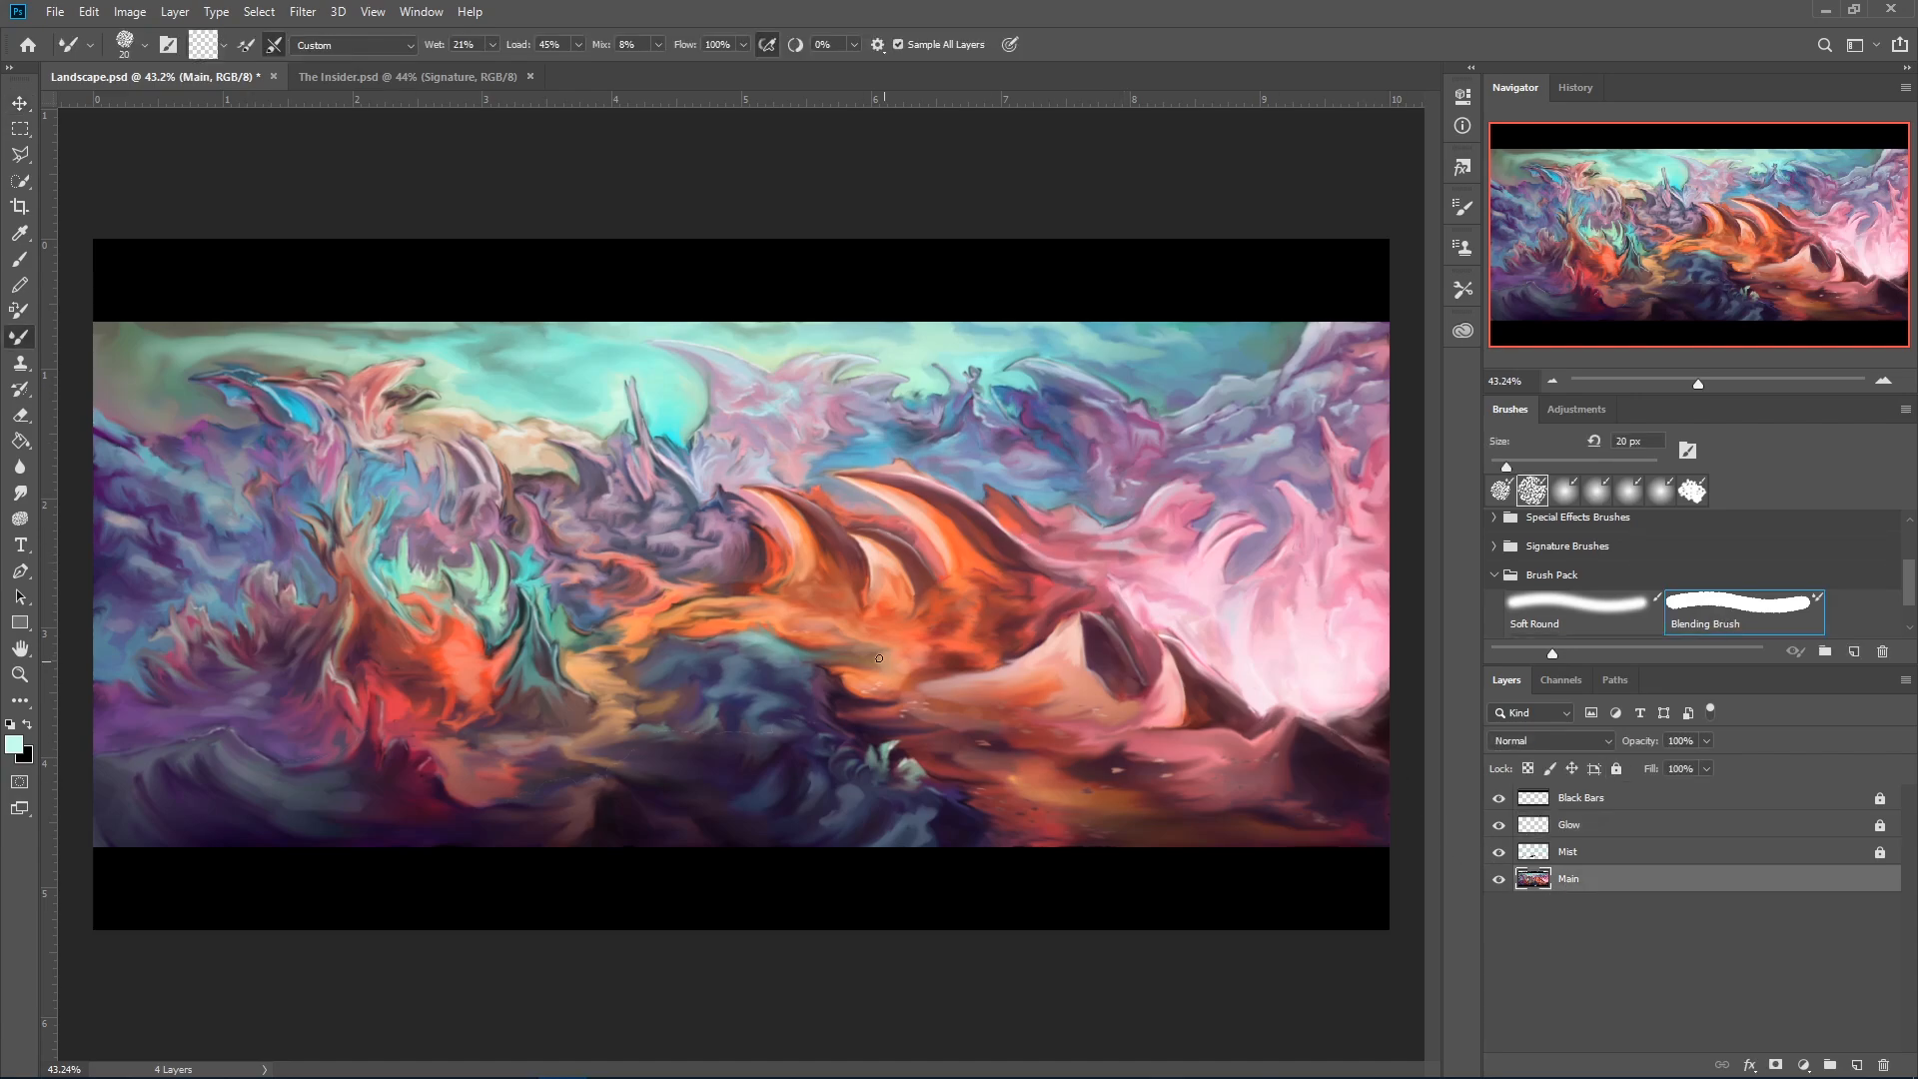
{"action": "scroll", "coordinate": [814, 623], "scroll_direction": "up", "scroll_amount": 5}
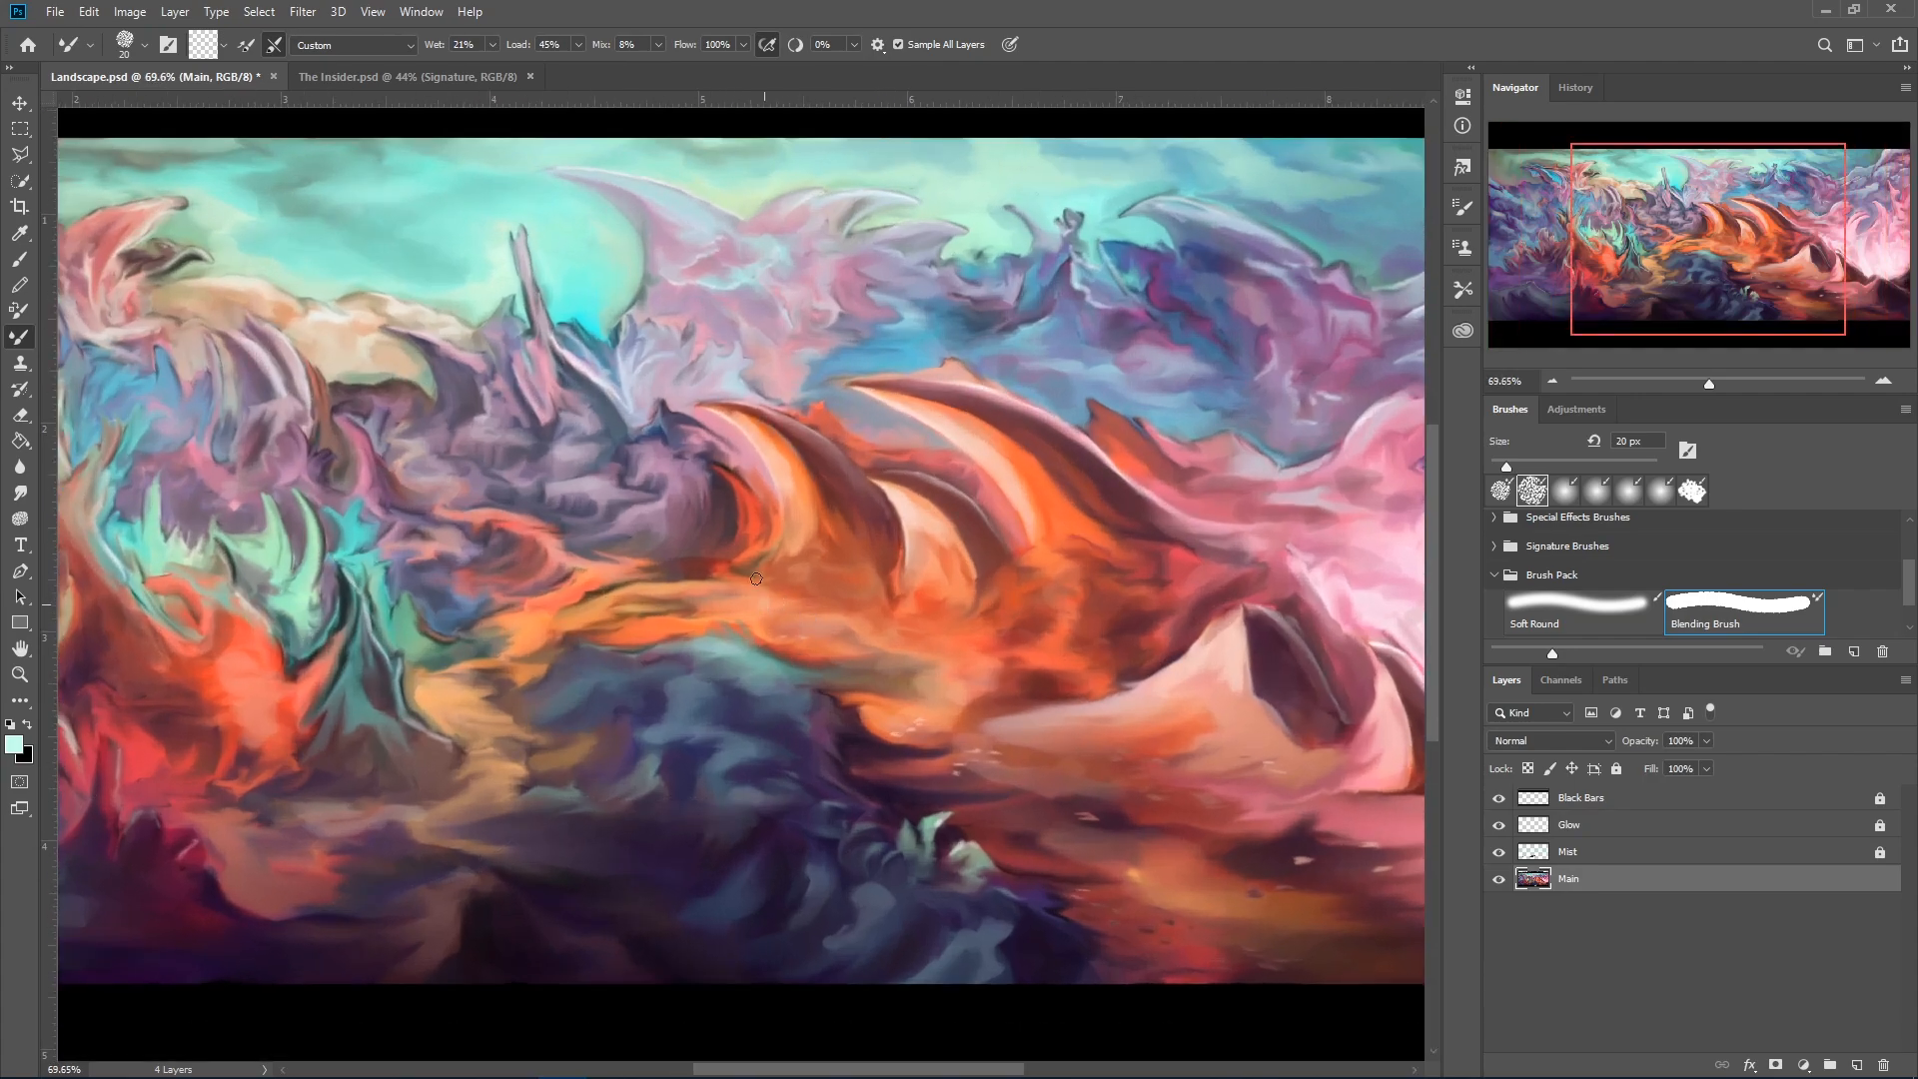
Try blending strokes over the orange rocks on the Main layer with Sample All Layers on and off, undoing each test.
{"action": "mouse_move", "coordinate": [756, 578]}
{"action": "left_mouse_down"}
{"action": "mouse_move", "coordinate": [831, 520]}
{"action": "mouse_move", "coordinate": [725, 528]}
{"action": "mouse_move", "coordinate": [563, 587]}
{"action": "mouse_move", "coordinate": [527, 508]}
{"action": "mouse_move", "coordinate": [626, 455]}
{"action": "mouse_move", "coordinate": [753, 524]}
{"action": "mouse_move", "coordinate": [734, 452]}
{"action": "mouse_move", "coordinate": [752, 413]}
{"action": "mouse_move", "coordinate": [795, 469]}
{"action": "mouse_move", "coordinate": [1124, 444]}
{"action": "mouse_move", "coordinate": [831, 457]}
{"action": "mouse_move", "coordinate": [849, 503]}
{"action": "mouse_move", "coordinate": [908, 539]}
{"action": "mouse_move", "coordinate": [913, 428]}
{"action": "mouse_move", "coordinate": [992, 507]}
{"action": "mouse_move", "coordinate": [894, 402]}
{"action": "mouse_move", "coordinate": [819, 554]}
{"action": "left_mouse_up"}
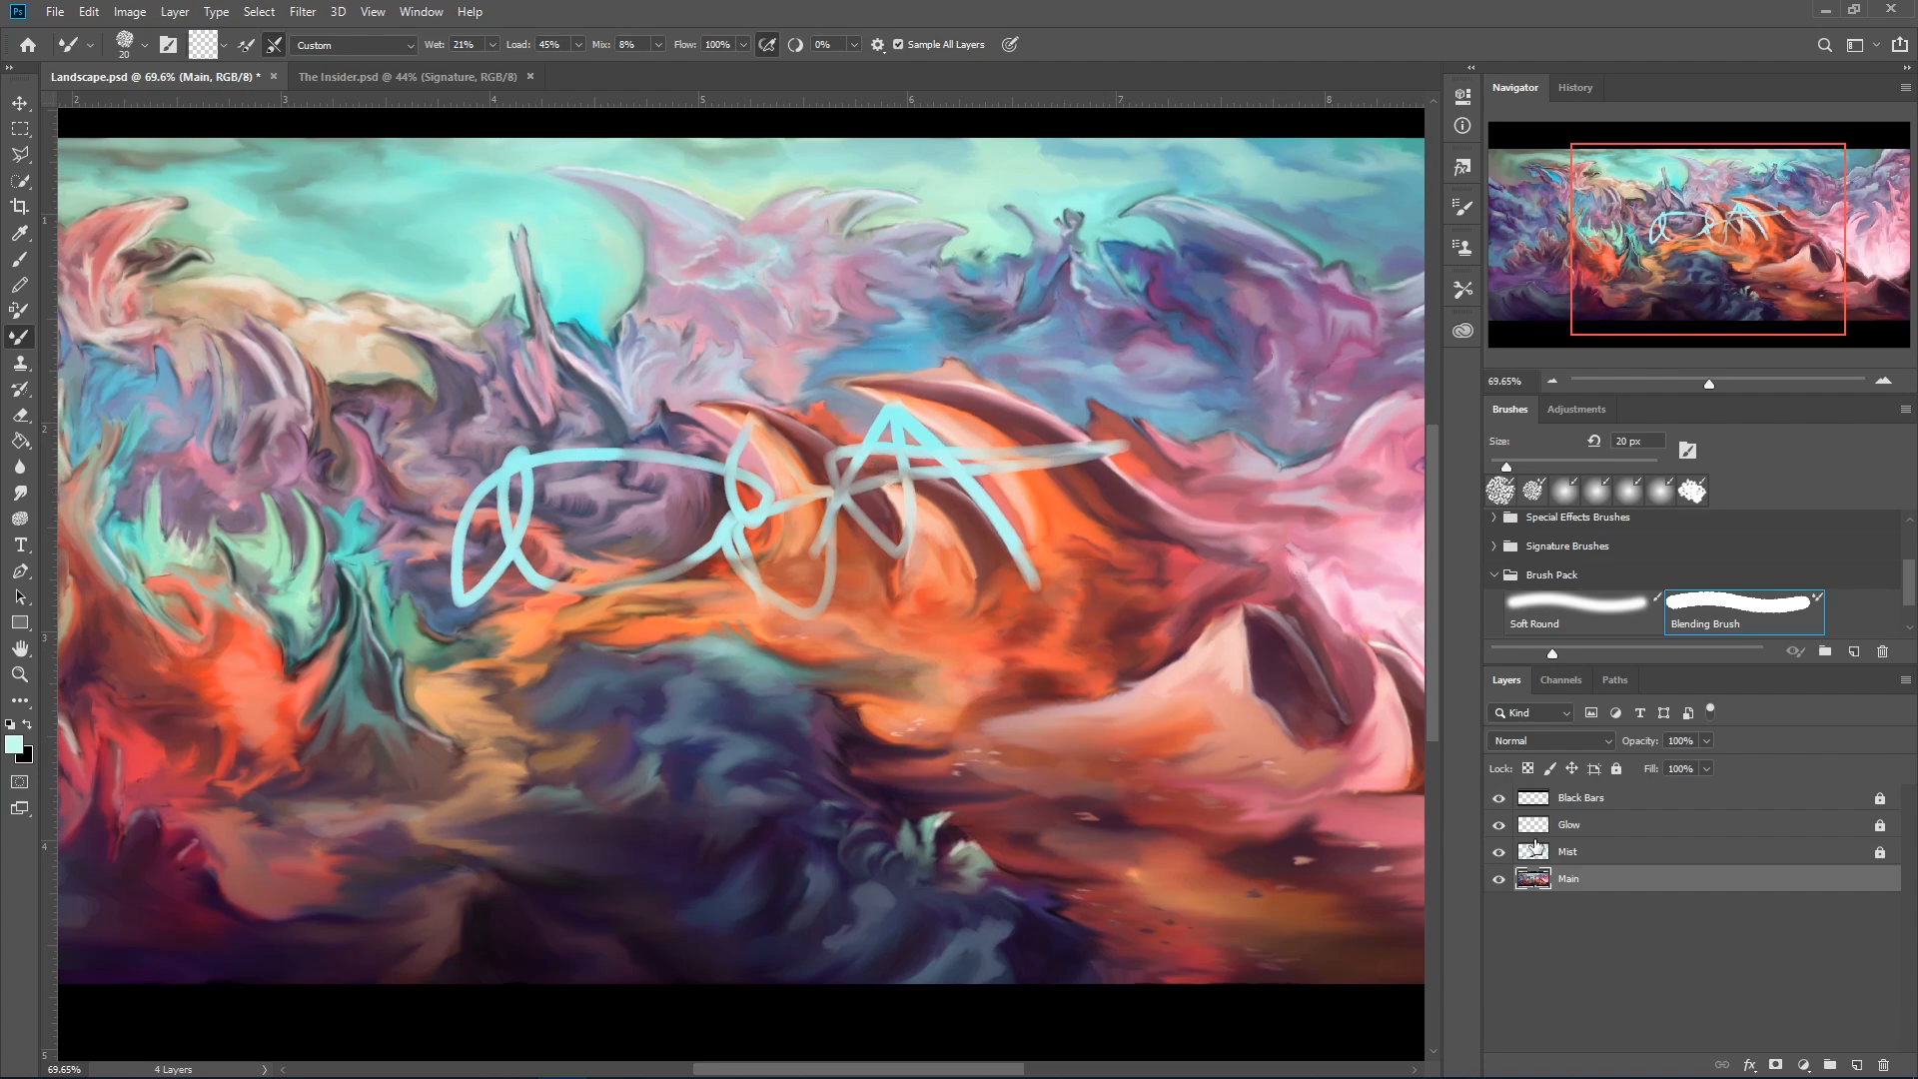
{"action": "key", "text": "ctrl+z"}
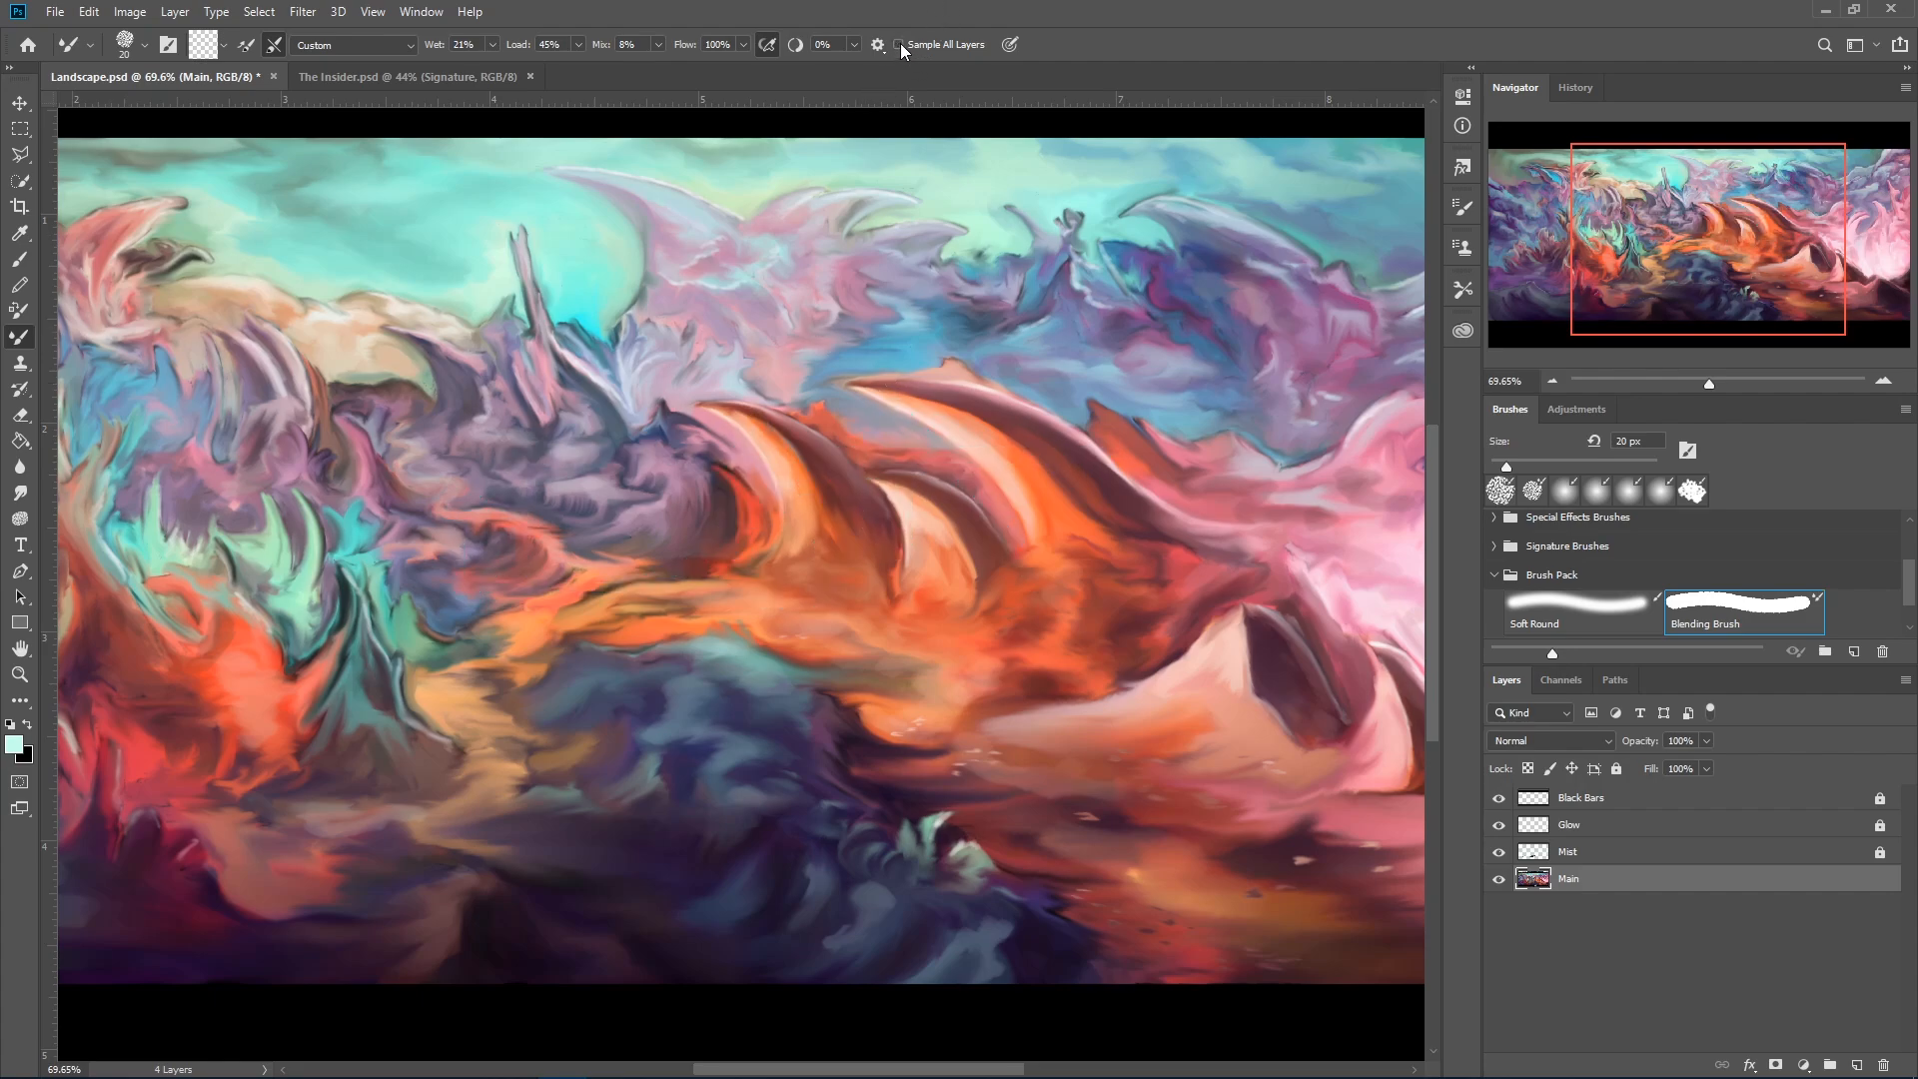
{"action": "mouse_move", "coordinate": [858, 484]}
{"action": "left_mouse_down"}
{"action": "mouse_move", "coordinate": [899, 479]}
{"action": "mouse_move", "coordinate": [904, 566]}
{"action": "left_mouse_up"}
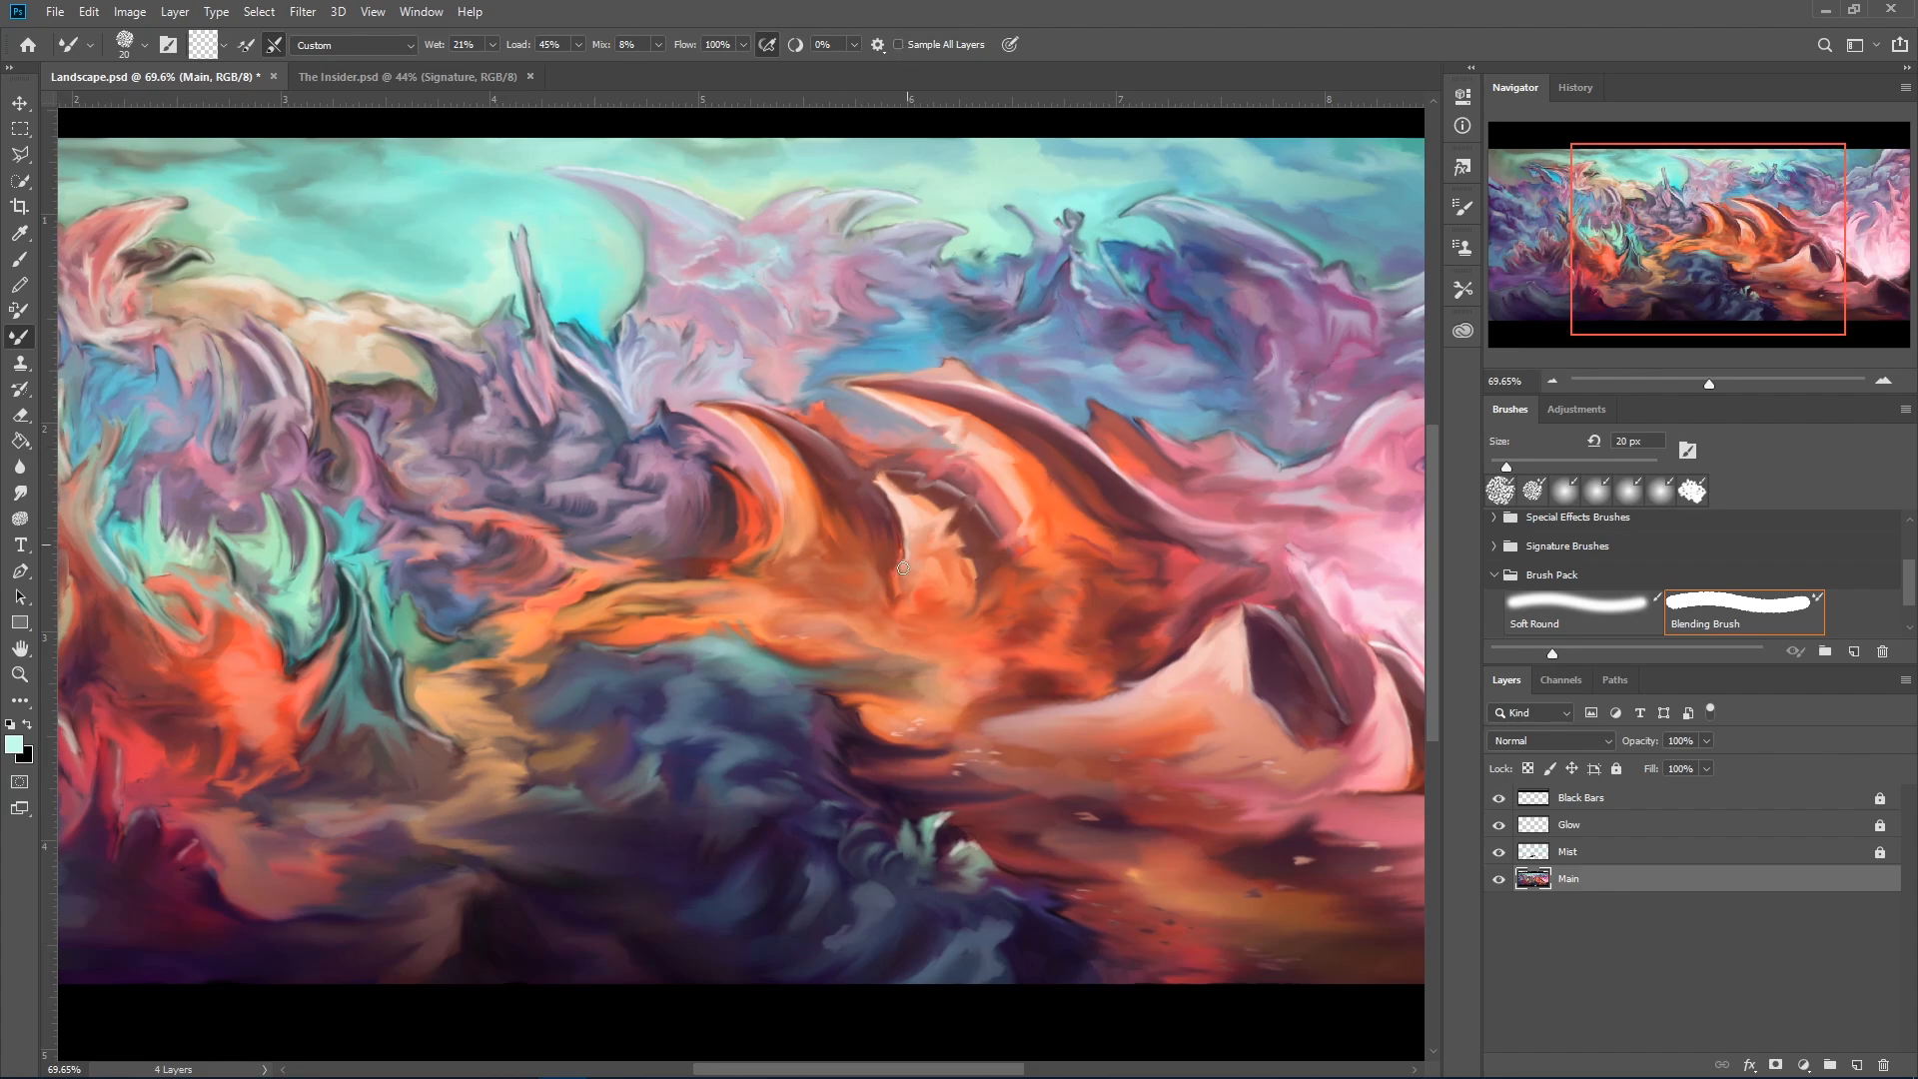
{"action": "key", "text": "ctrl+z"}
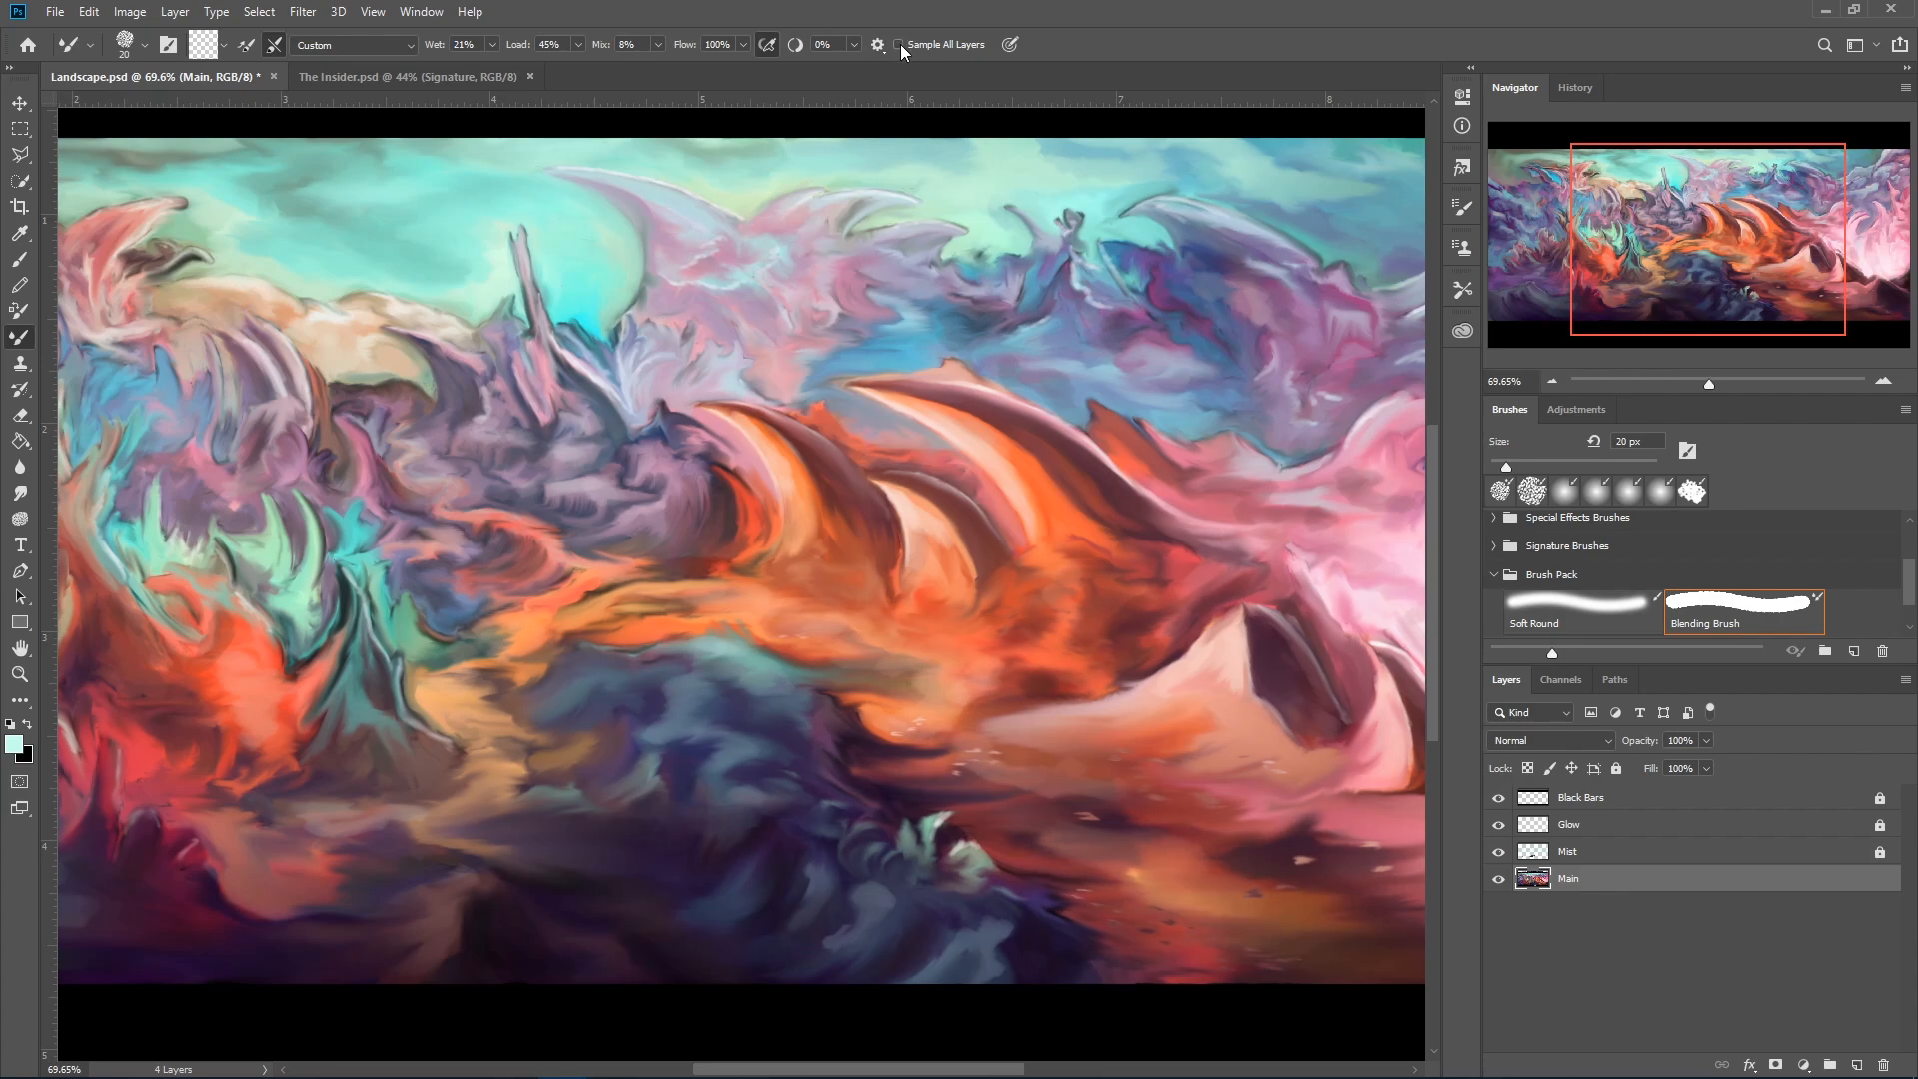
Examine the available adjustment layers and the list of direct image adjustments without applying any to the Main layer.
{"action": "left_click", "coordinate": [1572, 402]}
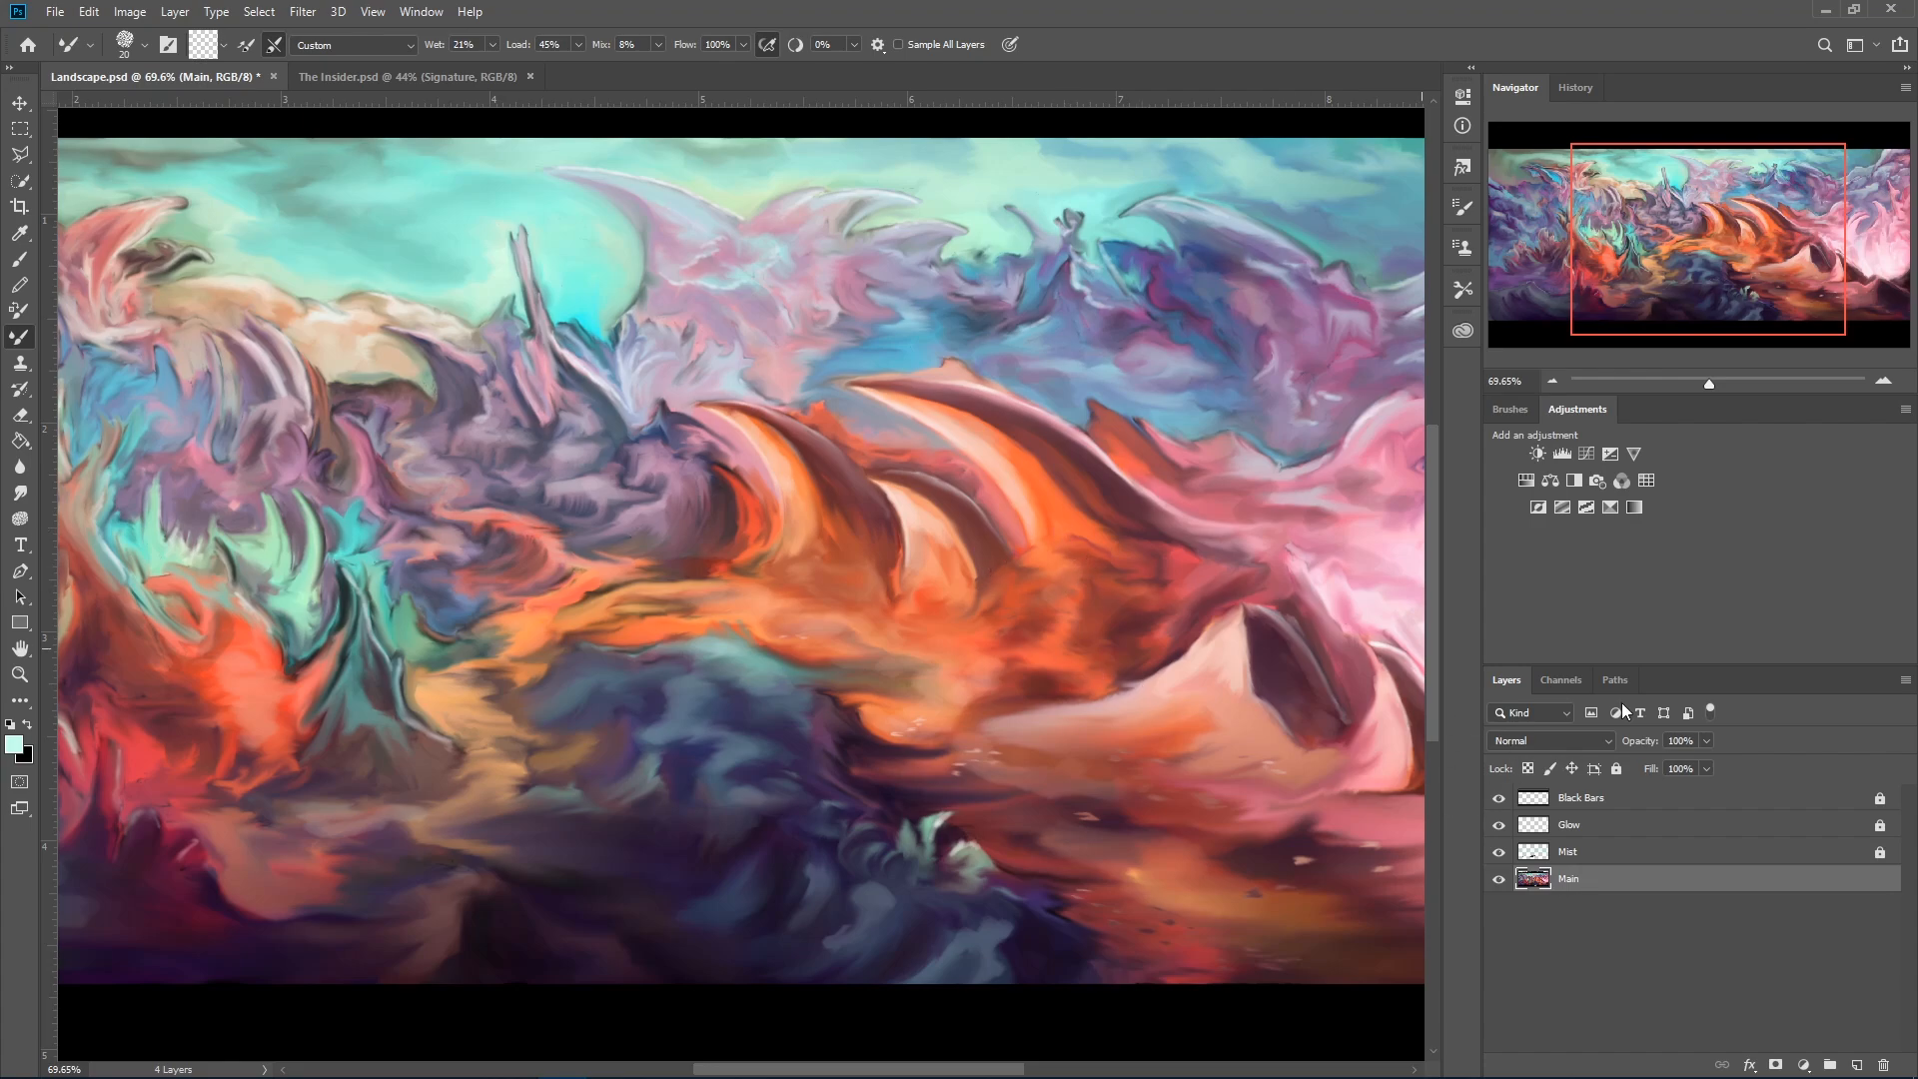
{"action": "left_click", "coordinate": [1588, 837]}
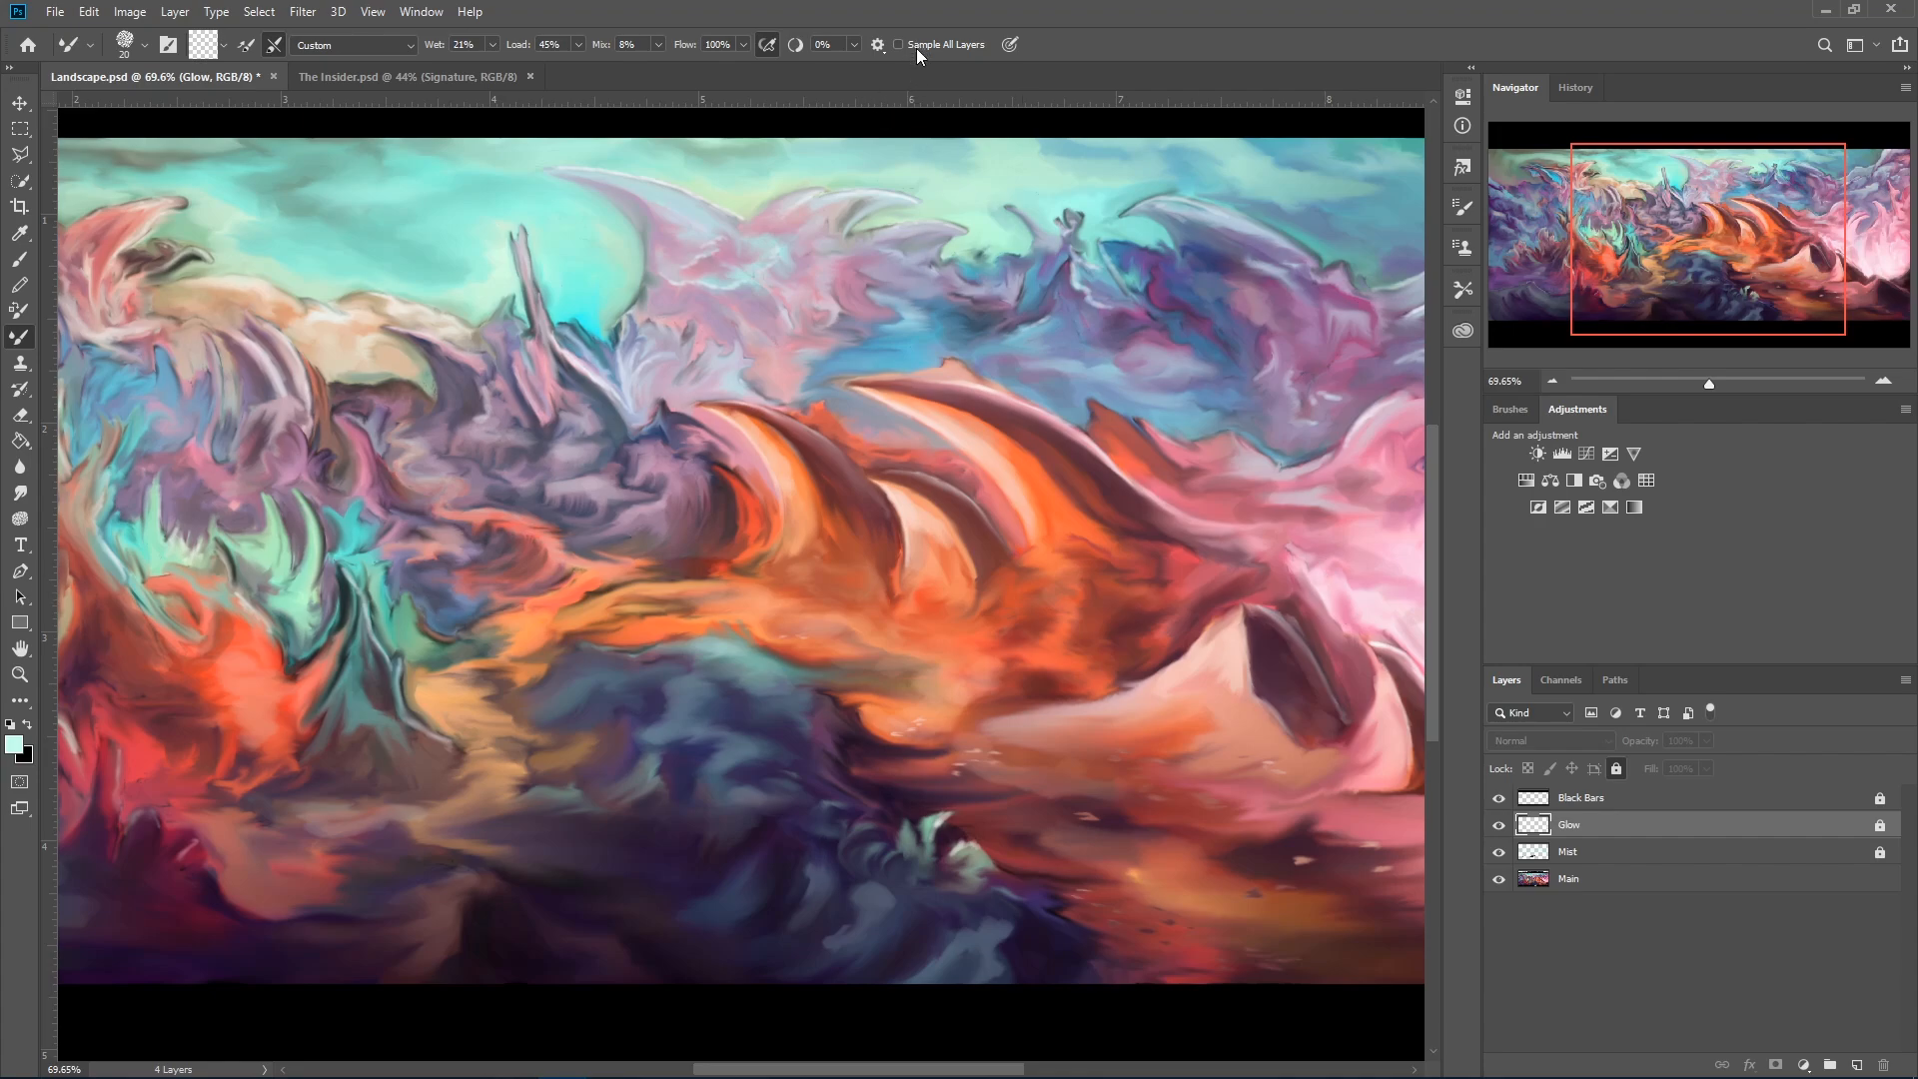
{"action": "left_click", "coordinate": [1646, 884]}
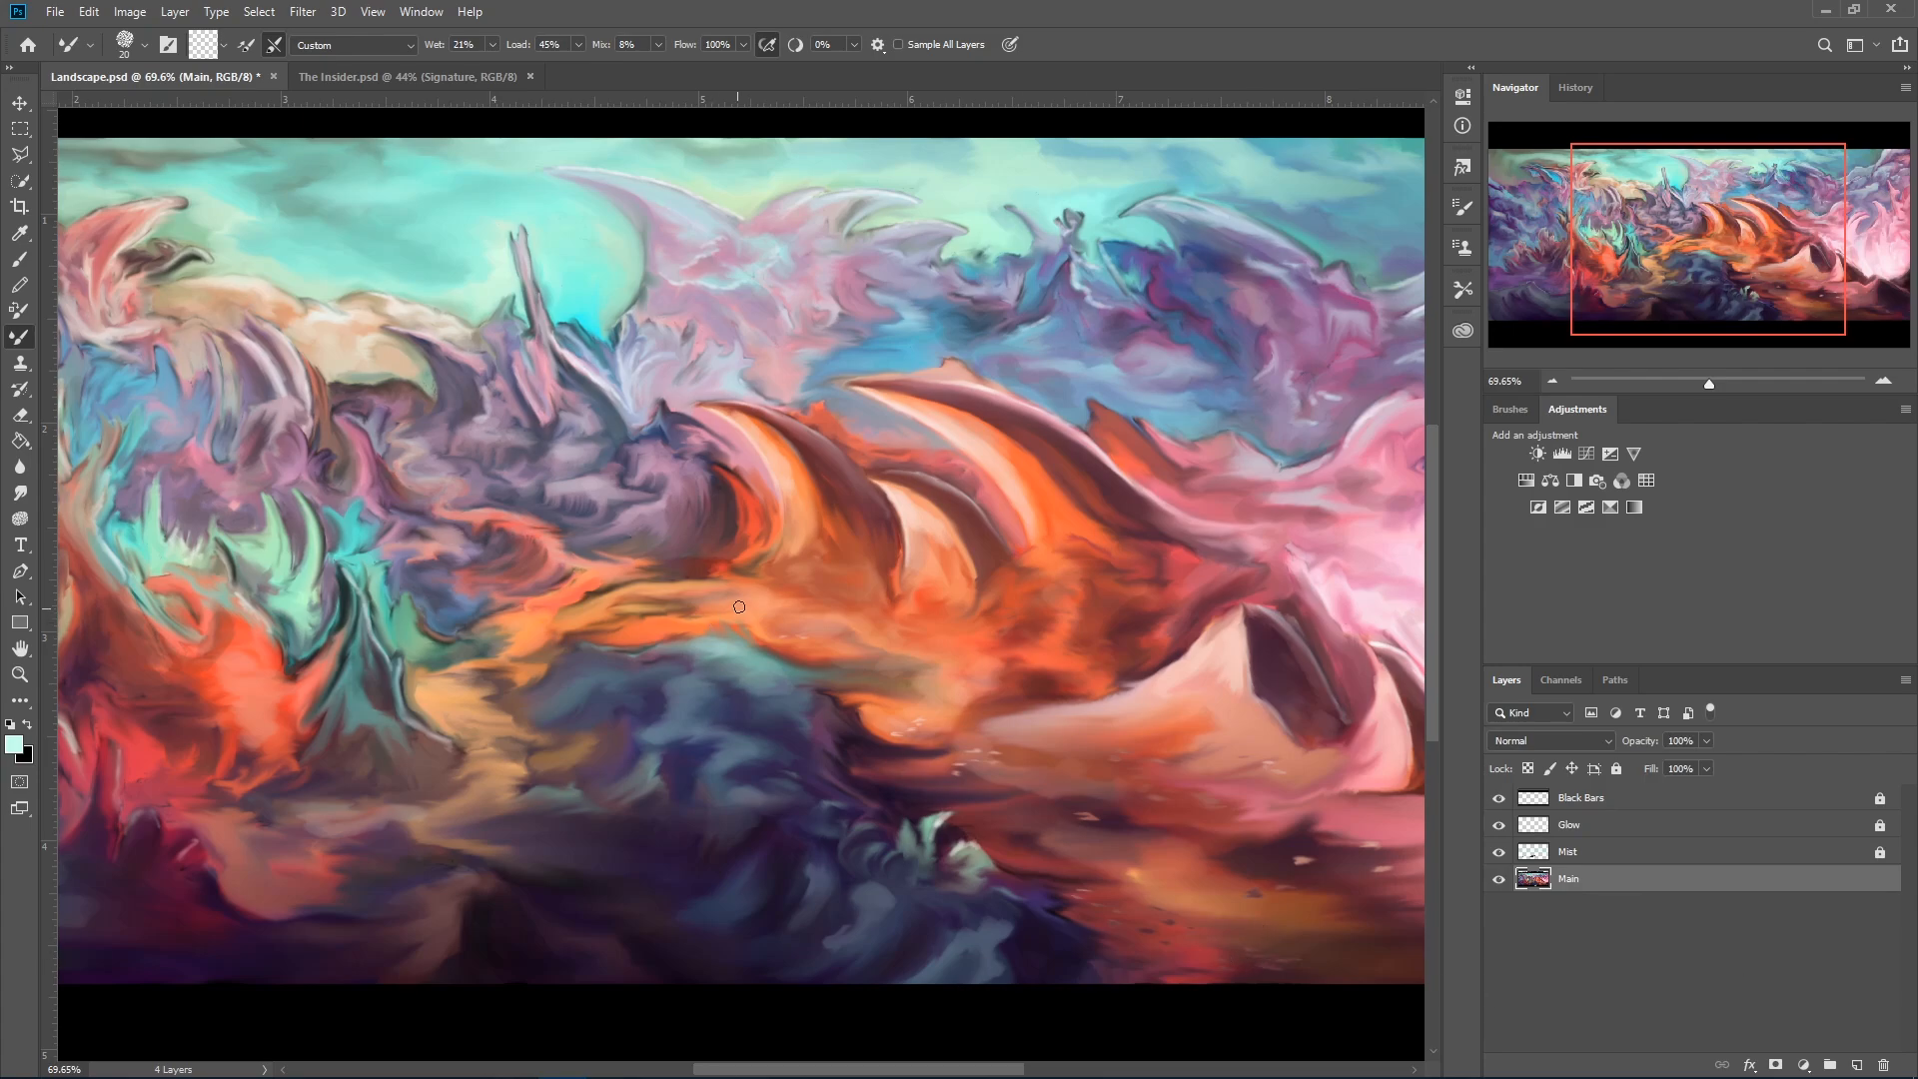
{"action": "left_click", "coordinate": [1528, 411]}
{"action": "left_click", "coordinate": [1586, 409]}
{"action": "left_click", "coordinate": [140, 12]}
{"action": "mouse_move", "coordinate": [160, 64]}
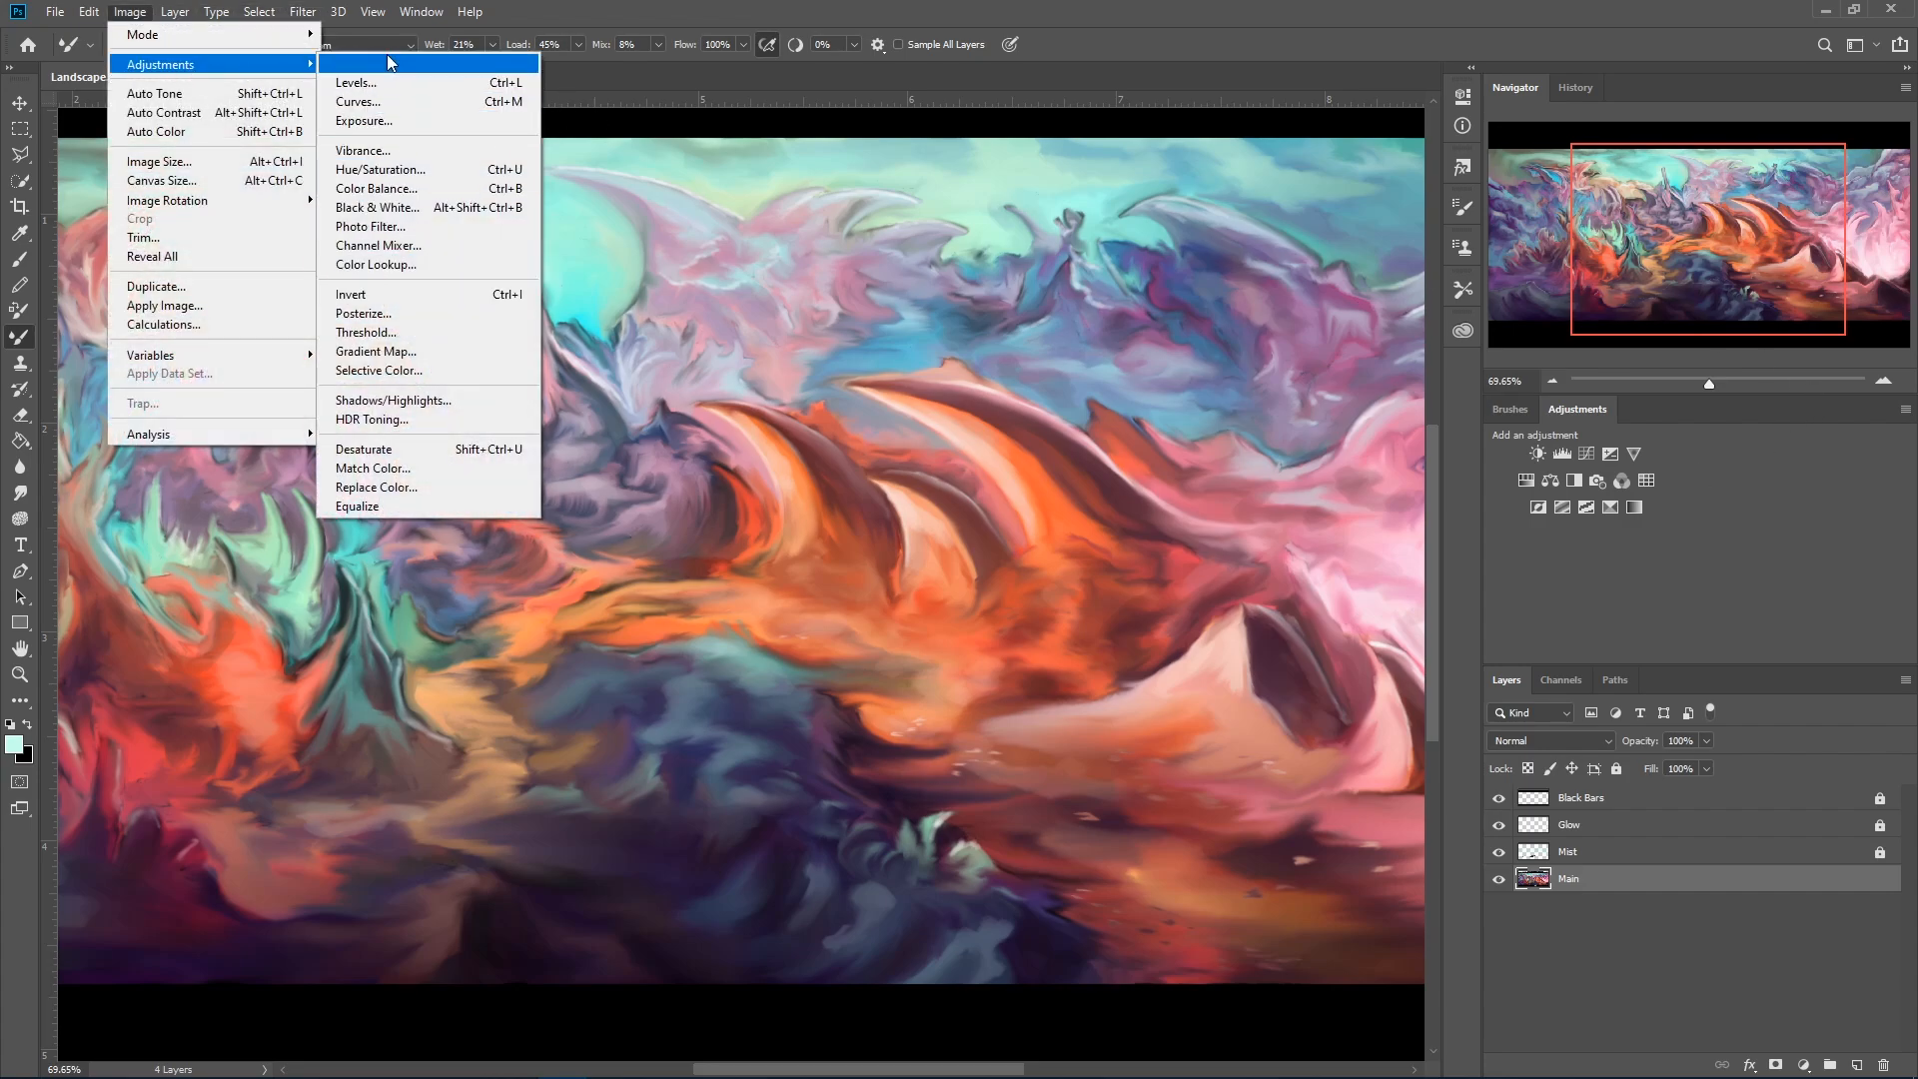
{"action": "left_click", "coordinate": [1710, 576]}
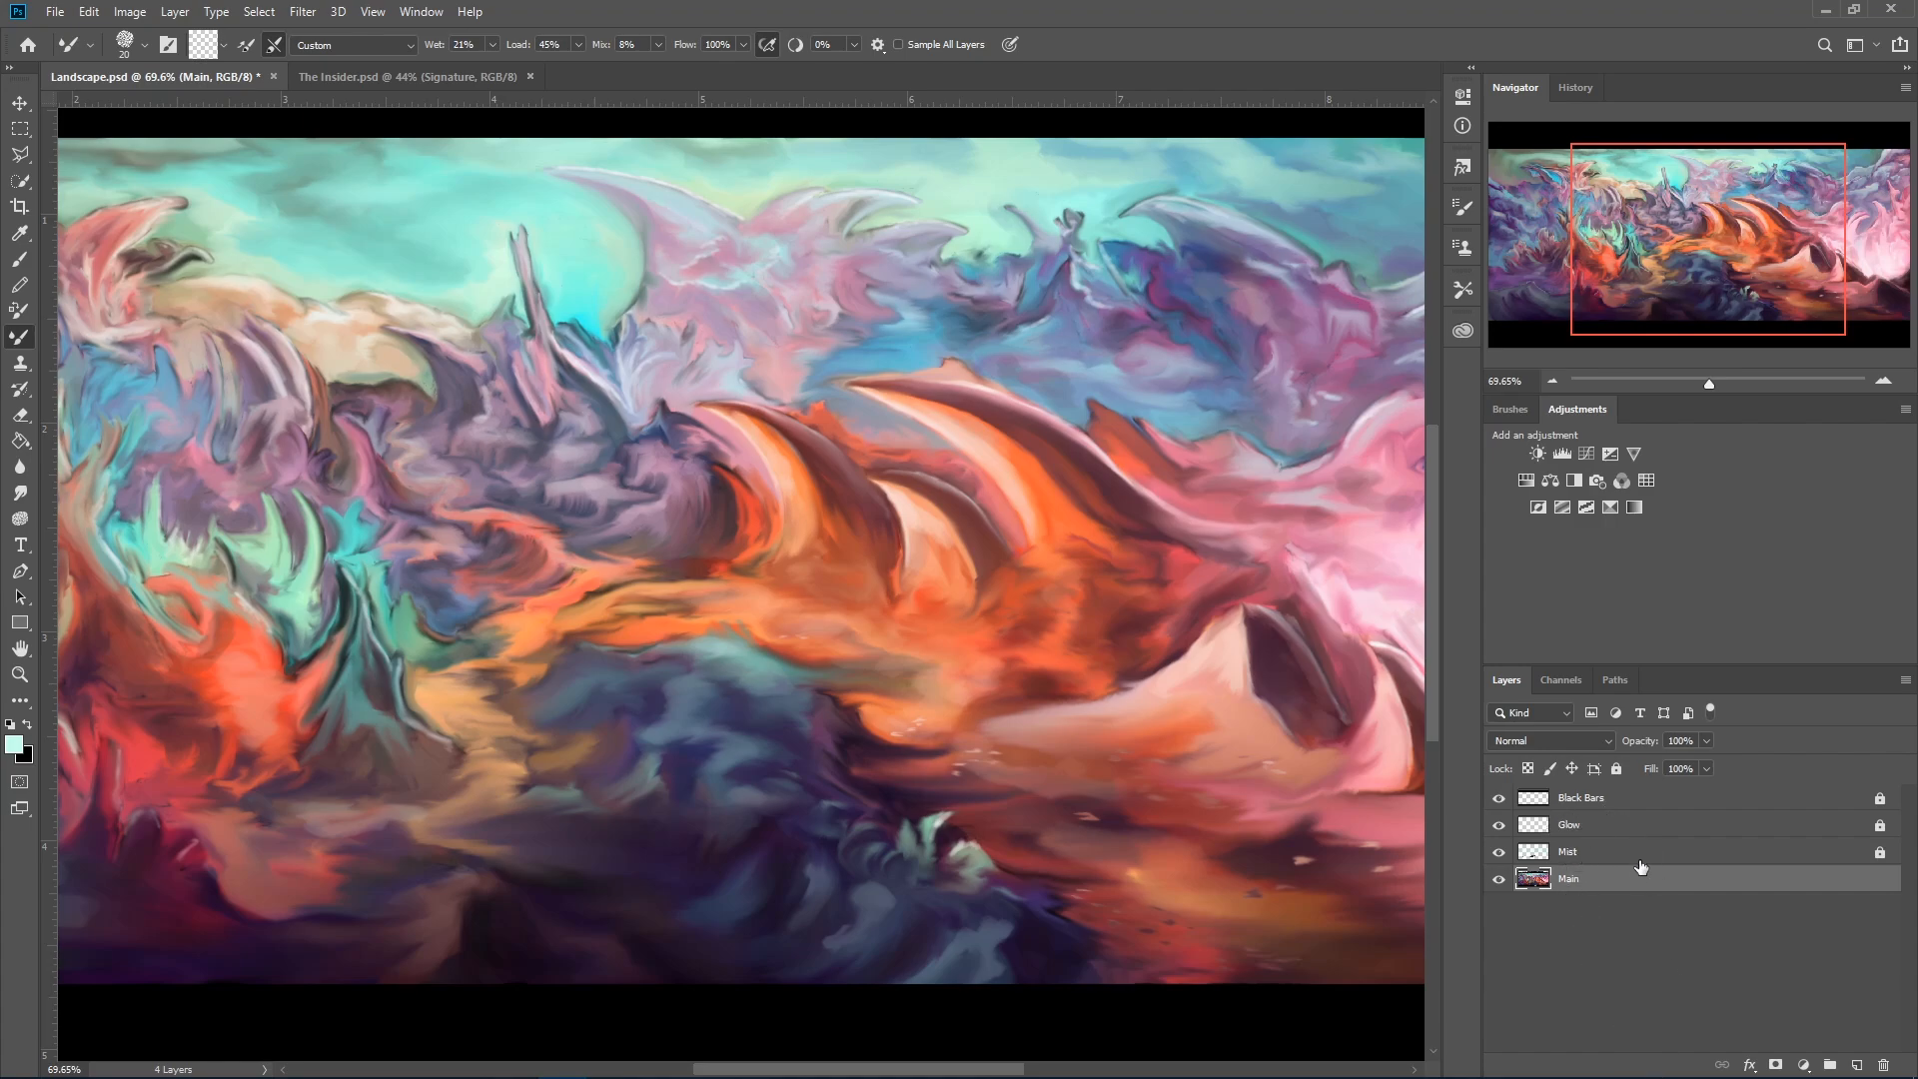
Add a Brightness/Contrast adjustment layer directly above the Glow layer and set its contrast to 47.
{"action": "left_click", "coordinate": [1578, 807]}
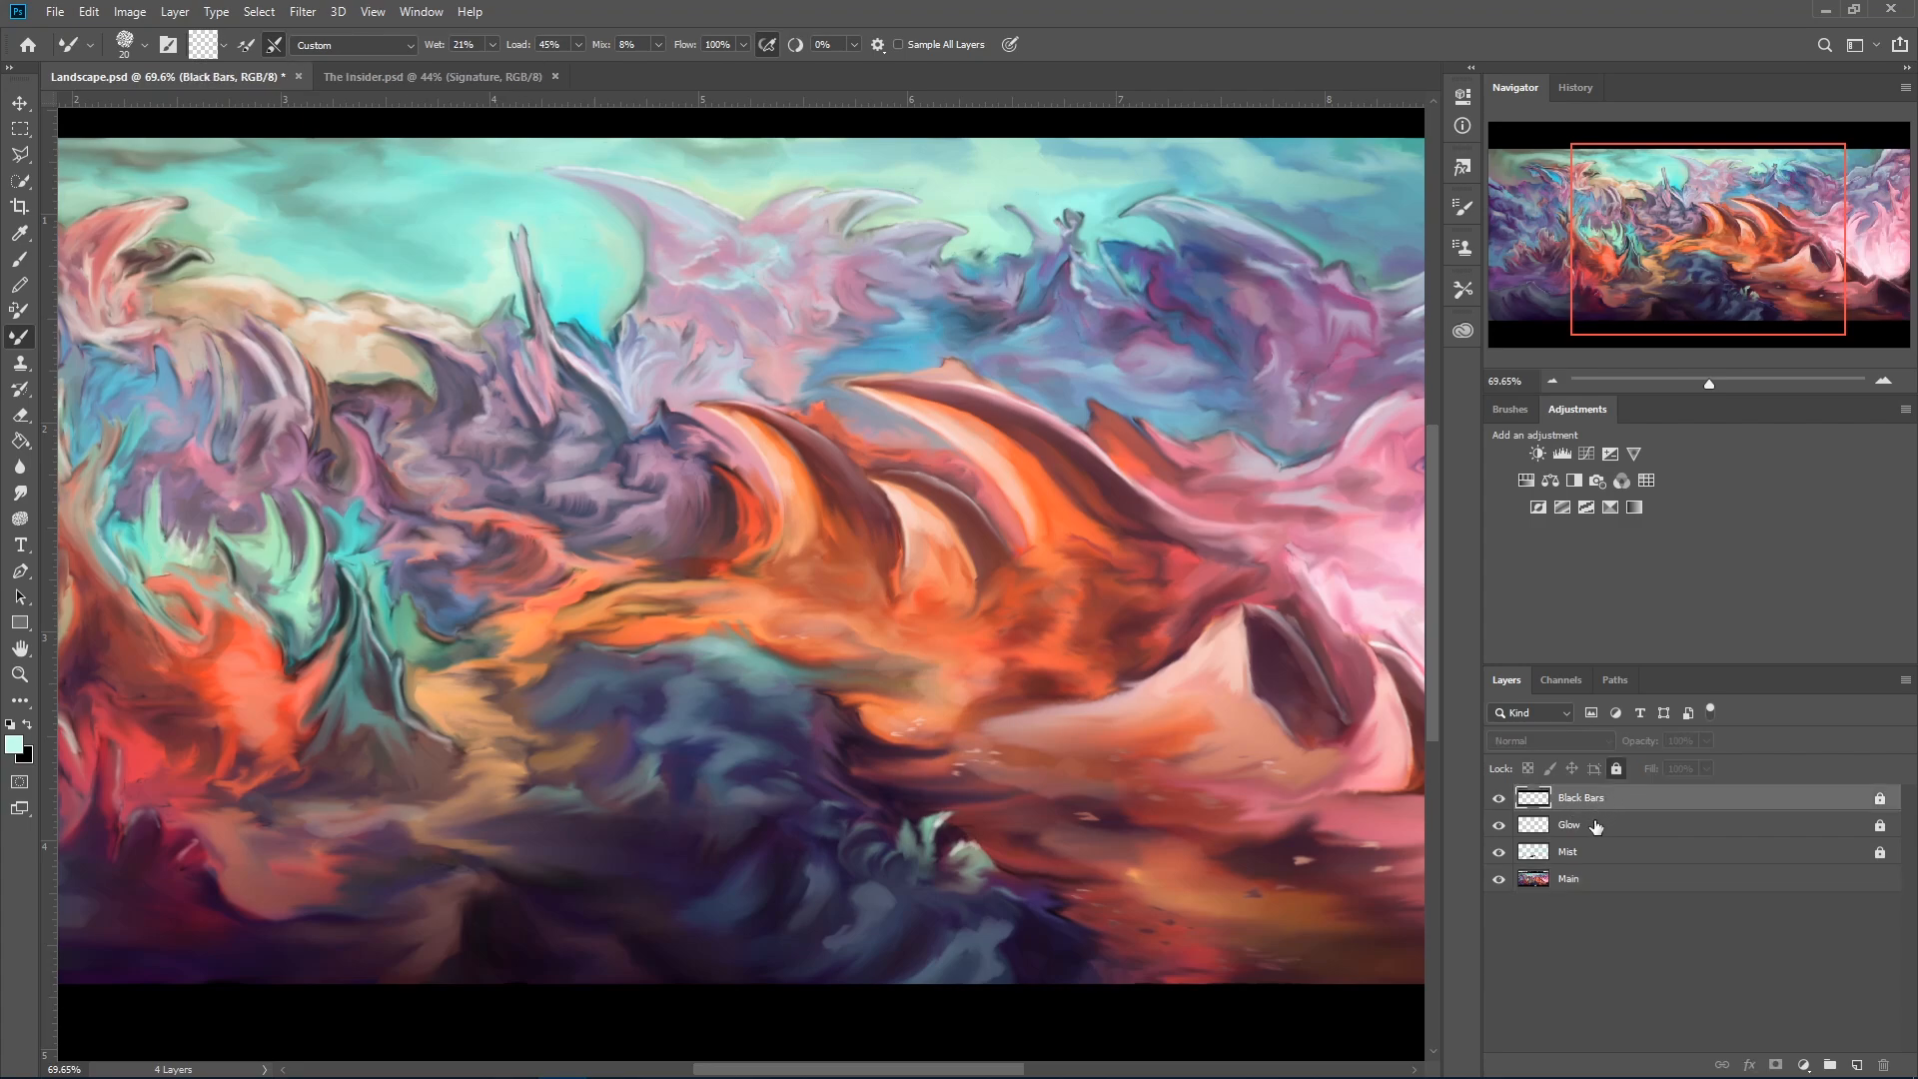
{"action": "left_click", "coordinate": [1582, 830]}
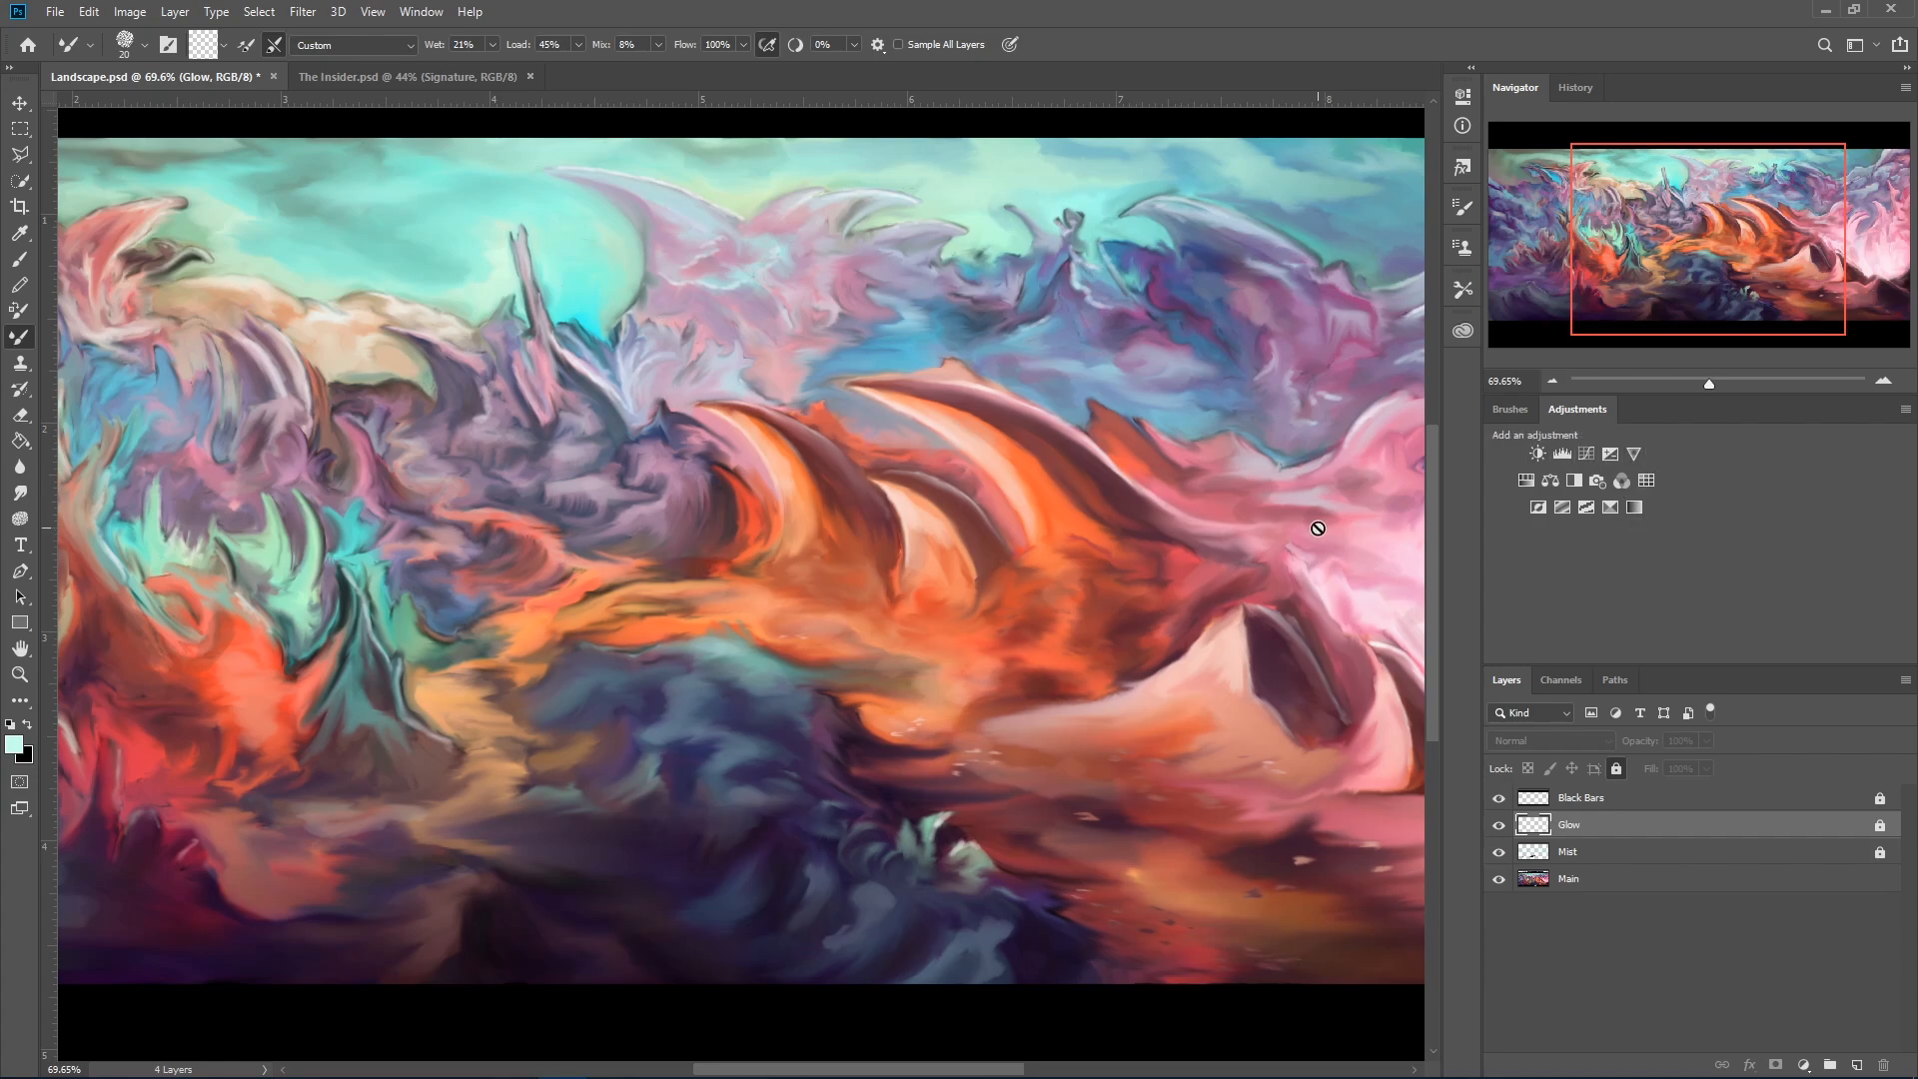
{"action": "scroll", "coordinate": [1304, 534], "scroll_direction": "down", "scroll_amount": 1}
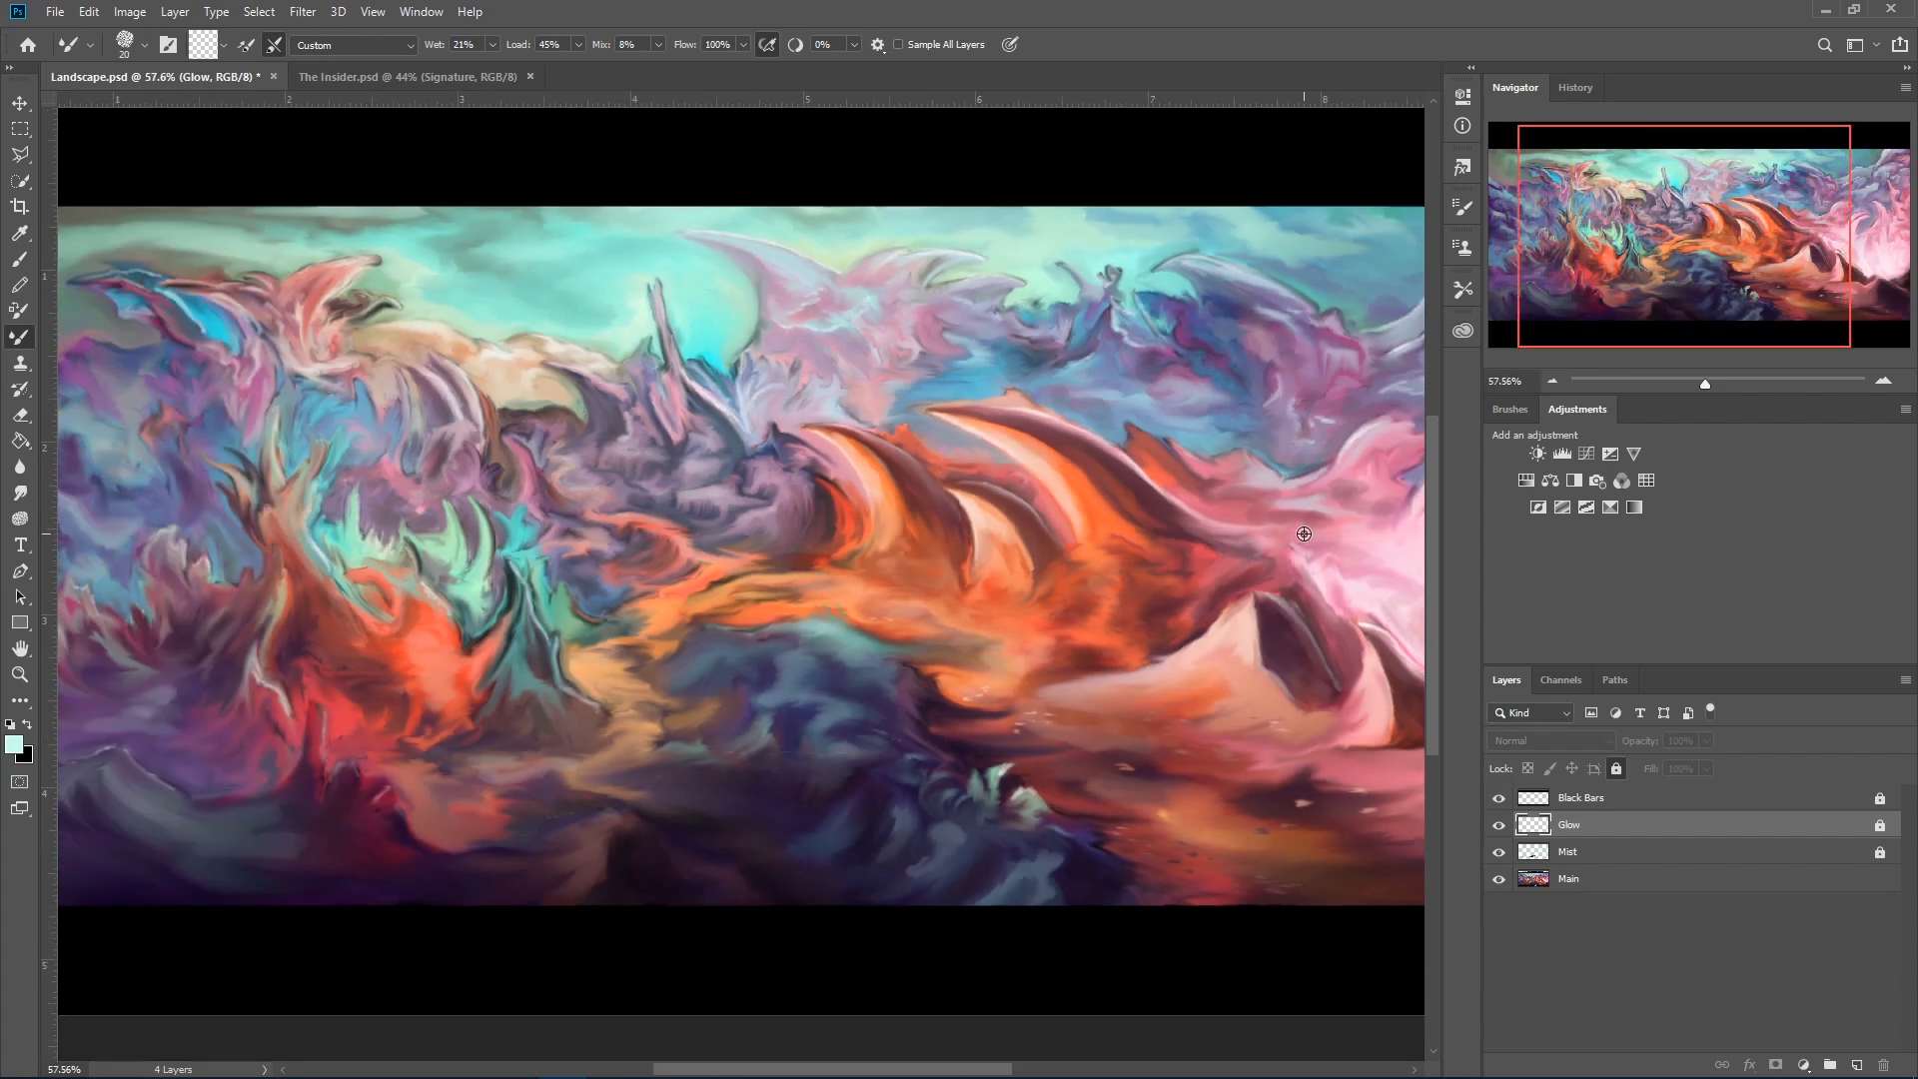
{"action": "scroll", "coordinate": [1245, 565], "scroll_direction": "down", "scroll_amount": 1}
{"action": "scroll", "coordinate": [1246, 565], "scroll_direction": "down", "scroll_amount": 1}
{"action": "scroll", "coordinate": [1054, 630], "scroll_direction": "up", "scroll_amount": 1}
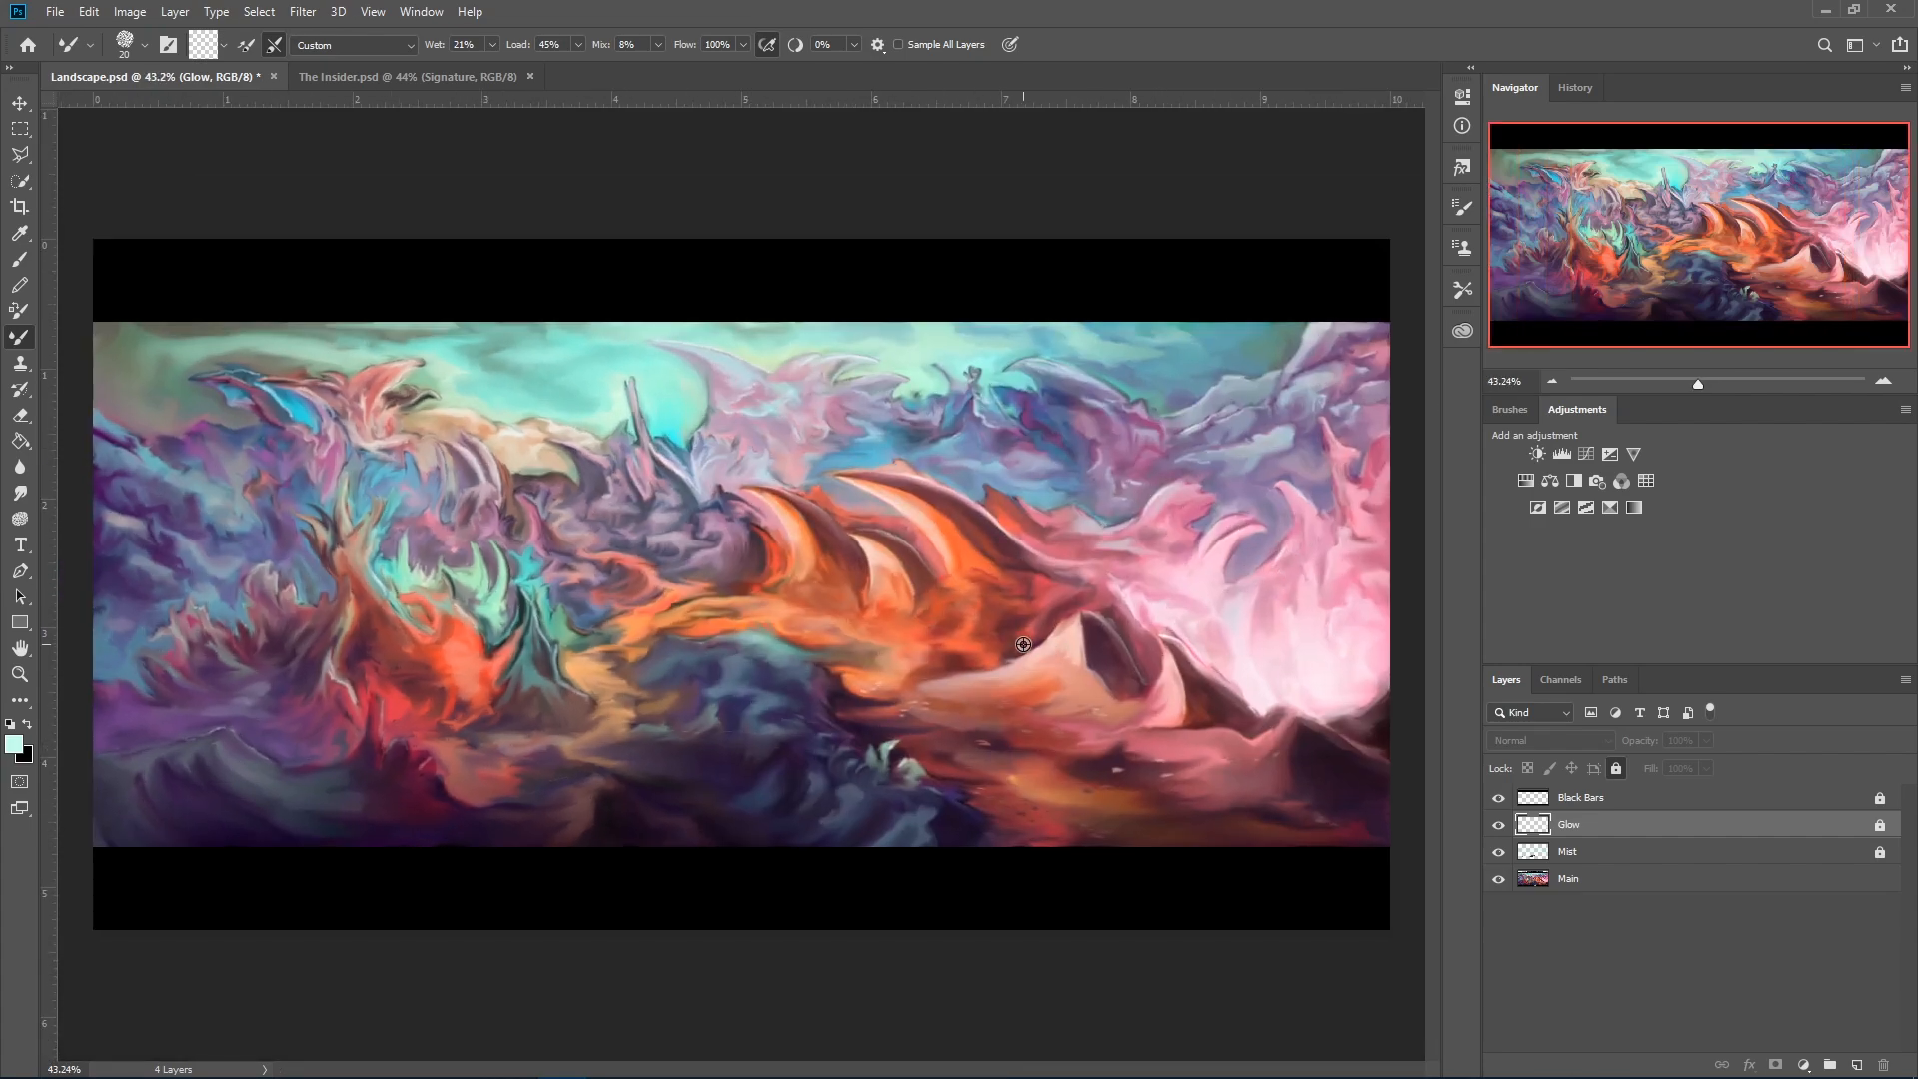
{"action": "scroll", "coordinate": [414, 704], "scroll_direction": "down", "scroll_amount": 1}
{"action": "left_click", "coordinate": [1537, 454]}
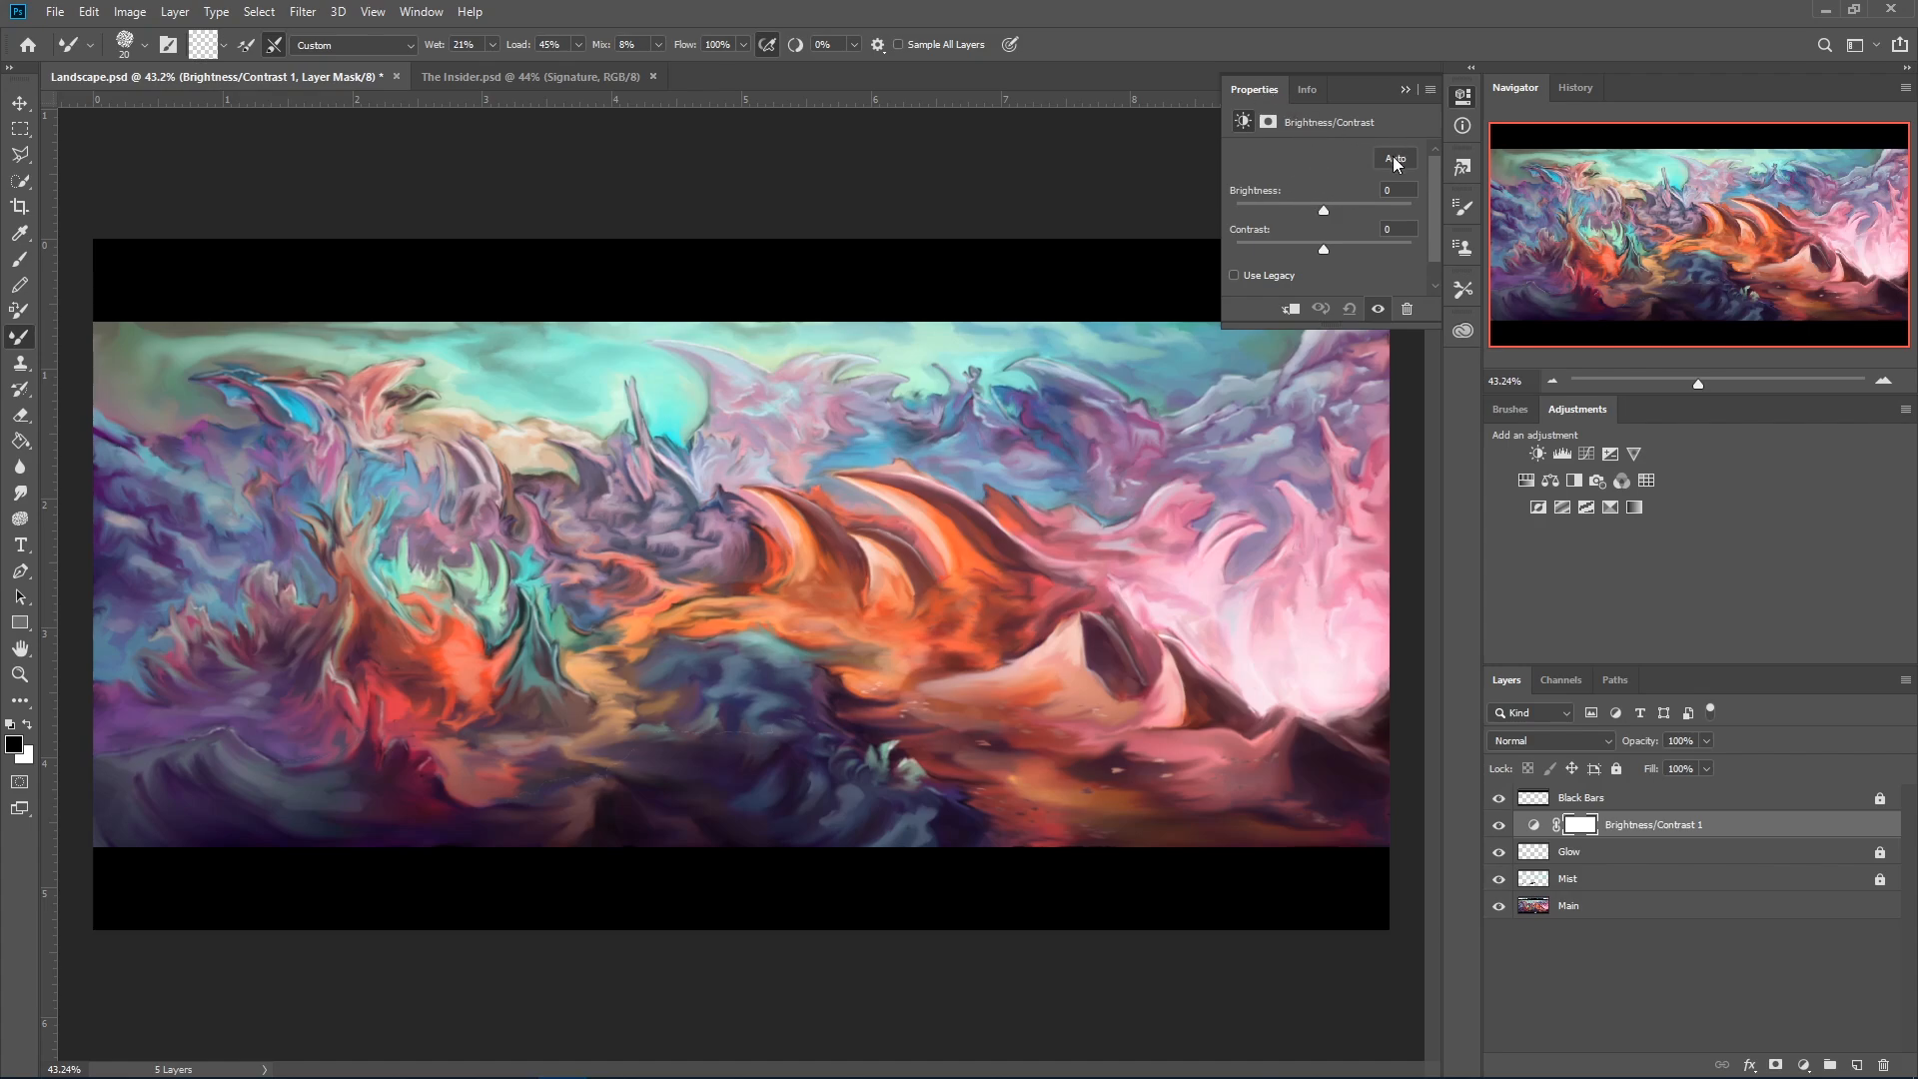
{"action": "scroll", "coordinate": [1357, 164], "scroll_direction": "down", "scroll_amount": 1}
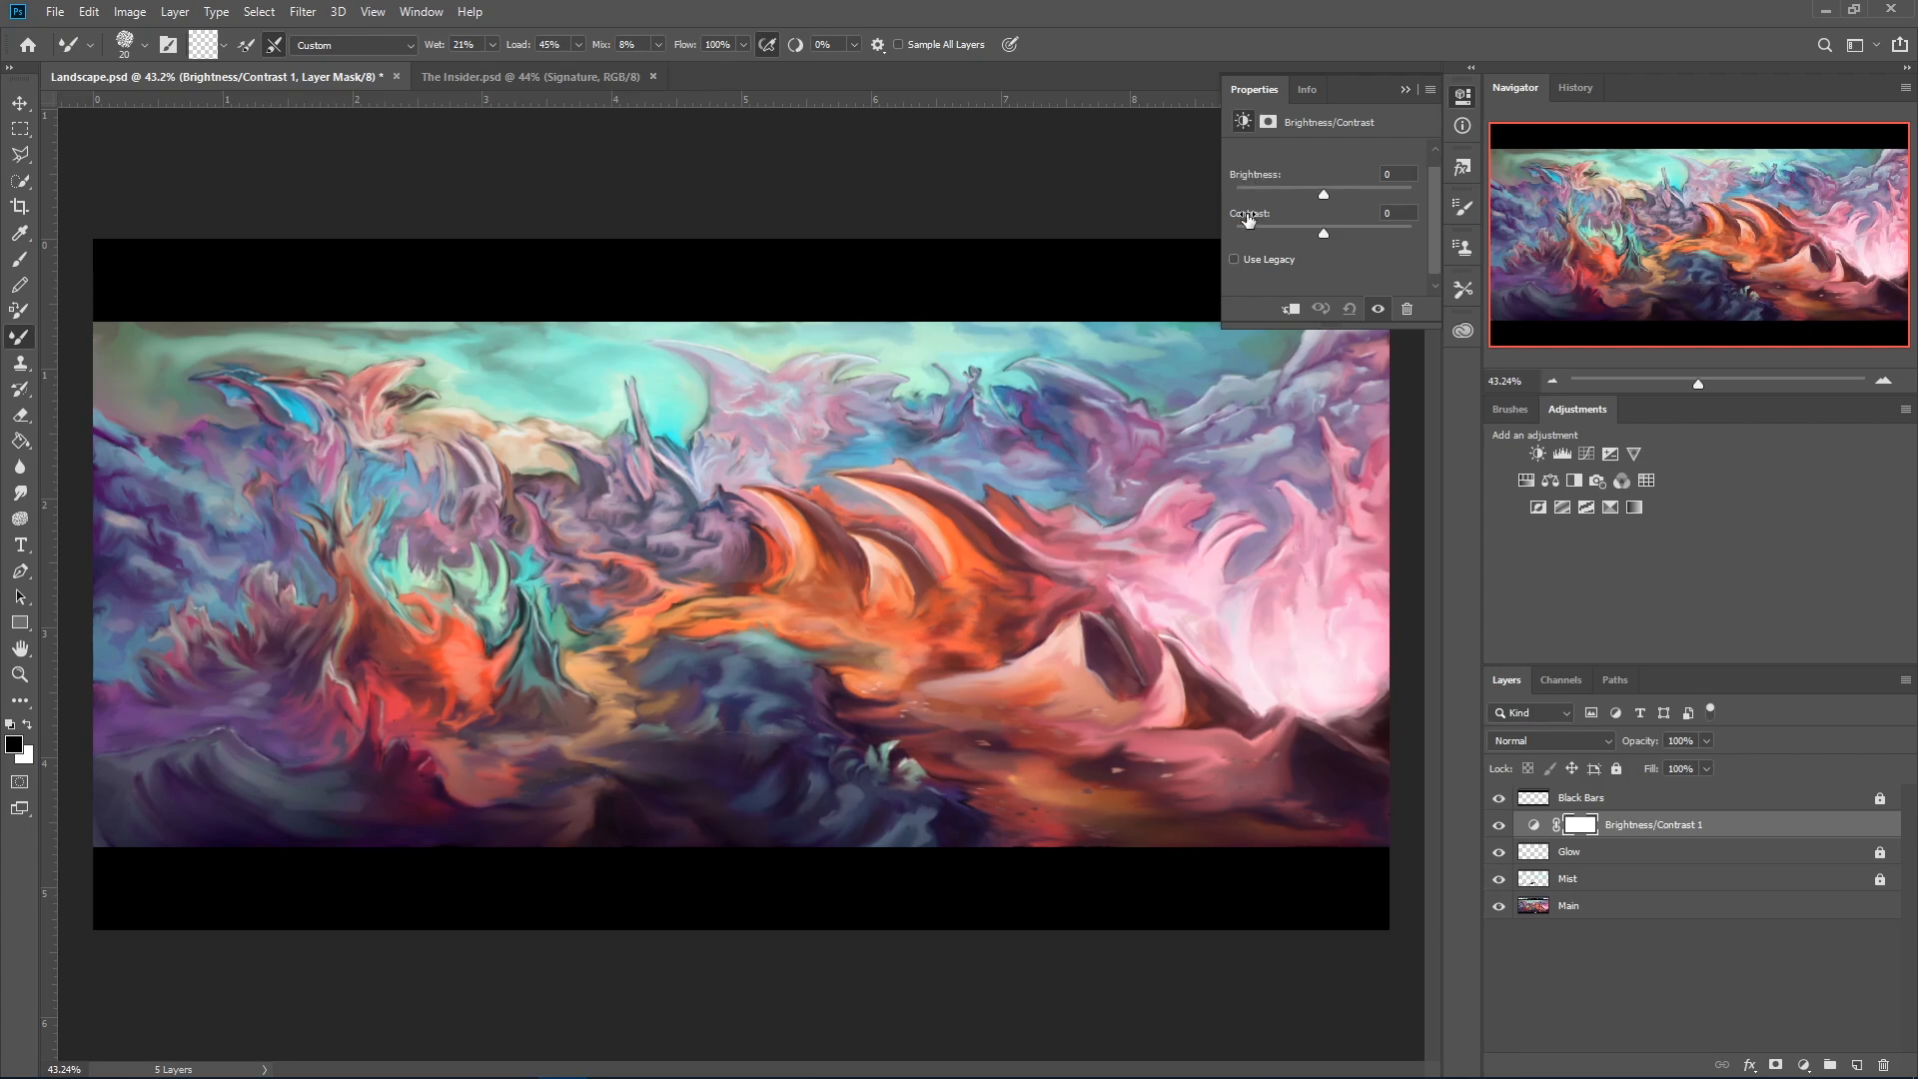
{"action": "left_click", "coordinate": [1392, 228]}
{"action": "left_click_drag", "start_coordinate": [1395, 229], "coordinate": [1412, 230]}
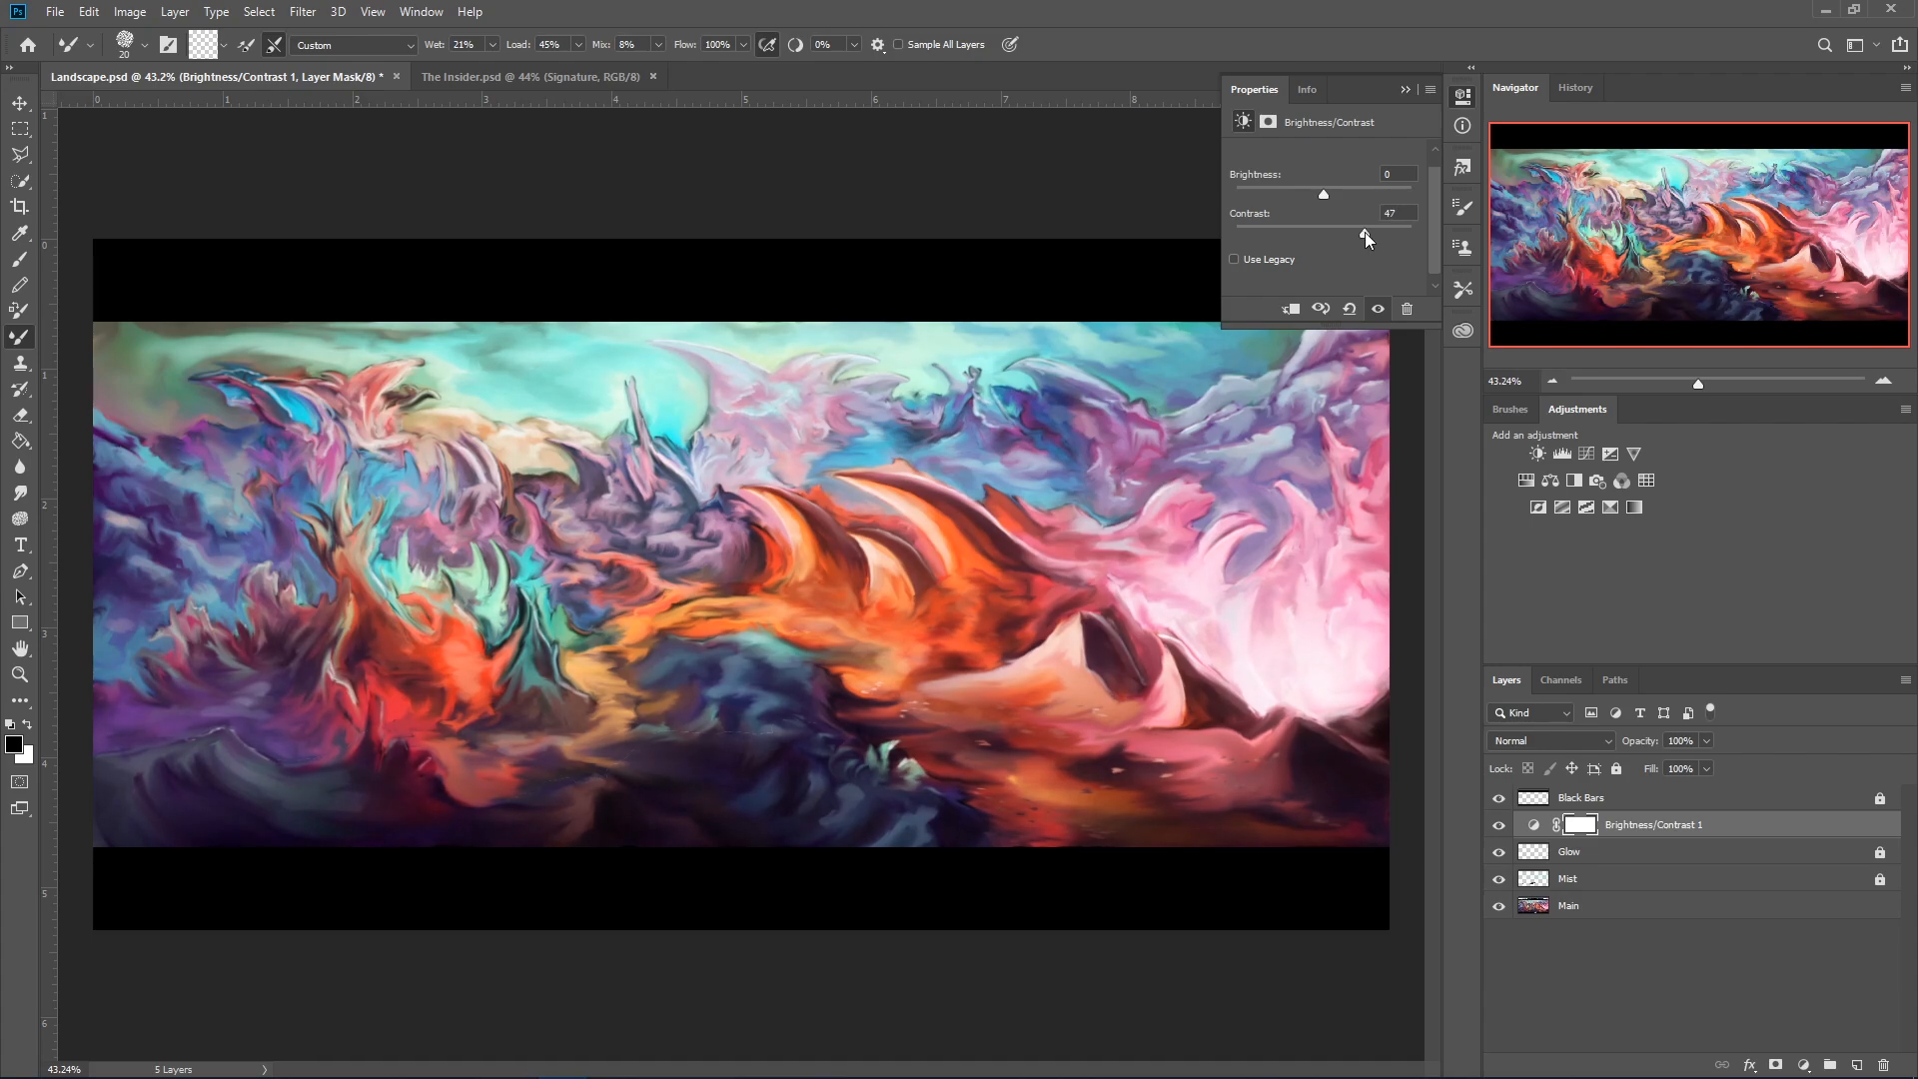
Compare the painting with and without the Brightness/Contrast adjustment by toggling its visibility, leave it visible and close its settings.
{"action": "left_click", "coordinate": [1498, 829]}
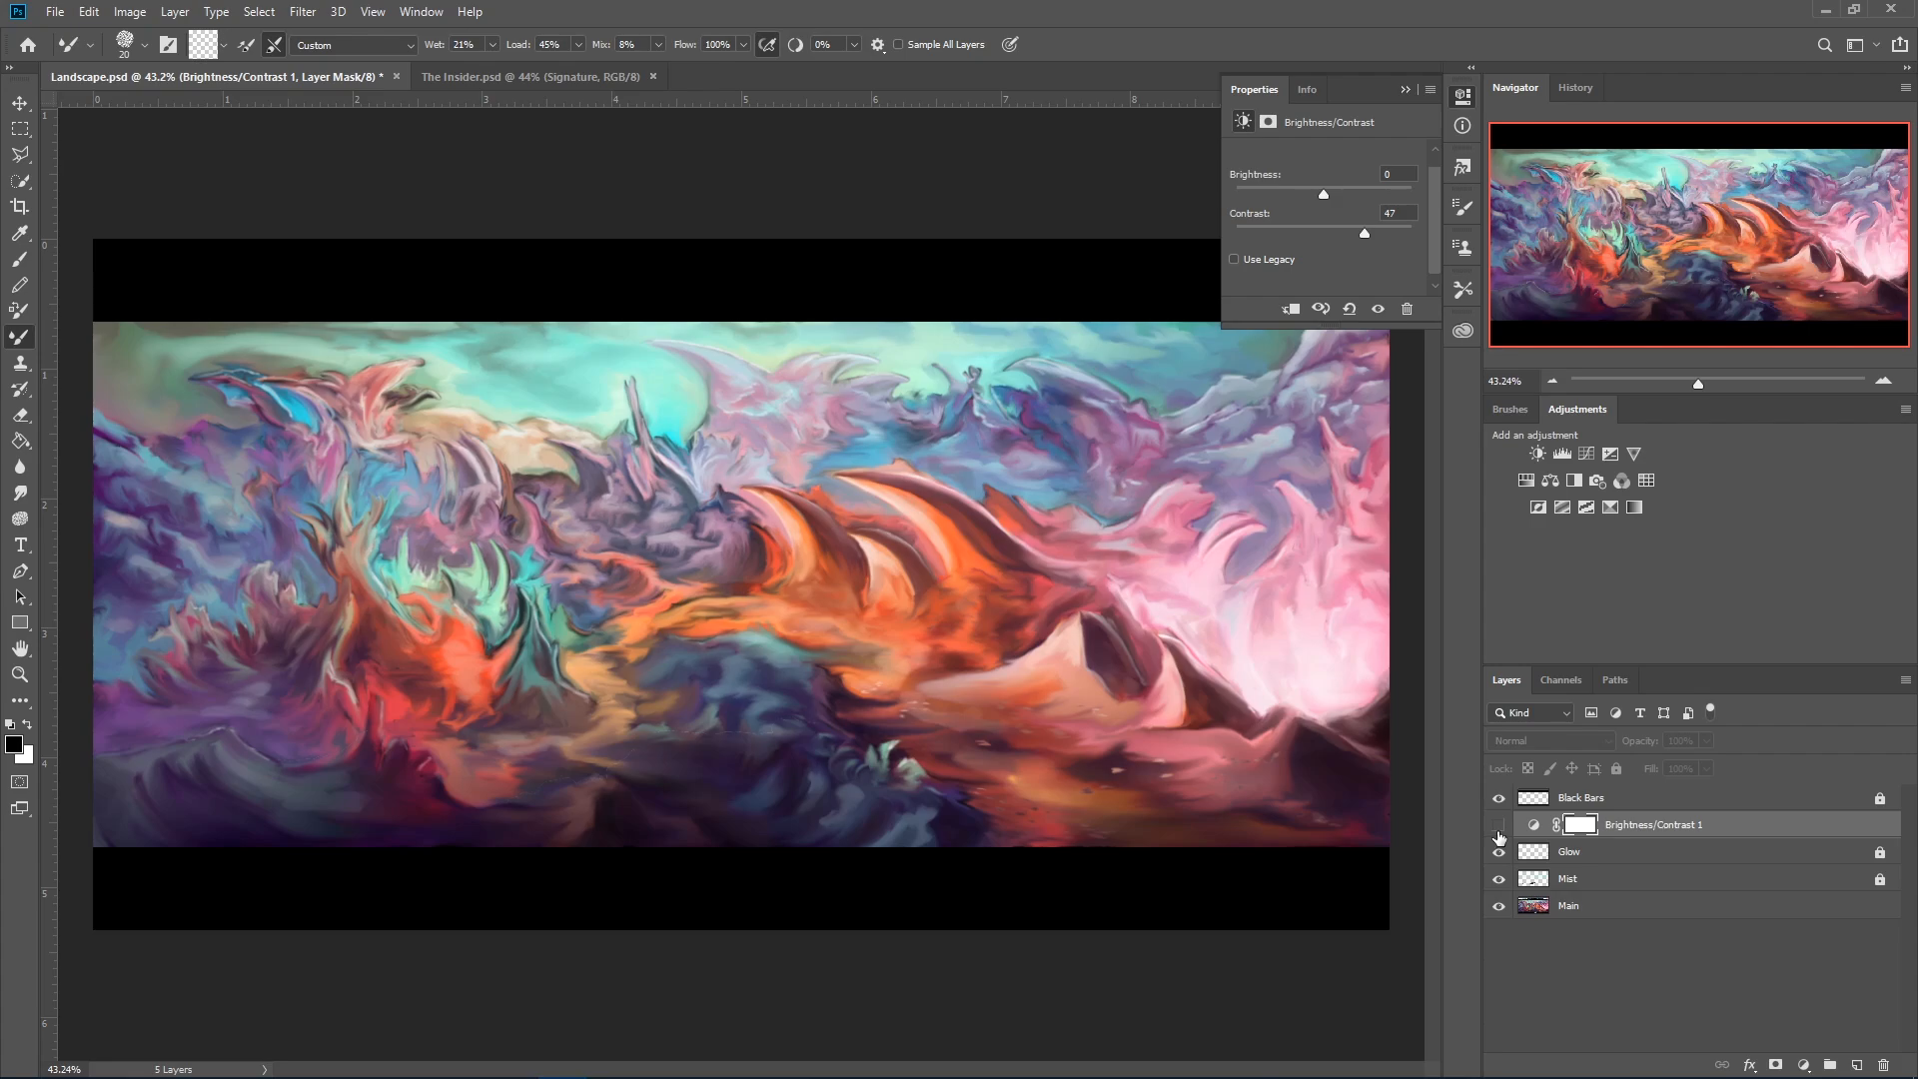
{"action": "left_click", "coordinate": [1498, 835]}
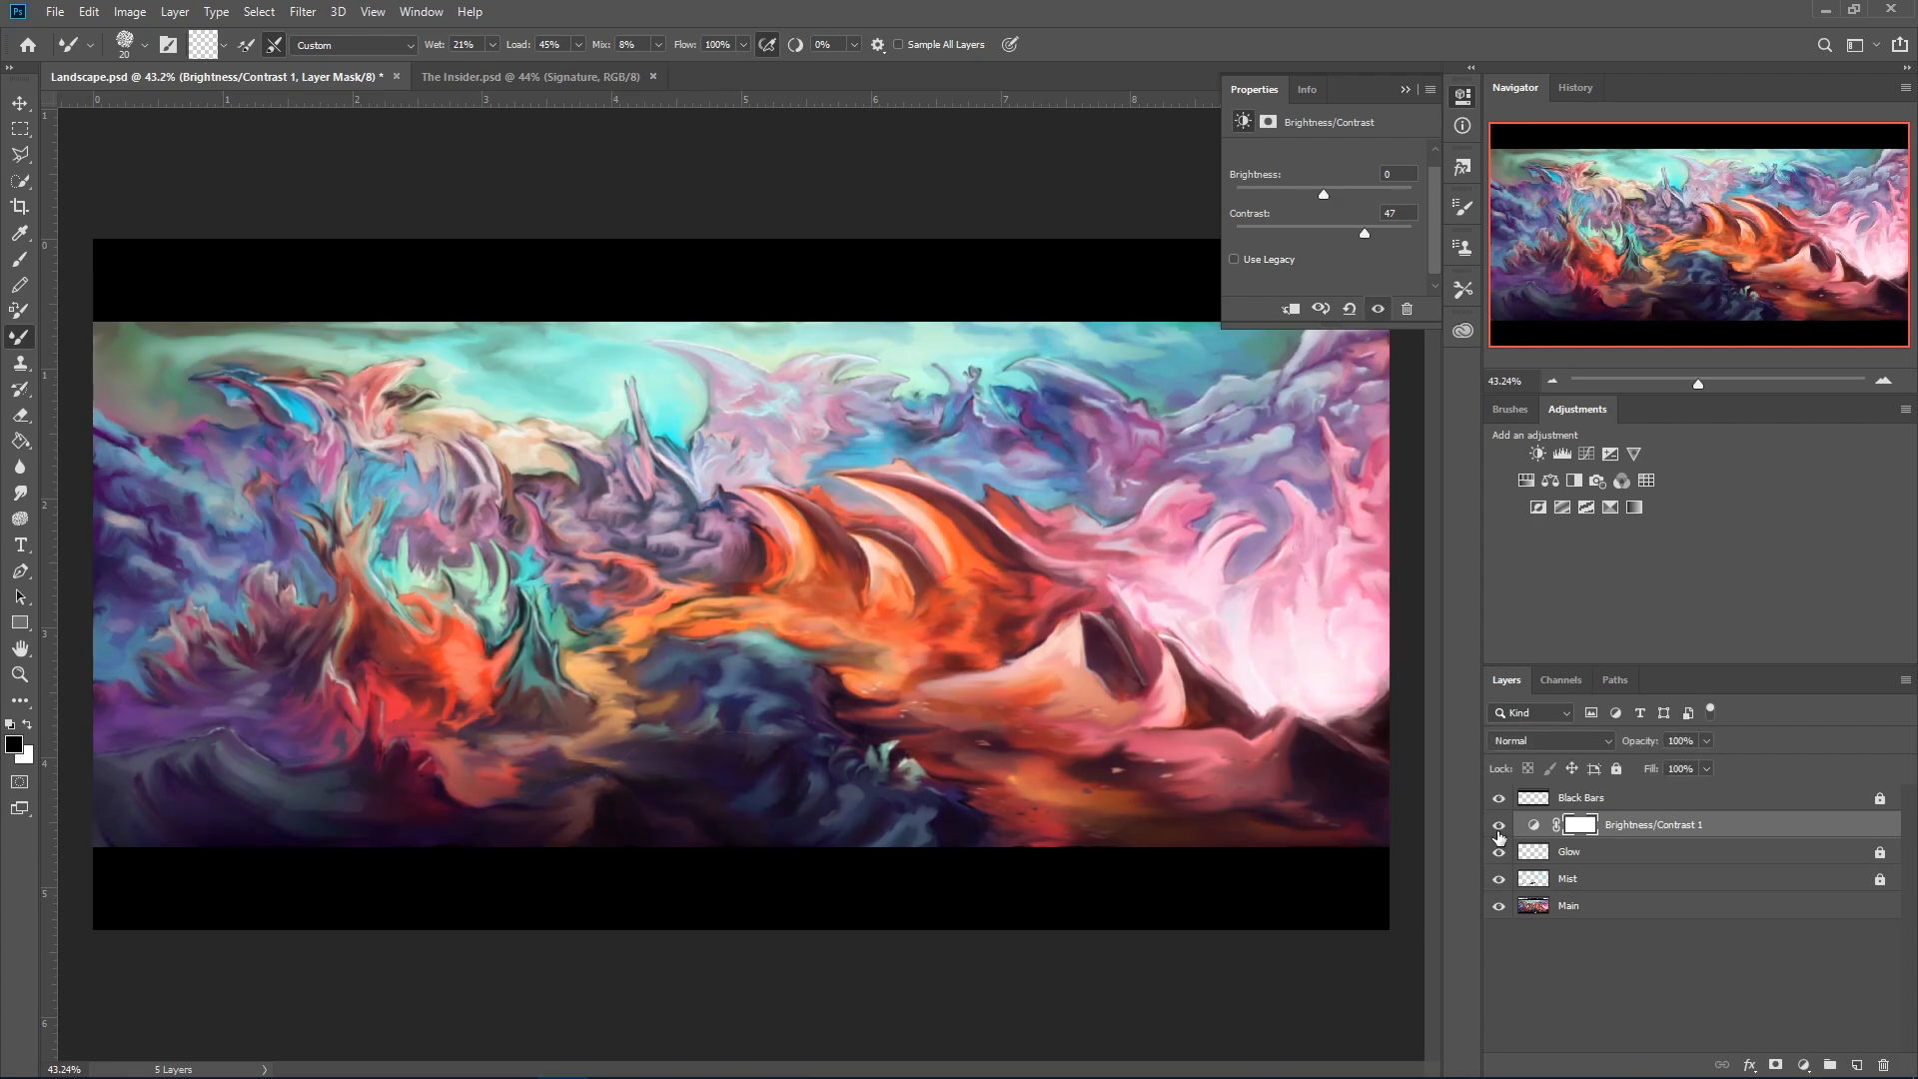
{"action": "left_click", "coordinate": [1498, 835]}
{"action": "left_click", "coordinate": [1498, 835]}
{"action": "left_click", "coordinate": [1498, 835]}
{"action": "left_click", "coordinate": [1498, 835]}
{"action": "left_click", "coordinate": [1498, 835]}
{"action": "left_click", "coordinate": [1498, 835]}
{"action": "left_click_drag", "start_coordinate": [1323, 197], "coordinate": [1324, 198]}
{"action": "left_click", "coordinate": [1410, 87]}
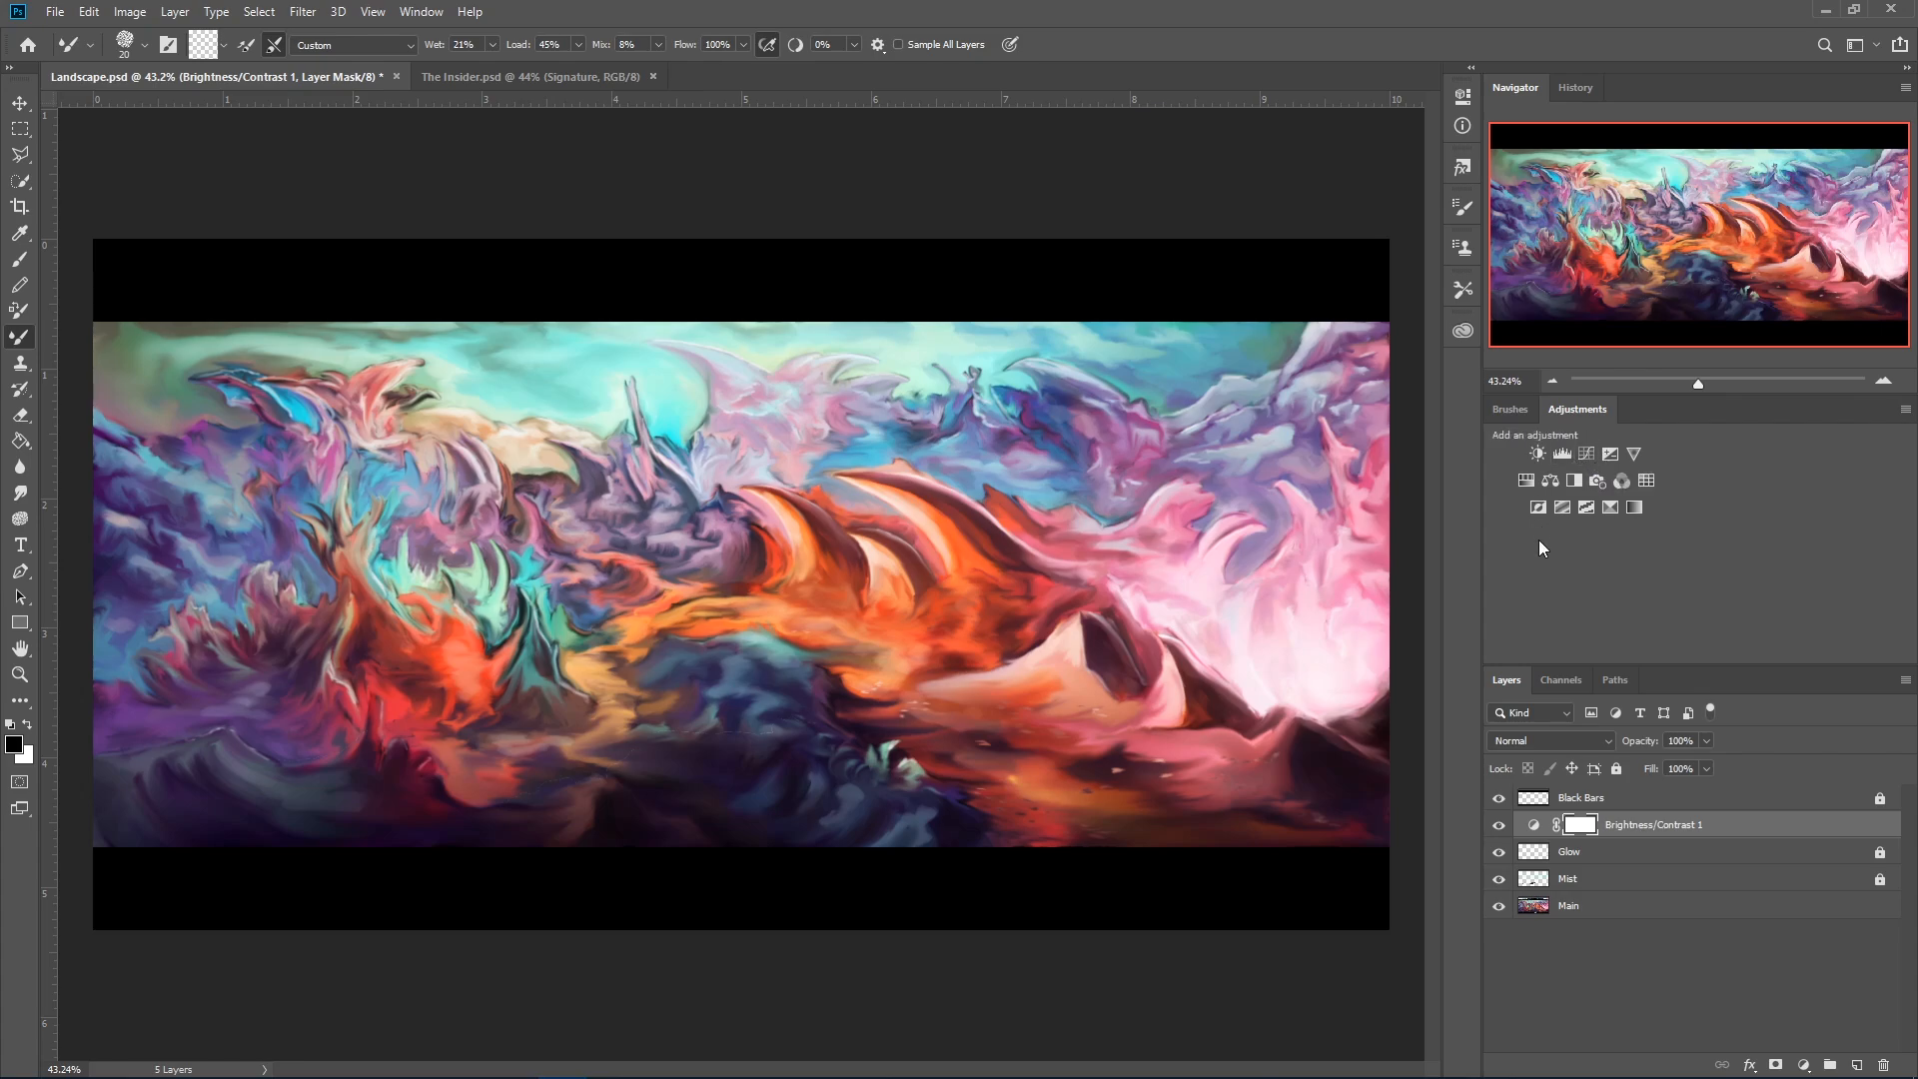
Add an Exposure adjustment layer above the Brightness/Contrast layer and set its exposure to +0.23.
{"action": "left_click", "coordinate": [1608, 454]}
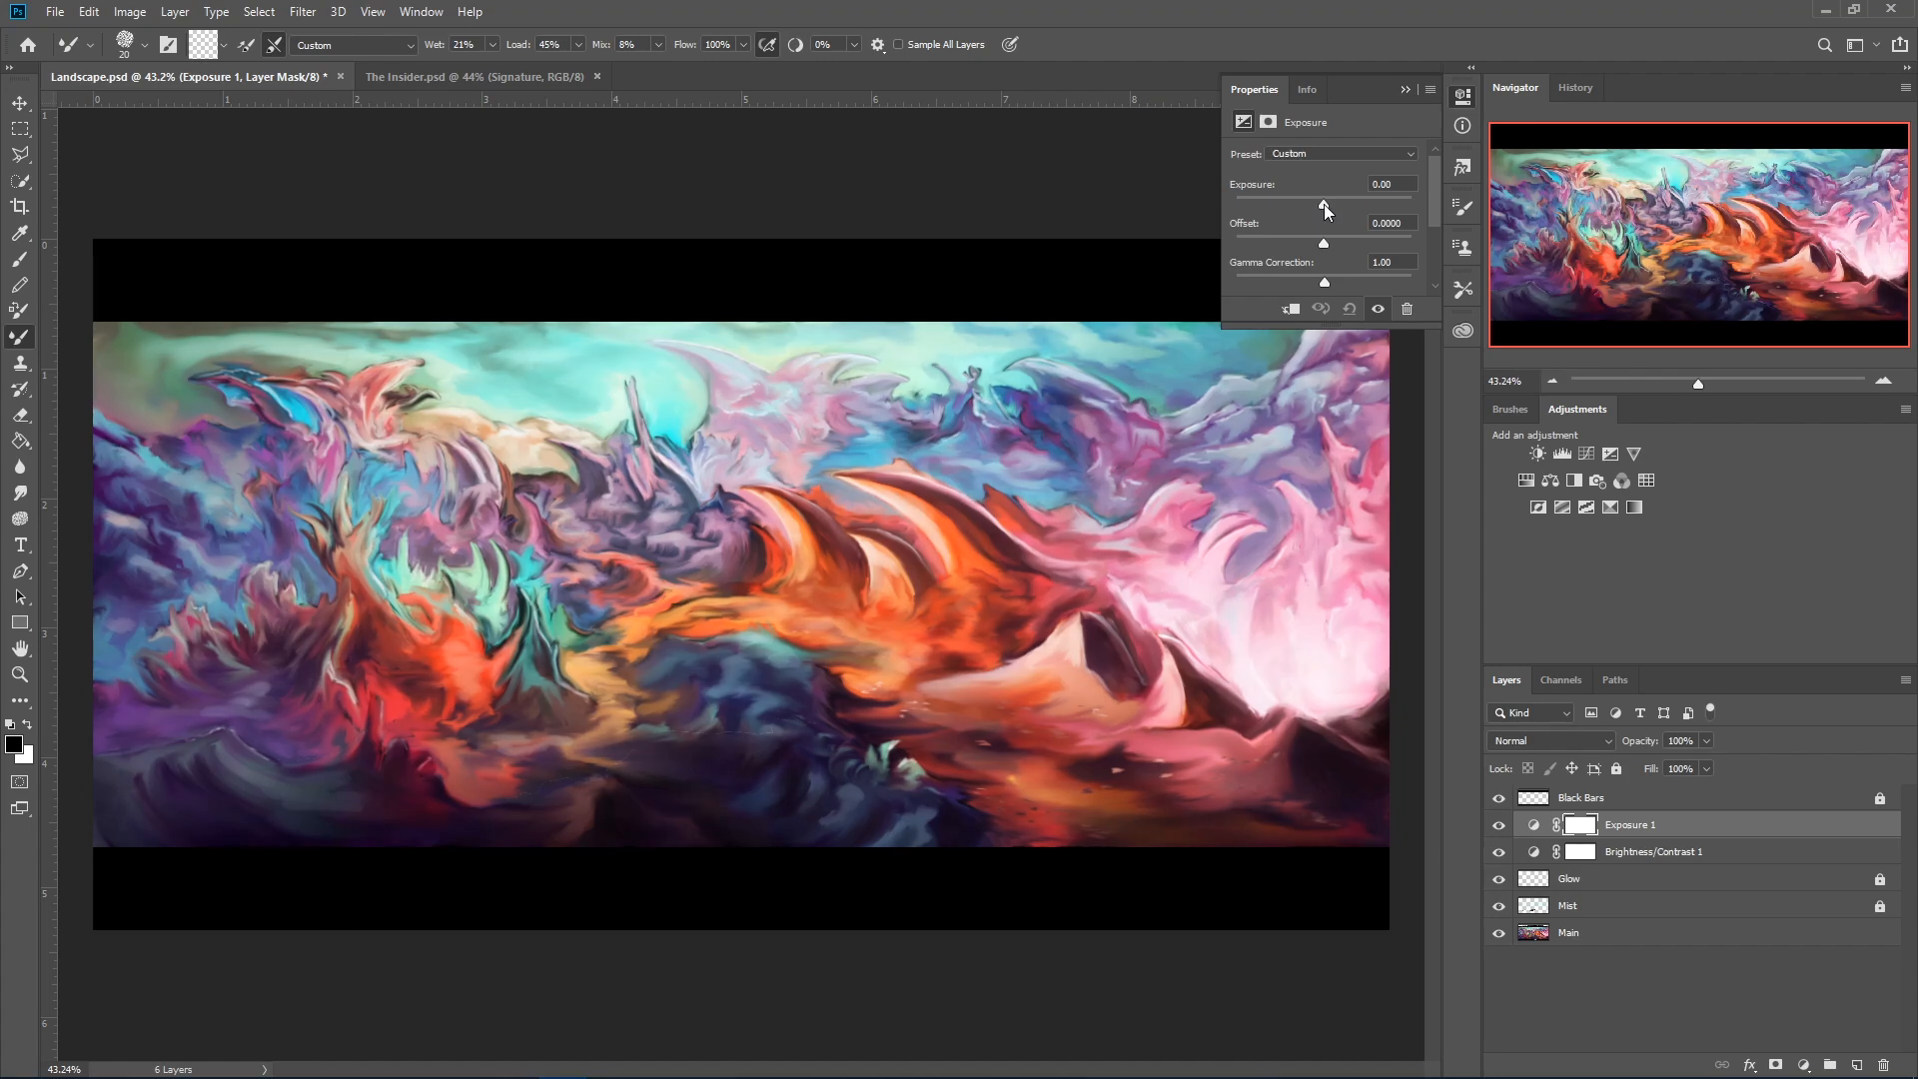
{"action": "left_click_drag", "start_coordinate": [1324, 207], "coordinate": [1328, 210]}
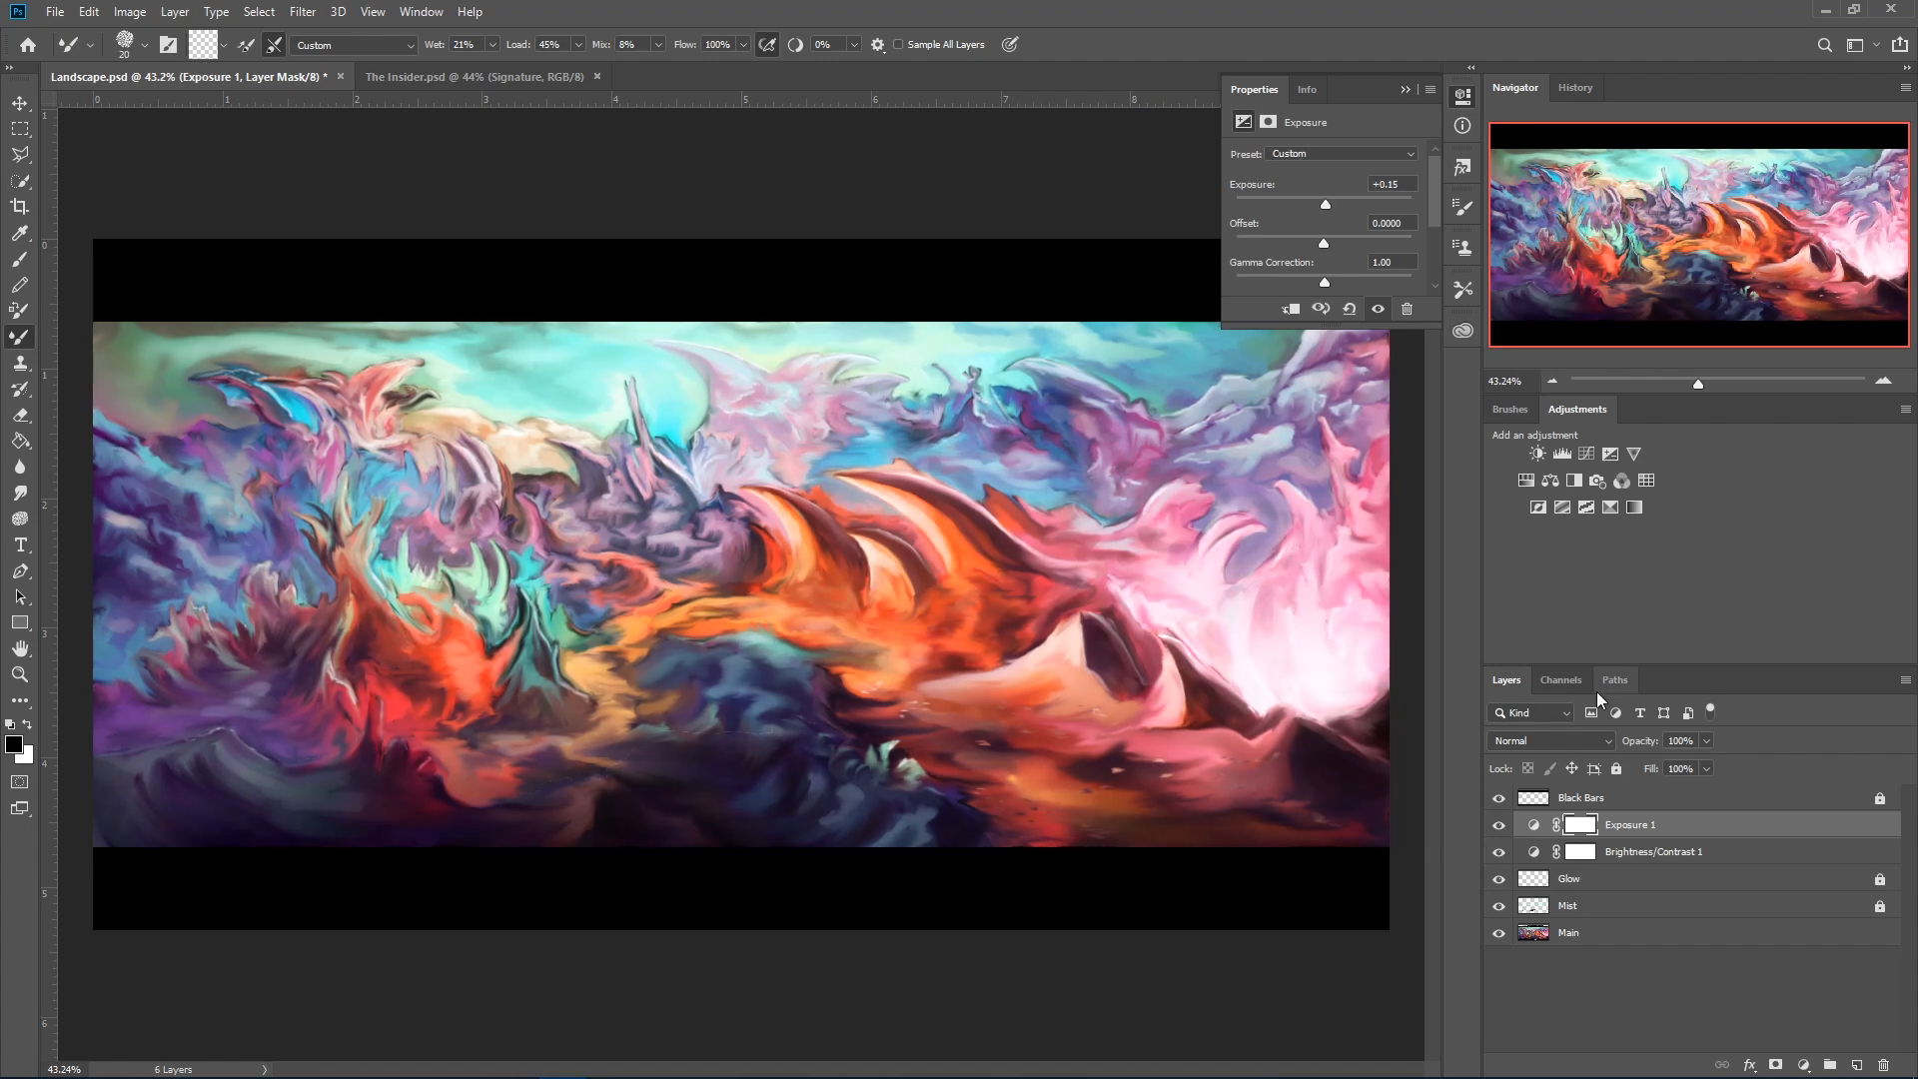
{"action": "left_click", "coordinate": [1498, 826]}
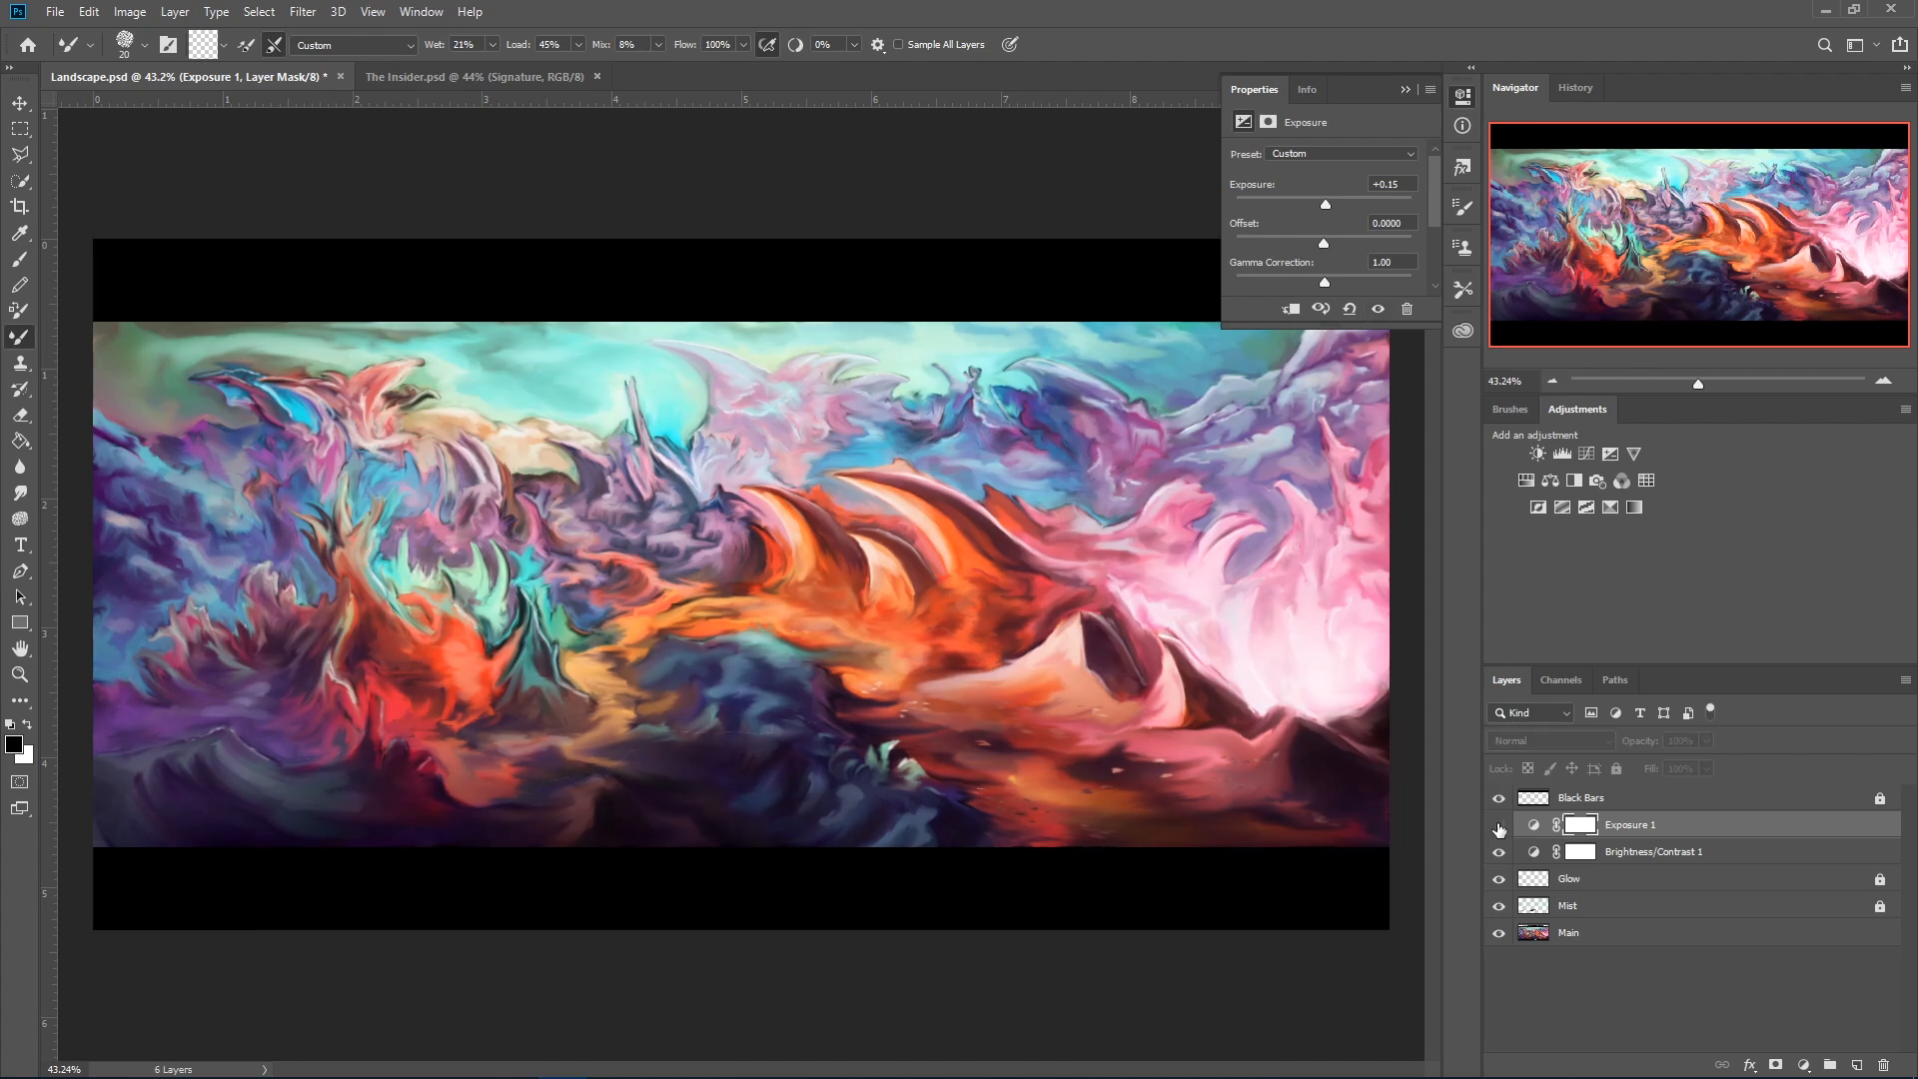
{"action": "left_click", "coordinate": [1498, 826]}
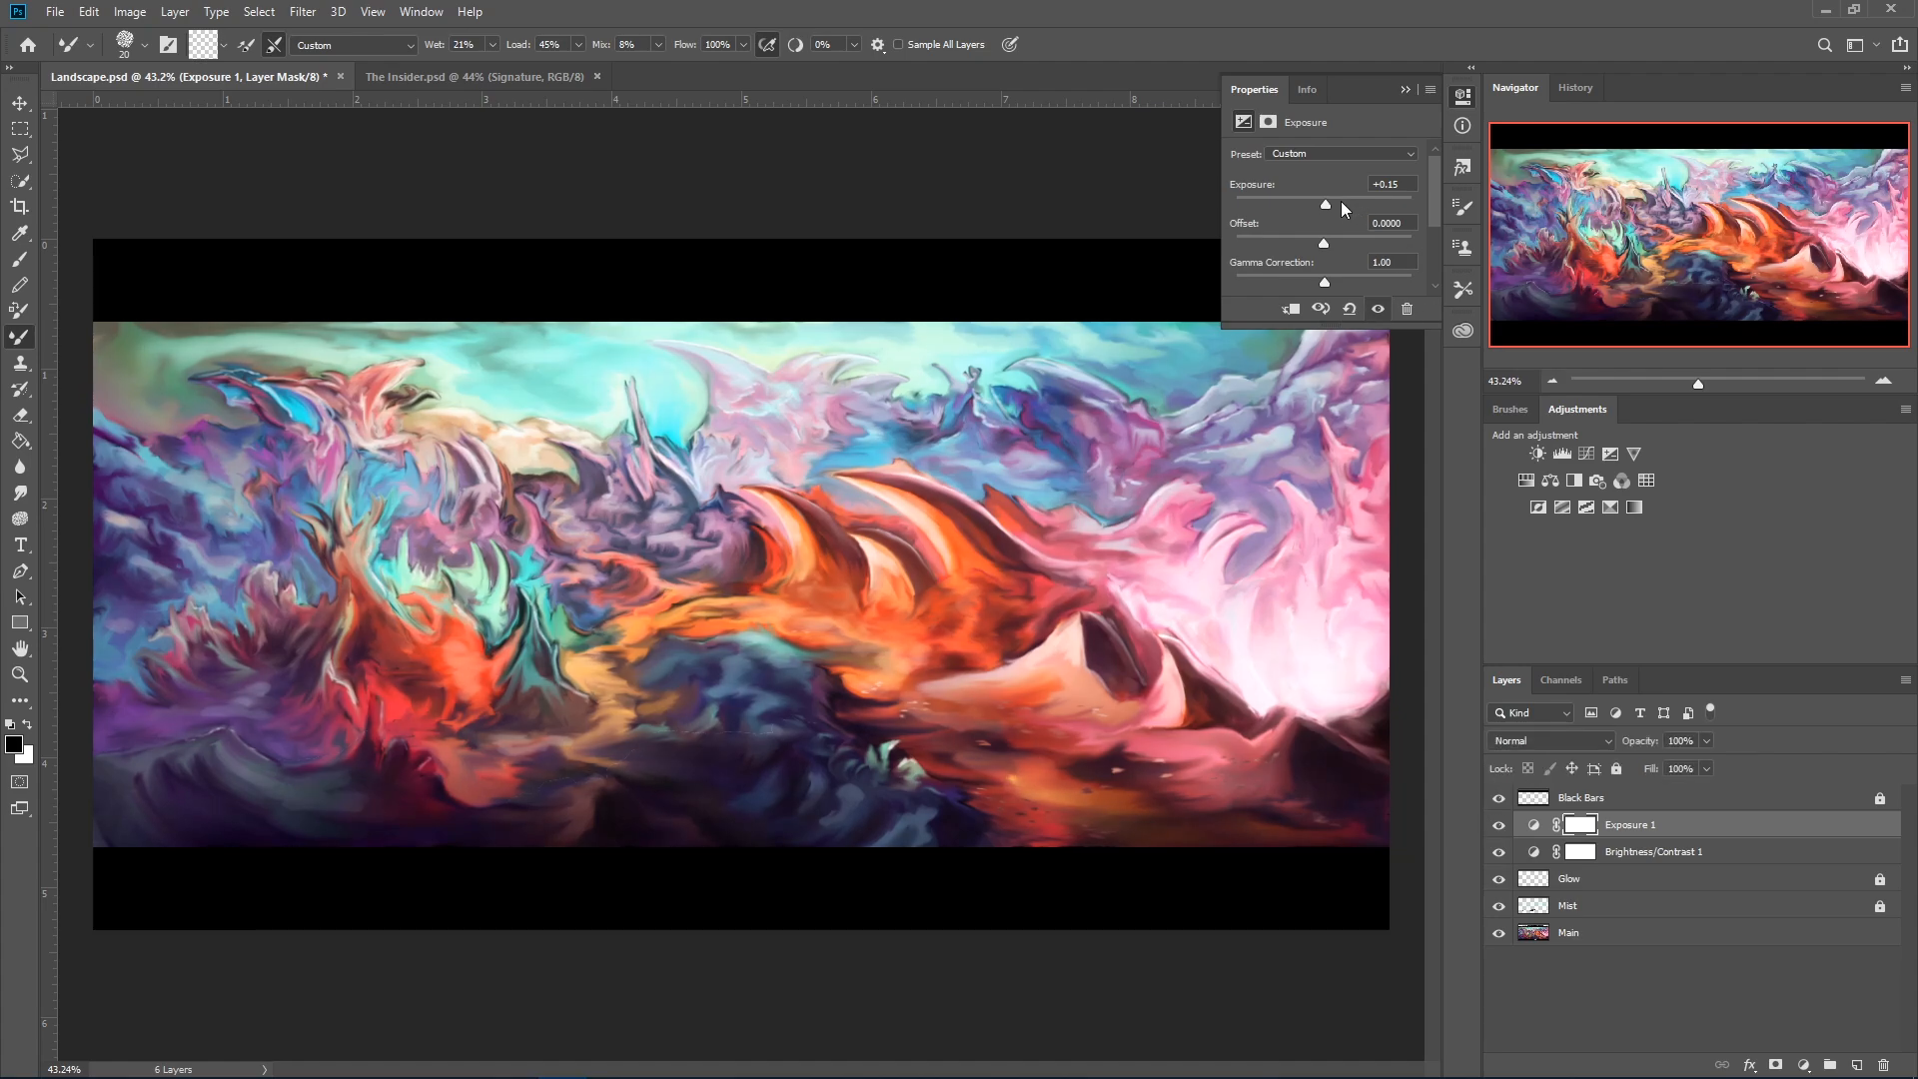
{"action": "left_click_drag", "start_coordinate": [1331, 206], "coordinate": [1337, 206]}
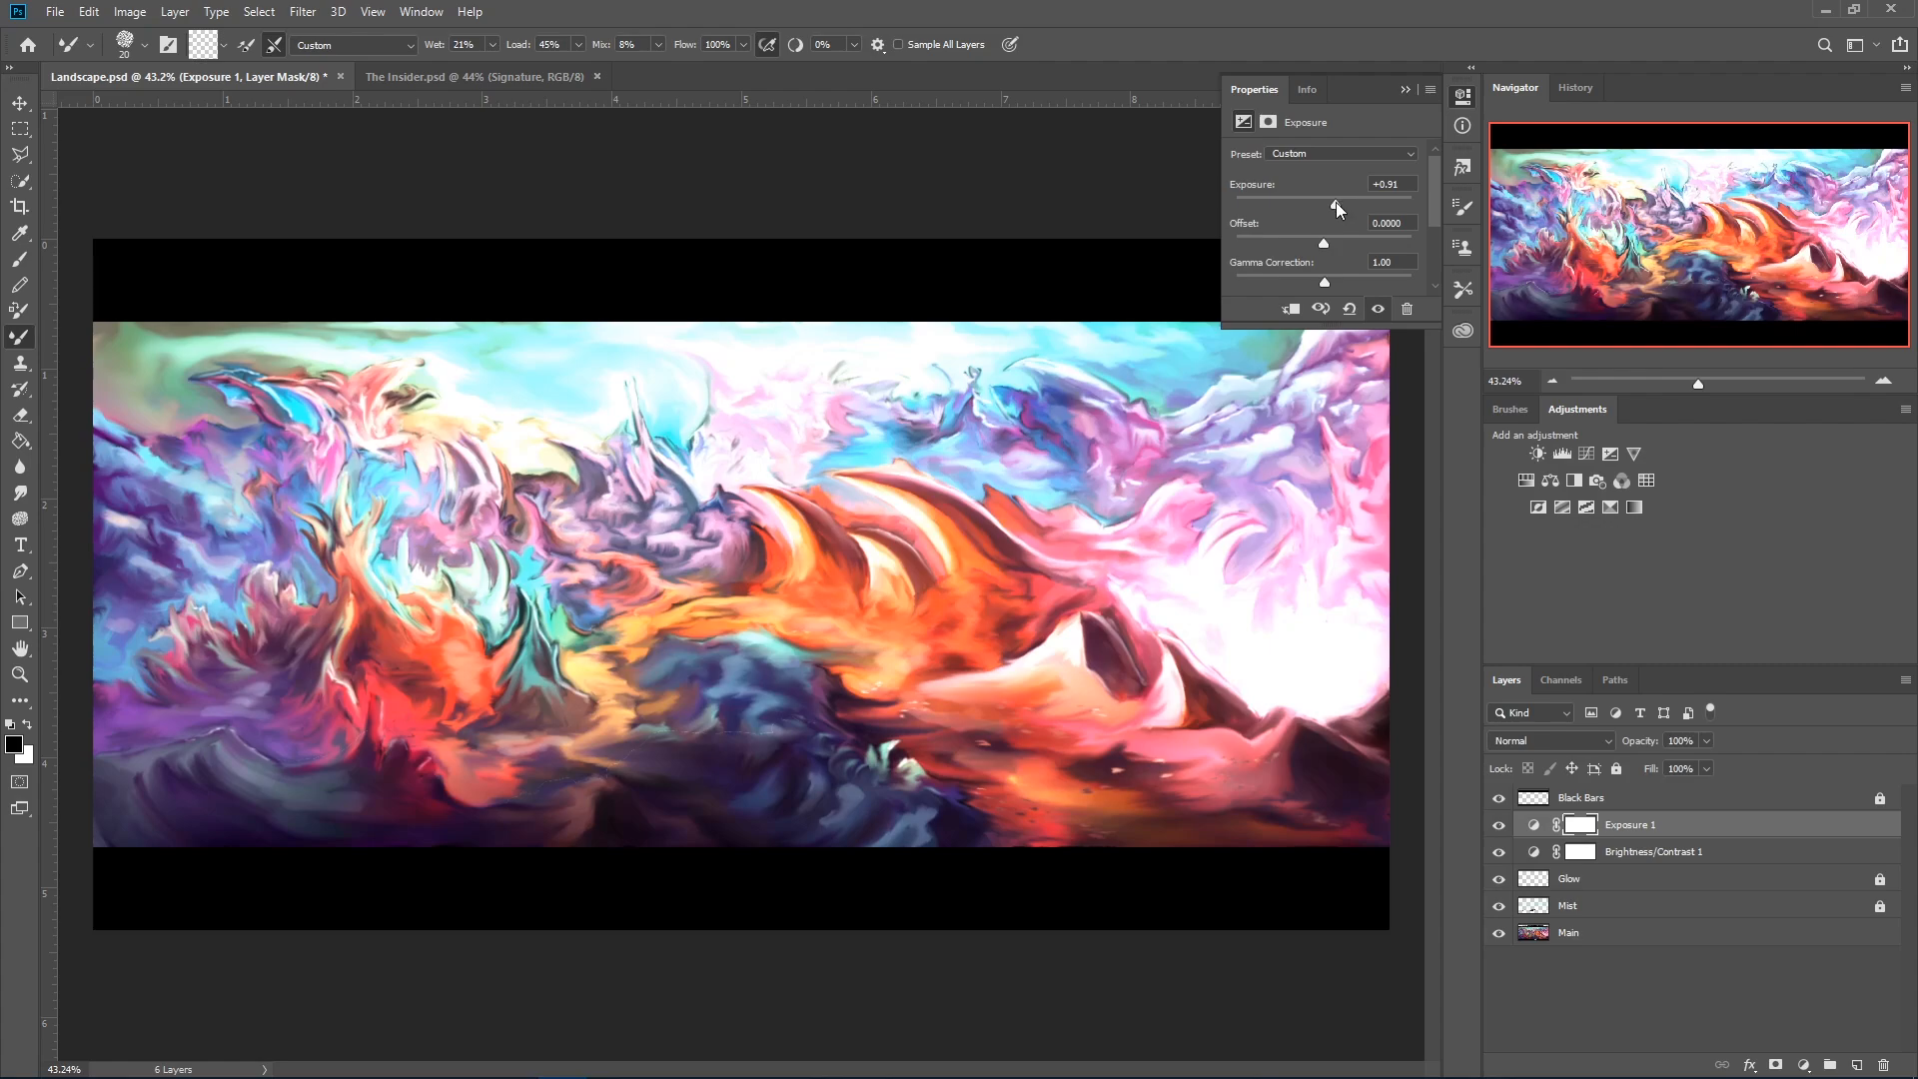
{"action": "left_click_drag", "start_coordinate": [1336, 202], "coordinate": [1325, 210]}
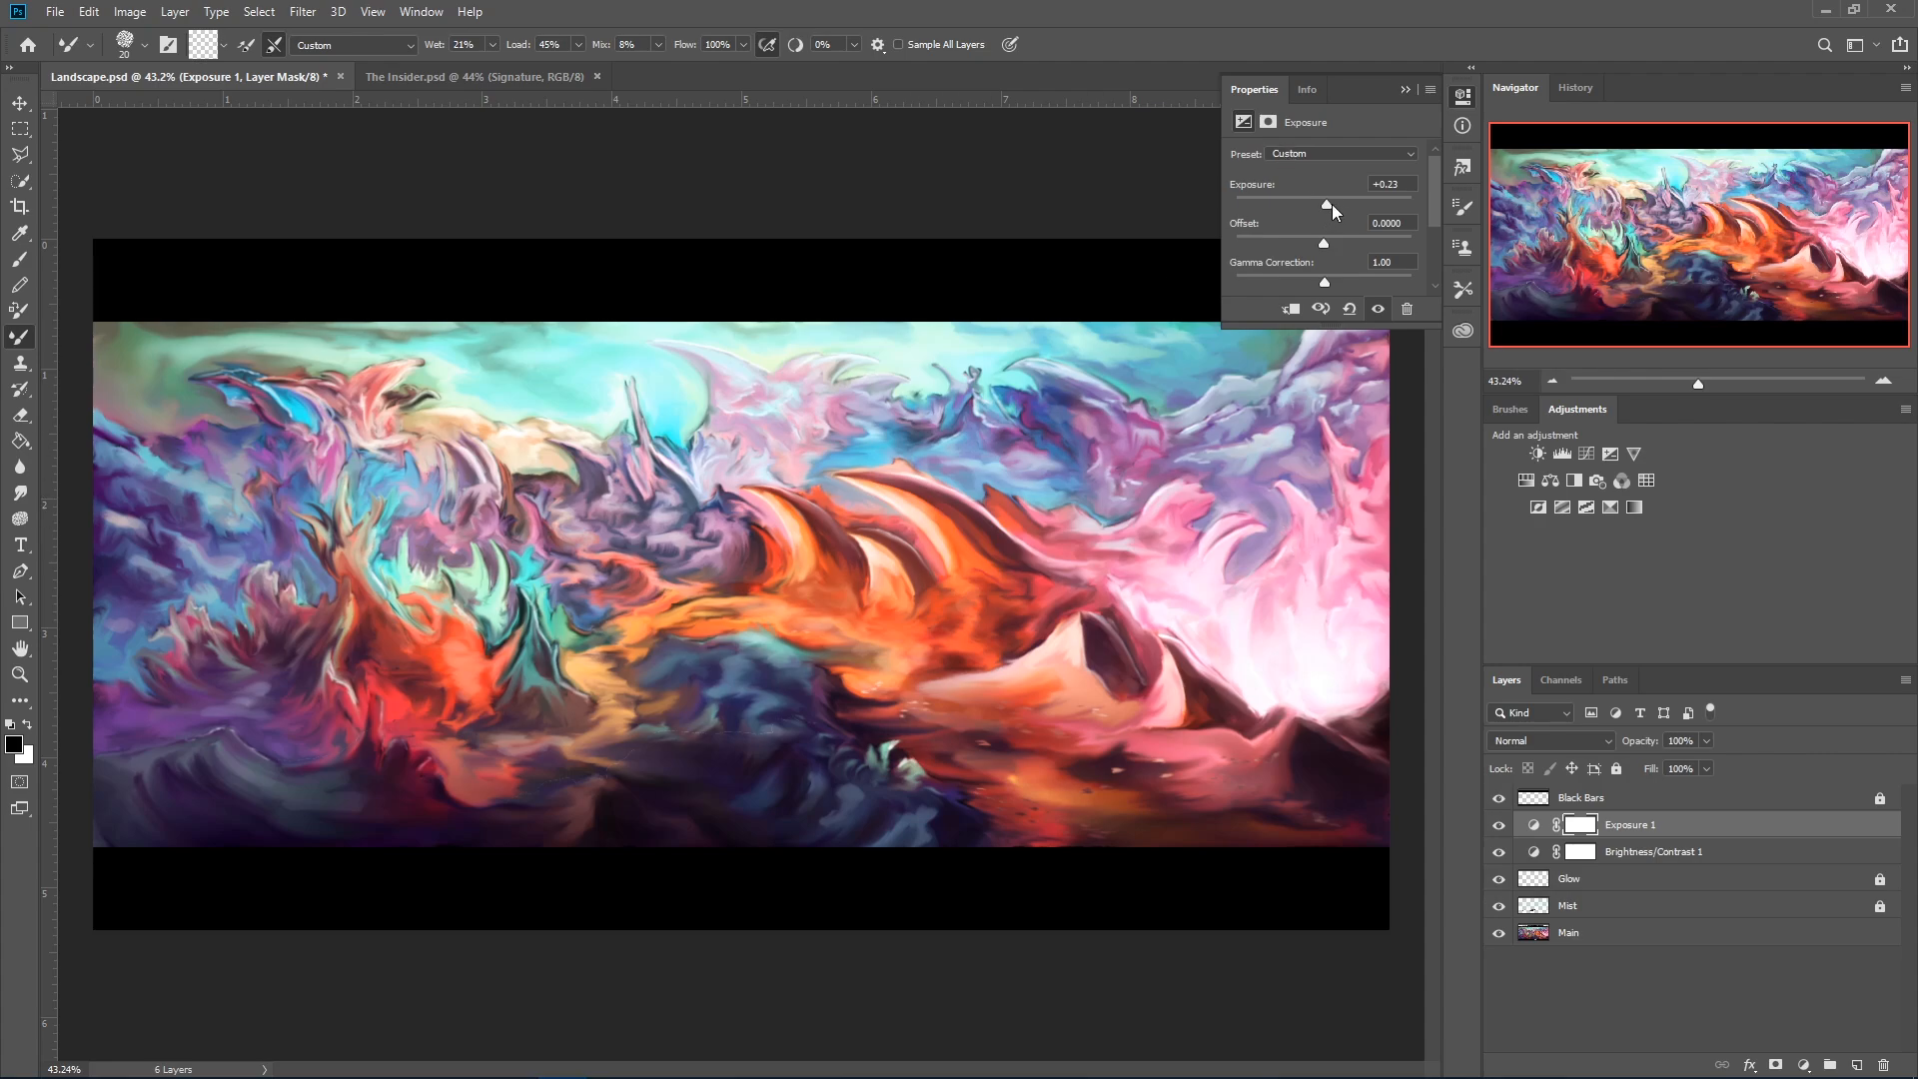
{"action": "left_click_drag", "start_coordinate": [1326, 208], "coordinate": [1327, 205]}
Compare the painting with and without the Exposure adjustment by toggling its visibility, leaving it visible.
{"action": "left_click", "coordinate": [1497, 826]}
{"action": "left_click", "coordinate": [1496, 827]}
{"action": "left_click", "coordinate": [1499, 825]}
{"action": "left_click", "coordinate": [1499, 825]}
{"action": "left_click", "coordinate": [1499, 825]}
{"action": "left_click", "coordinate": [1499, 825]}
{"action": "left_click", "coordinate": [1499, 825]}
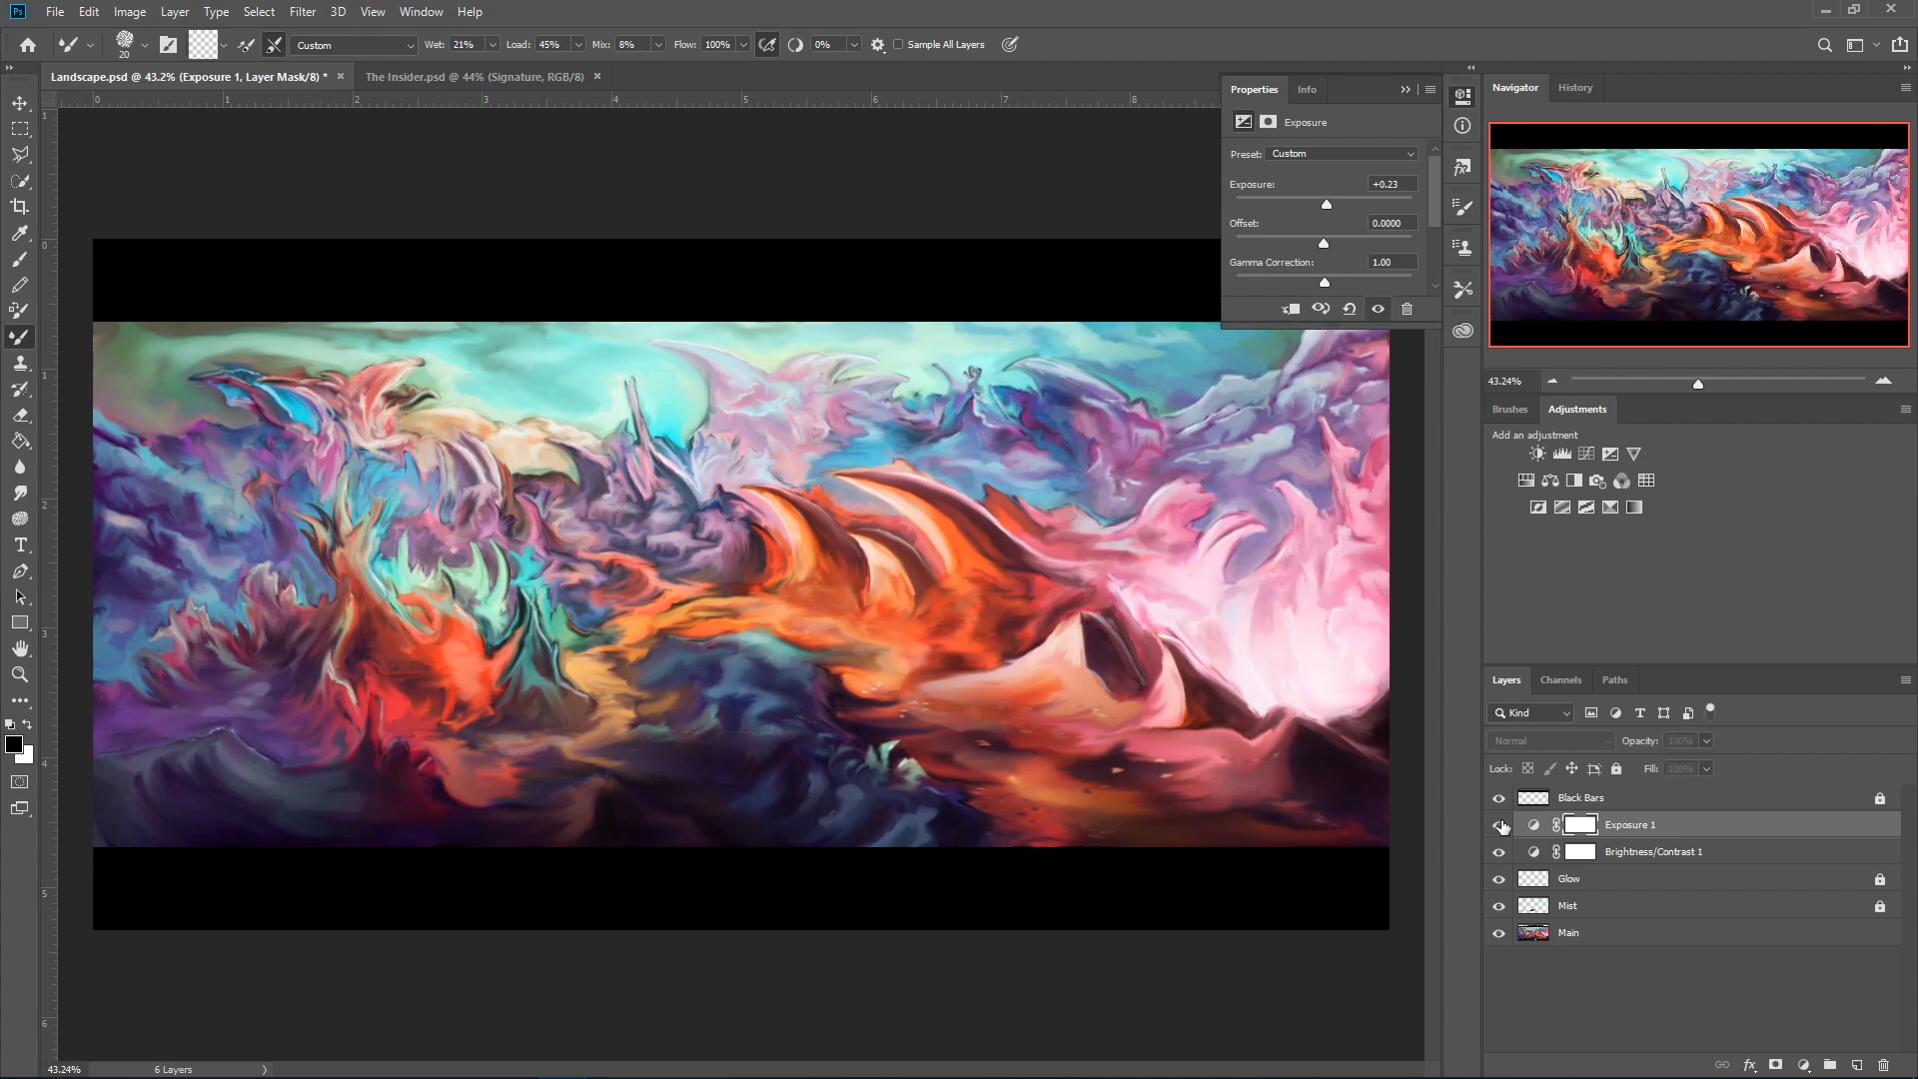
{"action": "left_click", "coordinate": [1499, 824]}
{"action": "left_click", "coordinate": [1499, 825]}
{"action": "left_click", "coordinate": [1499, 825]}
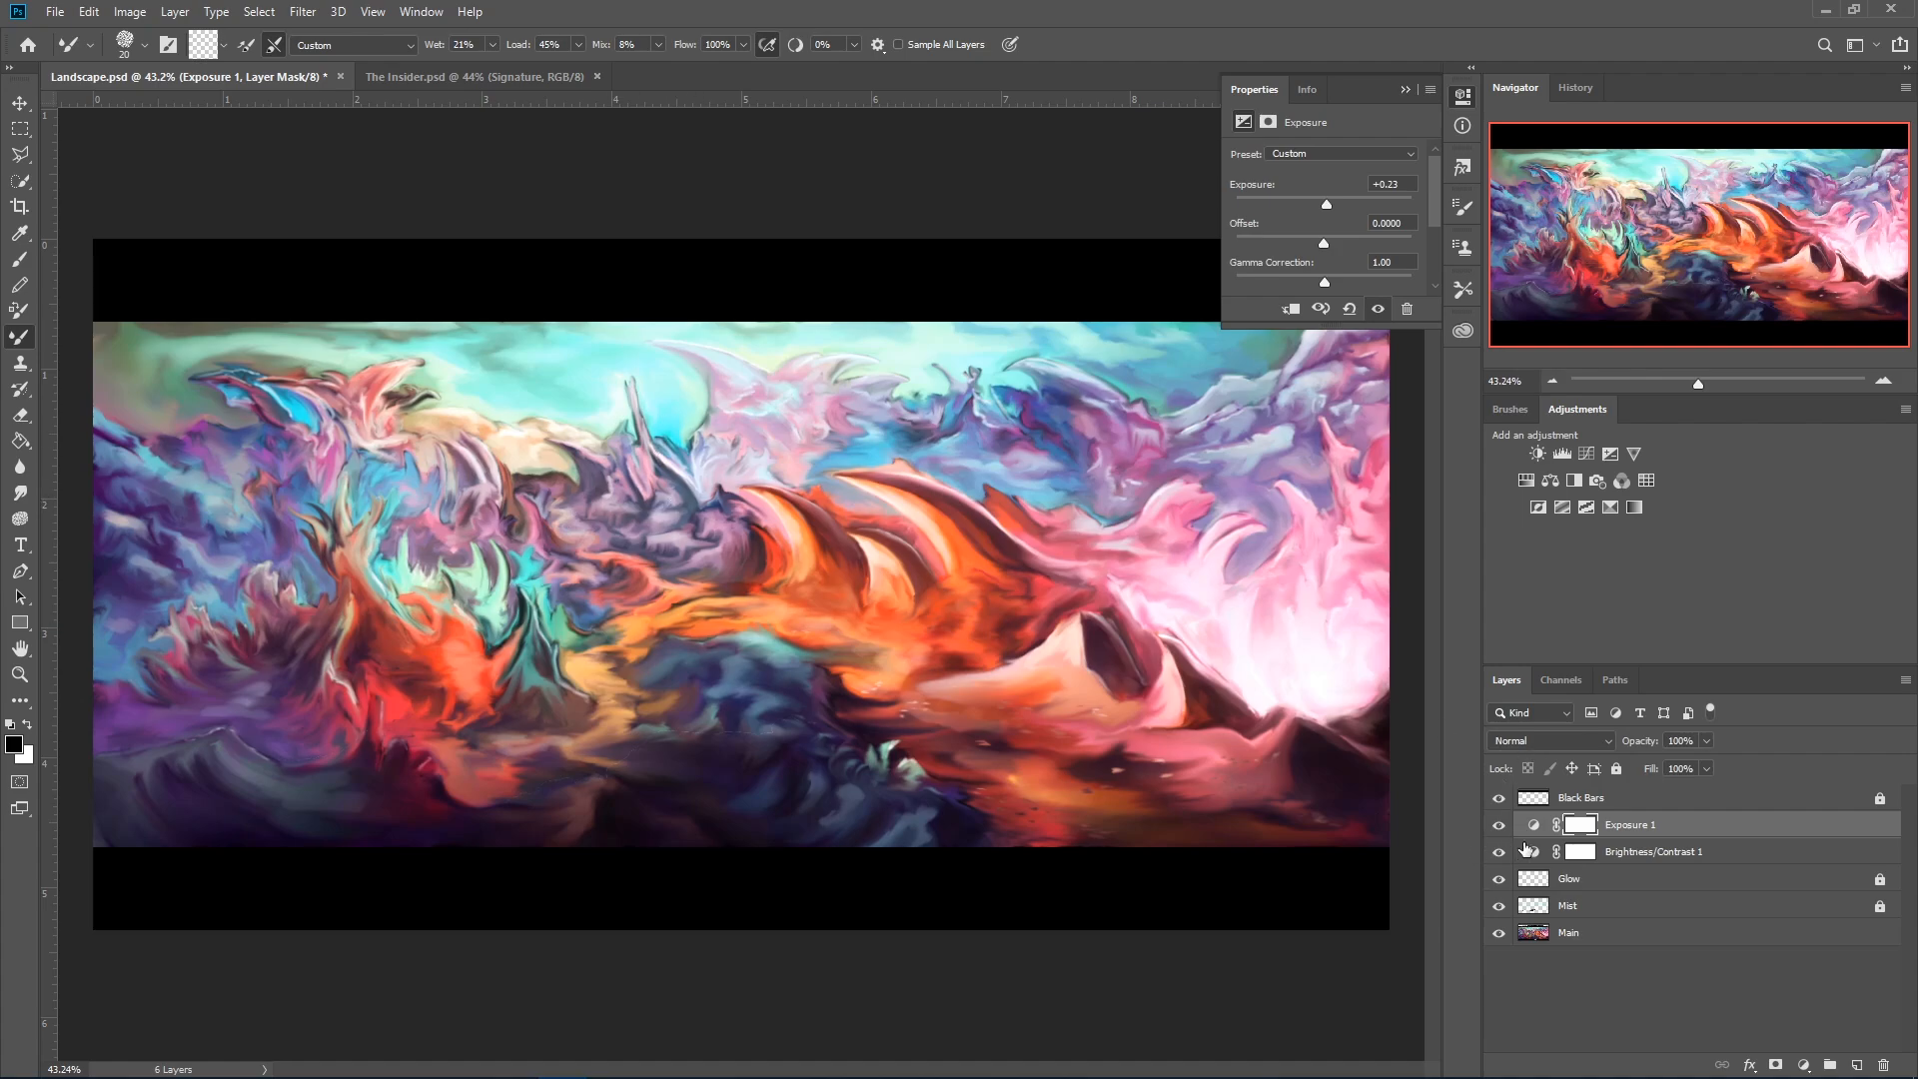
Add a Vibrance adjustment layer above the Exposure layer, with vibrance +18 and saturation +22.
{"action": "left_click", "coordinate": [1632, 454]}
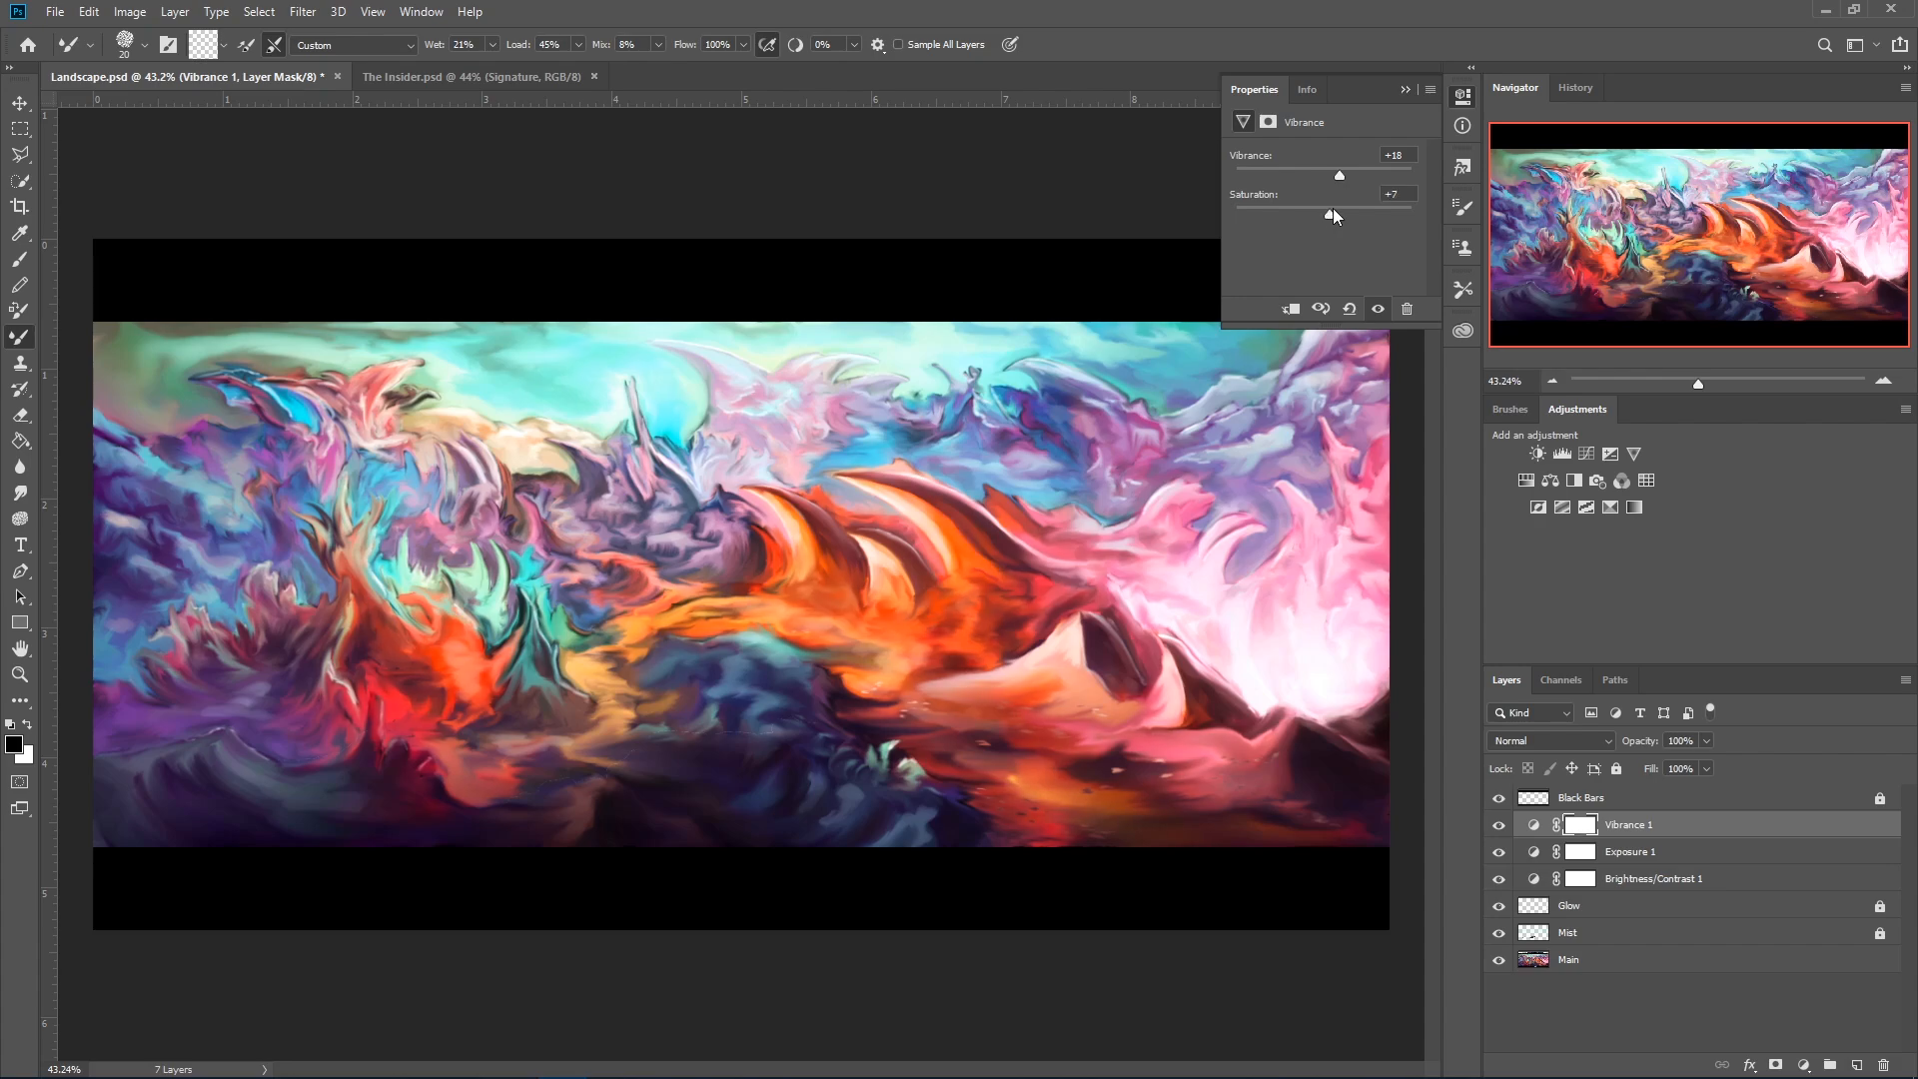
{"action": "left_click_drag", "start_coordinate": [1324, 212], "coordinate": [1411, 210]}
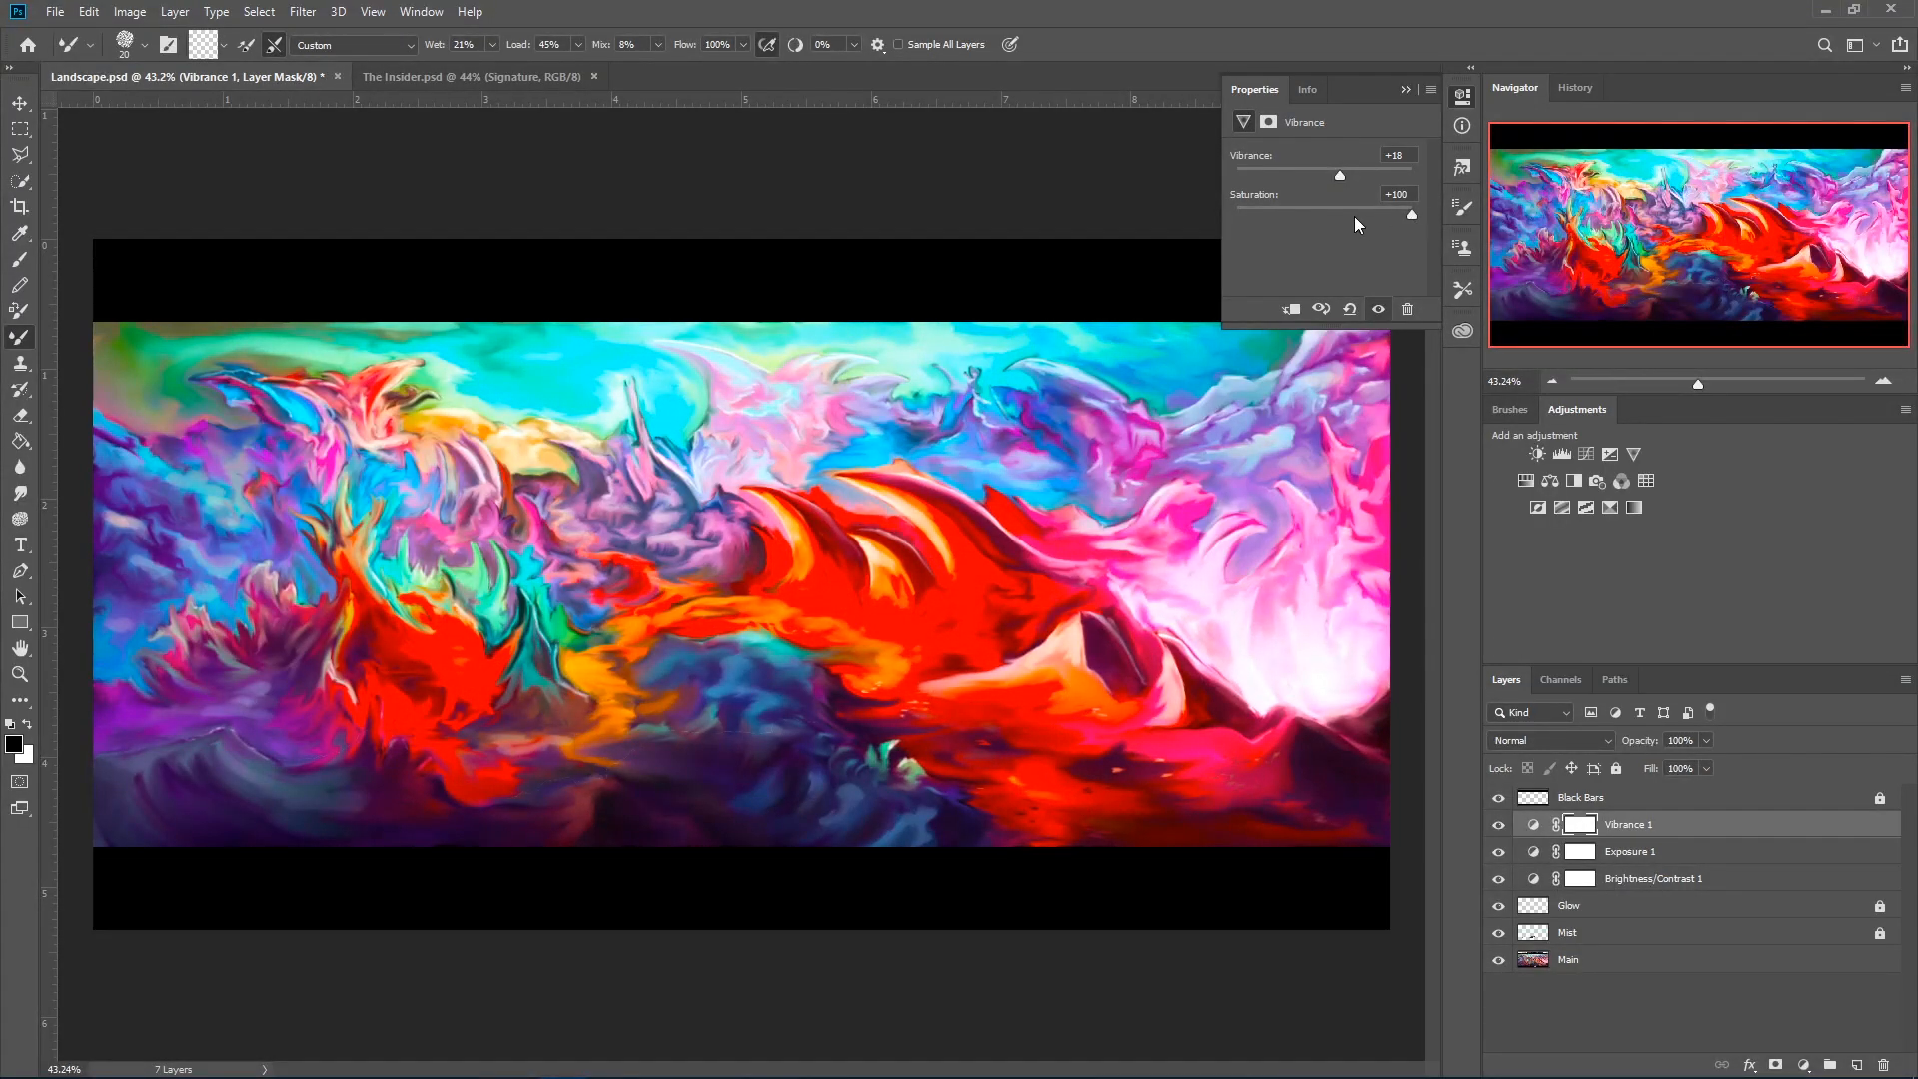
{"action": "left_click", "coordinate": [1368, 207]}
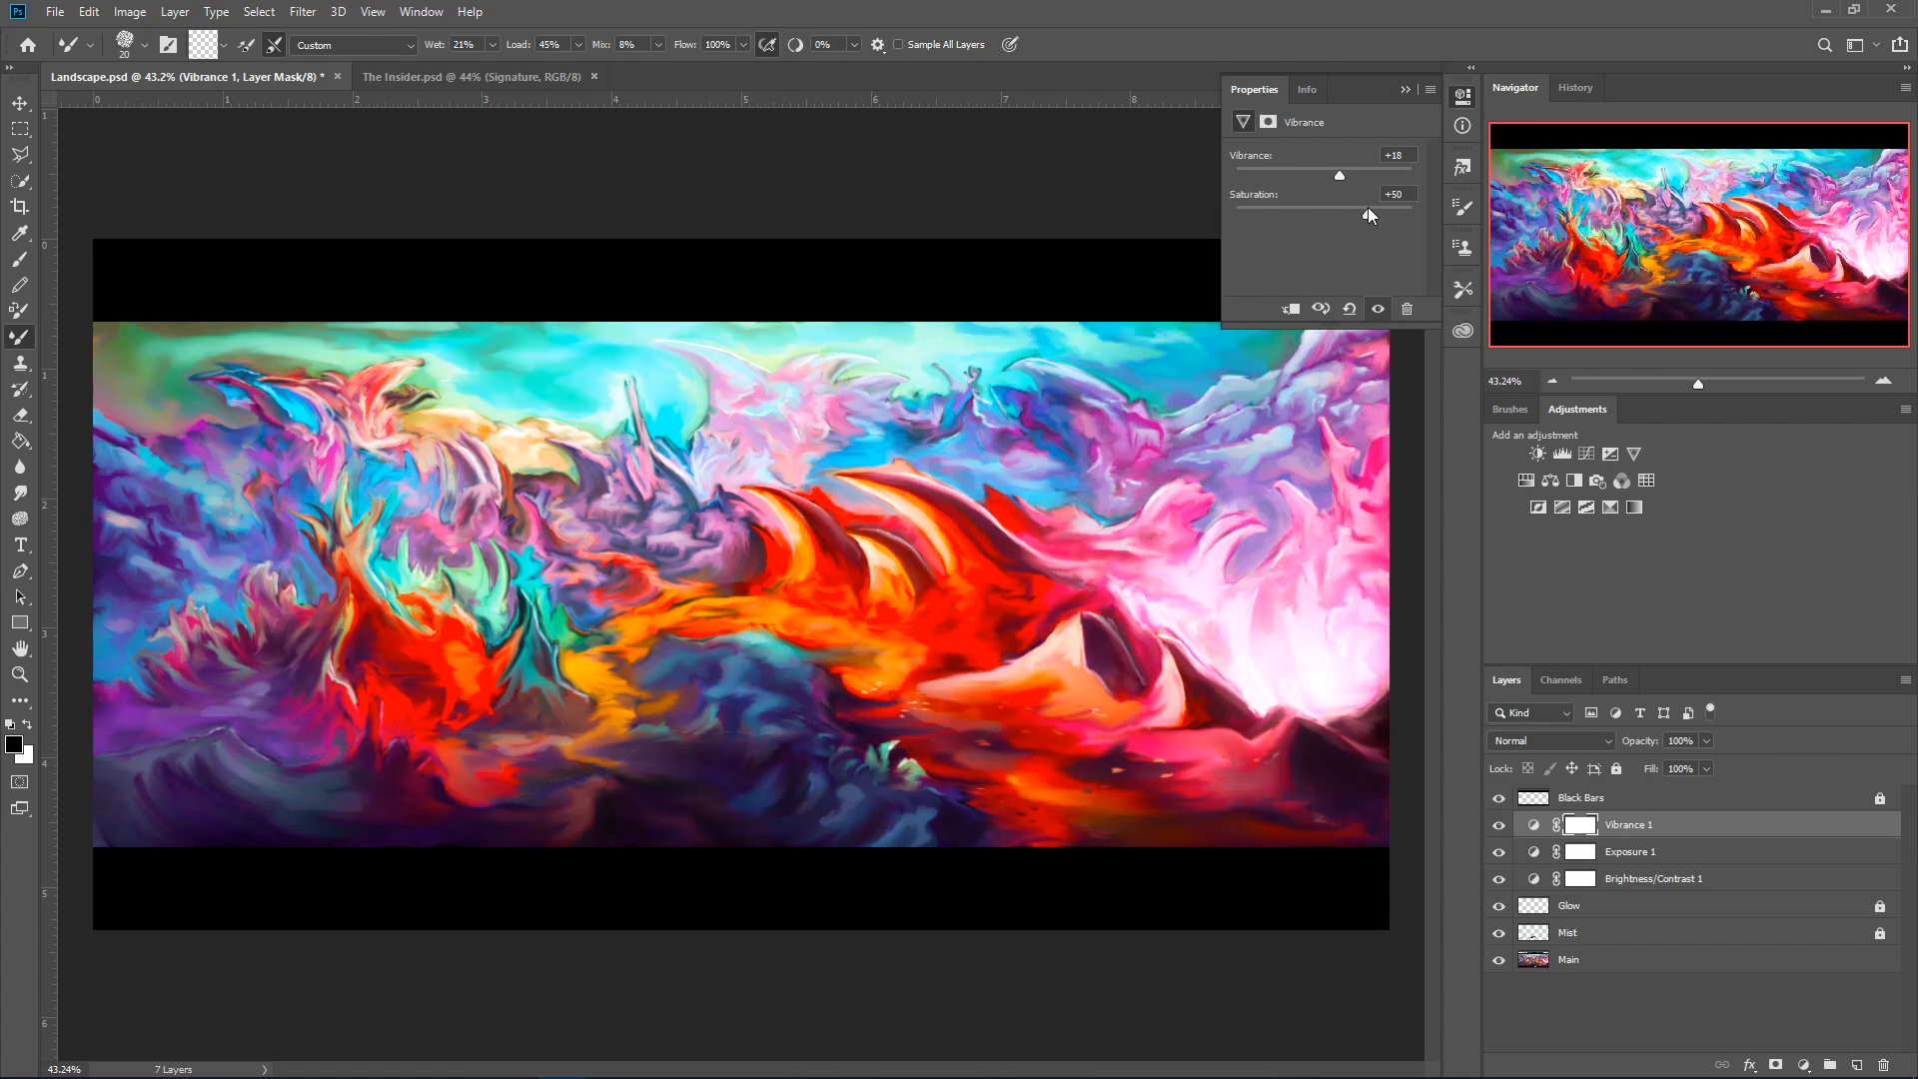
{"action": "left_click_drag", "start_coordinate": [1364, 207], "coordinate": [1342, 207]}
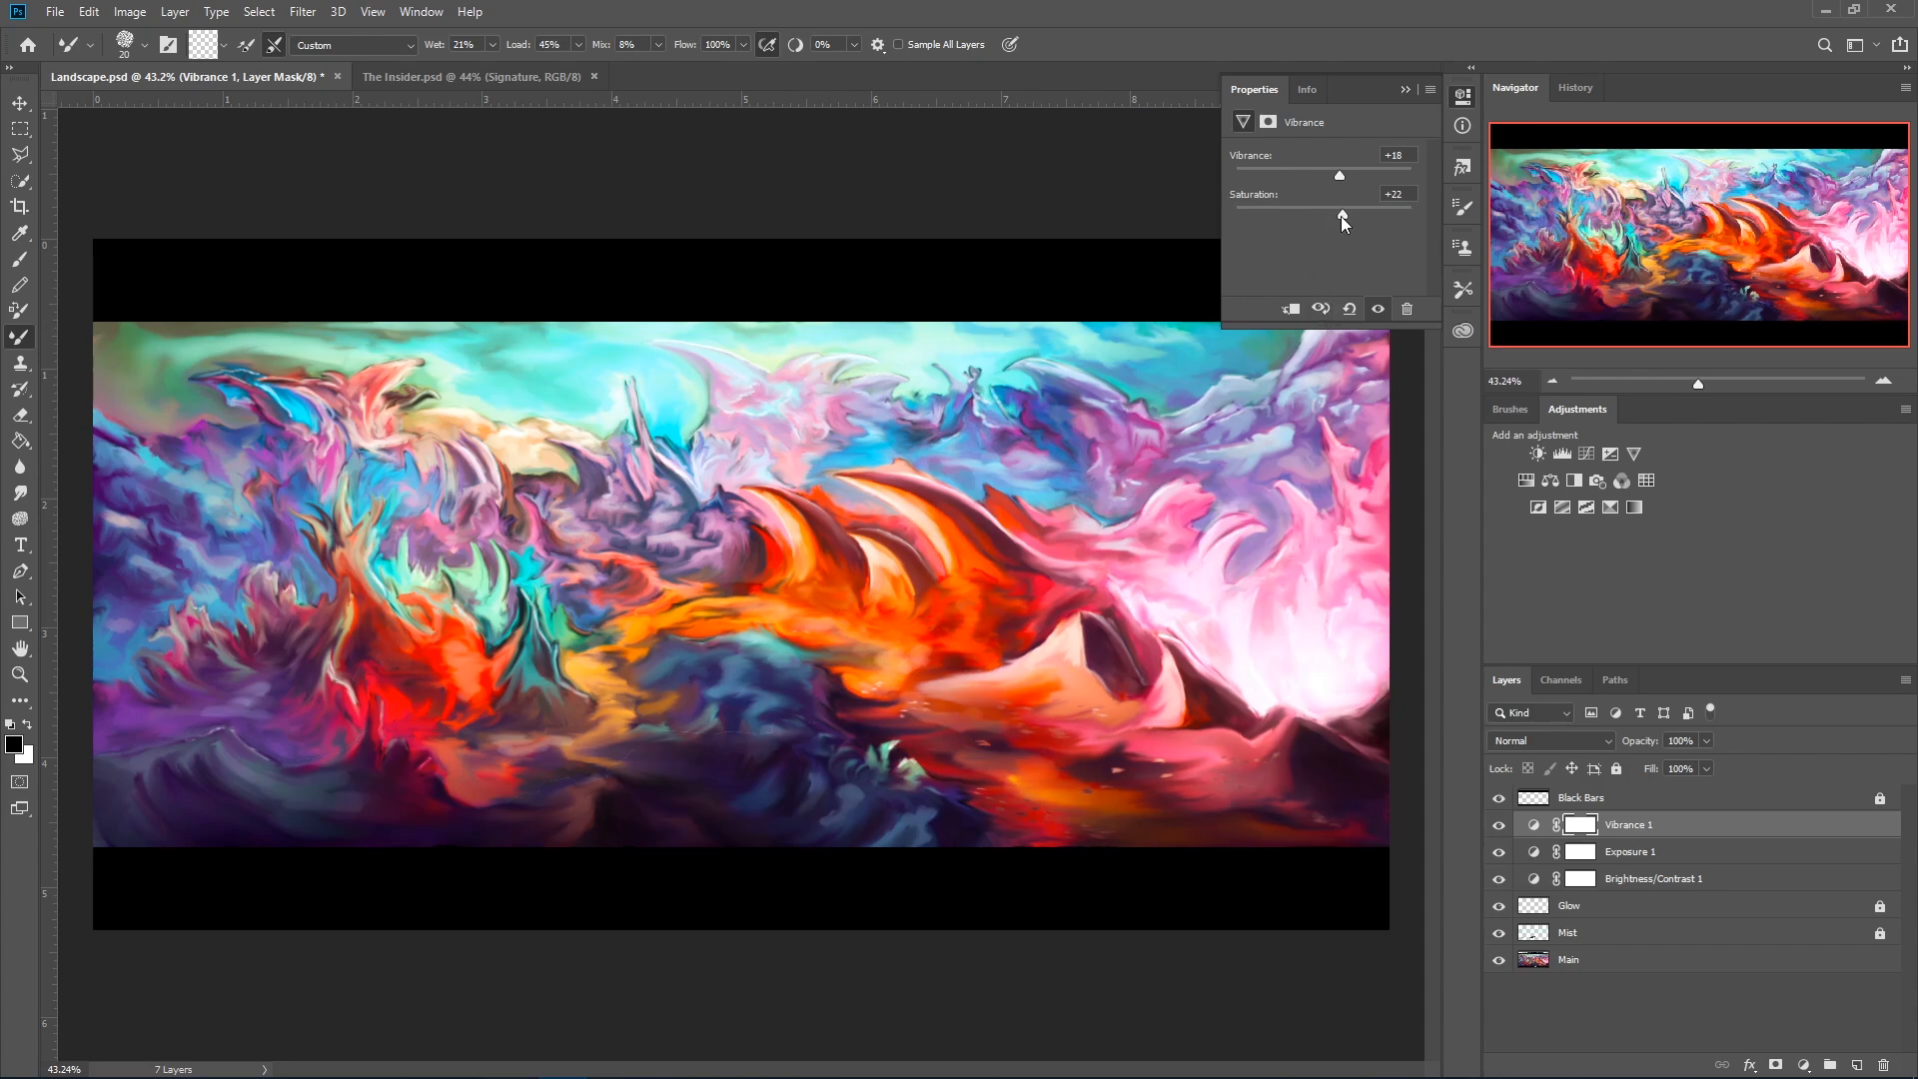
Lower the Vibrance adjustment's saturation to +18, fine-tune its vibrance, and close its settings.
{"action": "left_click_drag", "start_coordinate": [1340, 215], "coordinate": [1339, 217]}
{"action": "mouse_move", "coordinate": [1345, 177]}
{"action": "left_mouse_down"}
{"action": "mouse_move", "coordinate": [1388, 176]}
{"action": "mouse_move", "coordinate": [1338, 183]}
{"action": "left_mouse_up"}
{"action": "left_click", "coordinate": [1406, 91]}
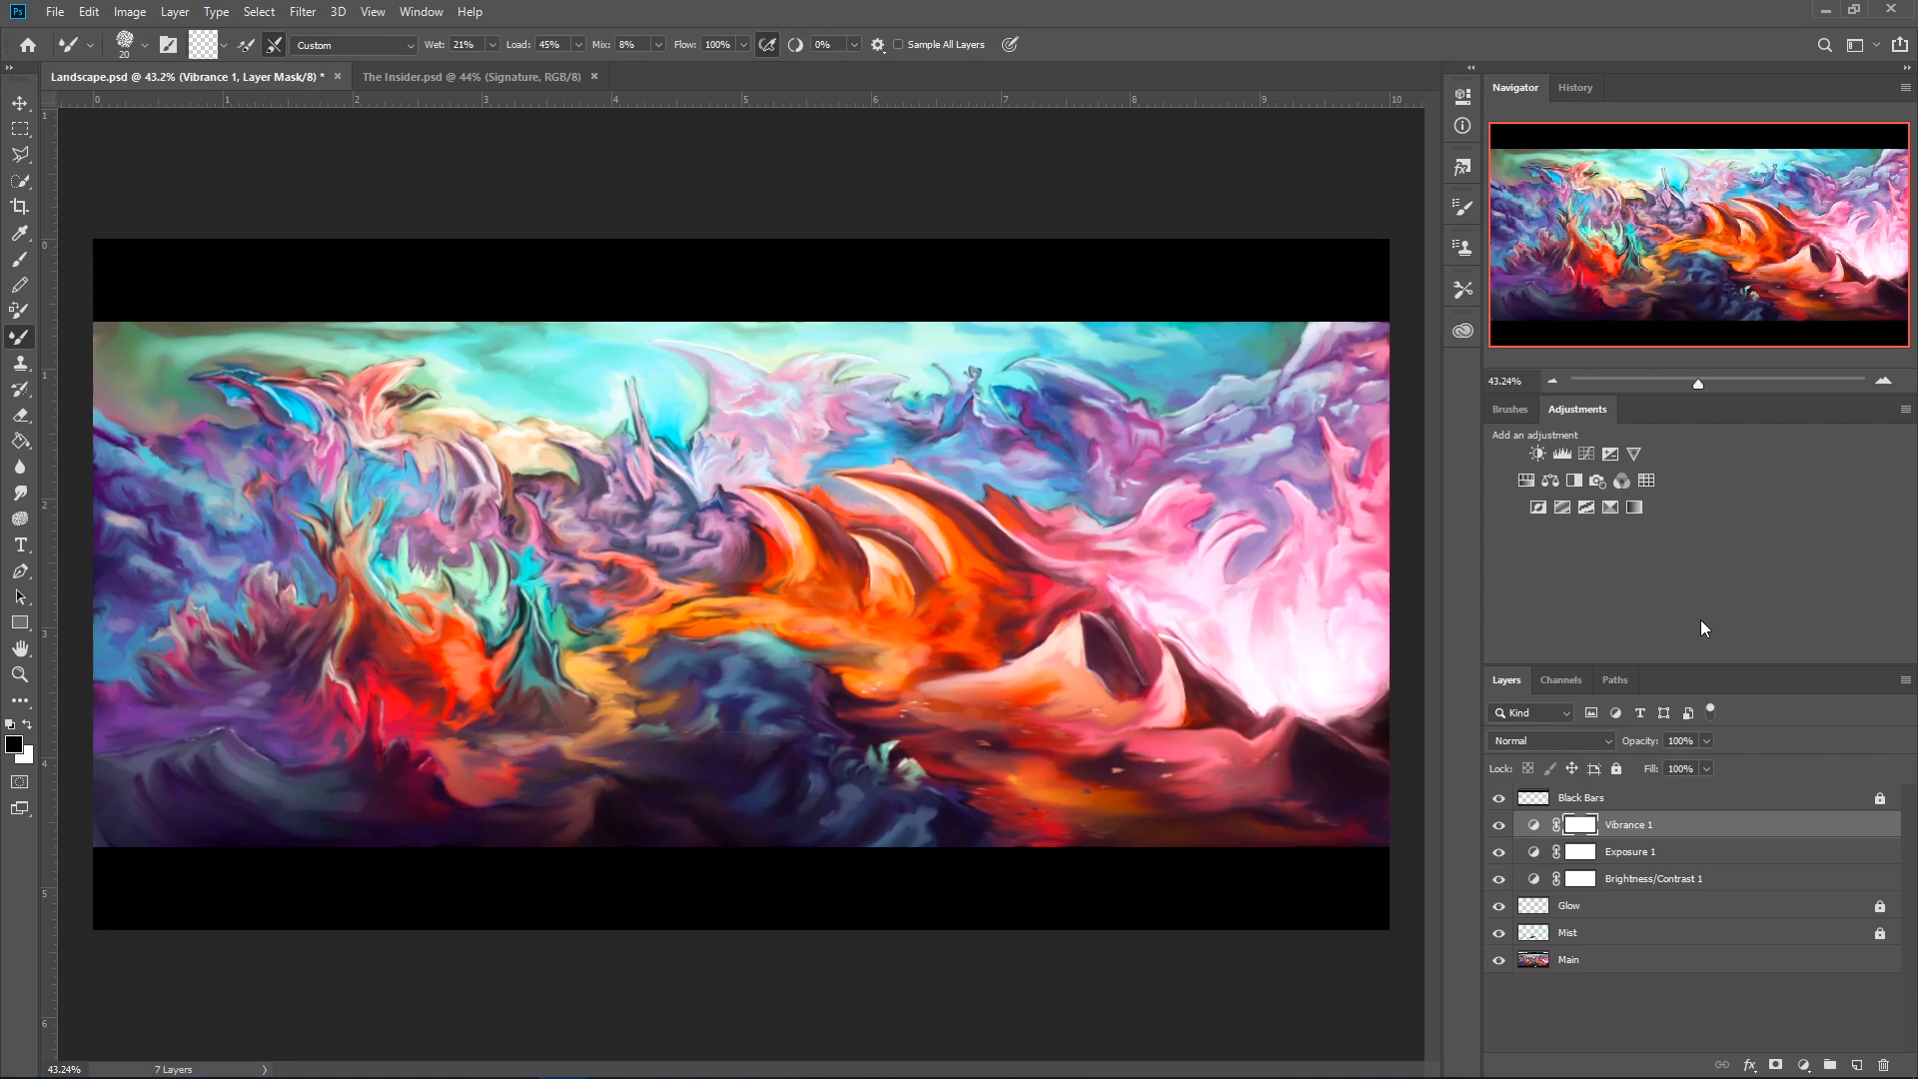
Compare the painting with and without the Vibrance, Exposure, Brightness/Contrast and Glow layers by toggling their visibility, leaving them all visible.
{"action": "left_click", "coordinate": [1498, 825]}
{"action": "left_click_drag", "start_coordinate": [1500, 839], "coordinate": [1497, 904]}
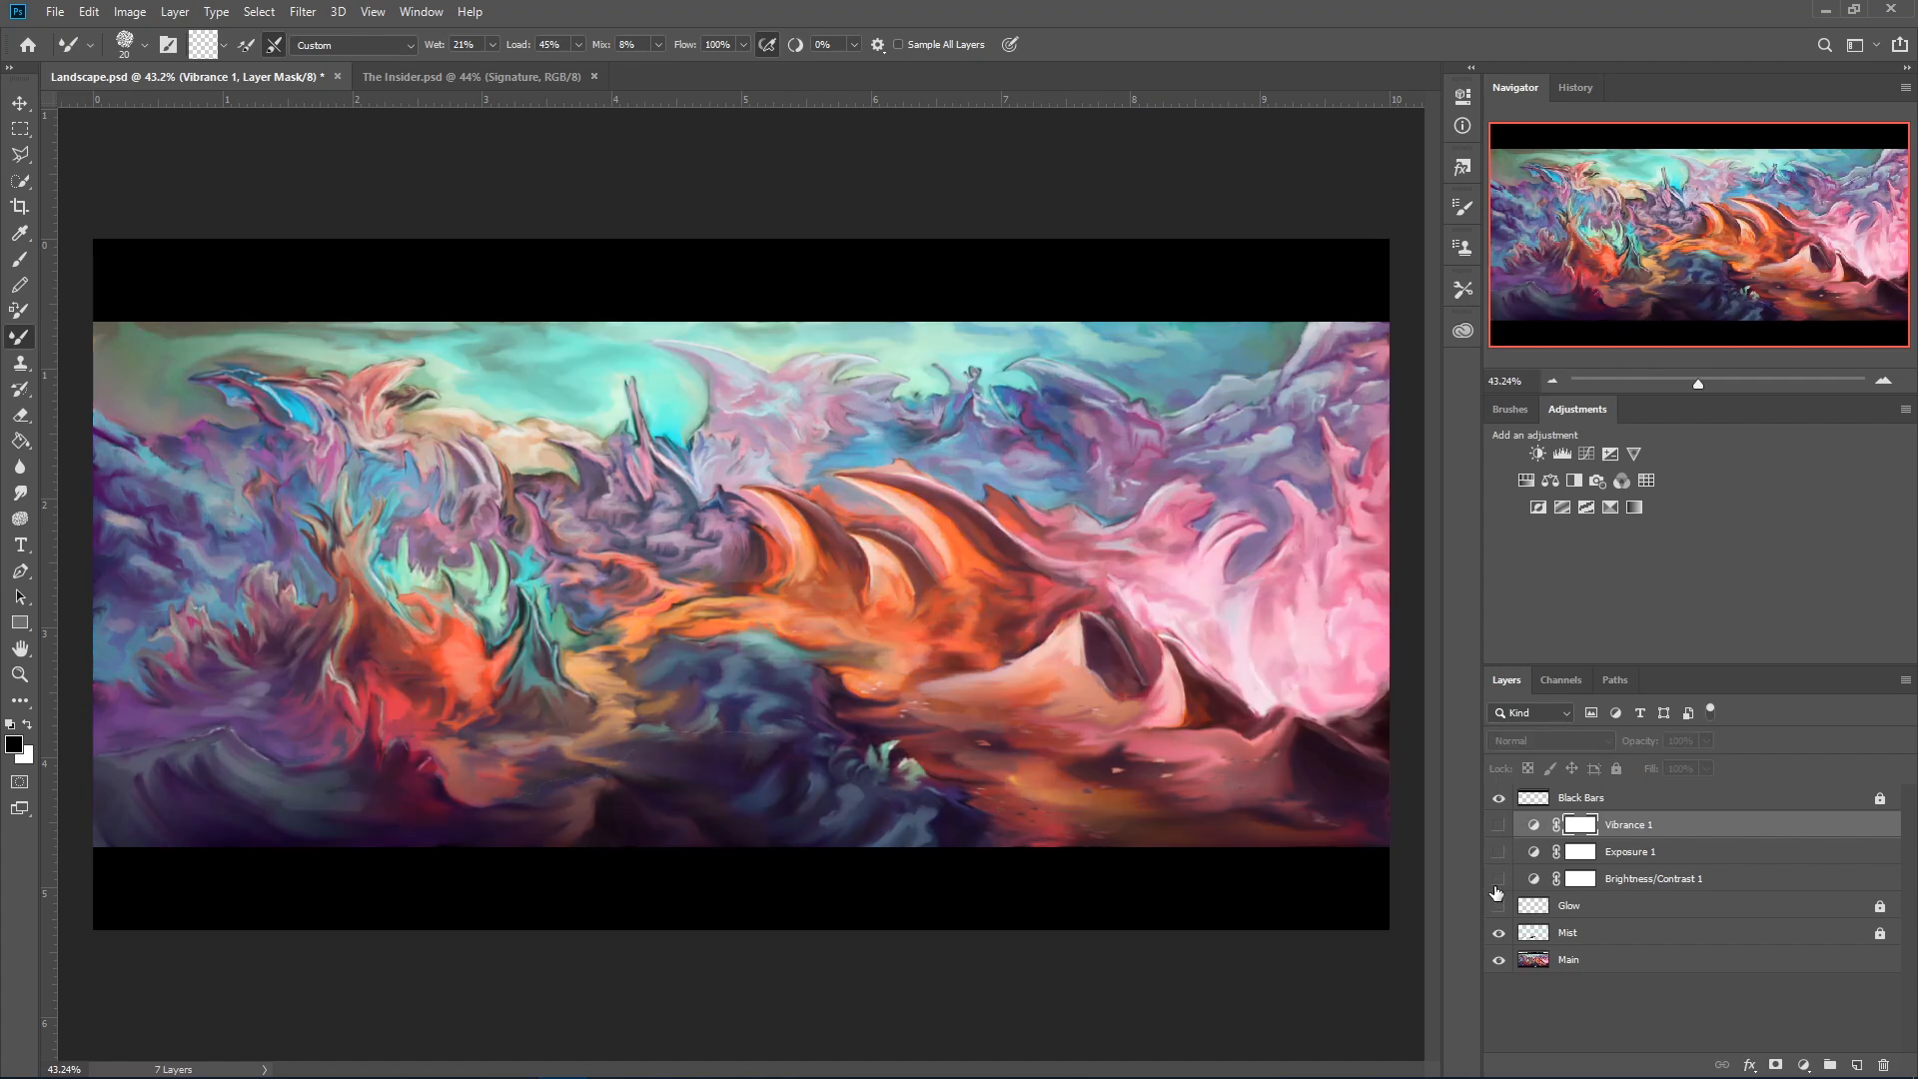
{"action": "left_click", "coordinate": [1498, 905]}
{"action": "left_click_drag", "start_coordinate": [1498, 879], "coordinate": [1500, 830]}
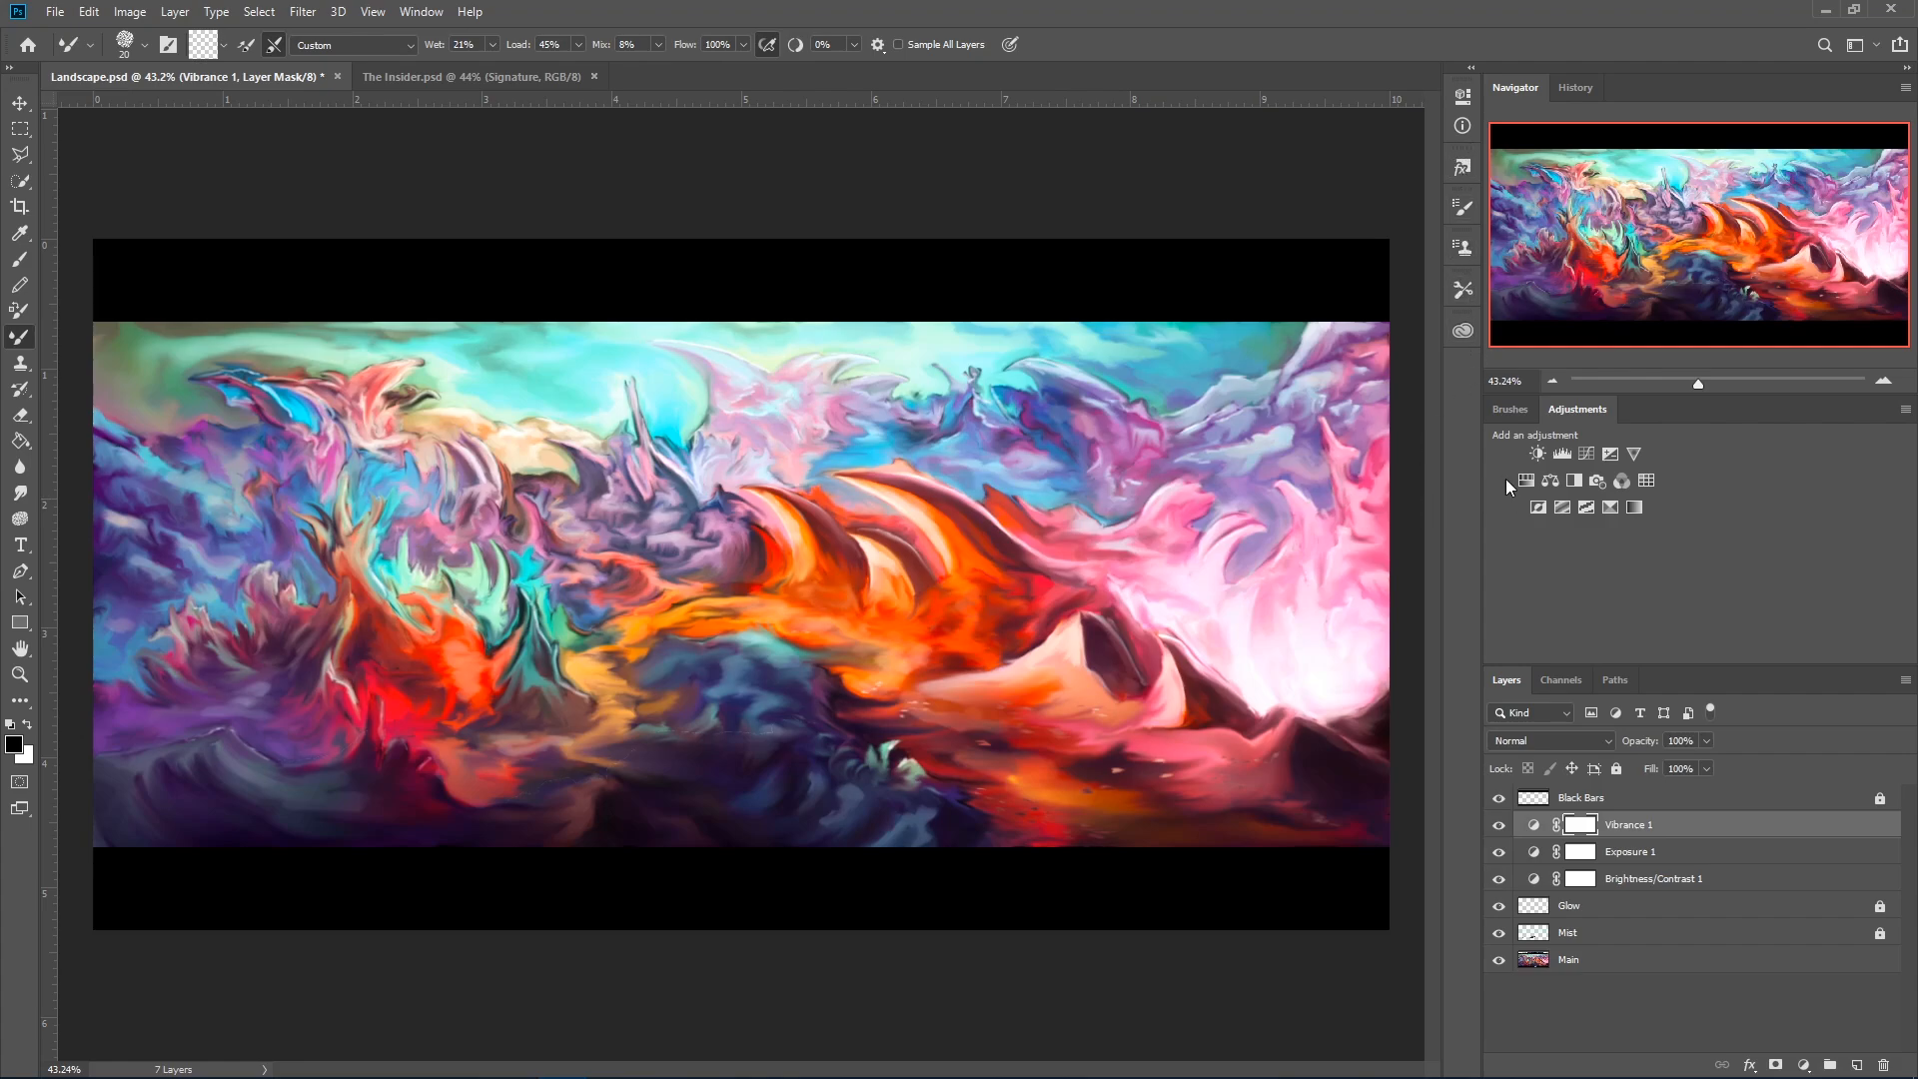
Set the Vibrance layer's vibrance to +10 and saturation to +7, and check the effect by toggling the layer's visibility.
{"action": "left_click", "coordinate": [1459, 100]}
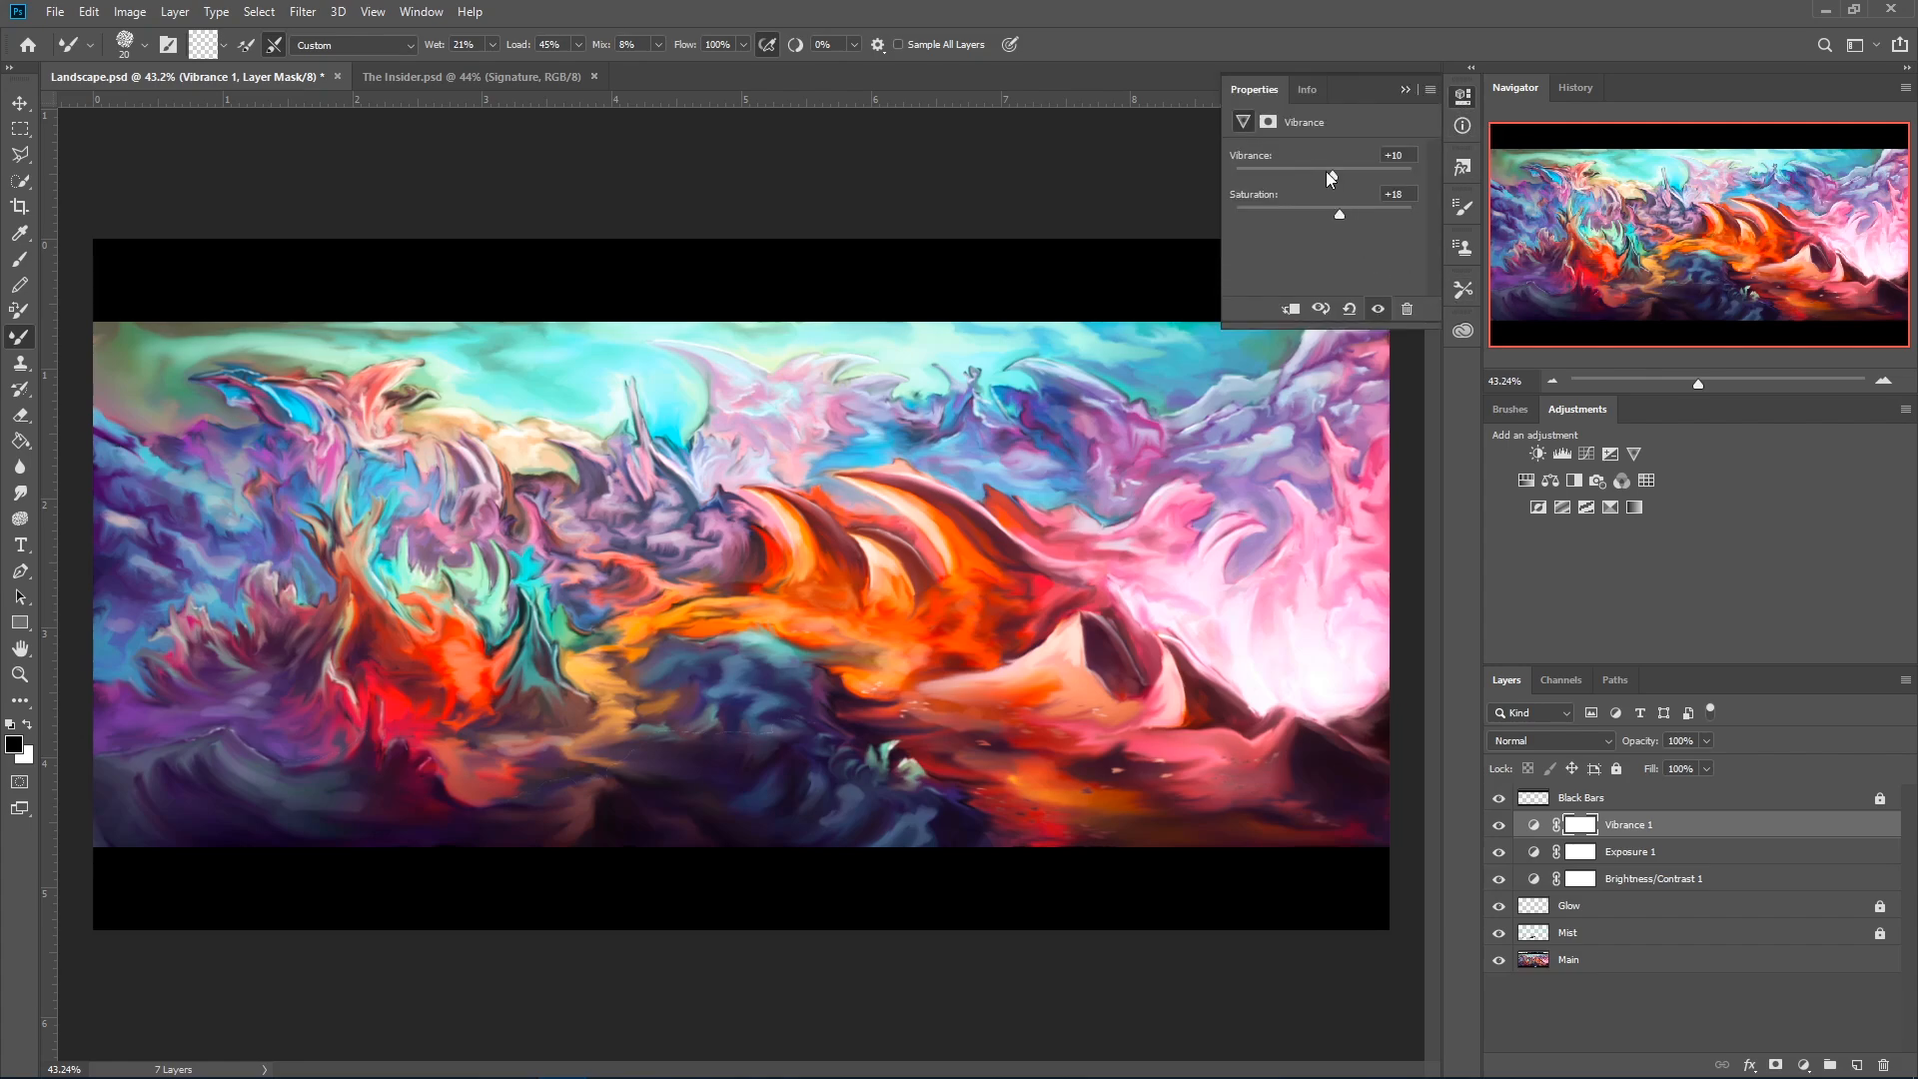
{"action": "left_click_drag", "start_coordinate": [1339, 212], "coordinate": [1329, 207]}
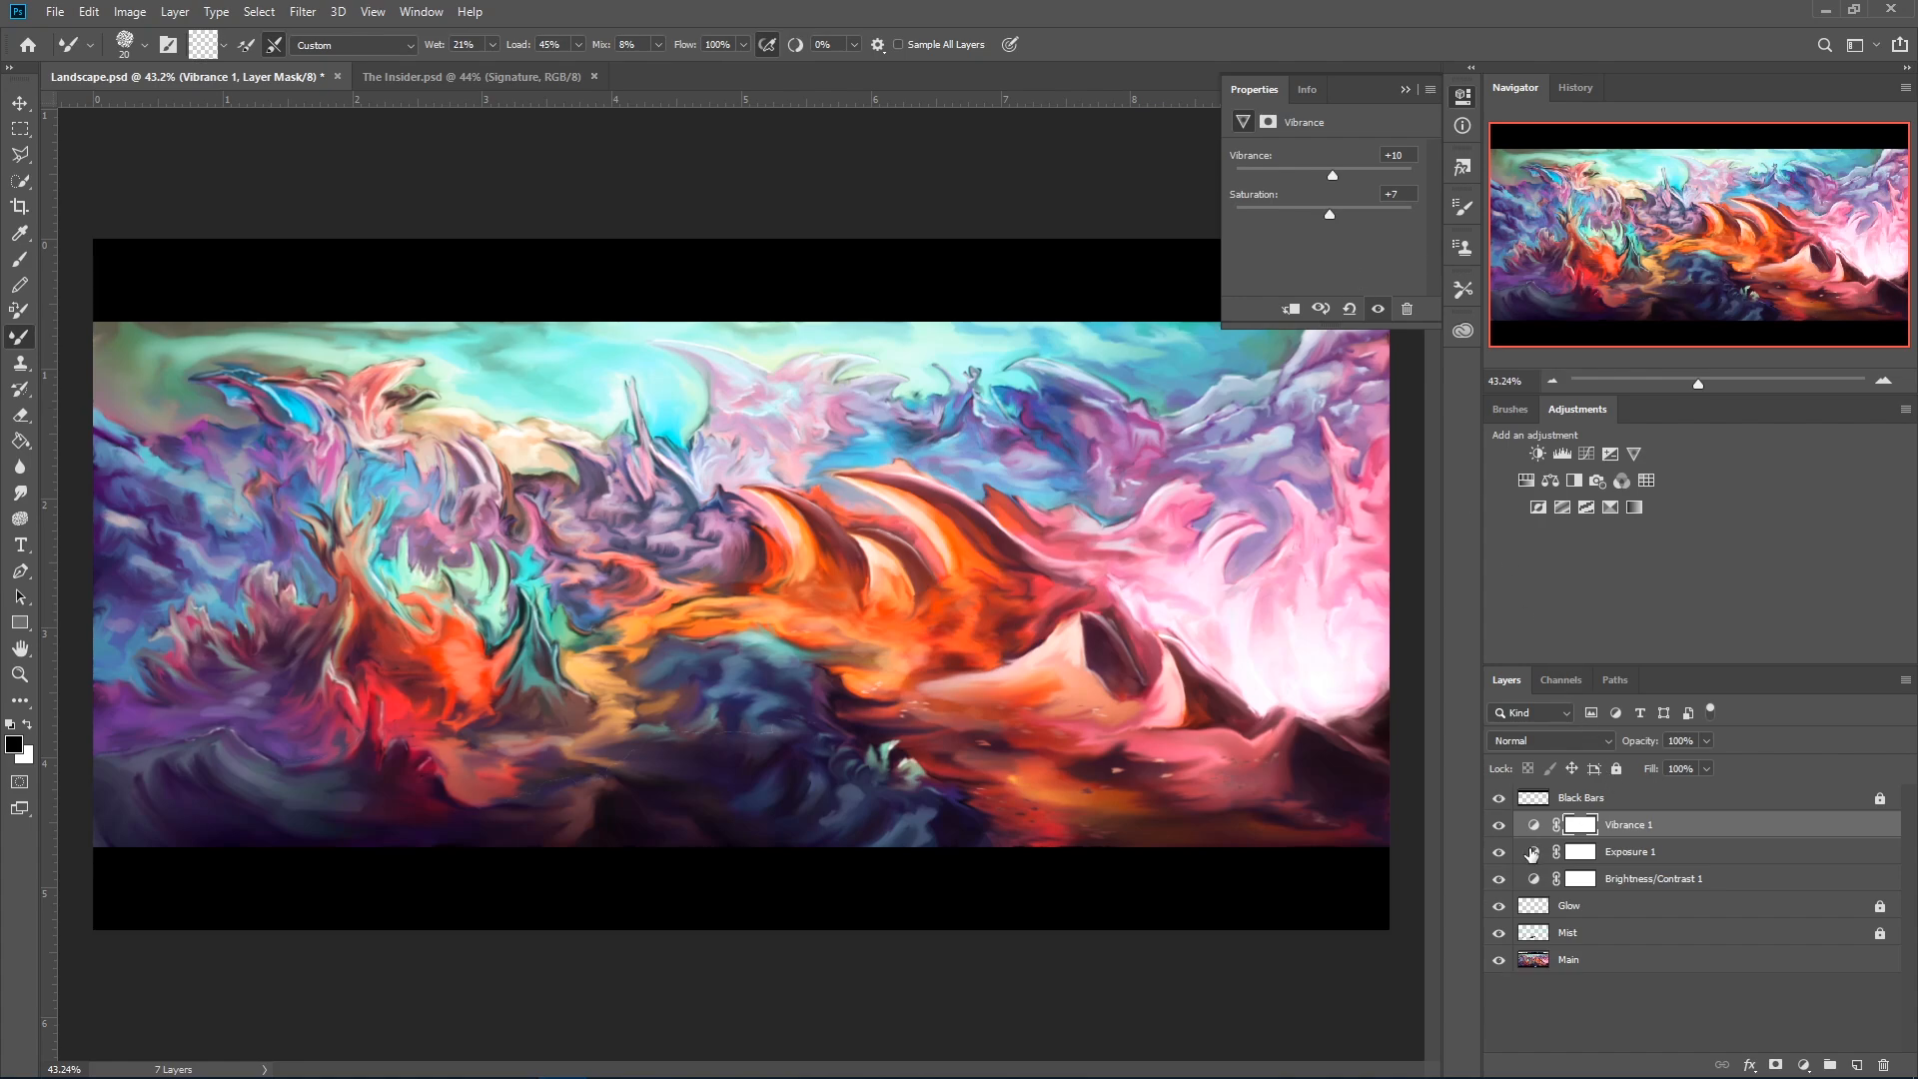
{"action": "left_click", "coordinate": [1499, 826]}
{"action": "left_click", "coordinate": [1499, 826]}
Add a Hue/Saturation adjustment layer above the Vibrance layer and set its master hue to +6.
{"action": "left_click", "coordinate": [1526, 482]}
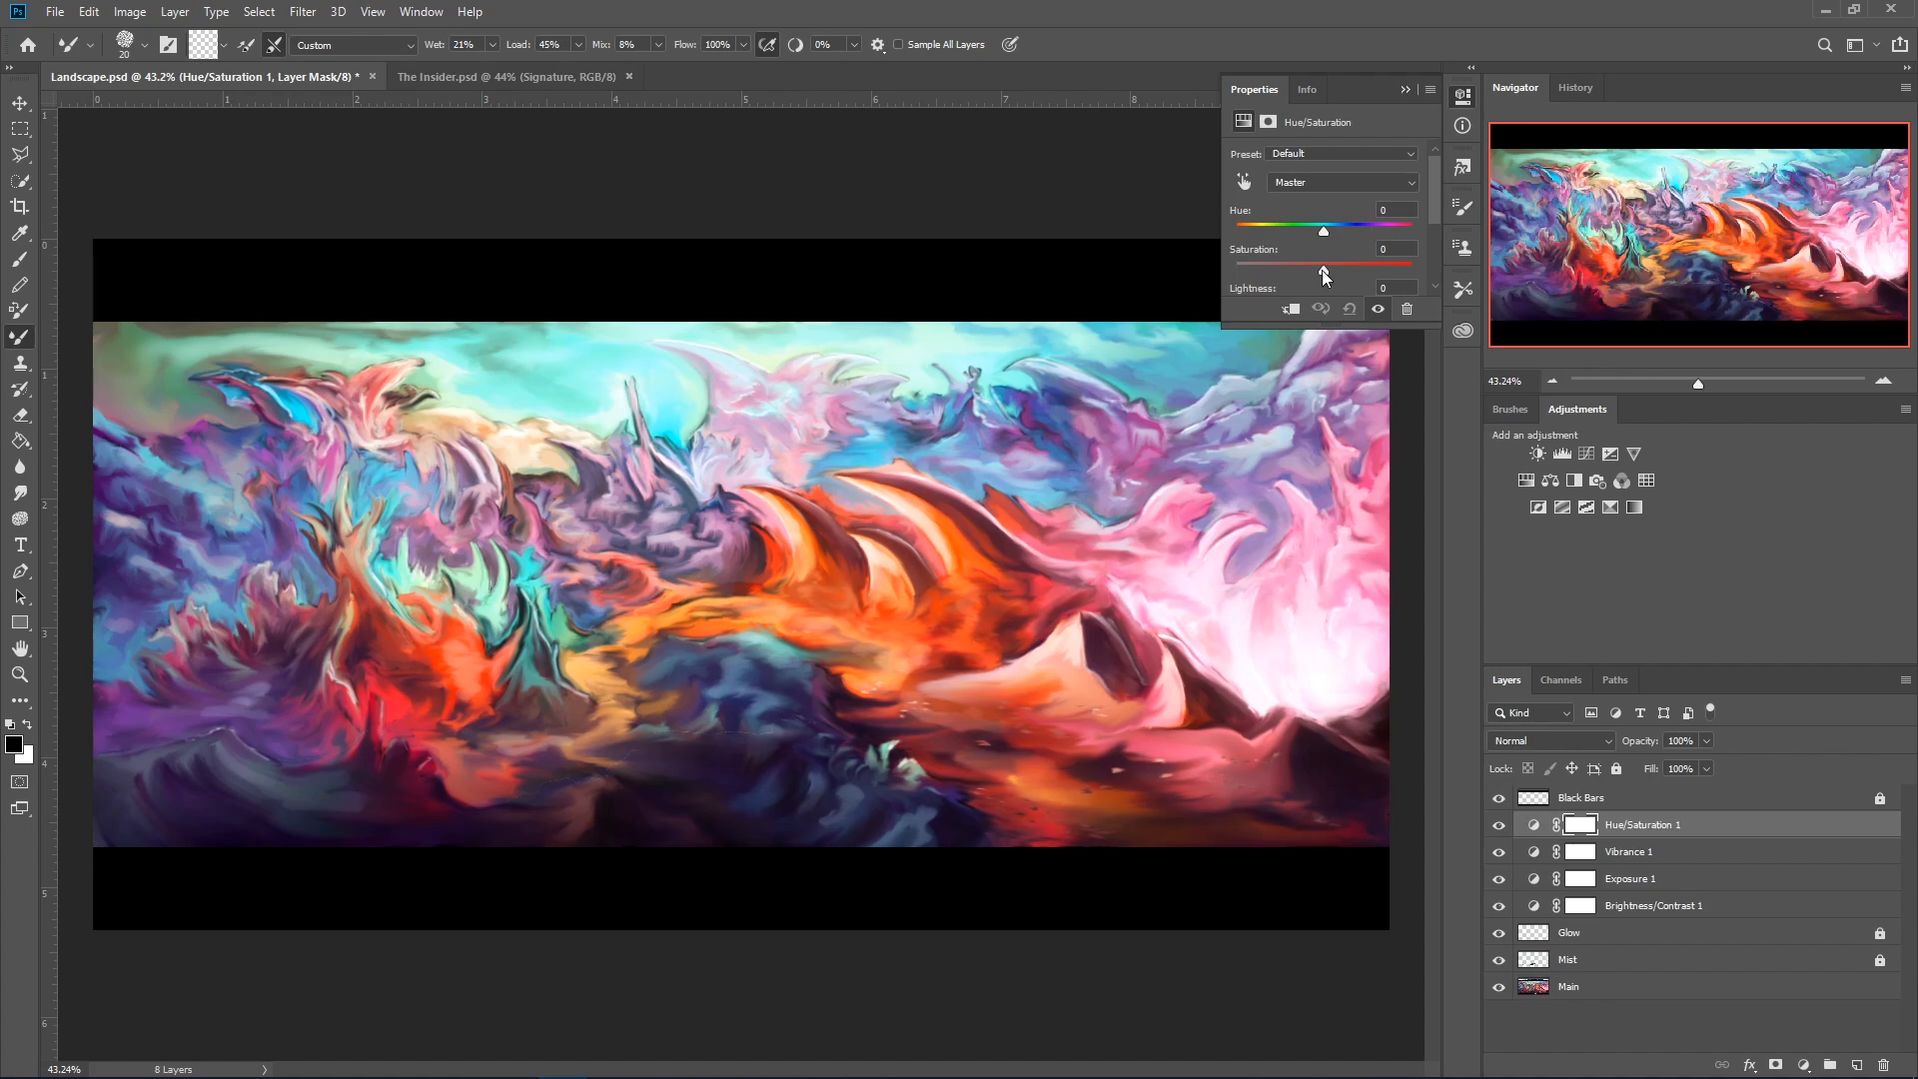
{"action": "mouse_move", "coordinate": [1322, 230]}
{"action": "left_mouse_down"}
{"action": "mouse_move", "coordinate": [1417, 234]}
{"action": "mouse_move", "coordinate": [1315, 246]}
{"action": "left_mouse_up"}
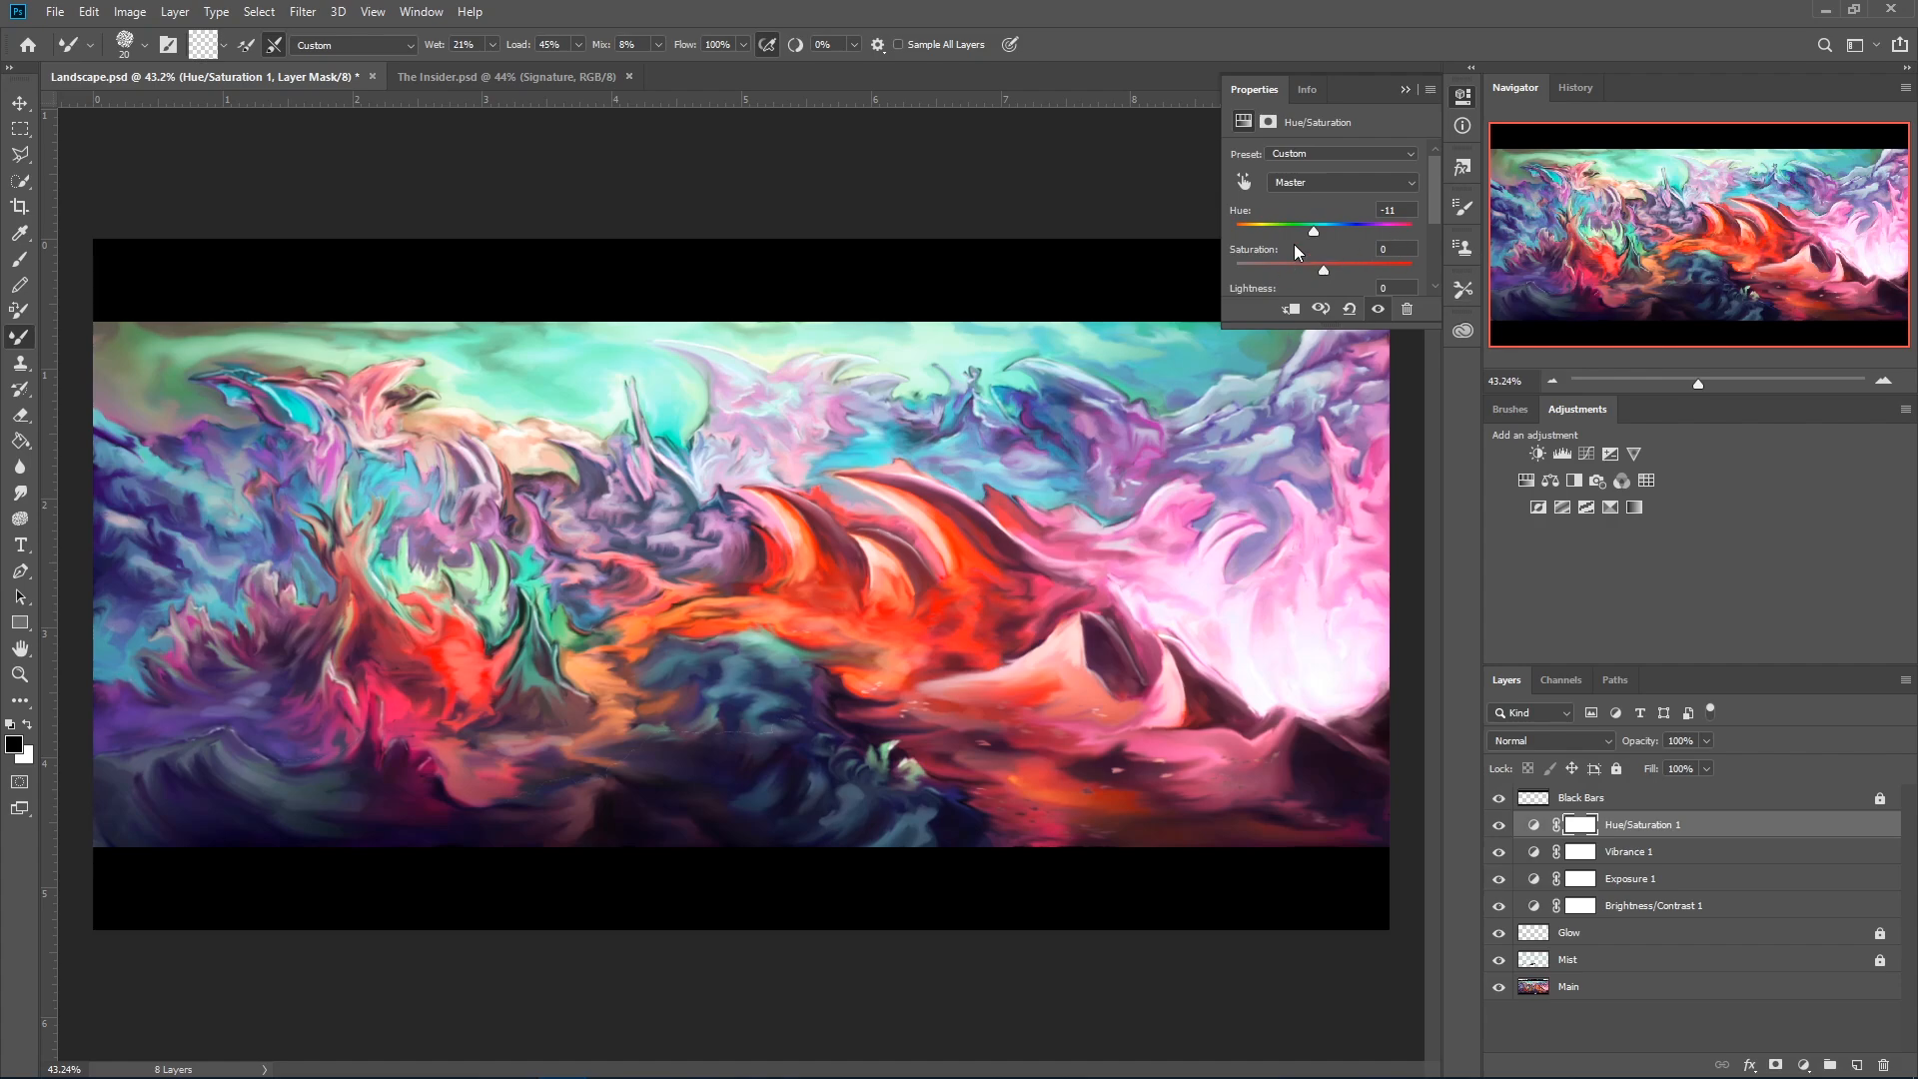
{"action": "left_click_drag", "start_coordinate": [1312, 227], "coordinate": [1329, 225]}
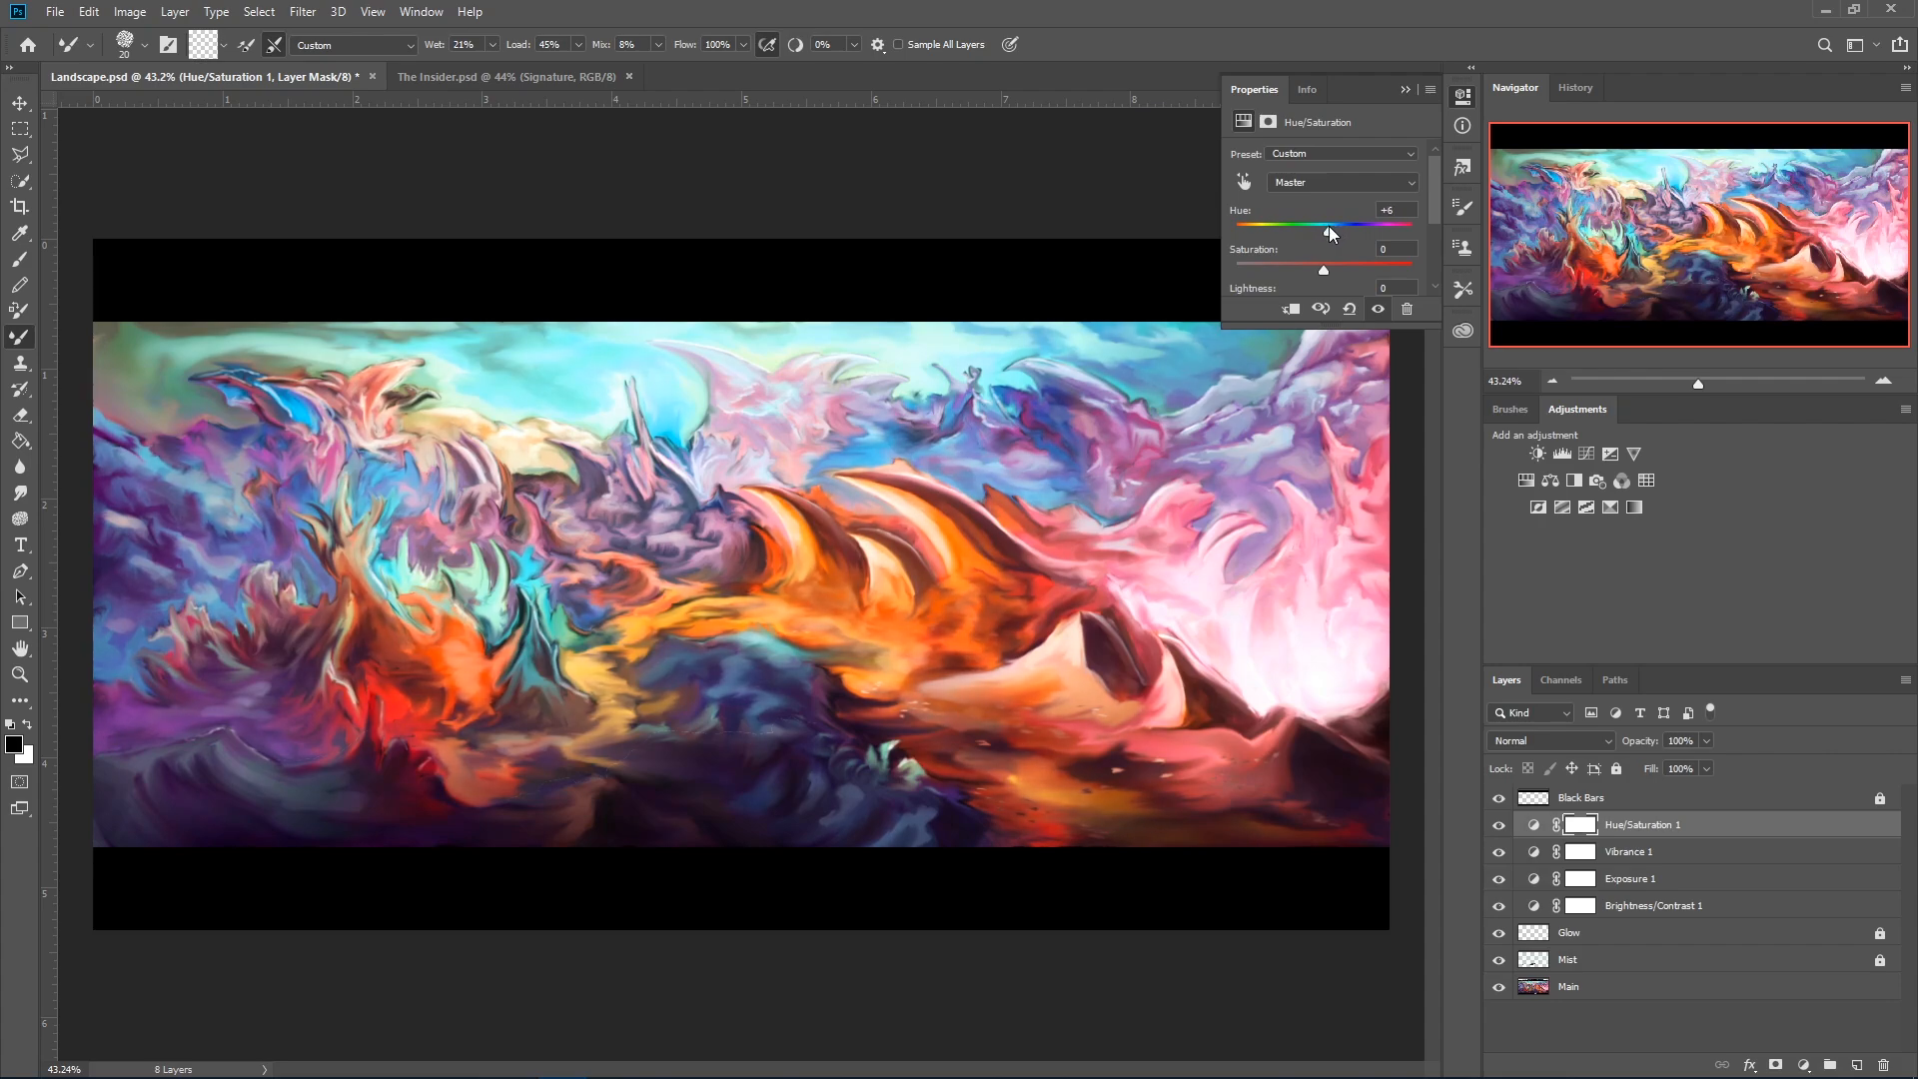
Compare the painting with and without the Hue/Saturation adjustment by toggling its visibility, leaving it visible.
{"action": "left_click", "coordinate": [1498, 825]}
{"action": "left_click", "coordinate": [1498, 826]}
{"action": "left_click", "coordinate": [1498, 826]}
{"action": "left_click", "coordinate": [1499, 826]}
Add a Color Lookup adjustment layer above Hue/Saturation using the Candlelight.CUBE 3D LUT, and reduce its opacity to 32%.
{"action": "left_click", "coordinate": [1645, 482]}
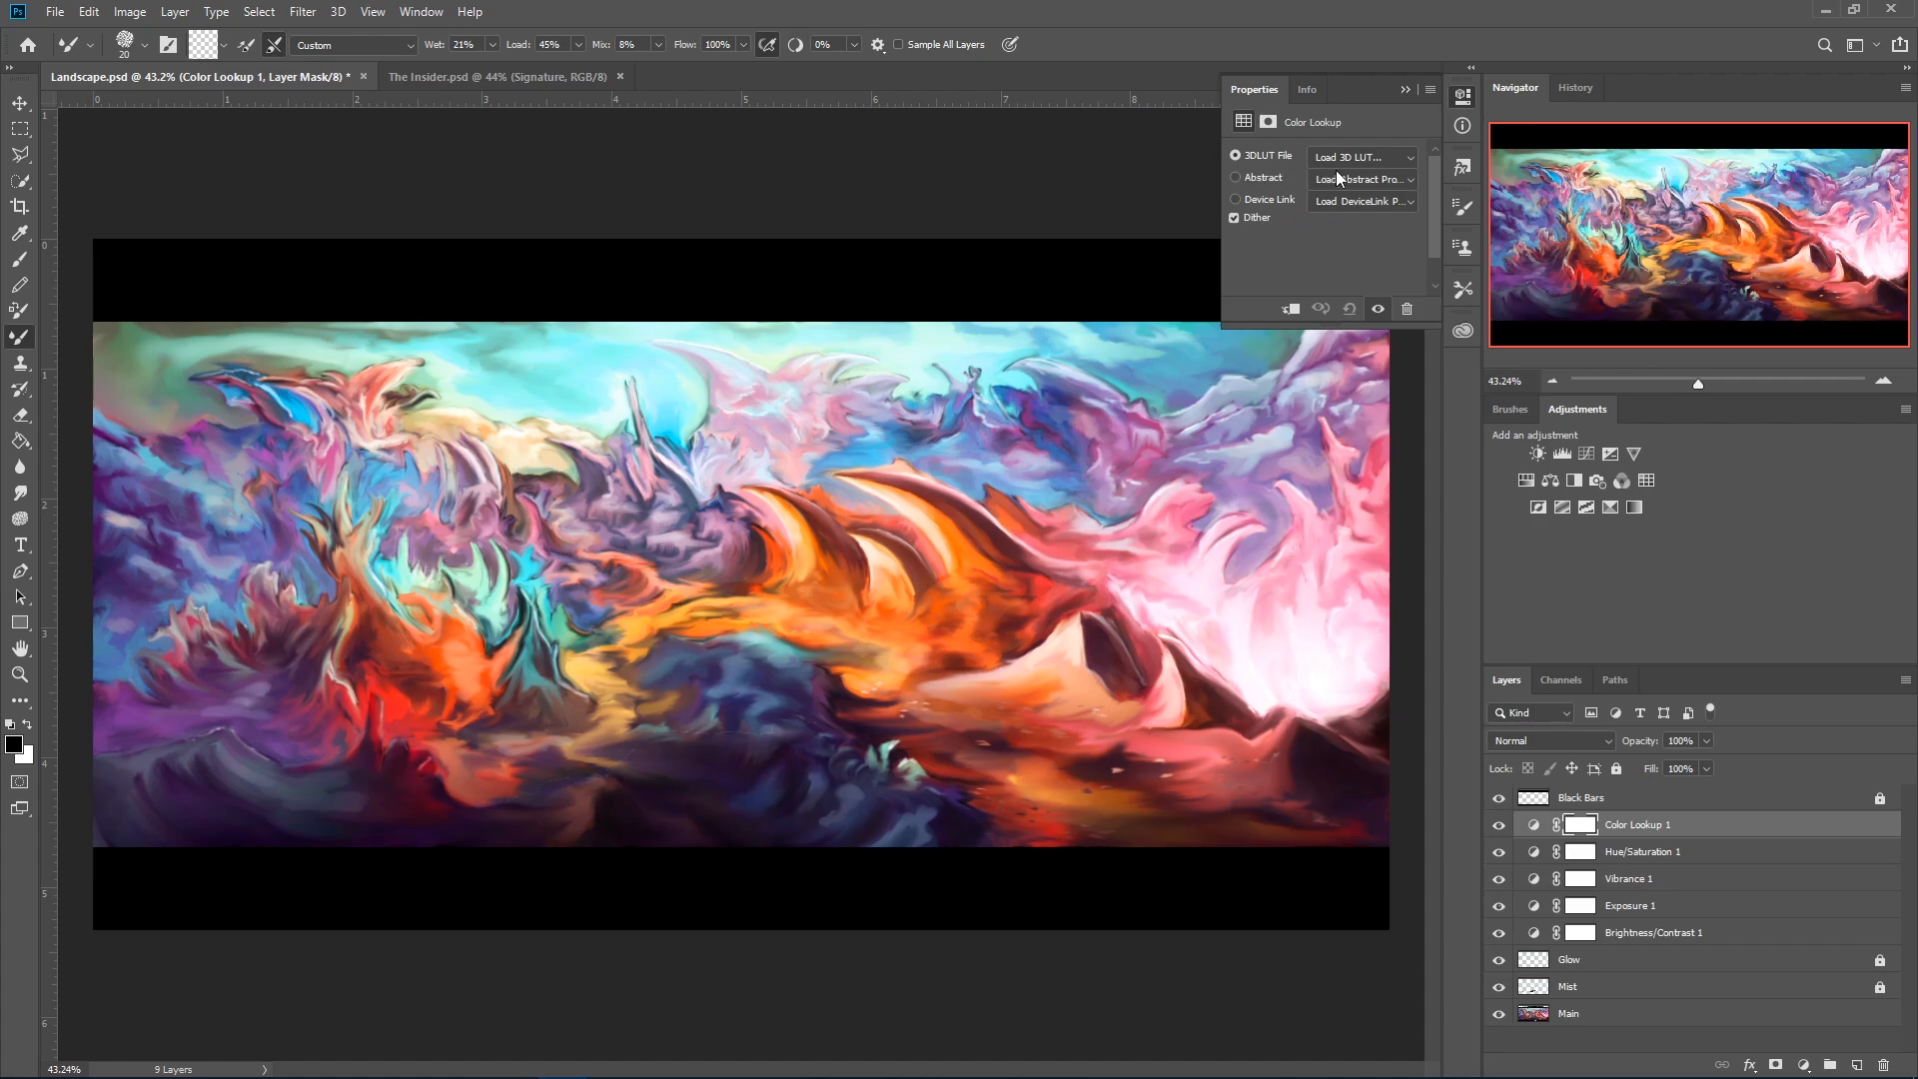
{"action": "left_click", "coordinate": [1394, 159]}
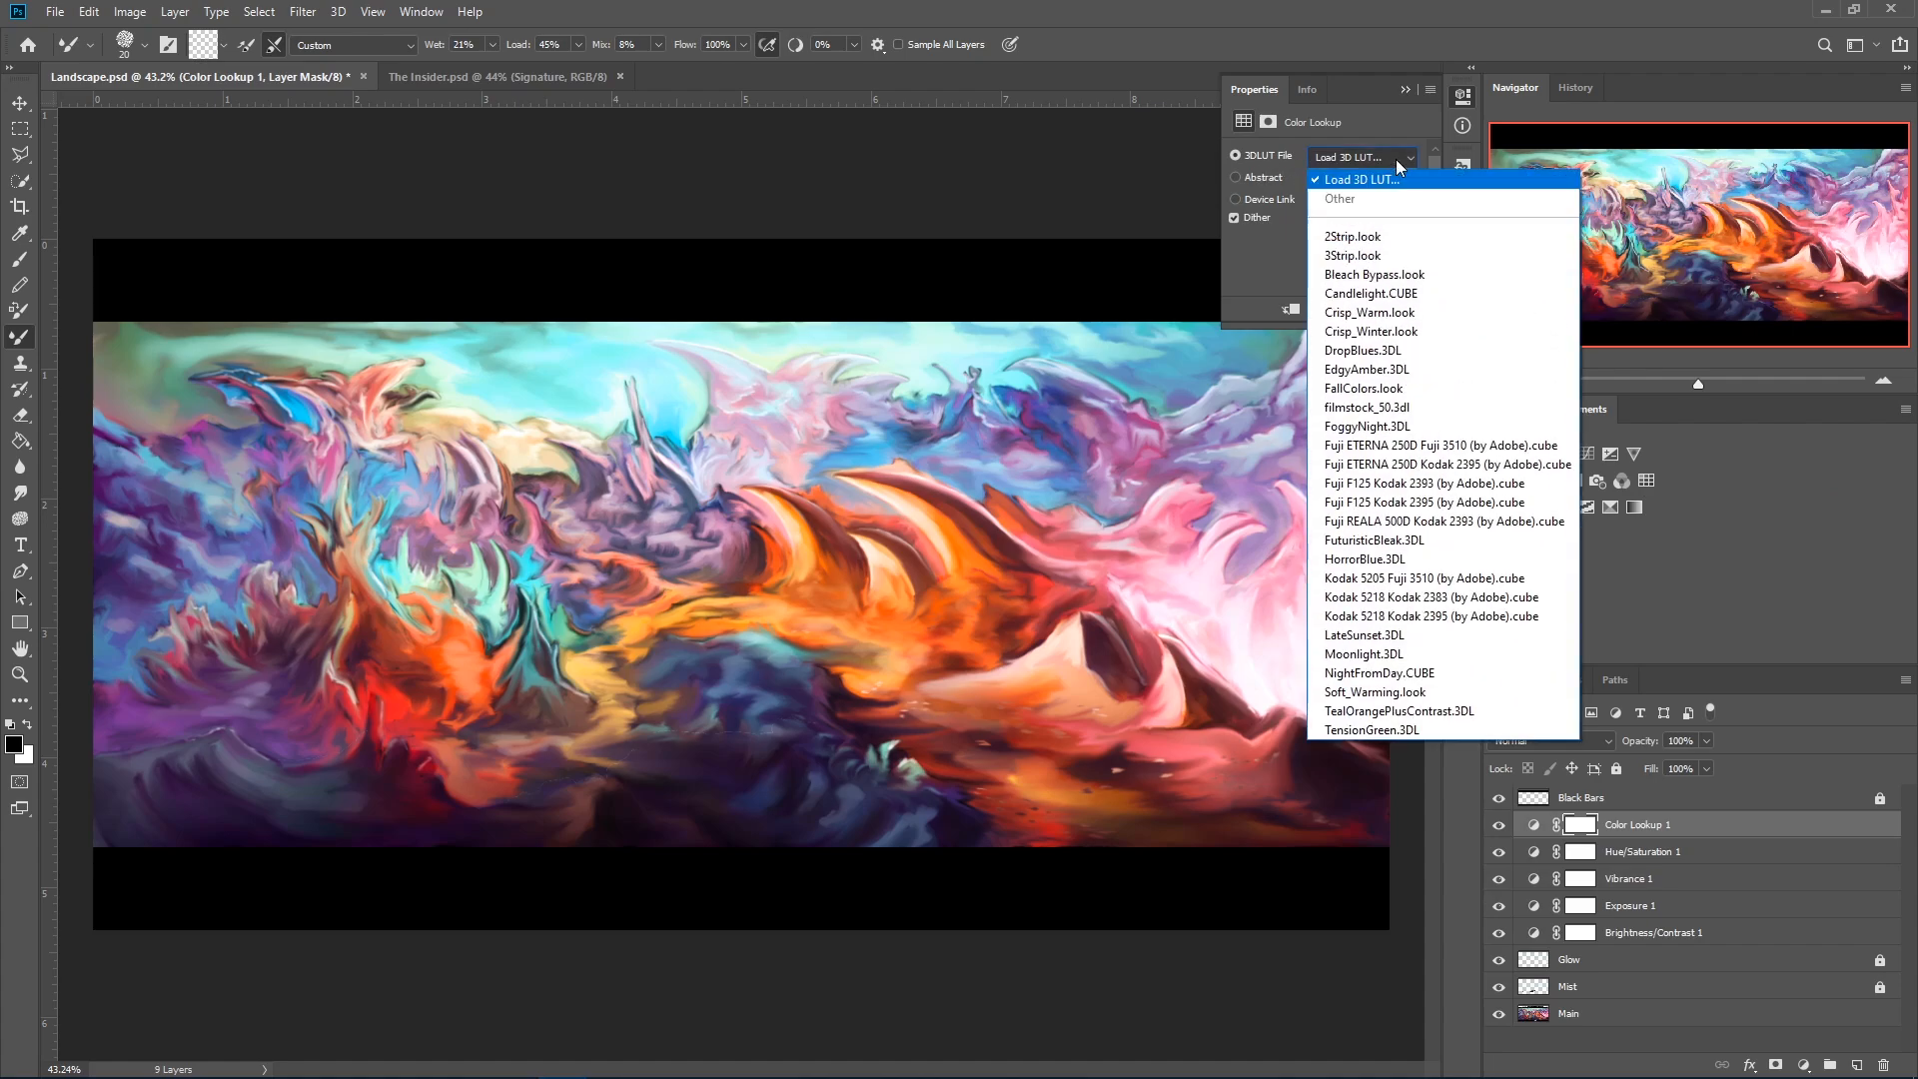
{"action": "left_click", "coordinate": [1381, 295]}
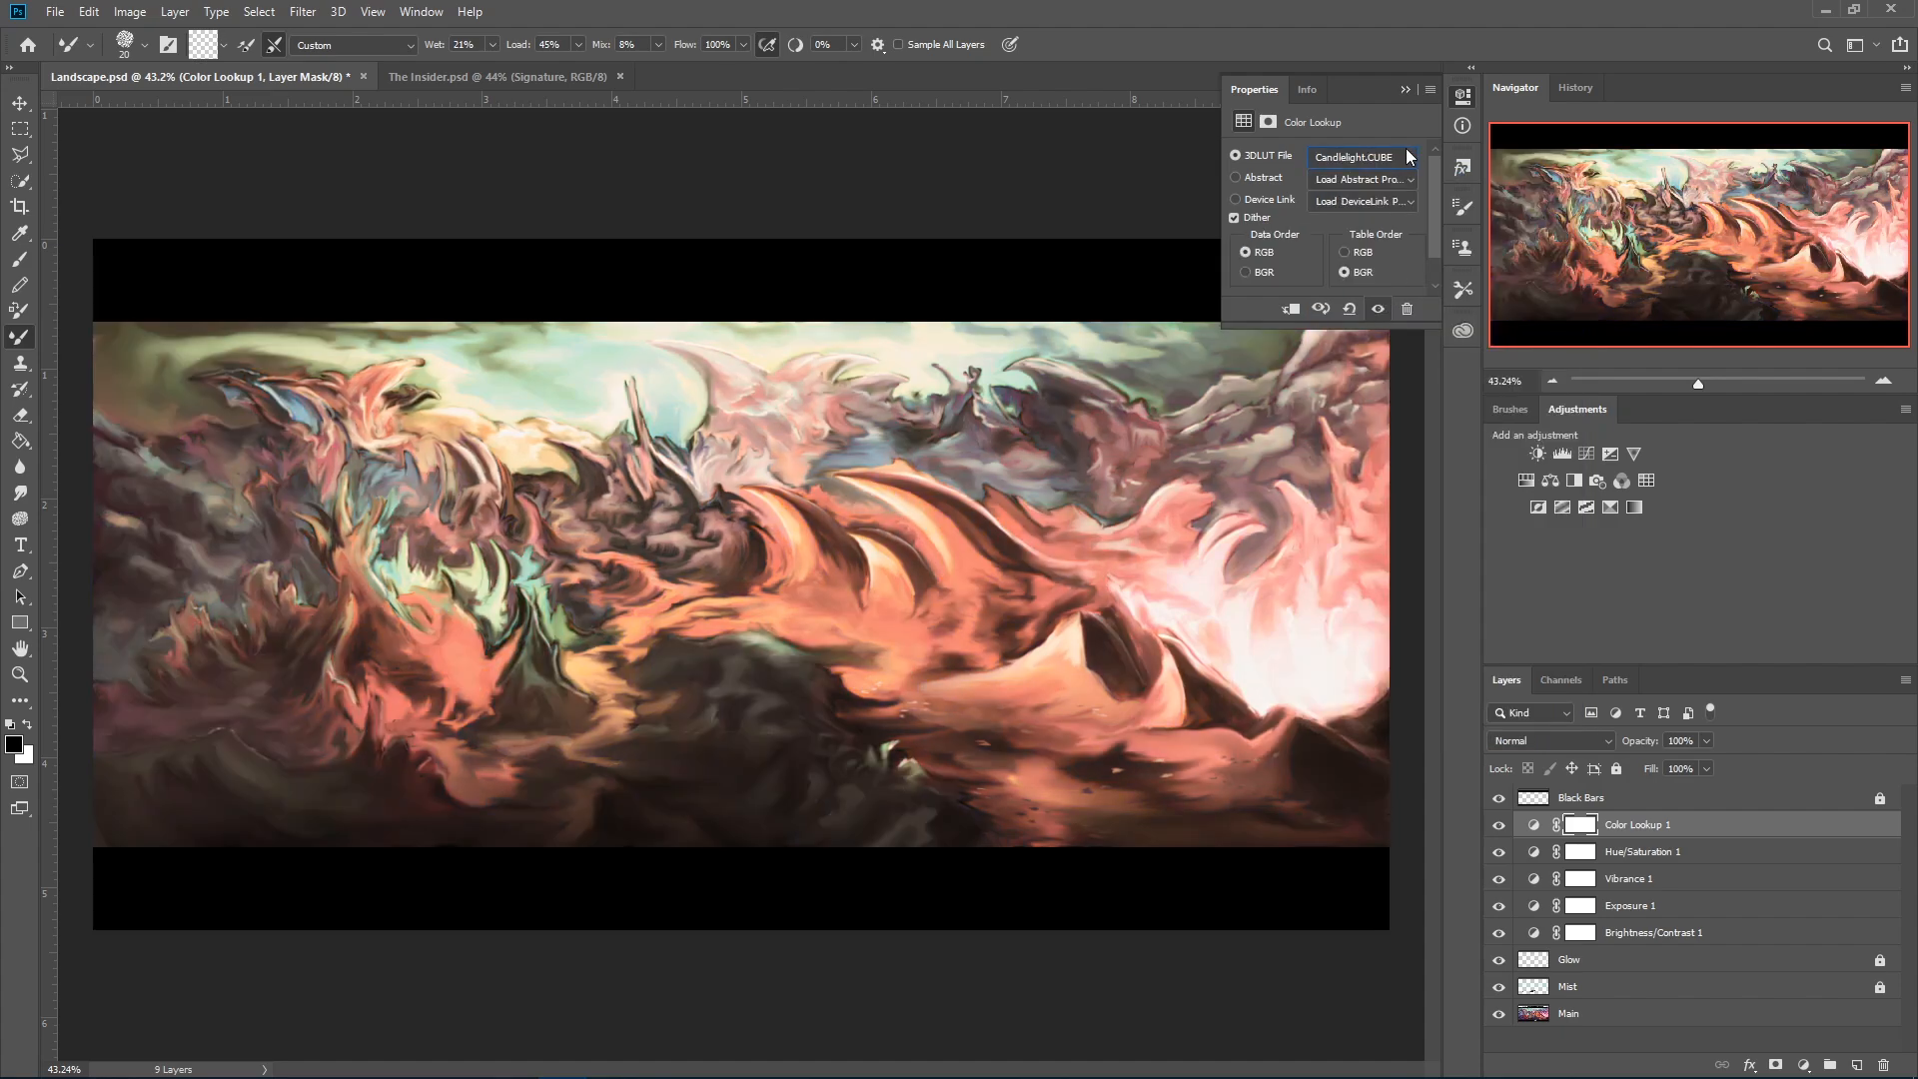
{"action": "left_click", "coordinate": [1403, 90]}
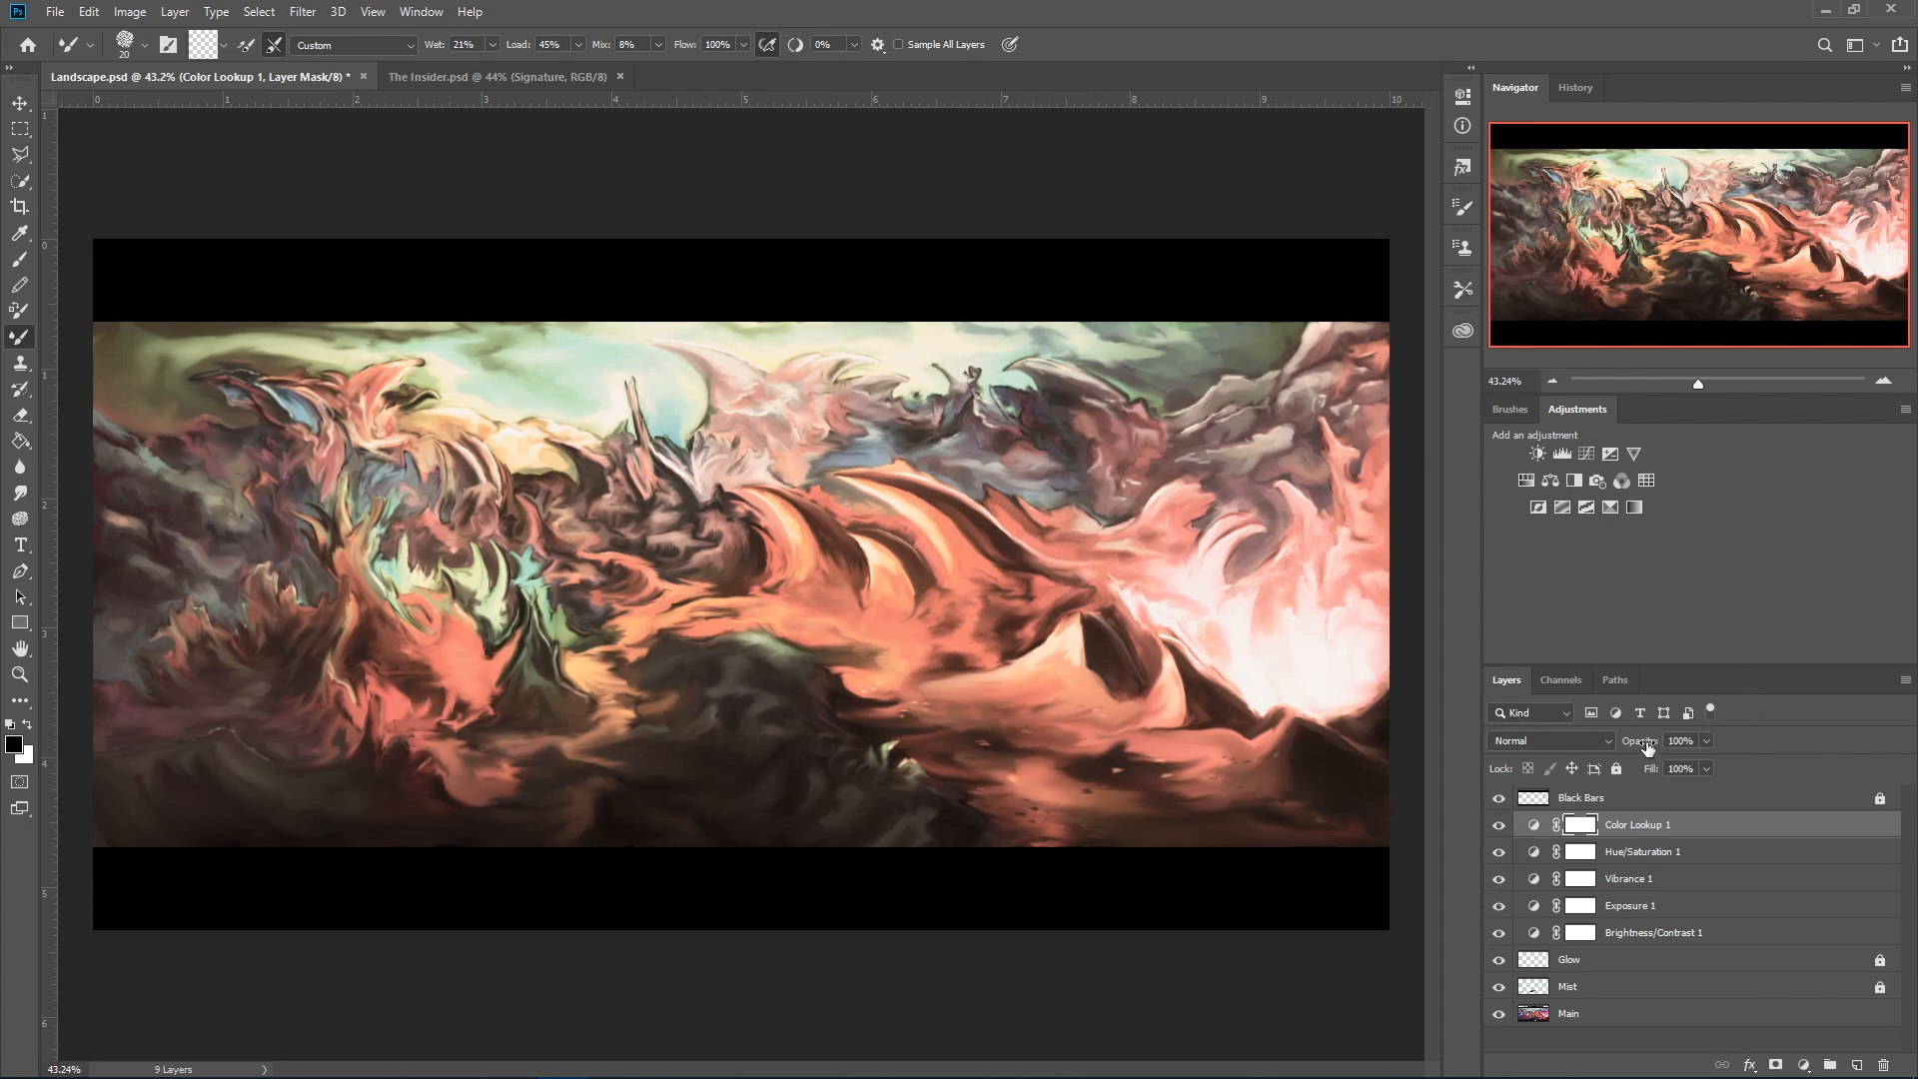
{"action": "left_click_drag", "start_coordinate": [1646, 747], "coordinate": [1578, 749]}
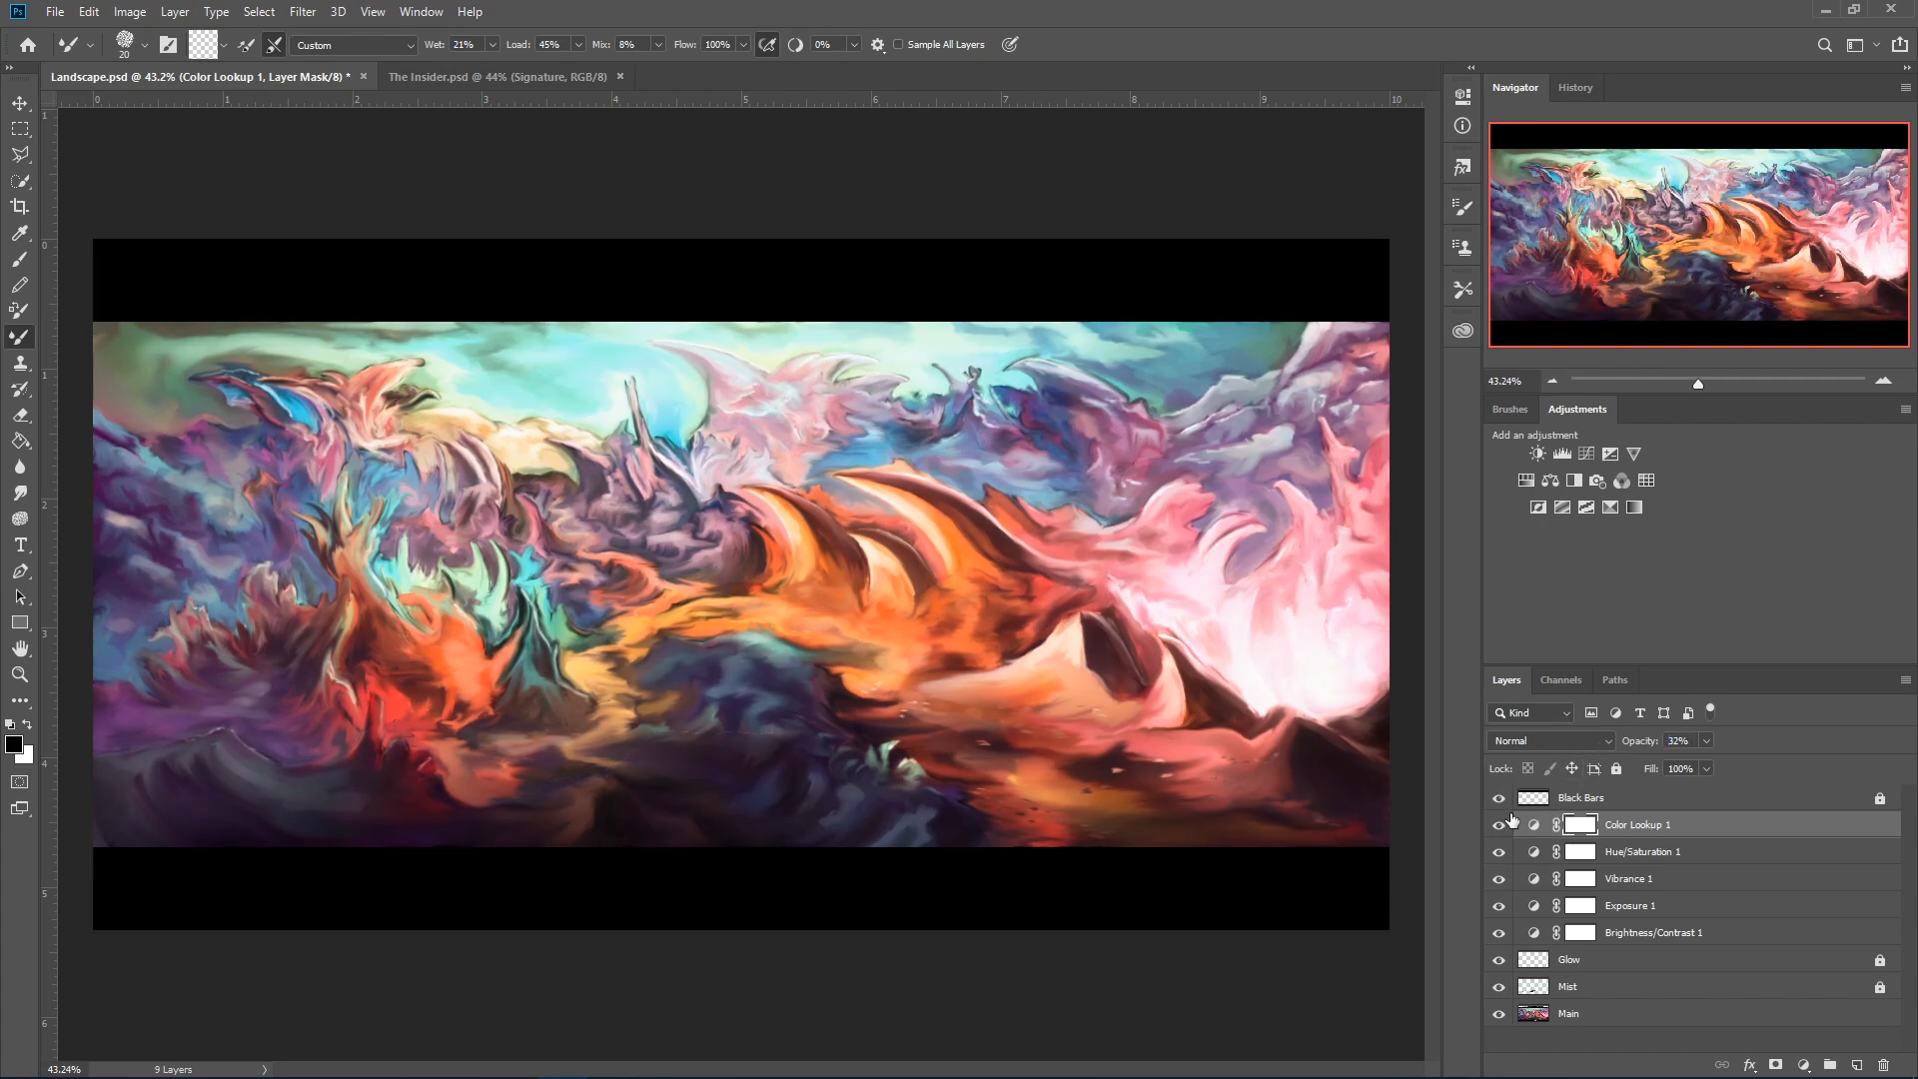
Fine-tune the Color Lookup layer's opacity to 28%, comparing the painting with and without the layer.
{"action": "left_click", "coordinate": [1498, 826]}
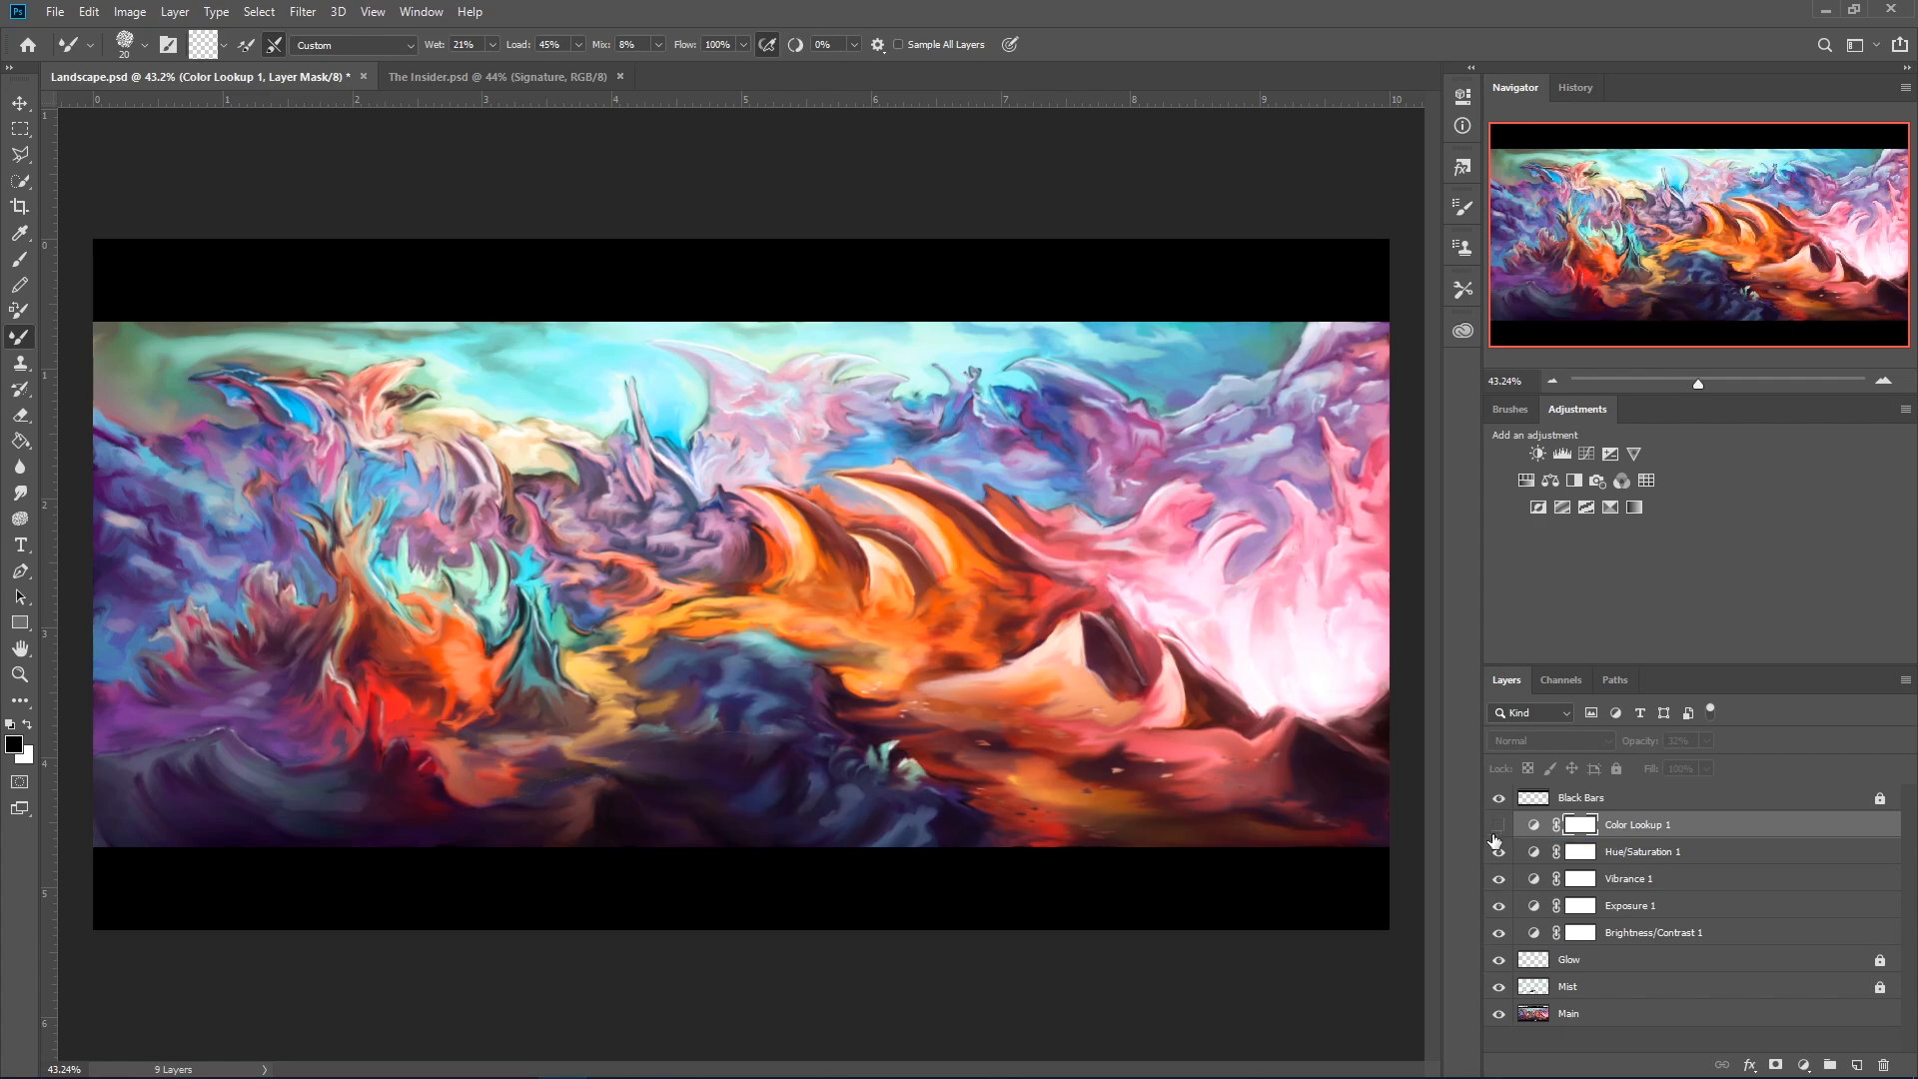
{"action": "left_click", "coordinate": [1498, 827]}
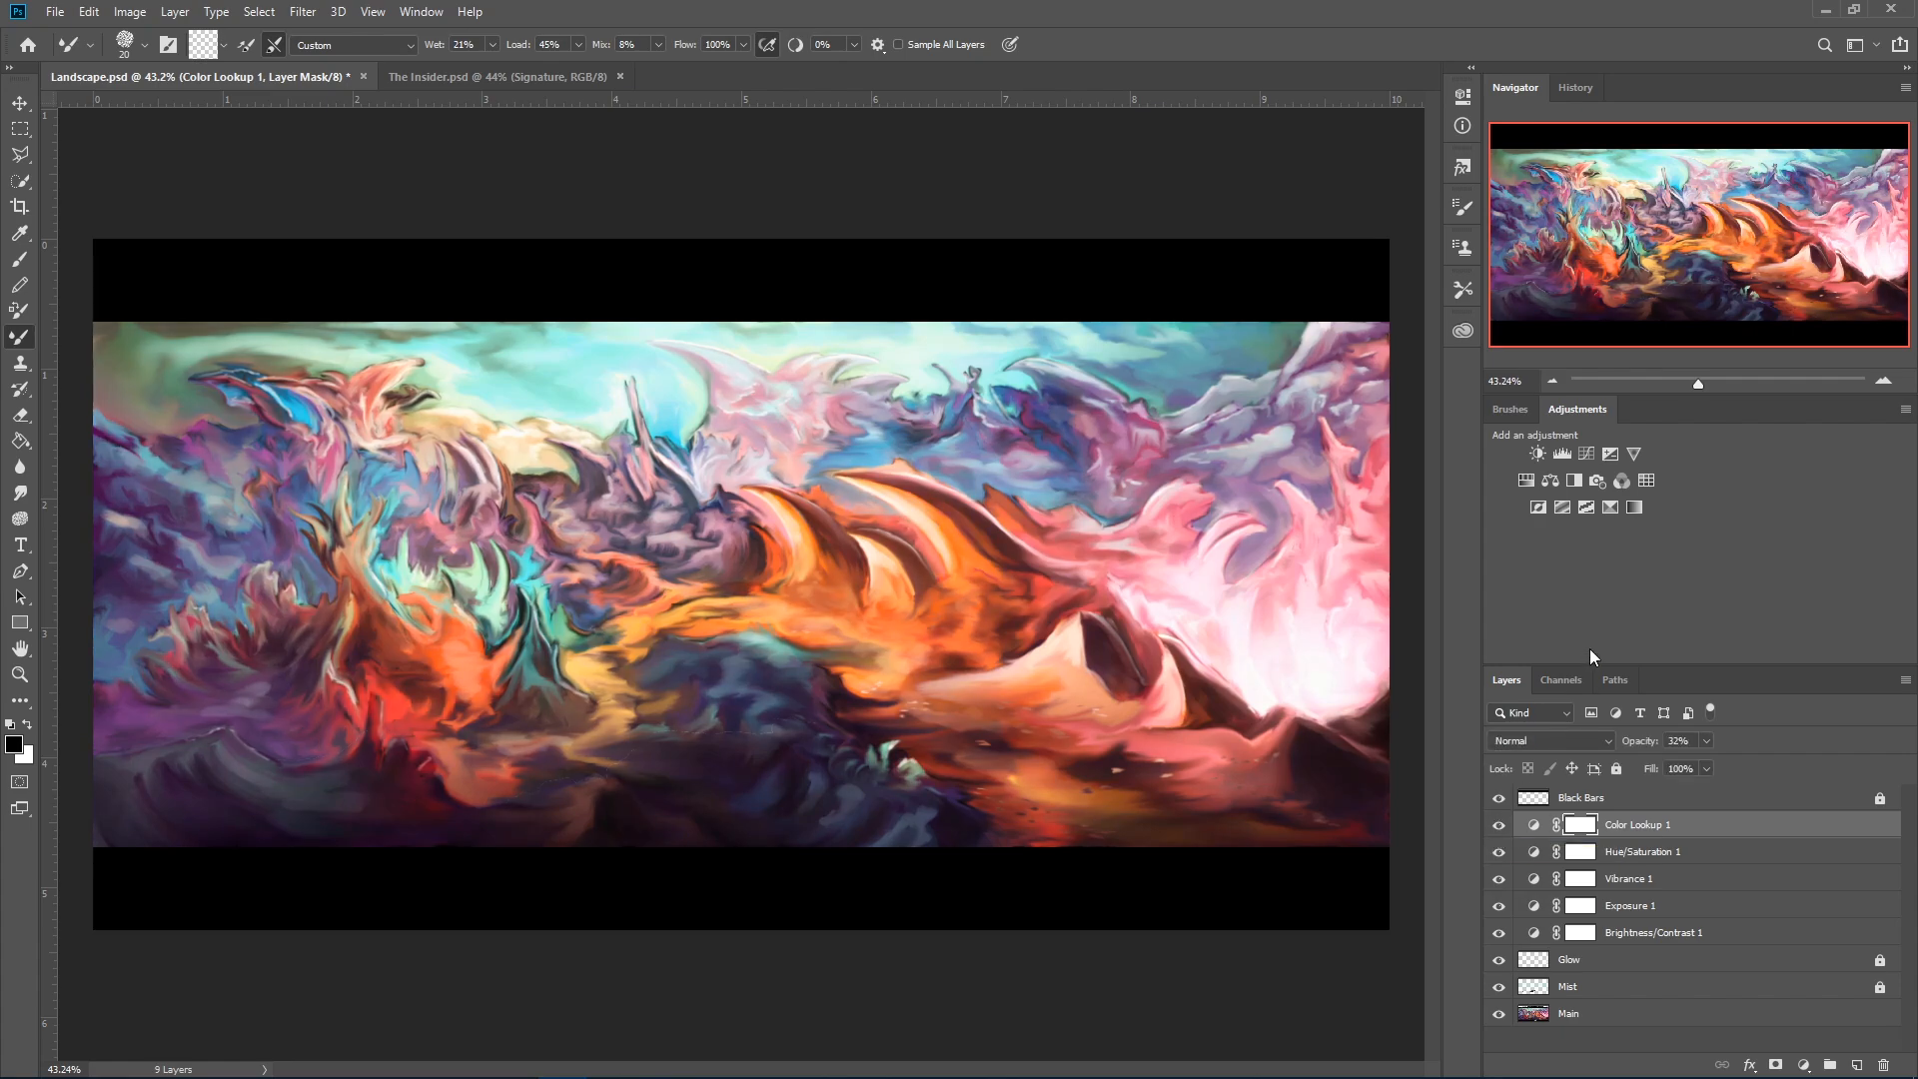
{"action": "mouse_move", "coordinate": [1628, 743]}
{"action": "left_mouse_down"}
{"action": "mouse_move", "coordinate": [1598, 744]}
{"action": "mouse_move", "coordinate": [1628, 739]}
{"action": "left_mouse_up"}
{"action": "left_click", "coordinate": [1498, 826]}
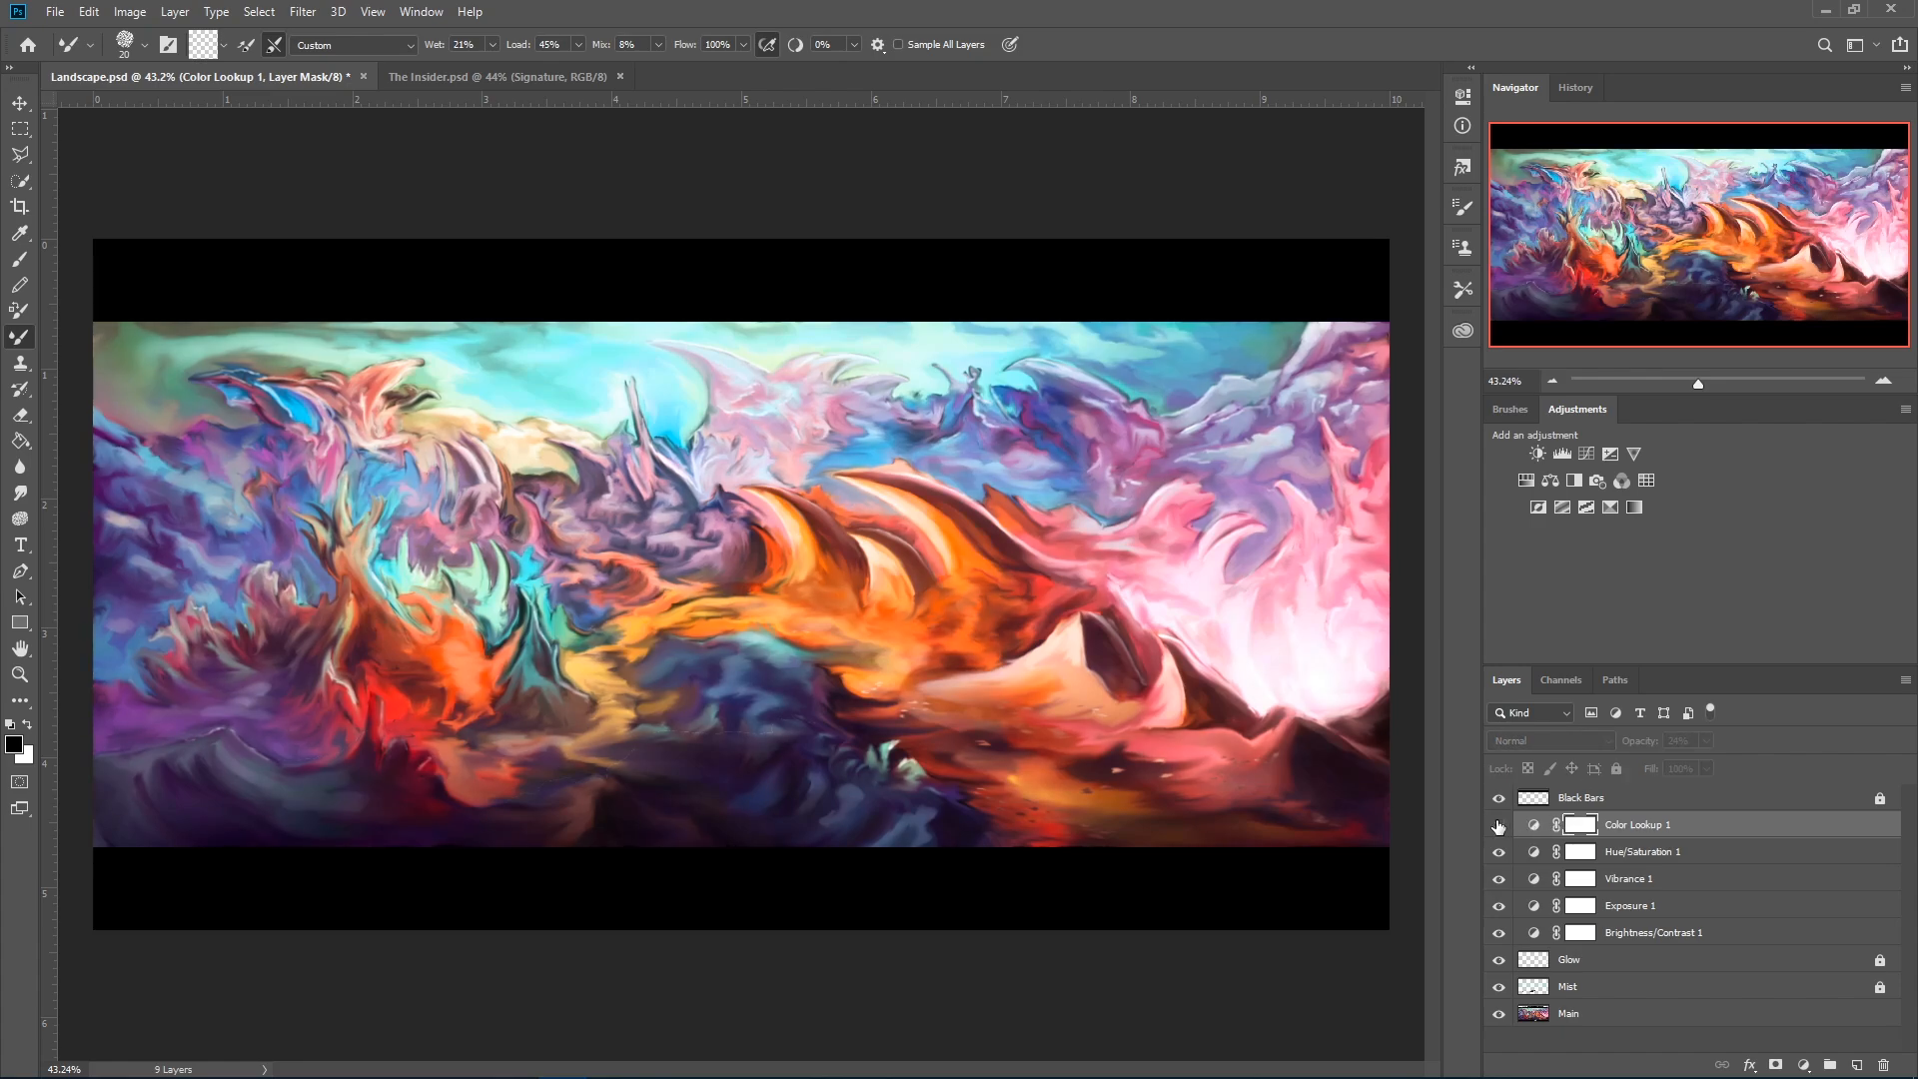
{"action": "left_click", "coordinate": [1498, 826]}
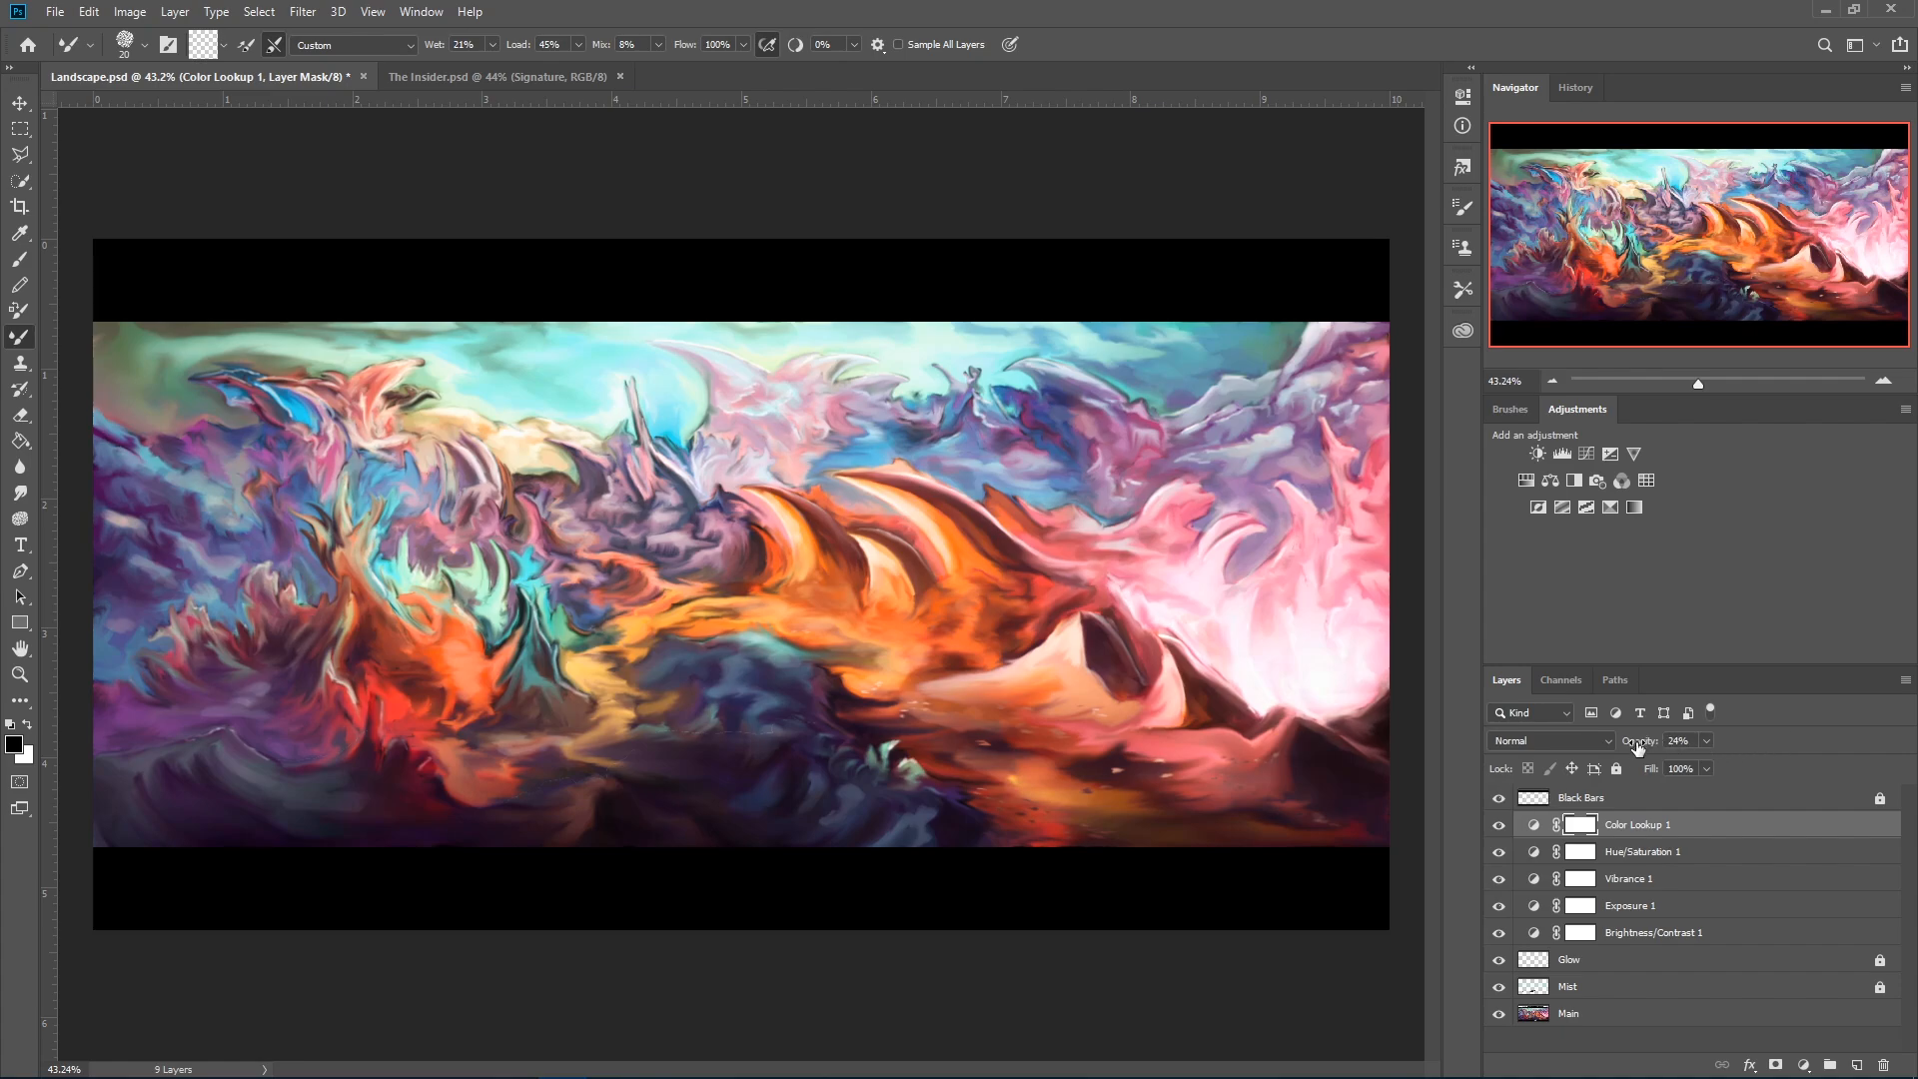
{"action": "left_click_drag", "start_coordinate": [1634, 744], "coordinate": [1642, 746]}
{"action": "left_click", "coordinate": [1501, 828]}
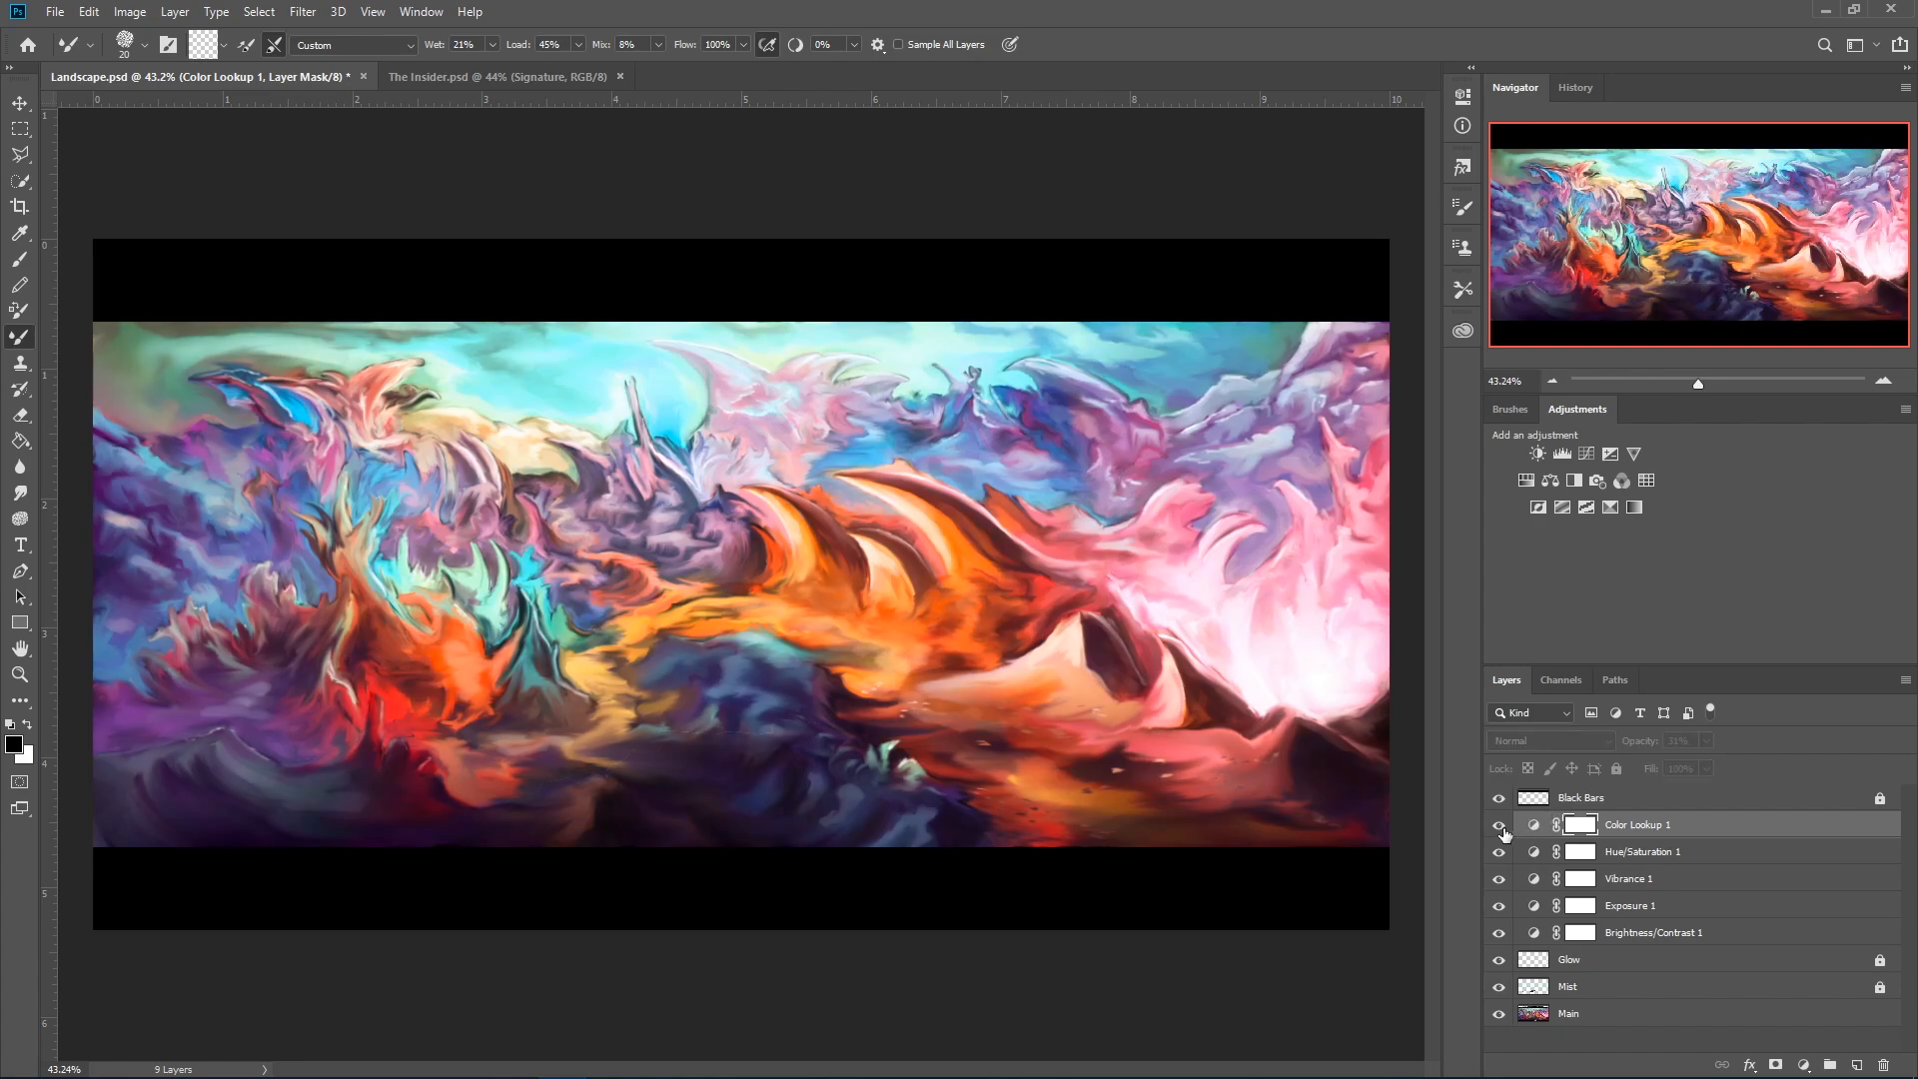
{"action": "left_click", "coordinate": [1500, 827]}
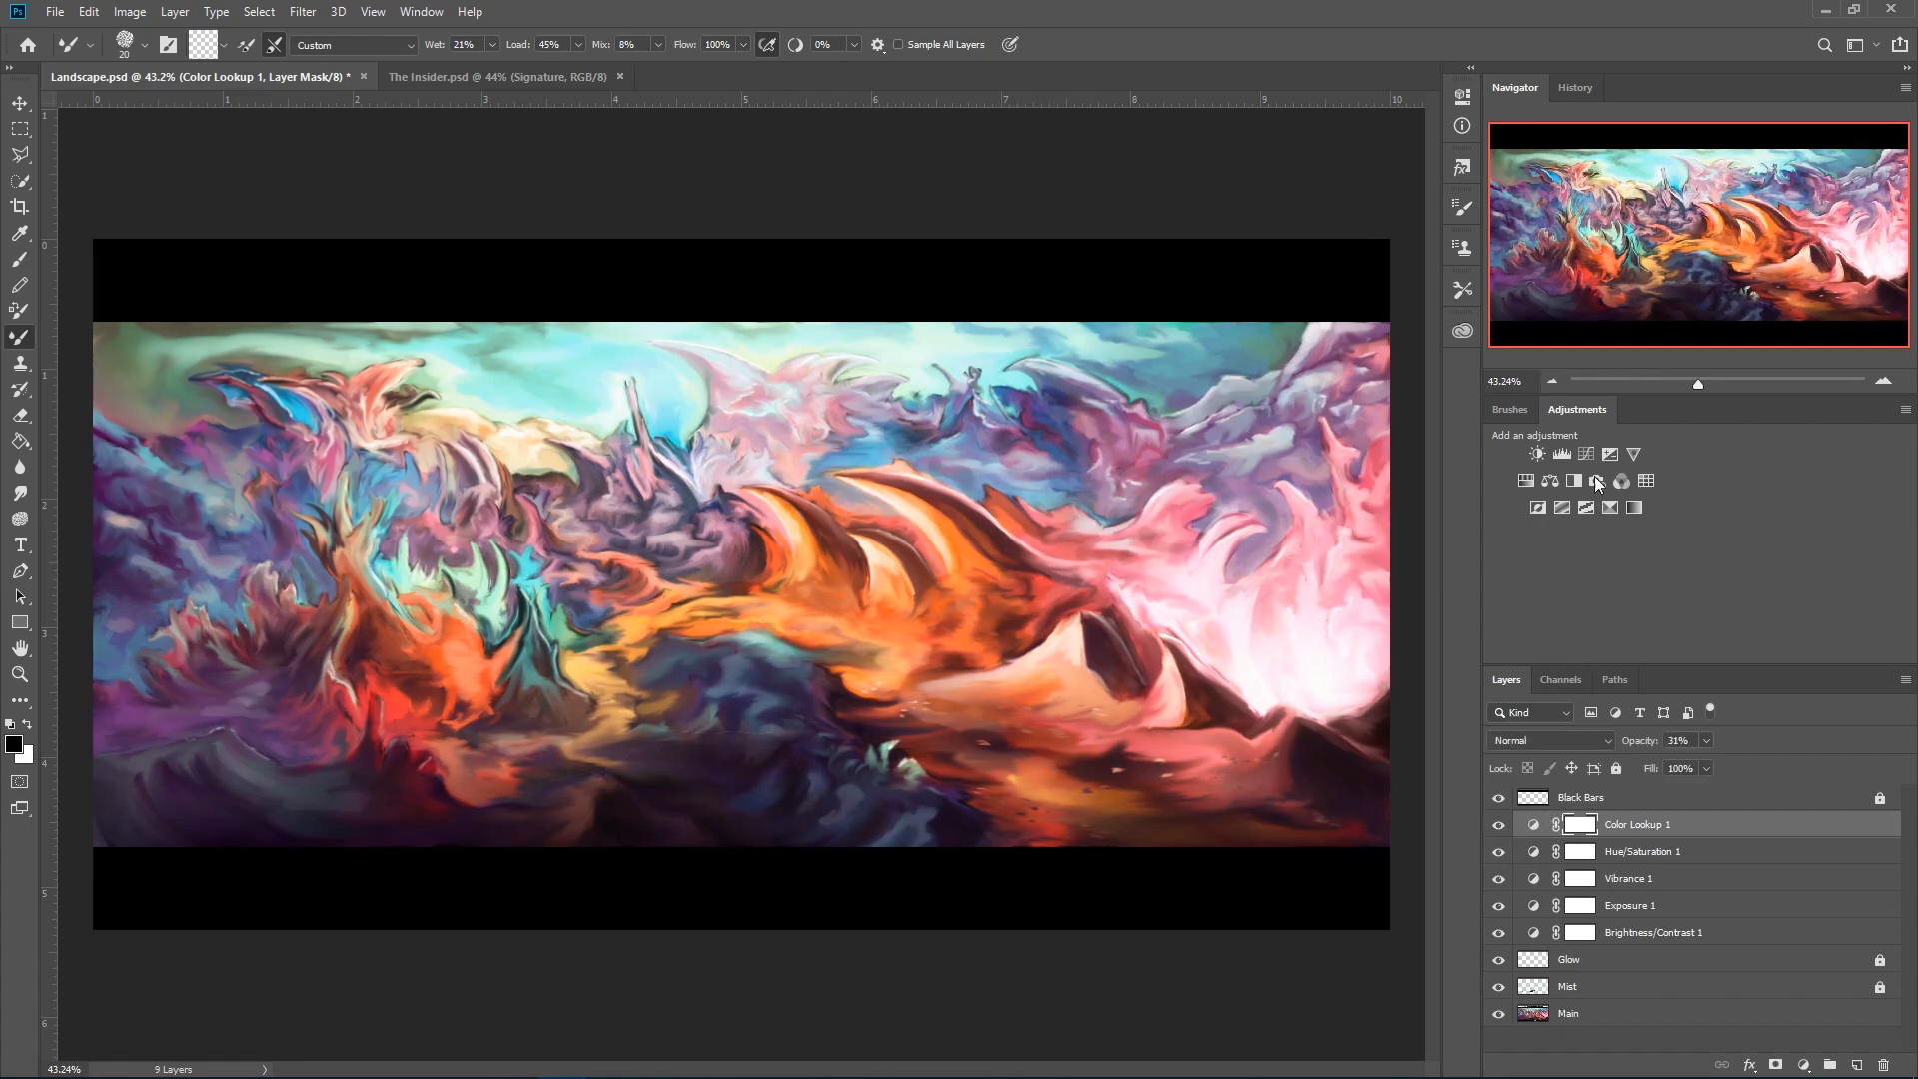
{"action": "left_click_drag", "start_coordinate": [1634, 744], "coordinate": [1631, 747]}
Try a Photo Filter adjustment layer with Warming Filter (85) at 7% density, compare its effect, and delete the layer.
{"action": "left_click", "coordinate": [1598, 480]}
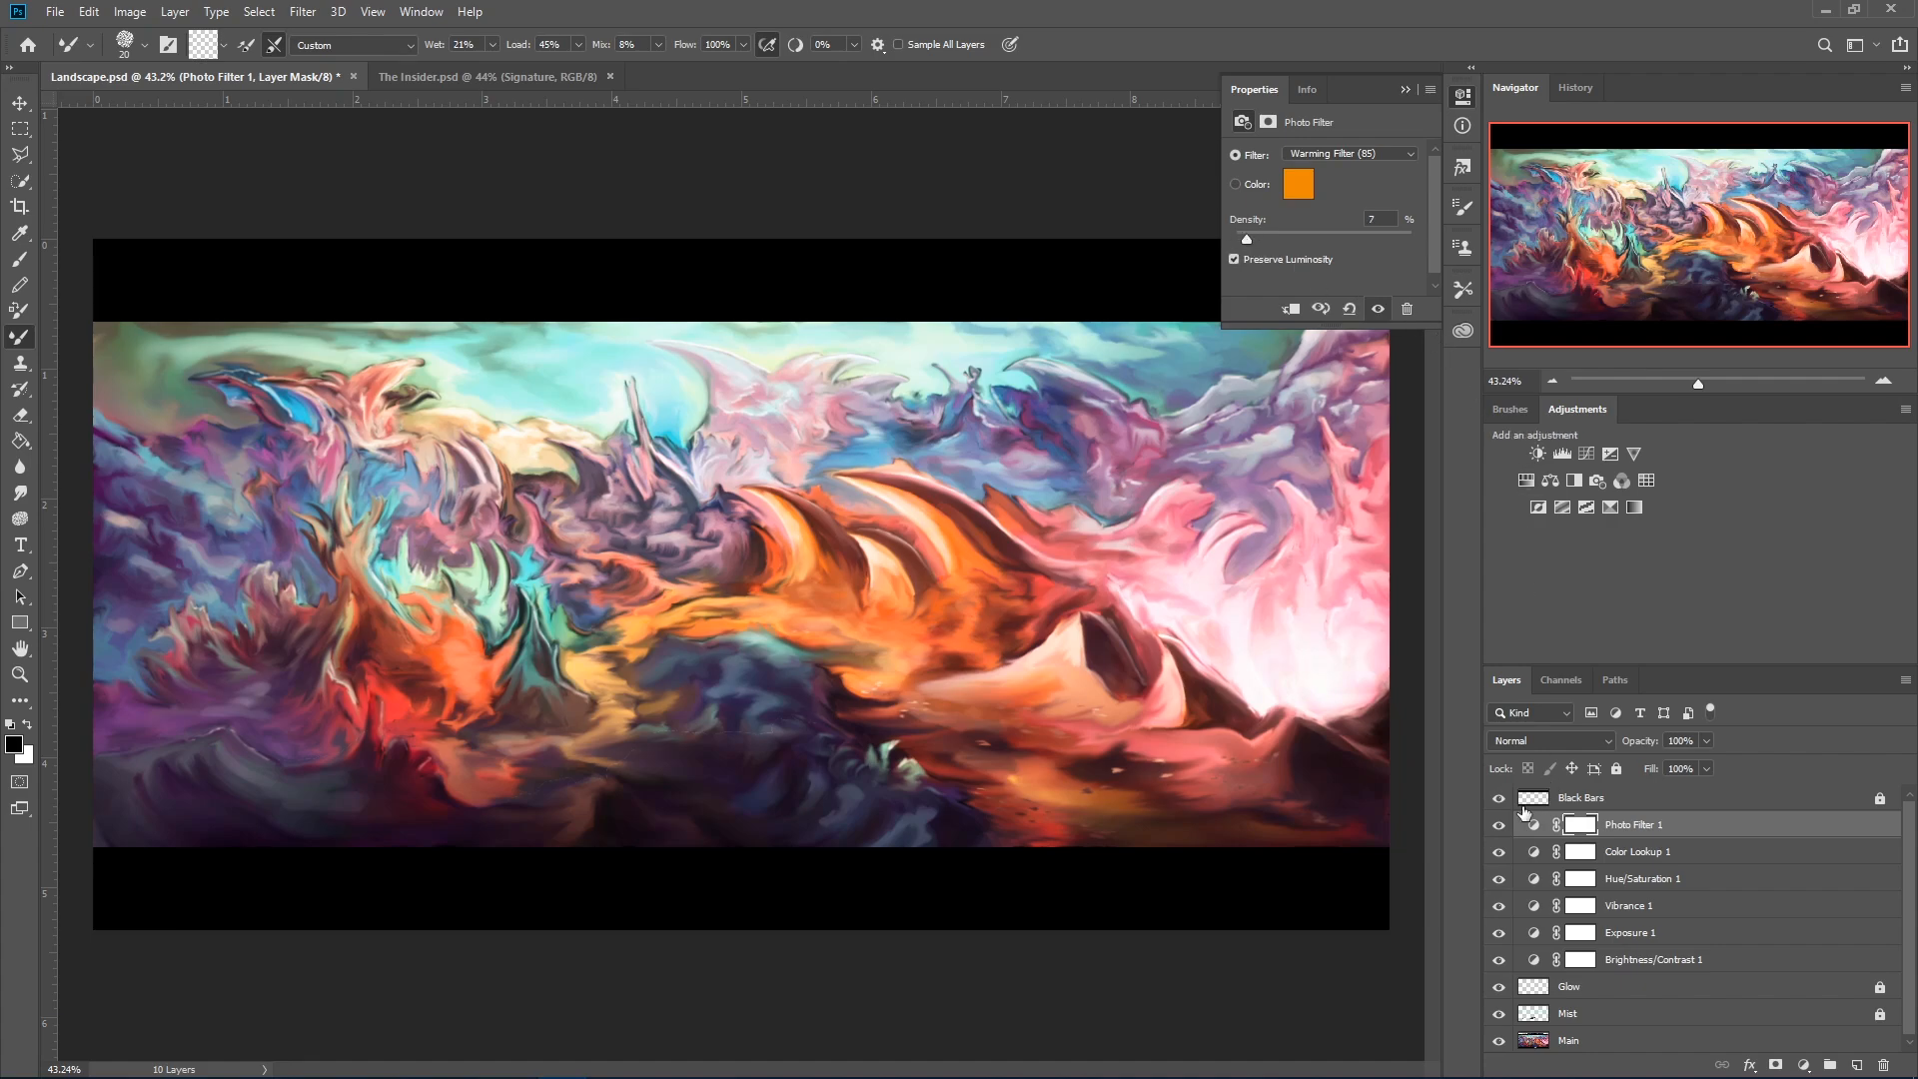
{"action": "left_click", "coordinate": [1499, 828]}
{"action": "left_click", "coordinate": [1499, 828]}
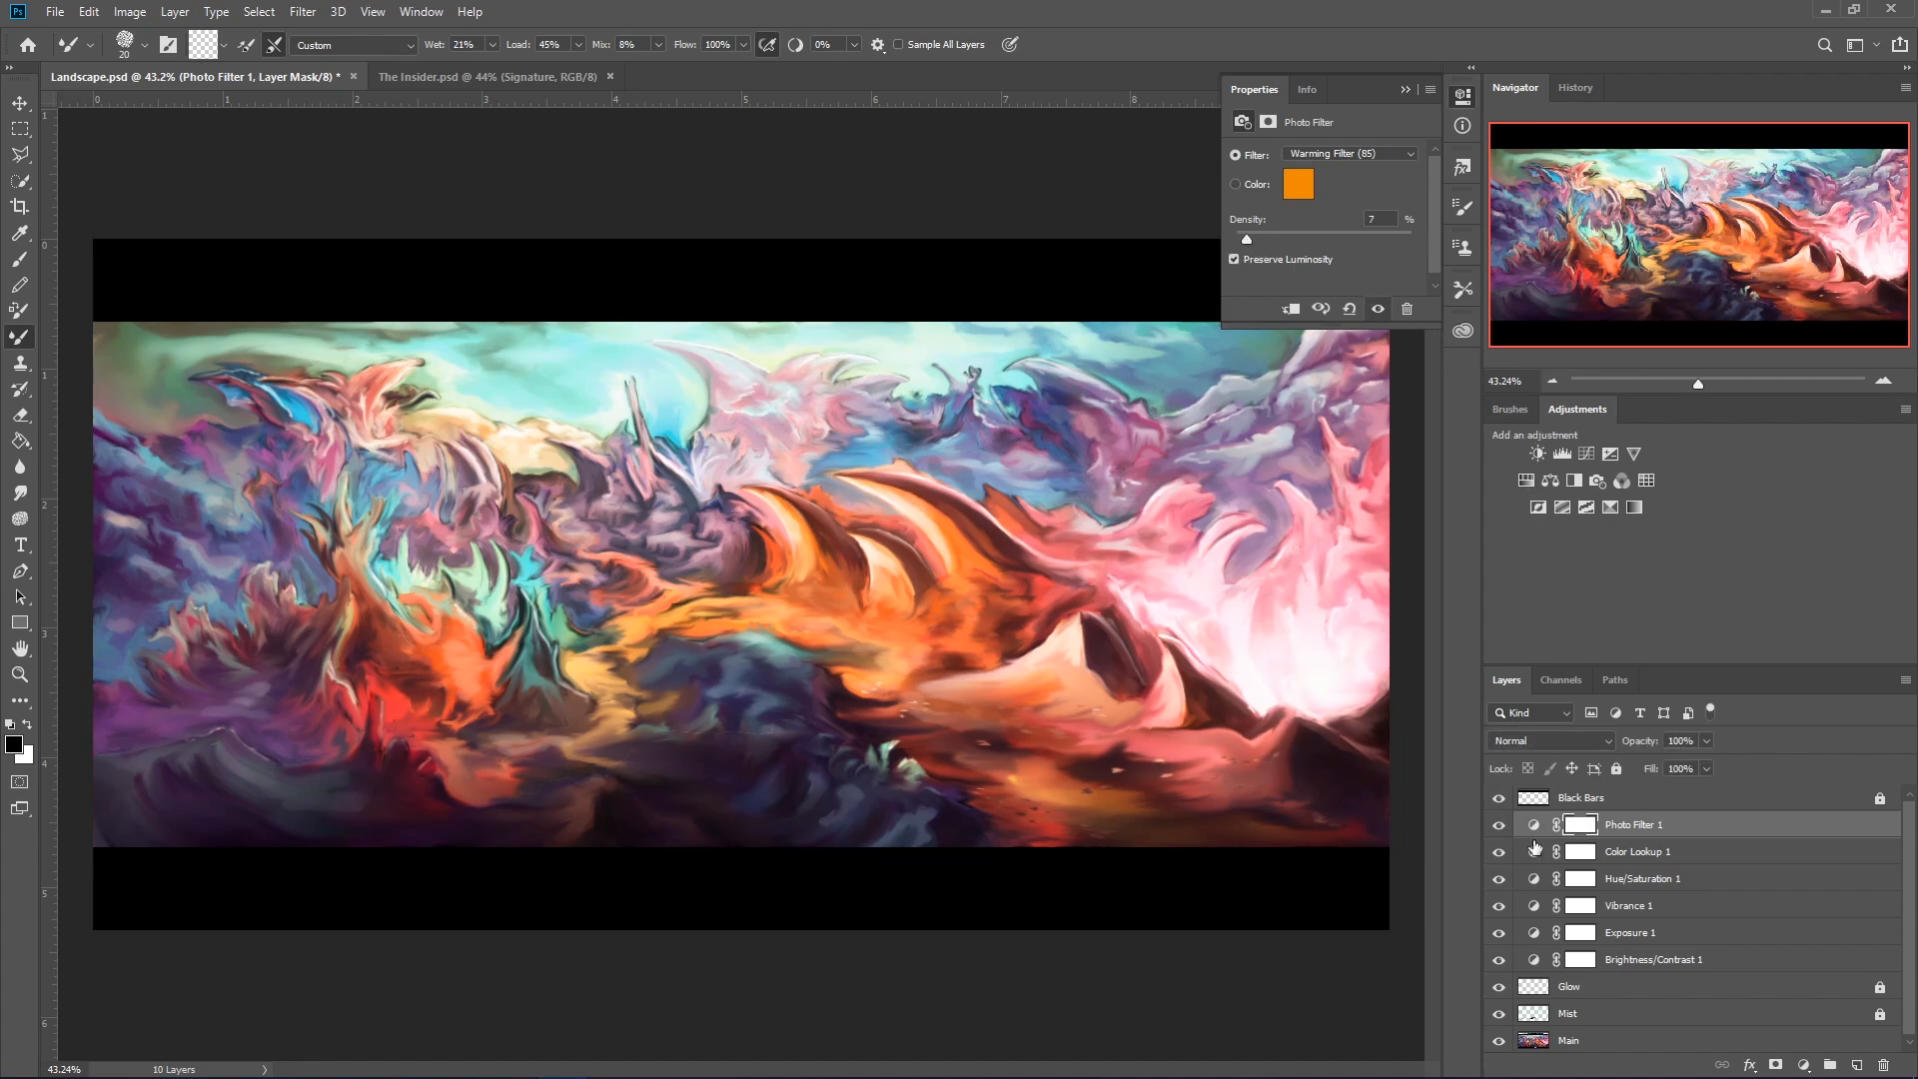
{"action": "left_click", "coordinate": [1638, 859]}
{"action": "left_click", "coordinate": [1646, 827]}
{"action": "key", "text": "Delete"}
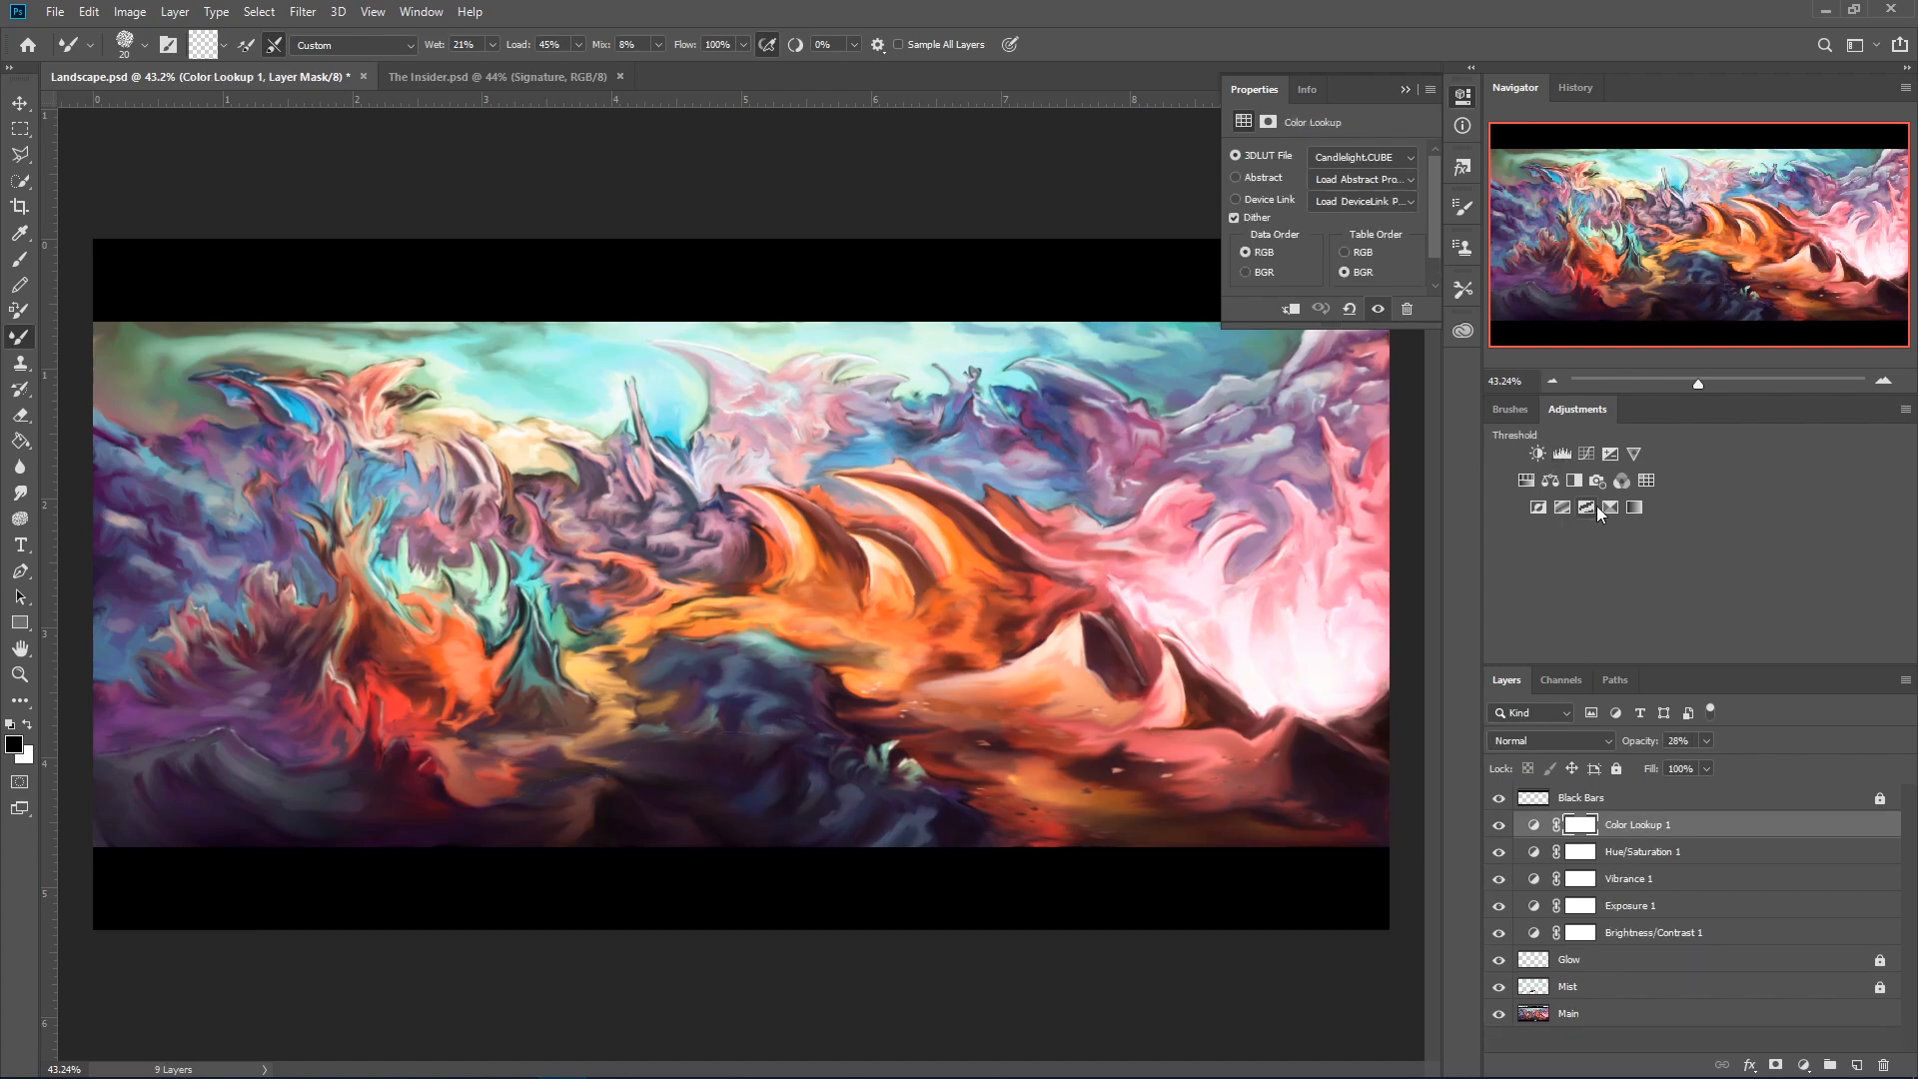
Add a Color Balance adjustment layer above Color Lookup with midtones at cyan-red -20, magenta-green +1 and yellow-blue -9.
{"action": "left_click", "coordinate": [1550, 481]}
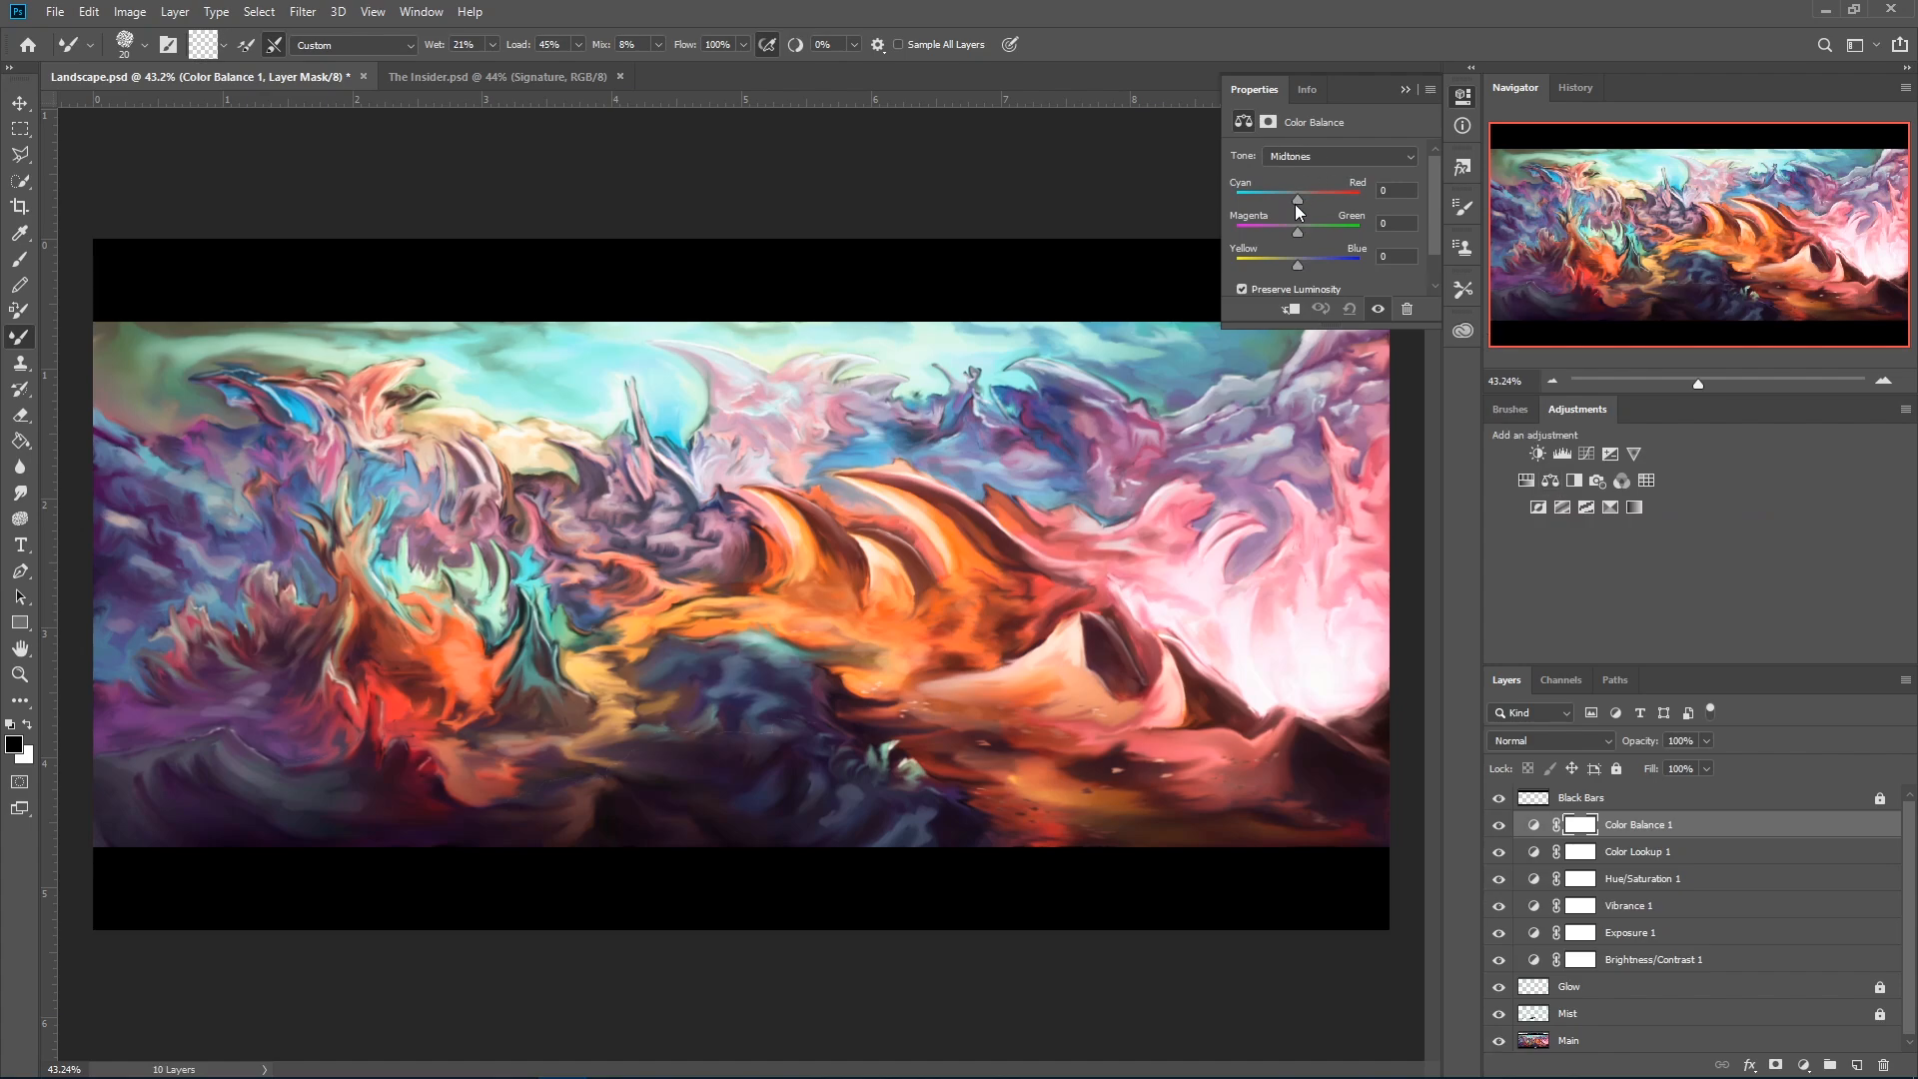
{"action": "mouse_move", "coordinate": [1296, 199]}
{"action": "left_mouse_down"}
{"action": "mouse_move", "coordinate": [1322, 196]}
{"action": "mouse_move", "coordinate": [1304, 196]}
{"action": "left_mouse_up"}
{"action": "left_click_drag", "start_coordinate": [1286, 199], "coordinate": [1284, 203]}
{"action": "mouse_move", "coordinate": [1298, 231]}
{"action": "left_mouse_down"}
{"action": "mouse_move", "coordinate": [1277, 231]}
{"action": "mouse_move", "coordinate": [1315, 226]}
{"action": "mouse_move", "coordinate": [1266, 236]}
{"action": "mouse_move", "coordinate": [1300, 239]}
{"action": "left_mouse_up"}
{"action": "mouse_move", "coordinate": [1301, 264]}
{"action": "left_mouse_down"}
{"action": "mouse_move", "coordinate": [1351, 266]}
{"action": "mouse_move", "coordinate": [1285, 290]}
{"action": "left_mouse_up"}
Compare the painting with and without the Color Balance adjustment by toggling its visibility, leaving it visible.
{"action": "left_click", "coordinate": [1496, 825]}
{"action": "left_click", "coordinate": [1496, 825]}
{"action": "left_click", "coordinate": [1496, 824]}
{"action": "left_click", "coordinate": [1496, 825]}
{"action": "left_click", "coordinate": [1496, 825]}
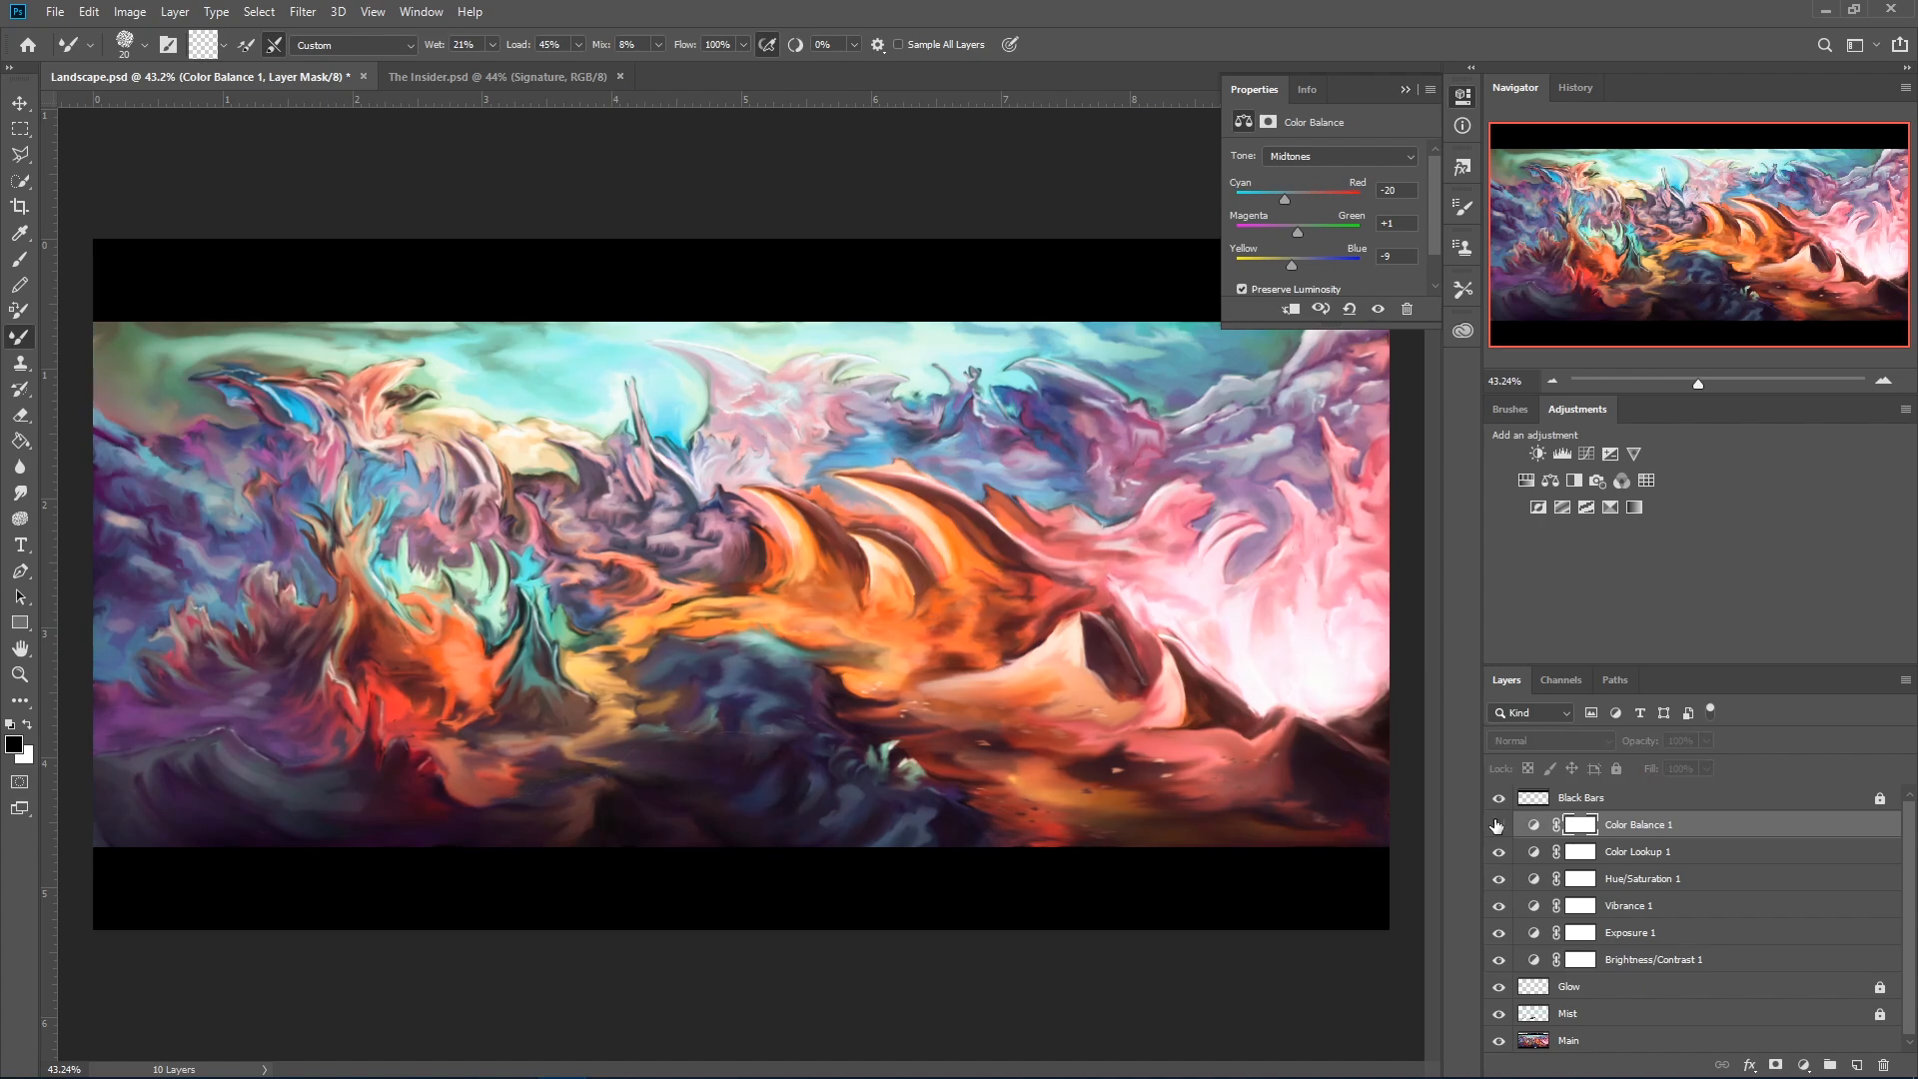
{"action": "left_click", "coordinate": [1496, 825]}
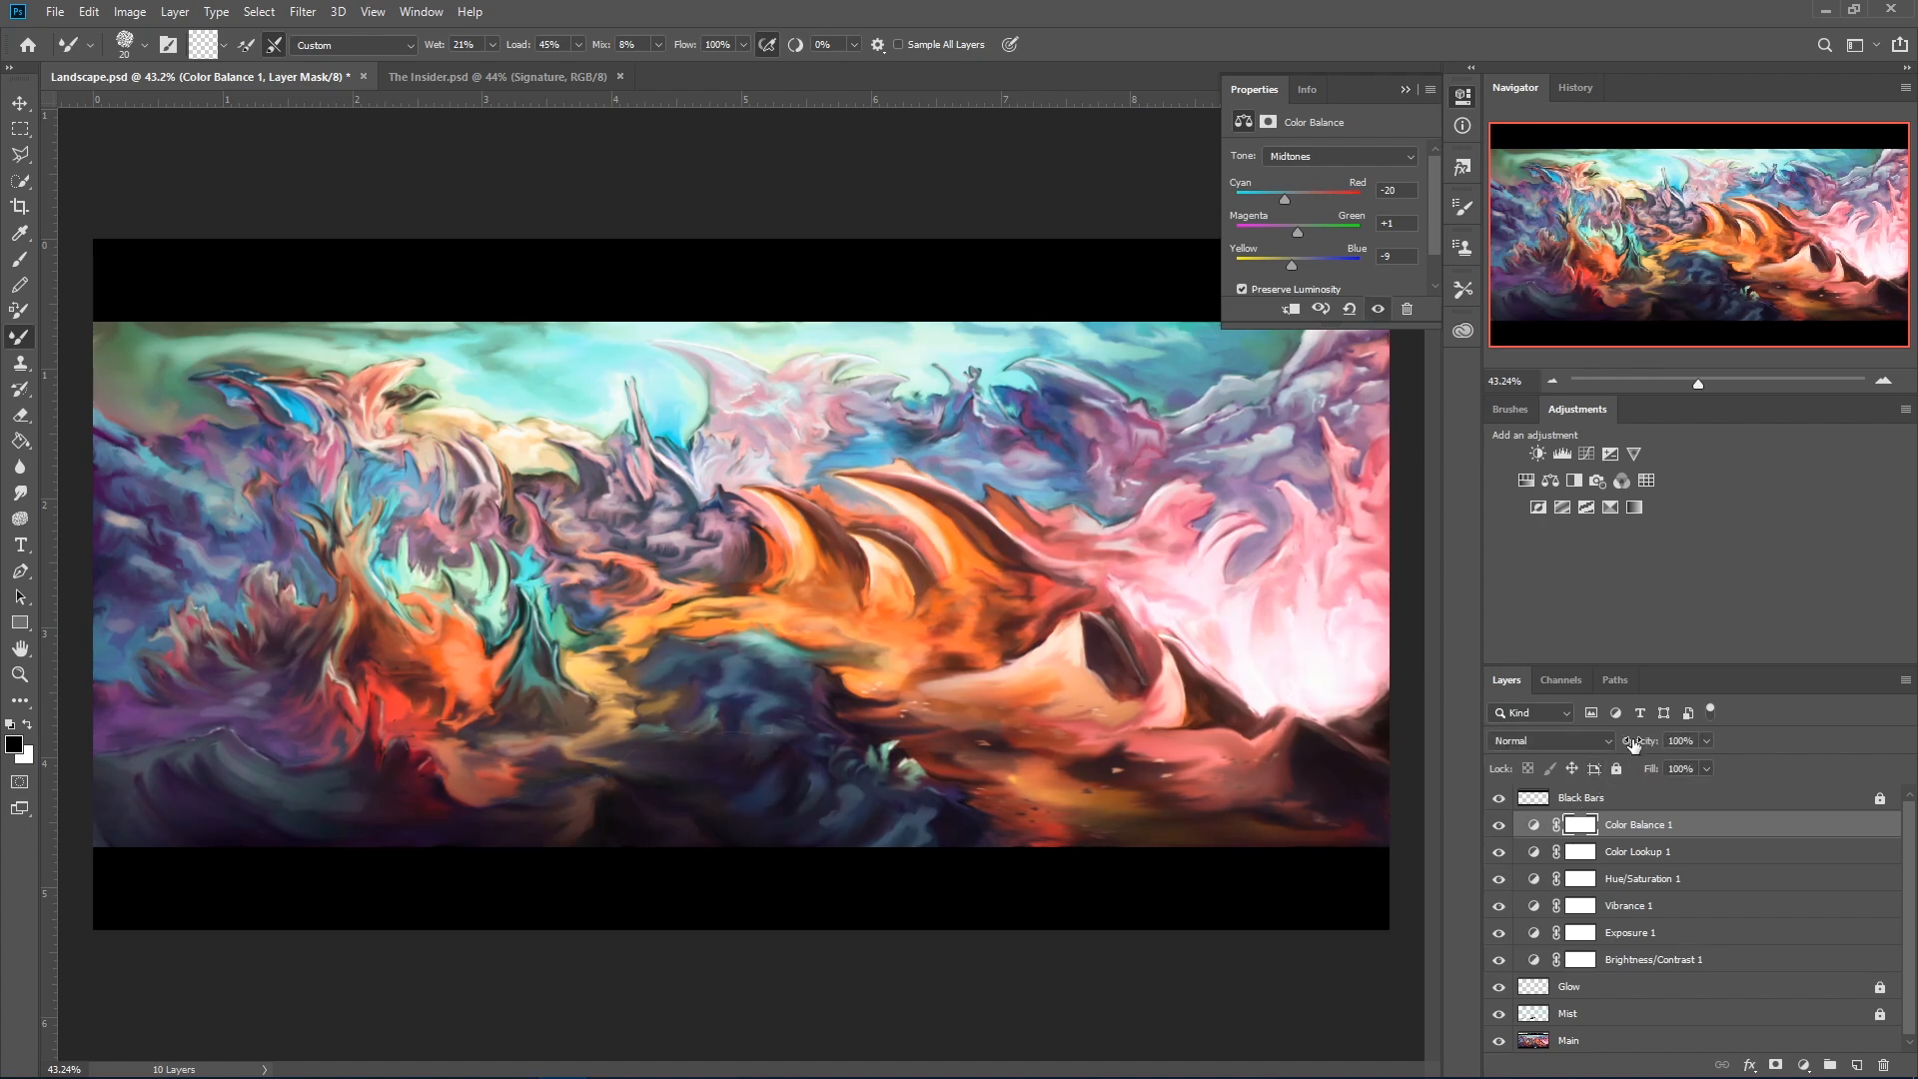
Reduce the Color Balance layer's opacity to 56%, check the effect by toggling its visibility, and close its settings.
{"action": "left_click_drag", "start_coordinate": [1633, 742], "coordinate": [1589, 764]}
{"action": "left_click", "coordinate": [1498, 826]}
{"action": "left_click", "coordinate": [1498, 827]}
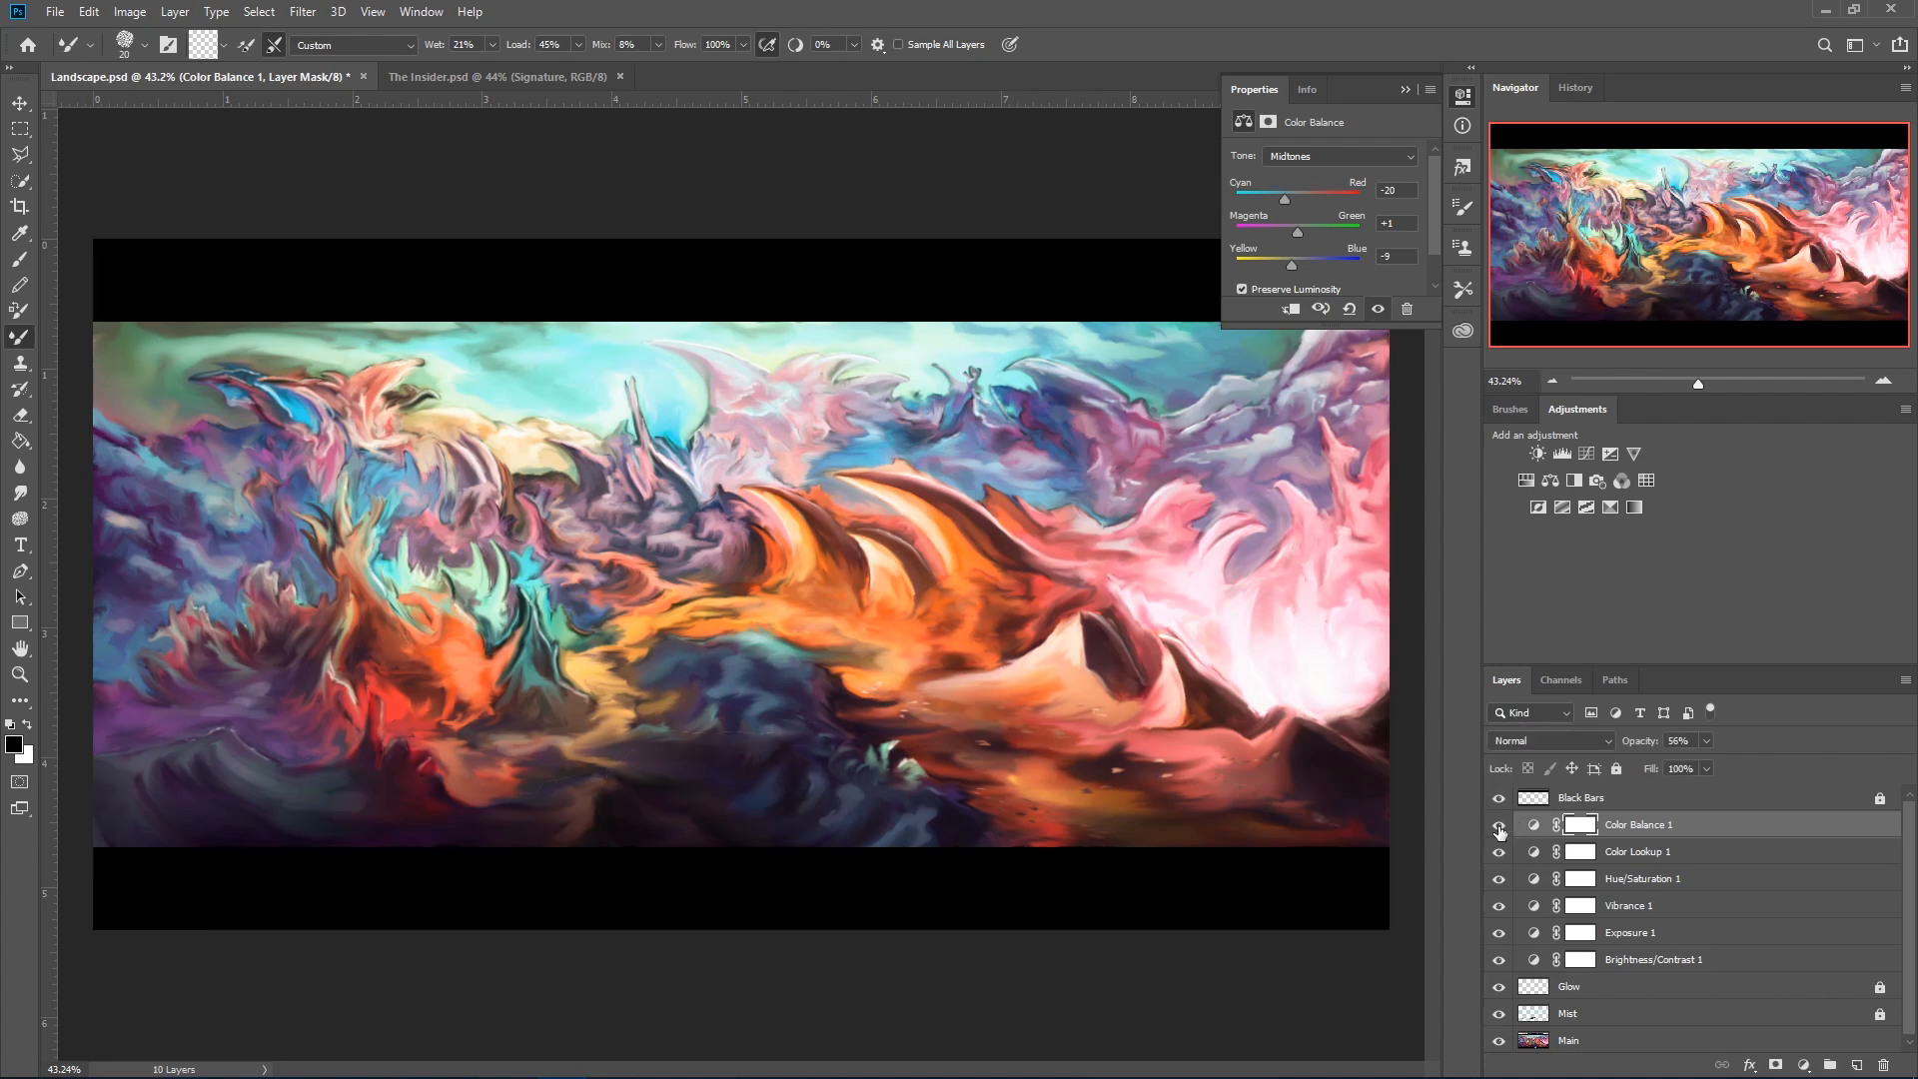
{"action": "left_click", "coordinate": [1404, 89]}
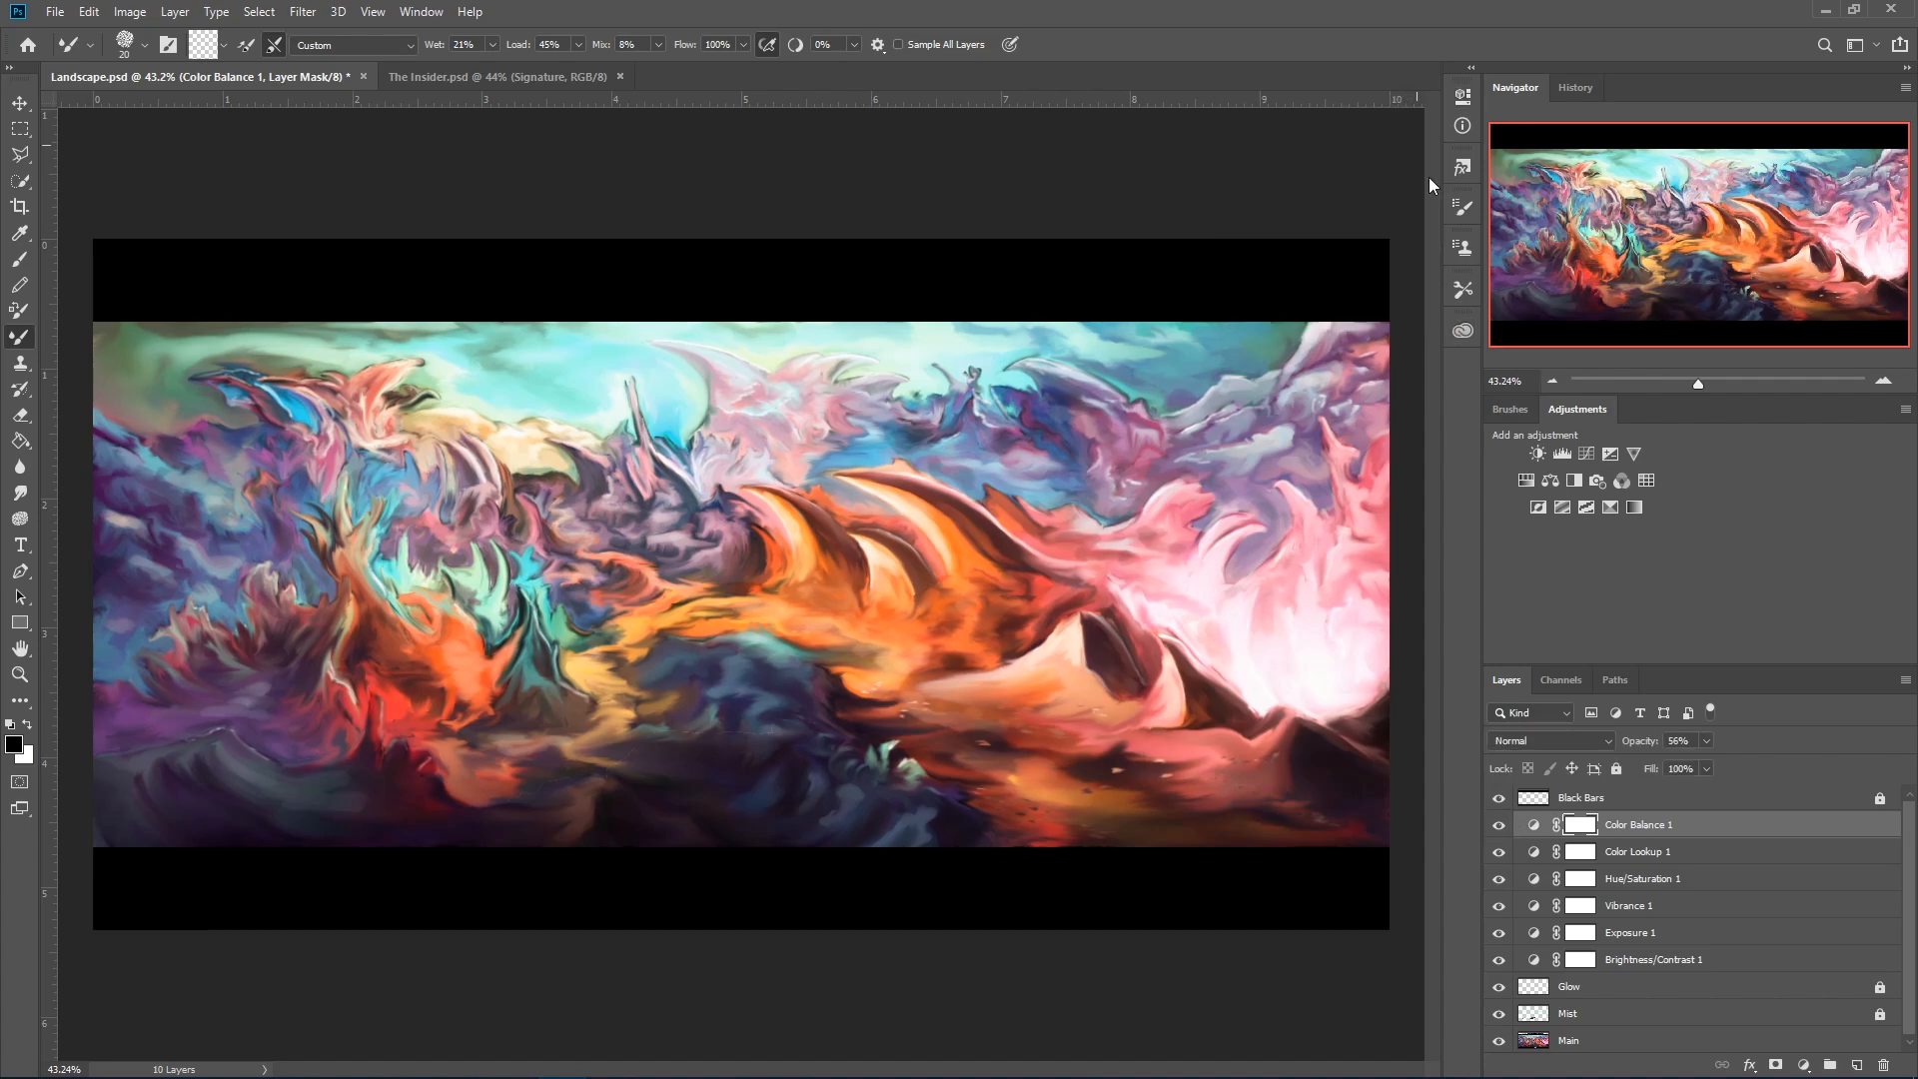
Try a Posterize adjustment layer with 14 levels above the Color Balance layer, and delete it.
{"action": "left_click", "coordinate": [1564, 506]}
{"action": "mouse_move", "coordinate": [1243, 170]}
{"action": "left_mouse_down"}
{"action": "mouse_move", "coordinate": [1236, 188]}
{"action": "mouse_move", "coordinate": [1266, 183]}
{"action": "mouse_move", "coordinate": [1243, 192]}
{"action": "left_mouse_up"}
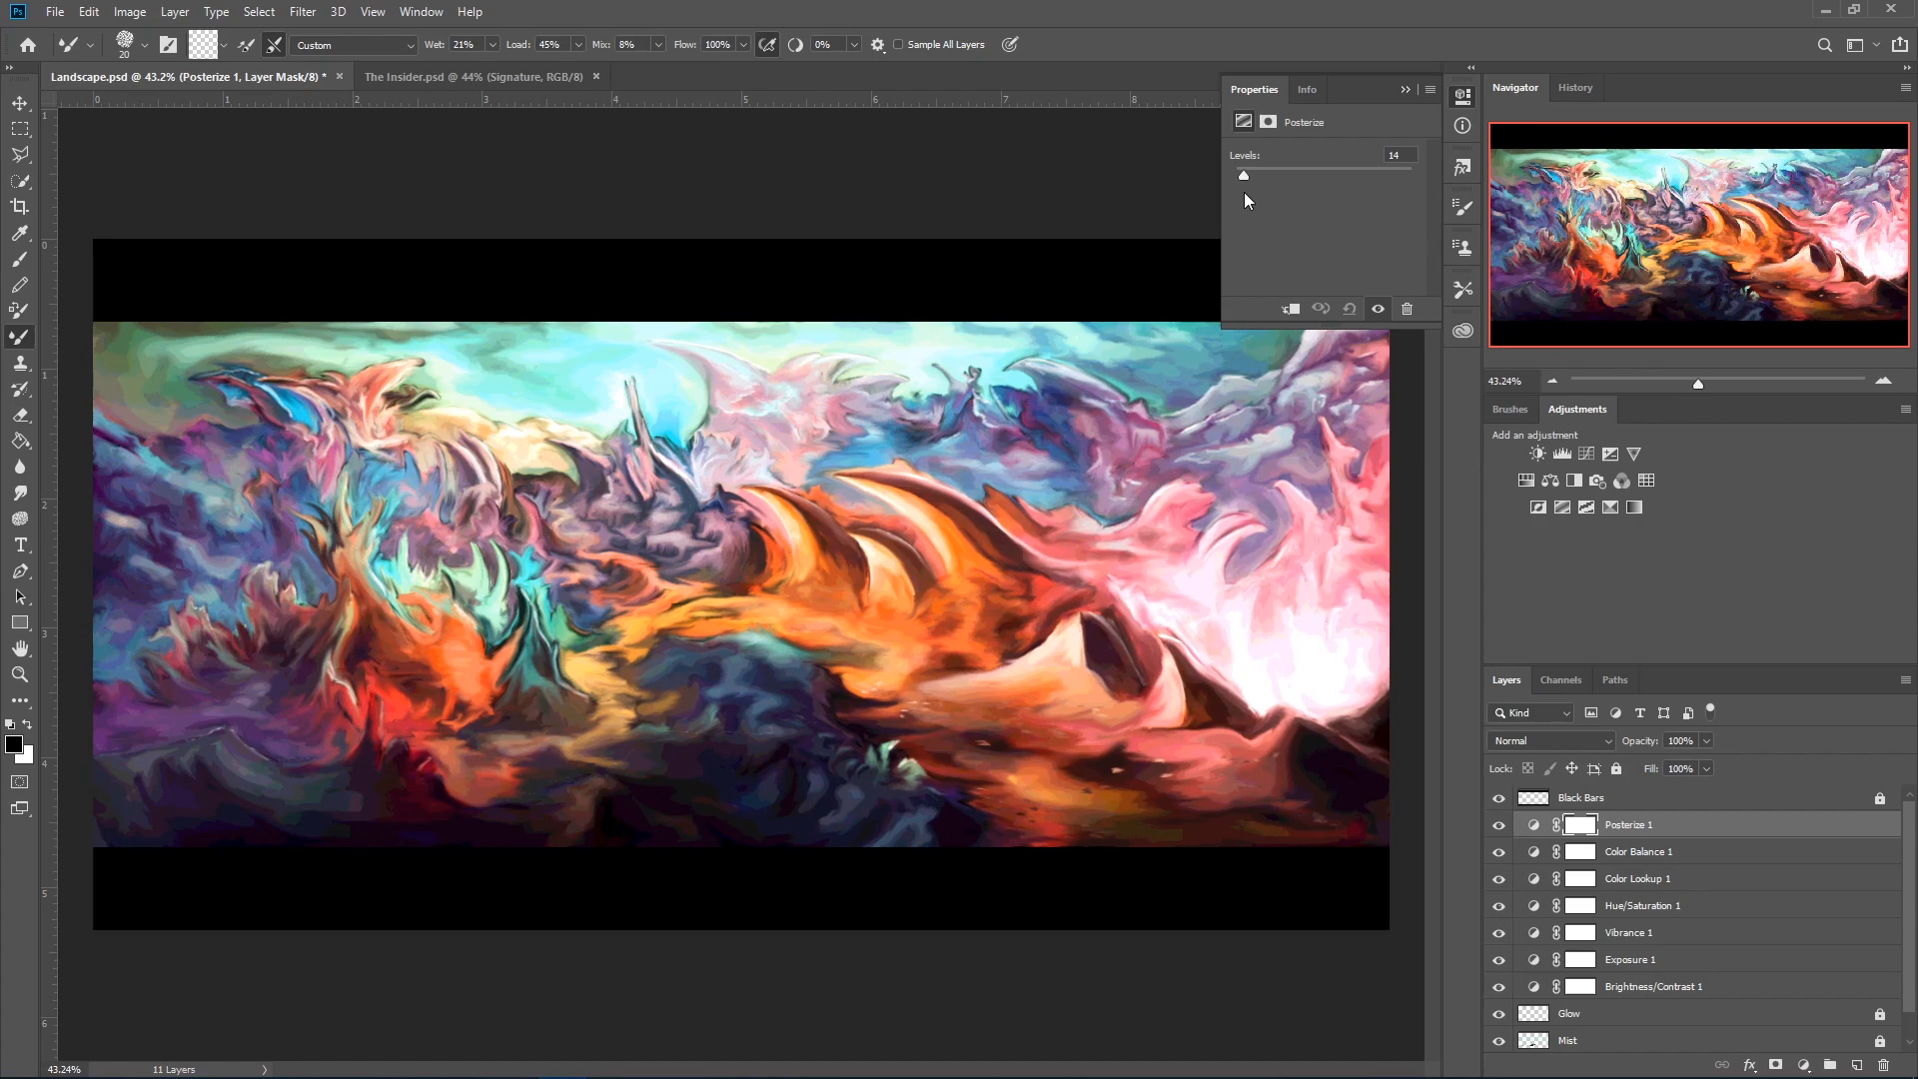
{"action": "left_click", "coordinate": [1613, 846]}
{"action": "left_click", "coordinate": [1626, 829]}
{"action": "key", "text": "Delete"}
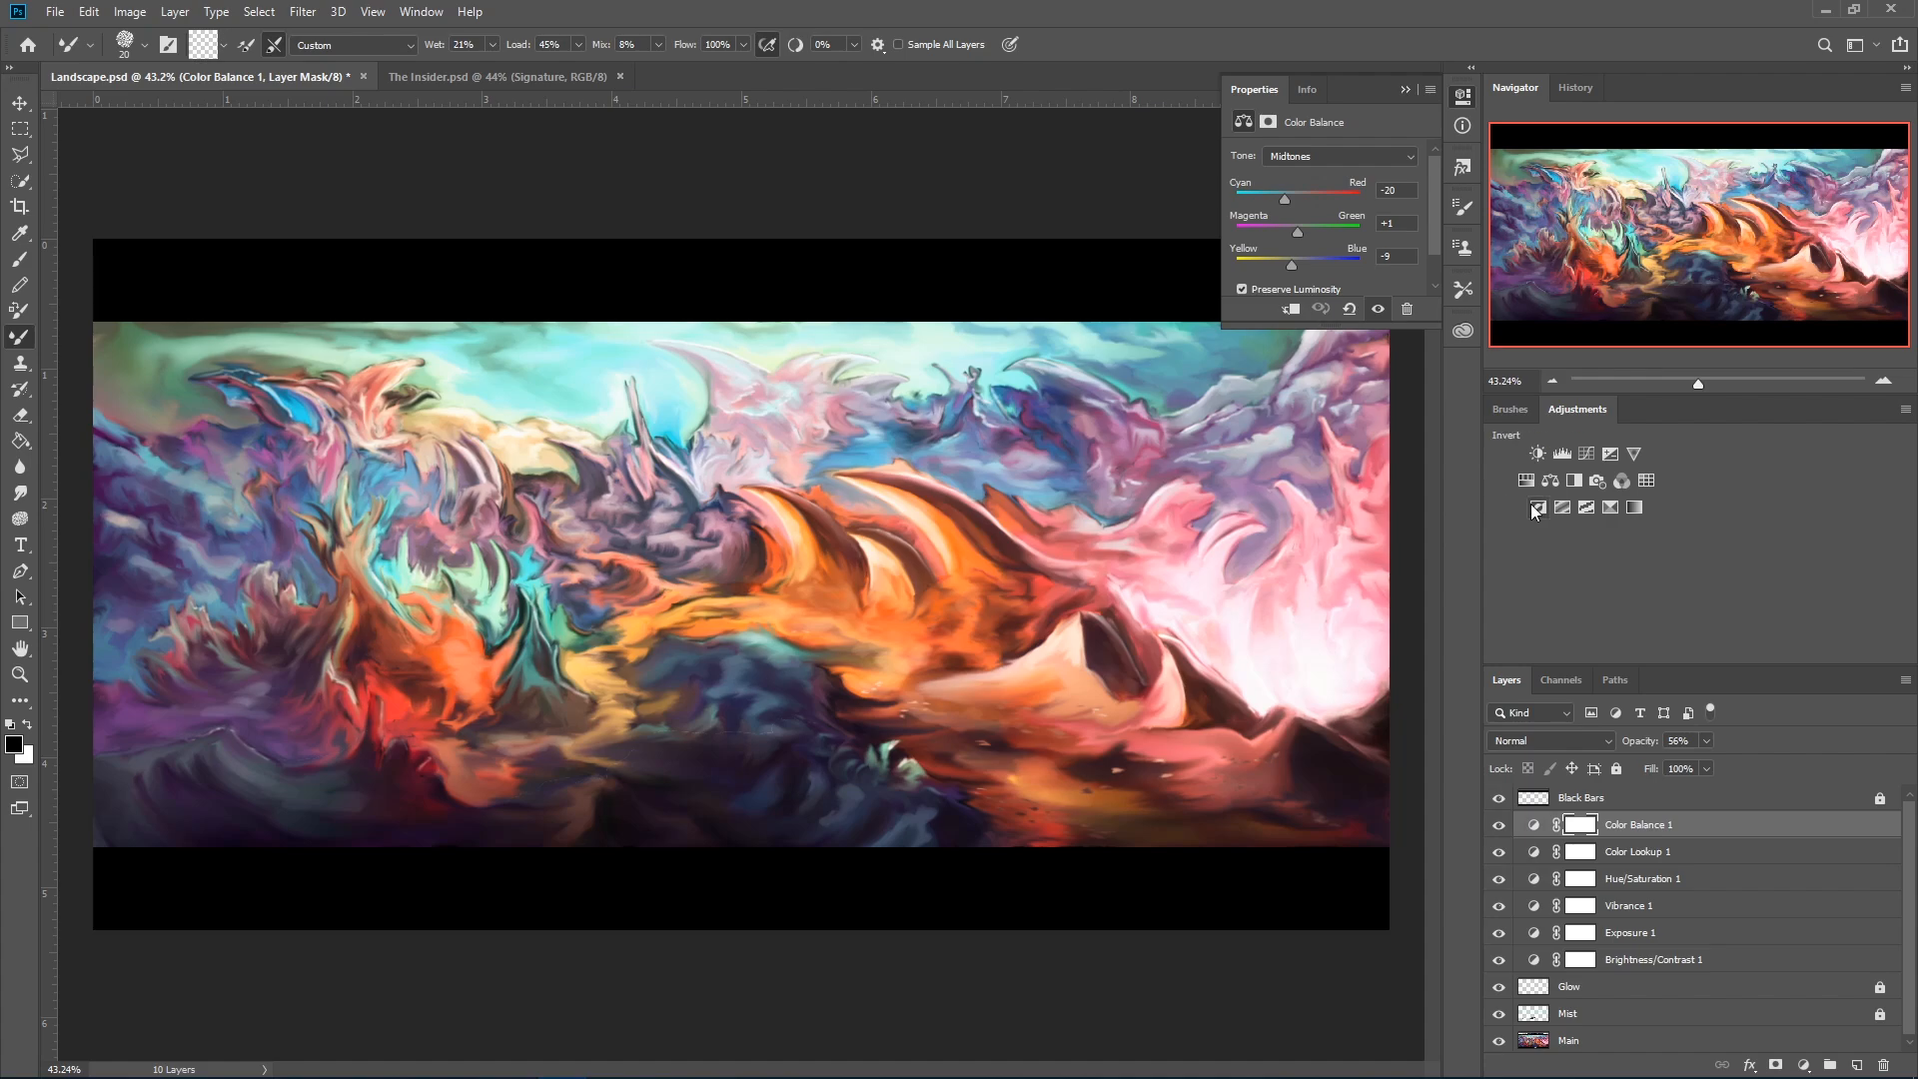
Add a Selective Color adjustment layer above Color Balance and set its Reds to cyan -22%, magenta +2%, yellow +8% and black +1%.
{"action": "left_click", "coordinate": [1610, 506]}
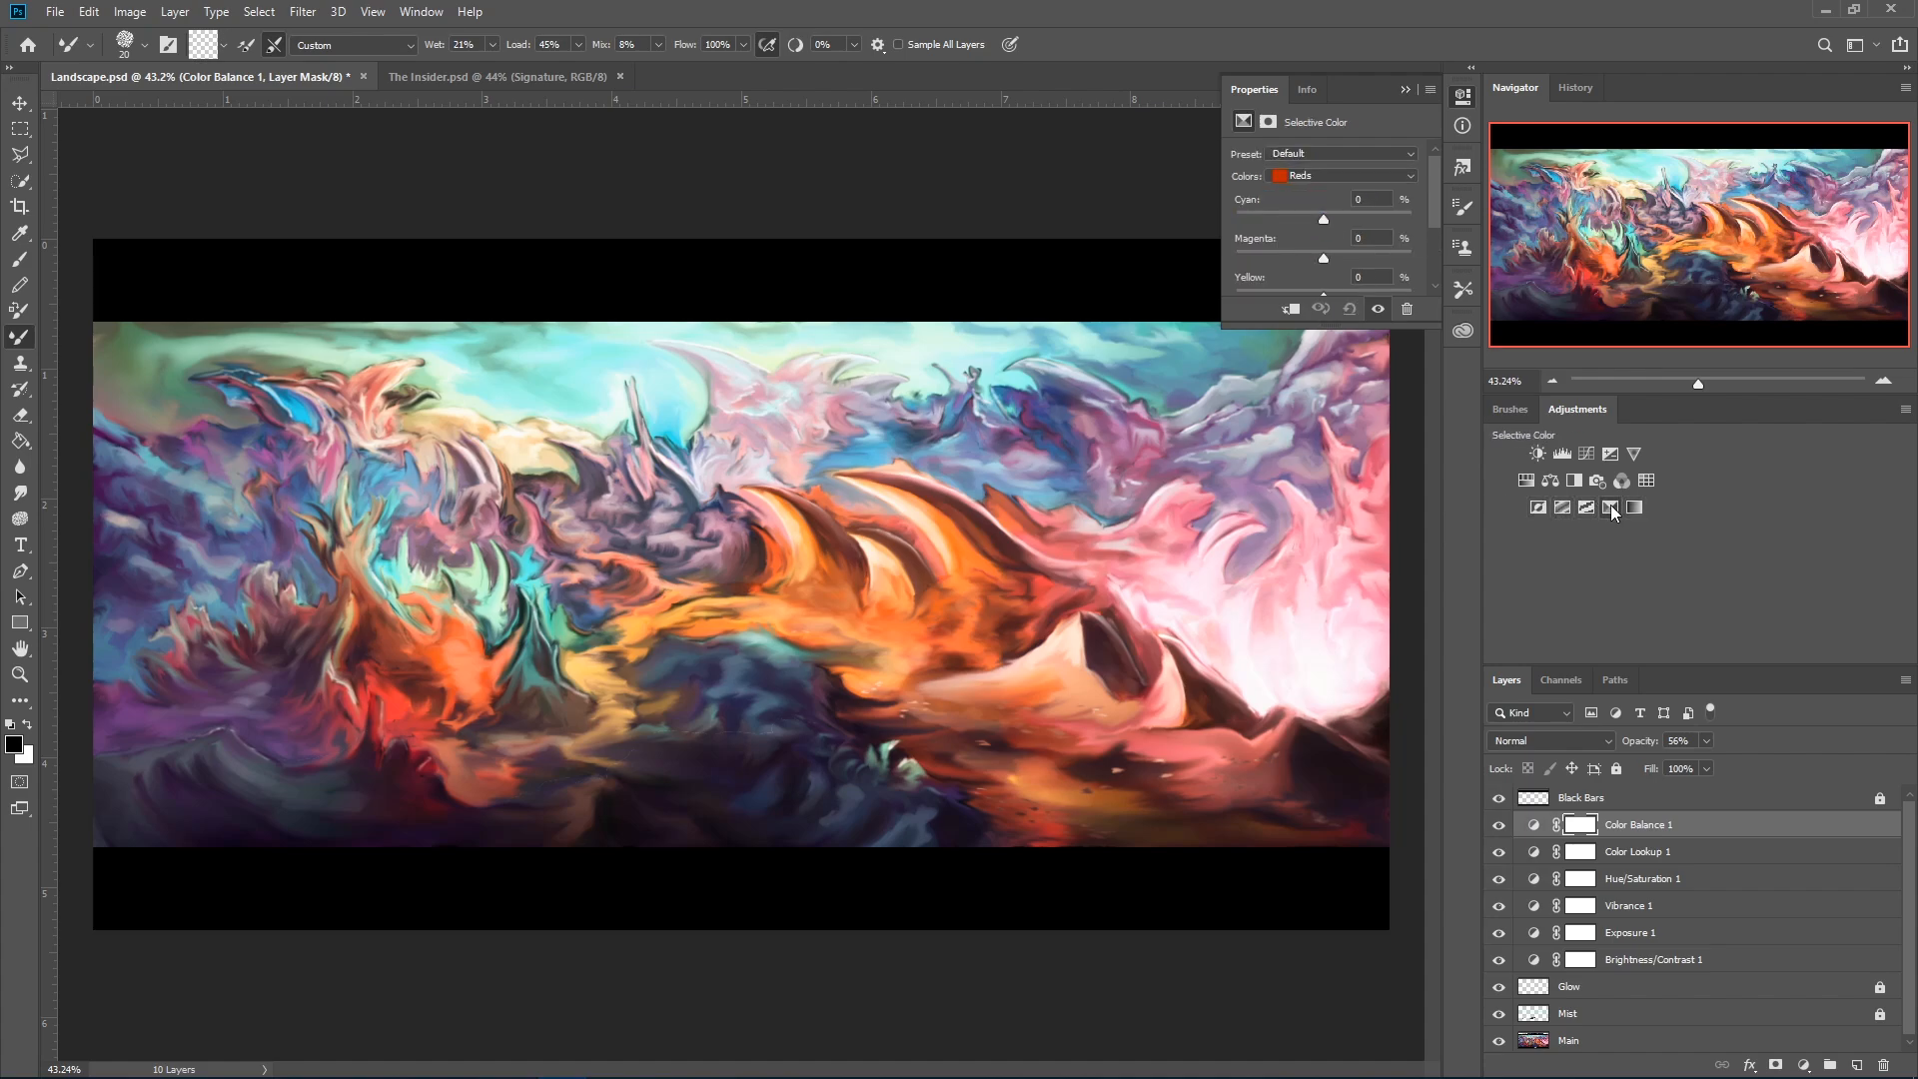
{"action": "left_click_drag", "start_coordinate": [1321, 218], "coordinate": [1281, 228]}
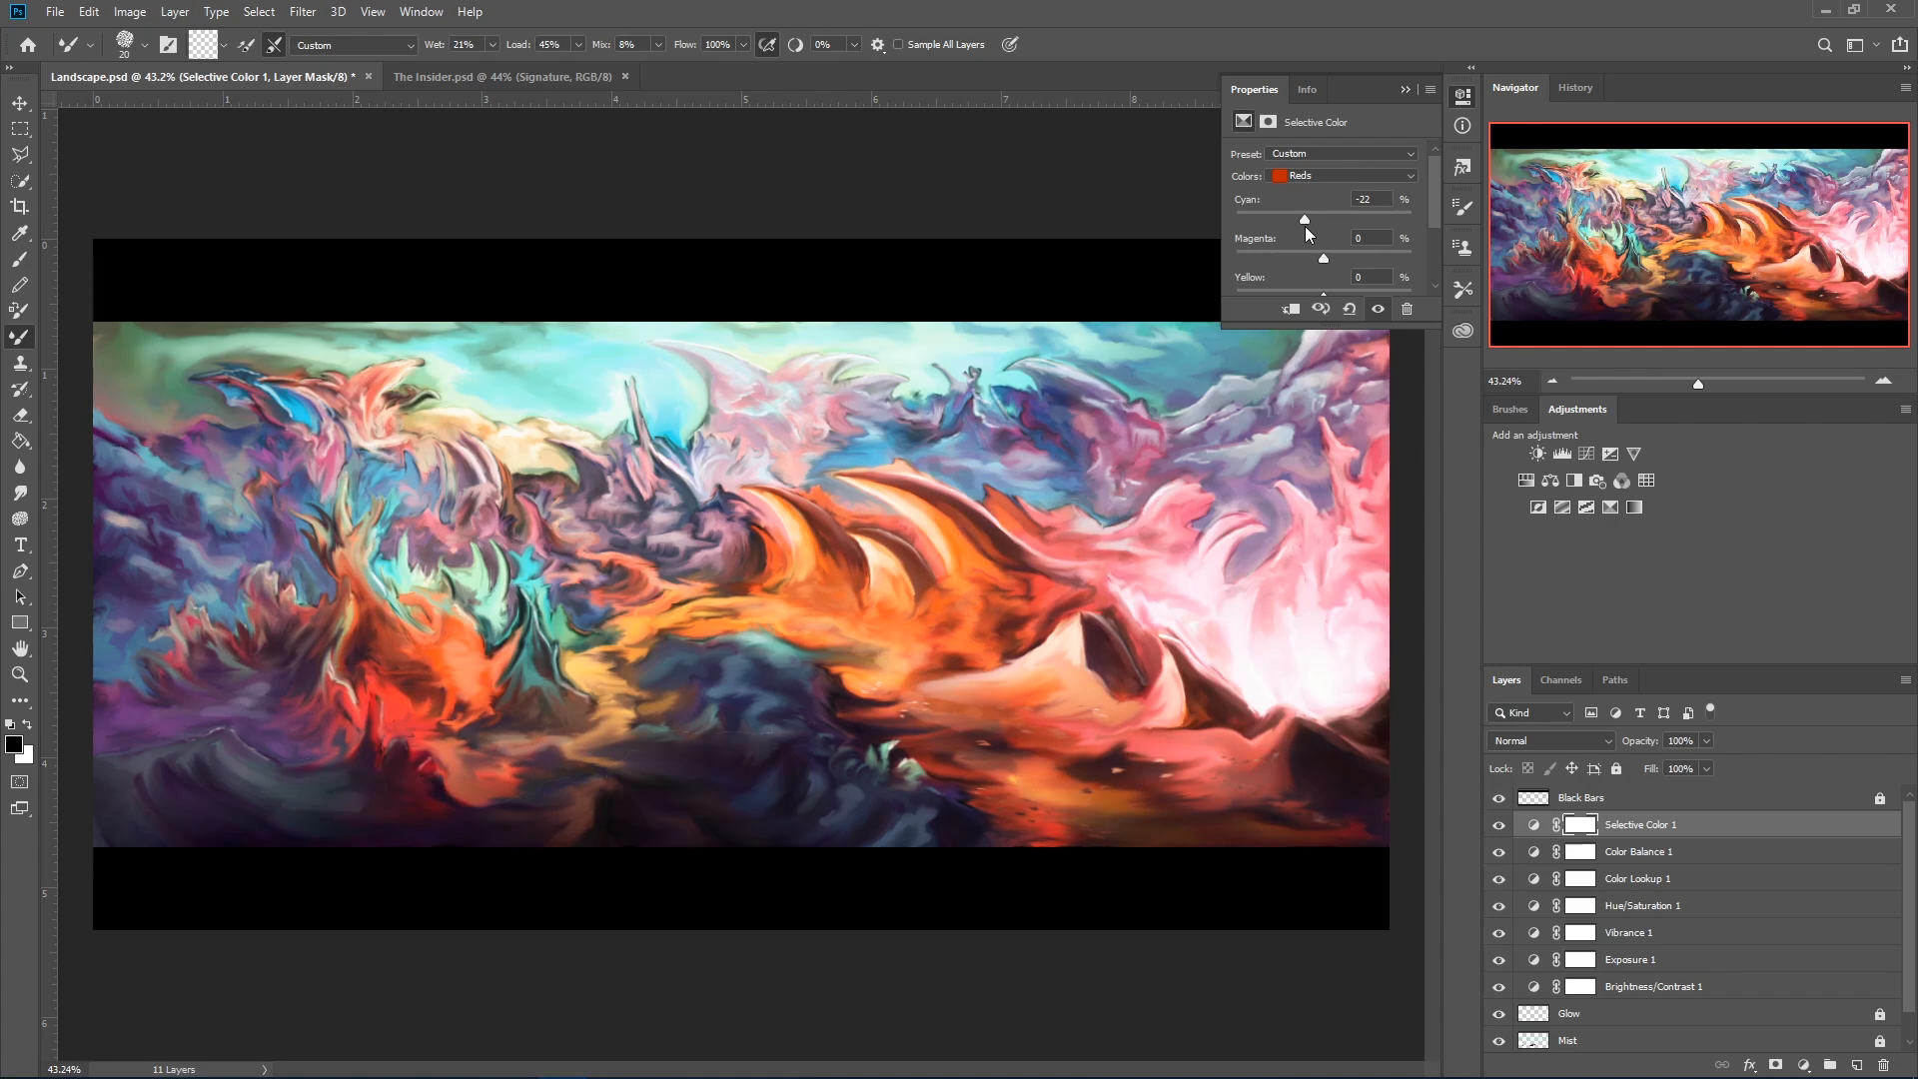
{"action": "mouse_move", "coordinate": [1331, 260]}
{"action": "left_mouse_down"}
{"action": "mouse_move", "coordinate": [1364, 262]}
{"action": "mouse_move", "coordinate": [1310, 268]}
{"action": "mouse_move", "coordinate": [1326, 267]}
{"action": "left_mouse_up"}
{"action": "scroll", "coordinate": [1356, 249], "scroll_direction": "down", "scroll_amount": 1}
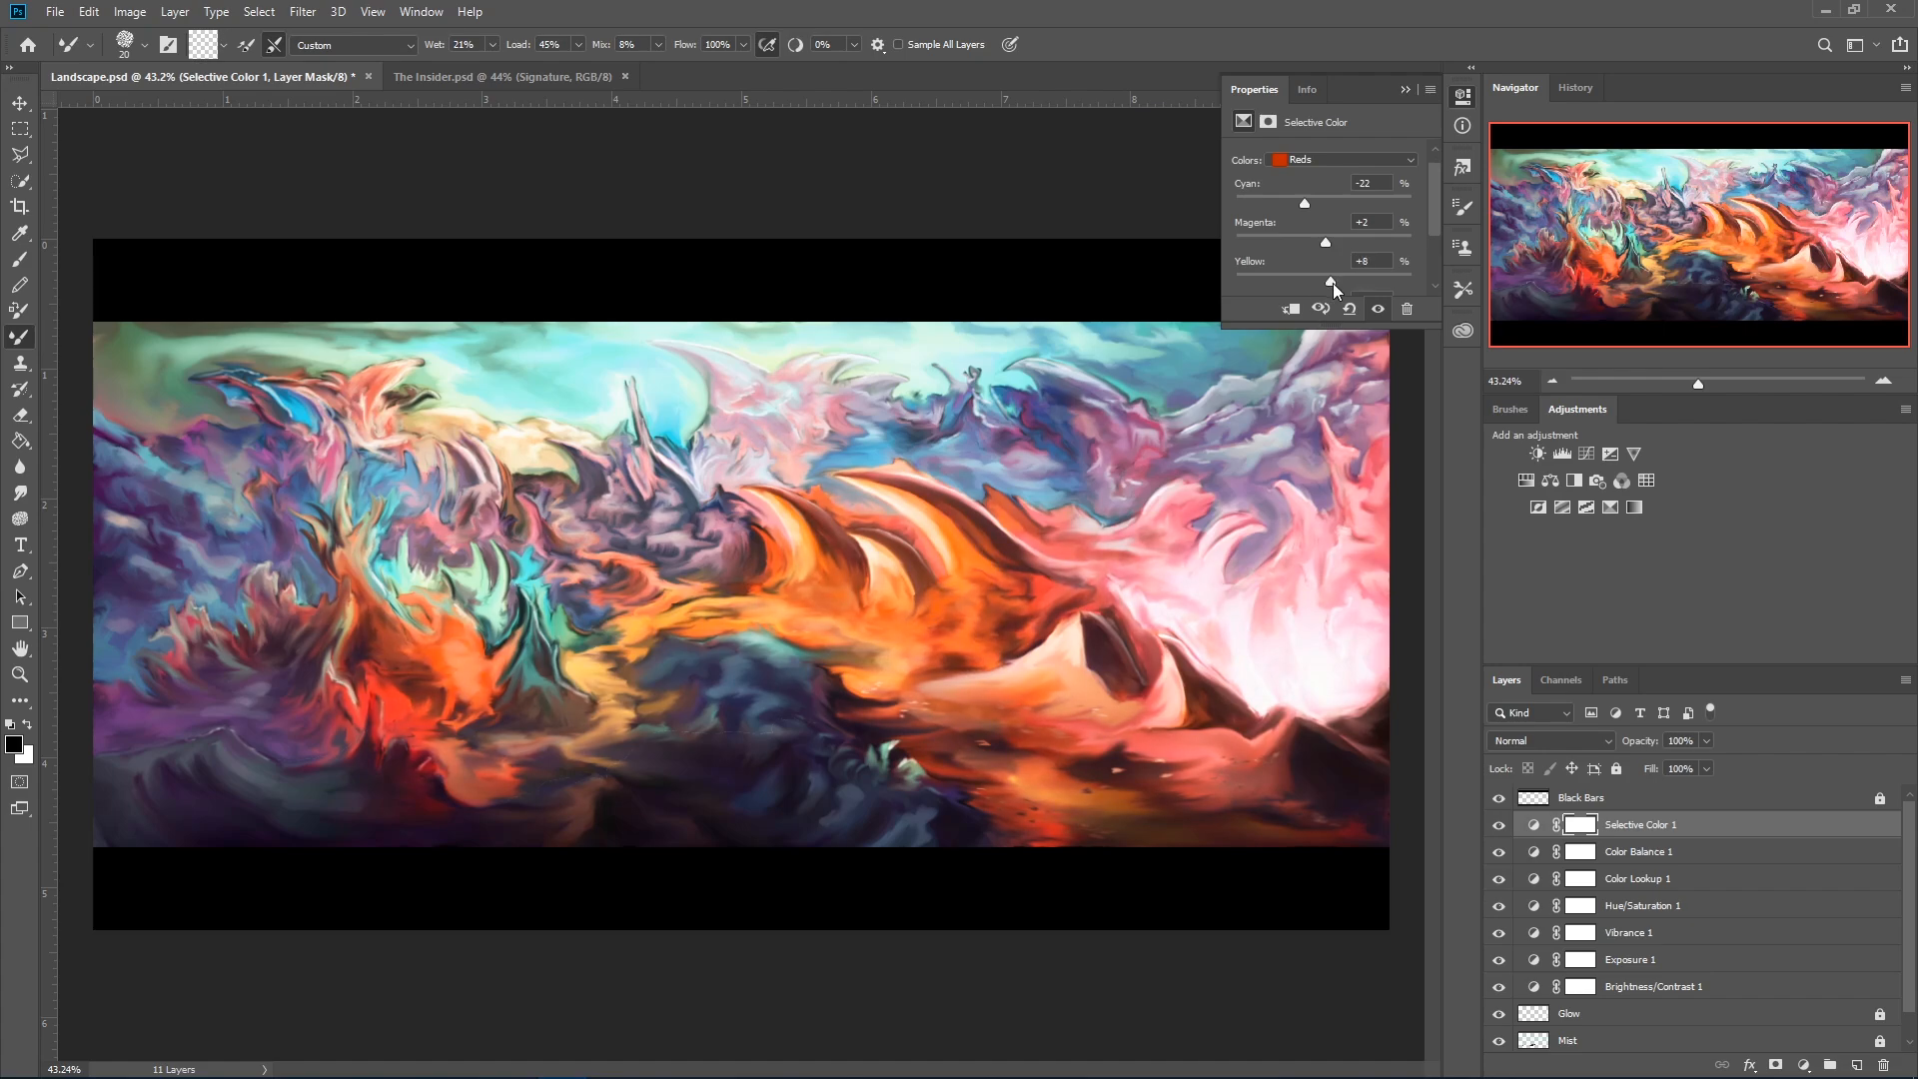
{"action": "scroll", "coordinate": [1340, 284], "scroll_direction": "down", "scroll_amount": 2}
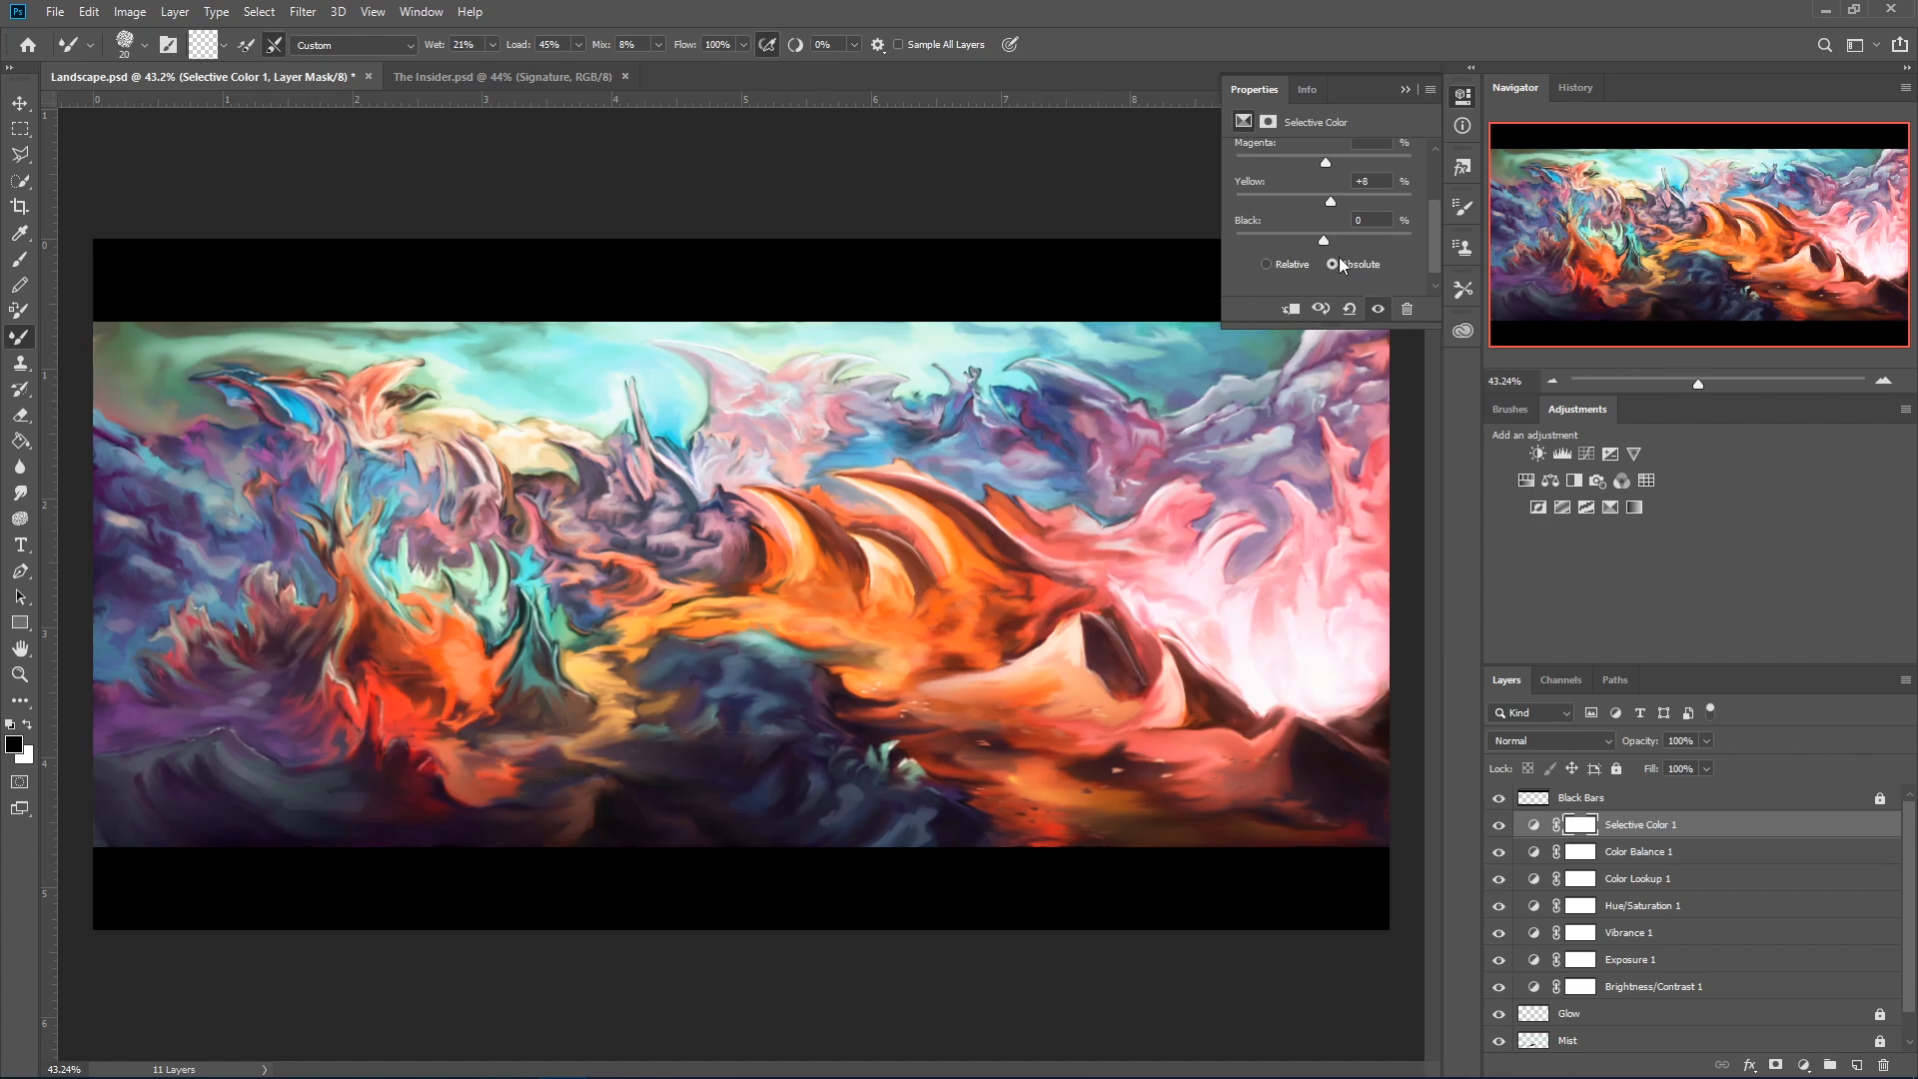
{"action": "left_click_drag", "start_coordinate": [1318, 241], "coordinate": [1320, 242]}
{"action": "scroll", "coordinate": [1324, 240], "scroll_direction": "up", "scroll_amount": 3}
{"action": "scroll", "coordinate": [1318, 190], "scroll_direction": "down", "scroll_amount": 3}
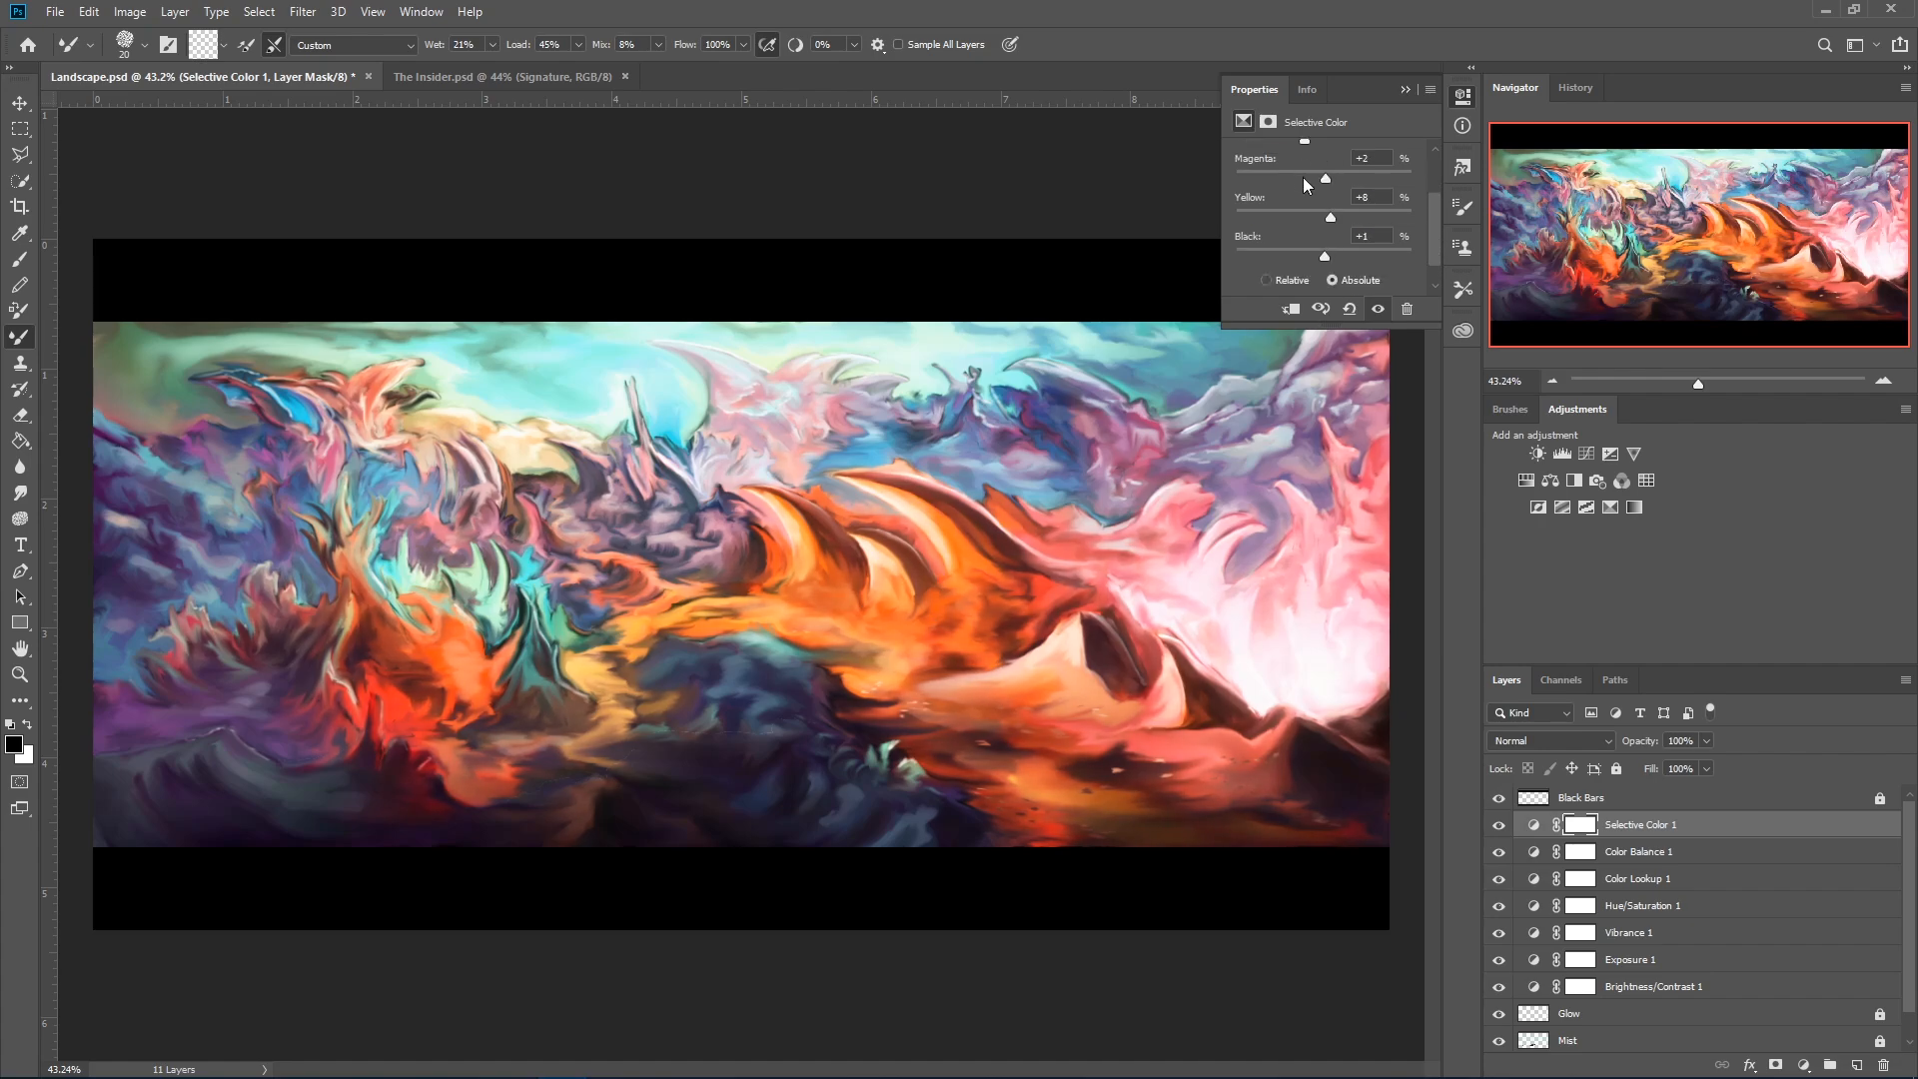
{"action": "left_click_drag", "start_coordinate": [1327, 224], "coordinate": [1328, 230]}
{"action": "scroll", "coordinate": [1333, 229], "scroll_direction": "up", "scroll_amount": 3}
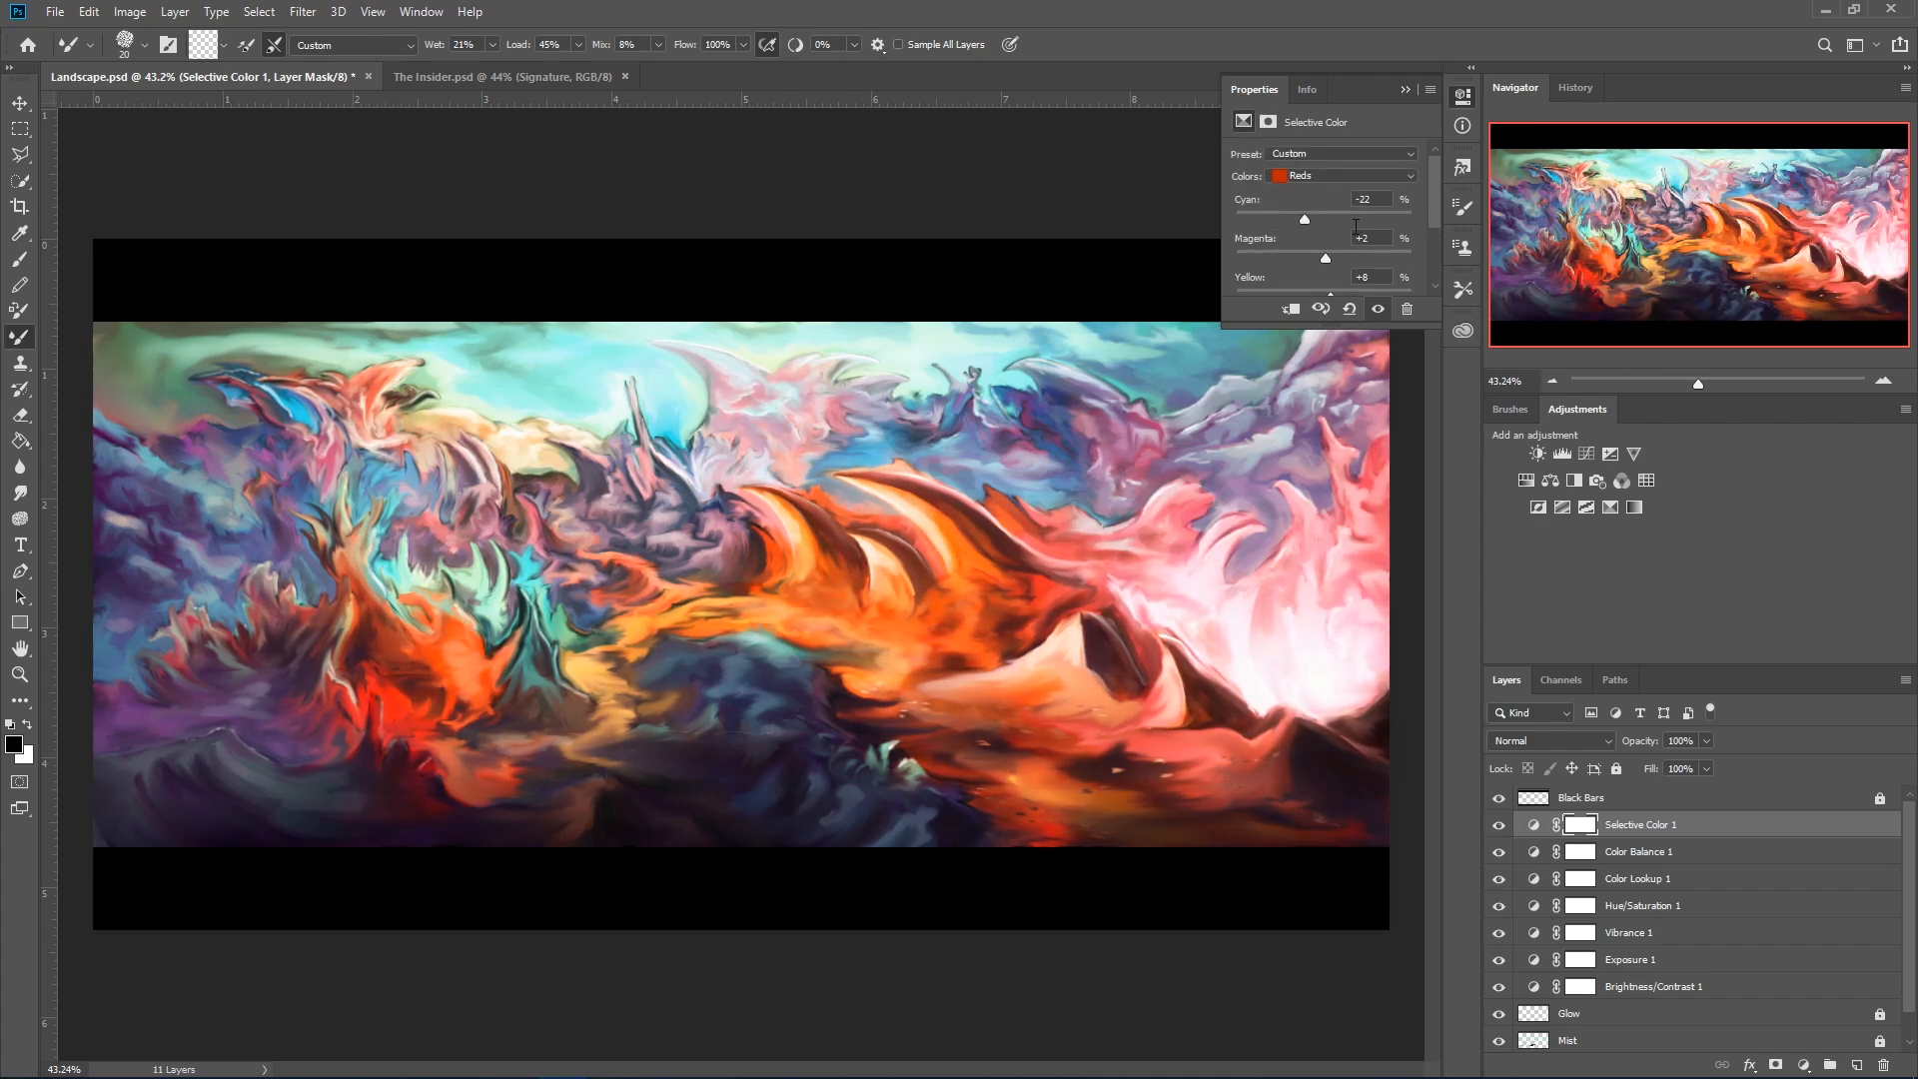
In the Selective Color adjustment, slightly reduce cyan in the Blues and set their black to -1%.
{"action": "left_click", "coordinate": [1338, 175]}
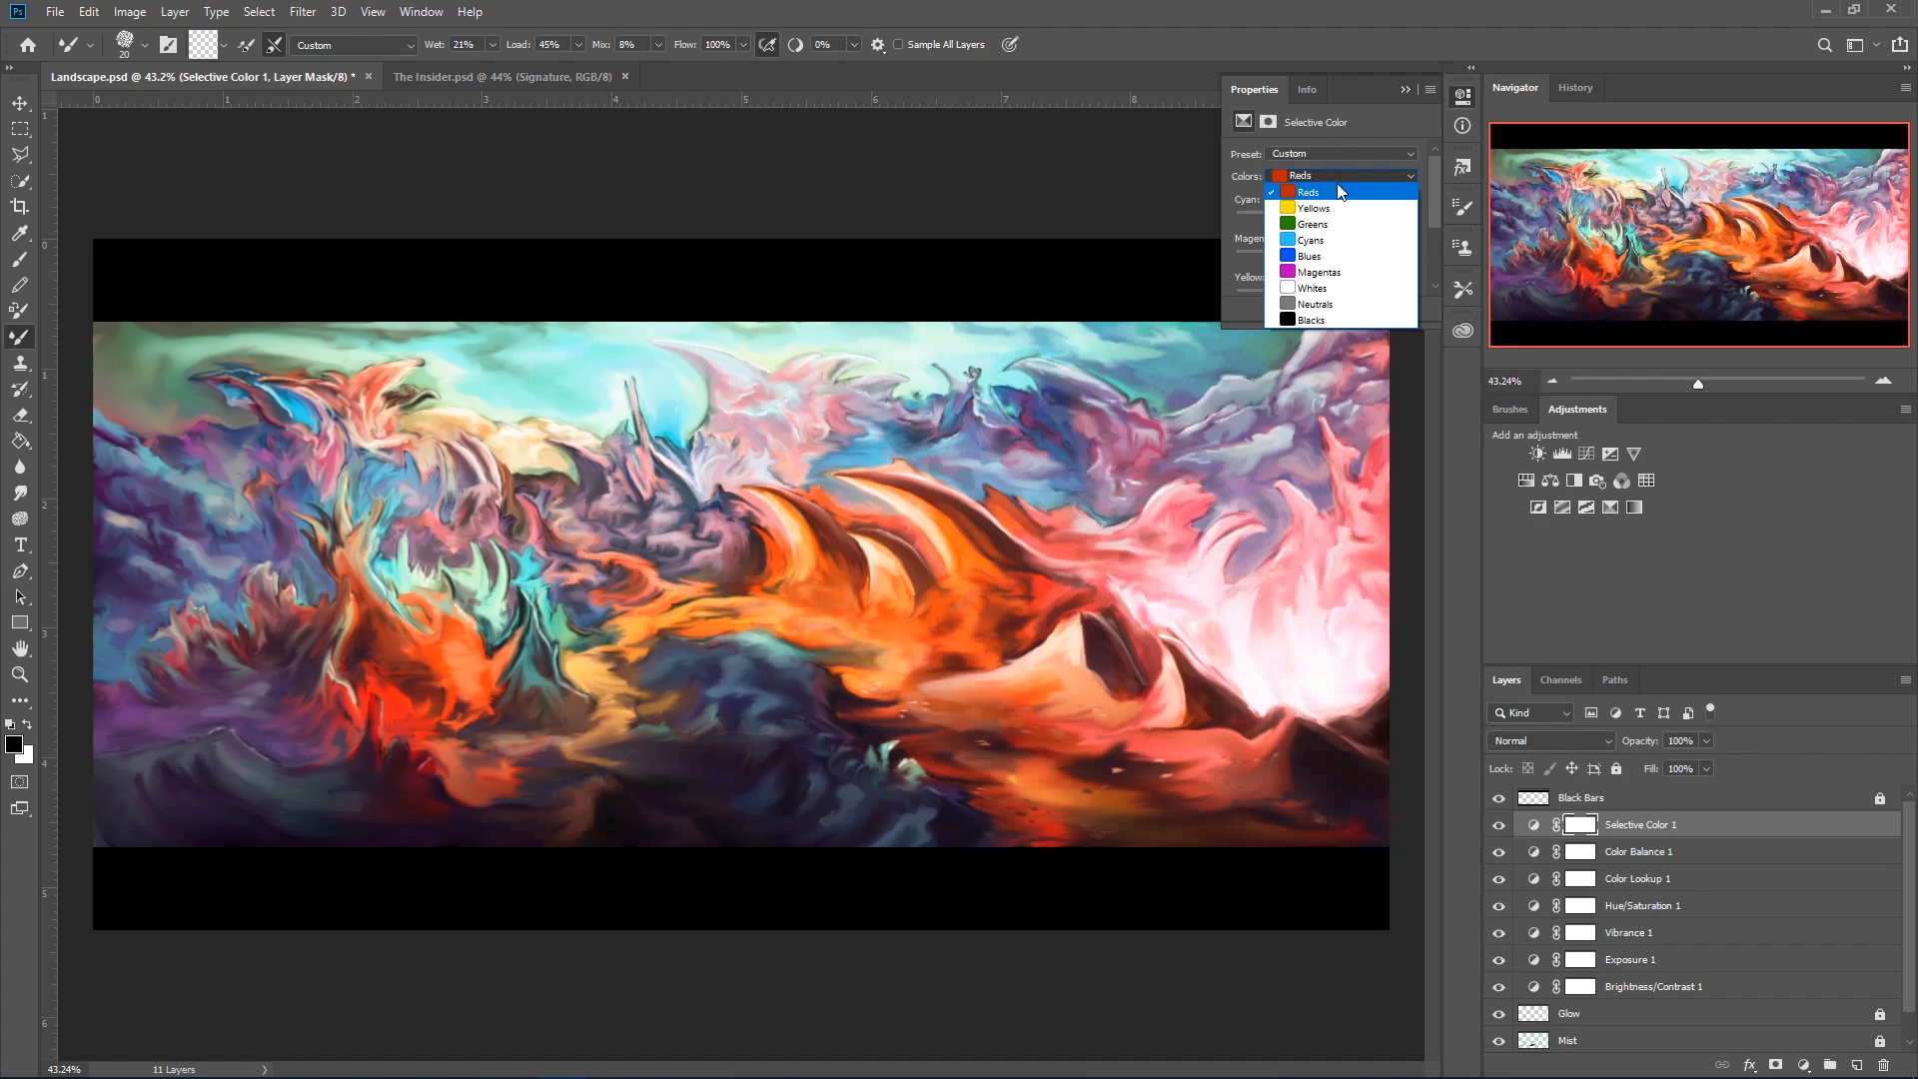
{"action": "left_click", "coordinate": [1312, 256]}
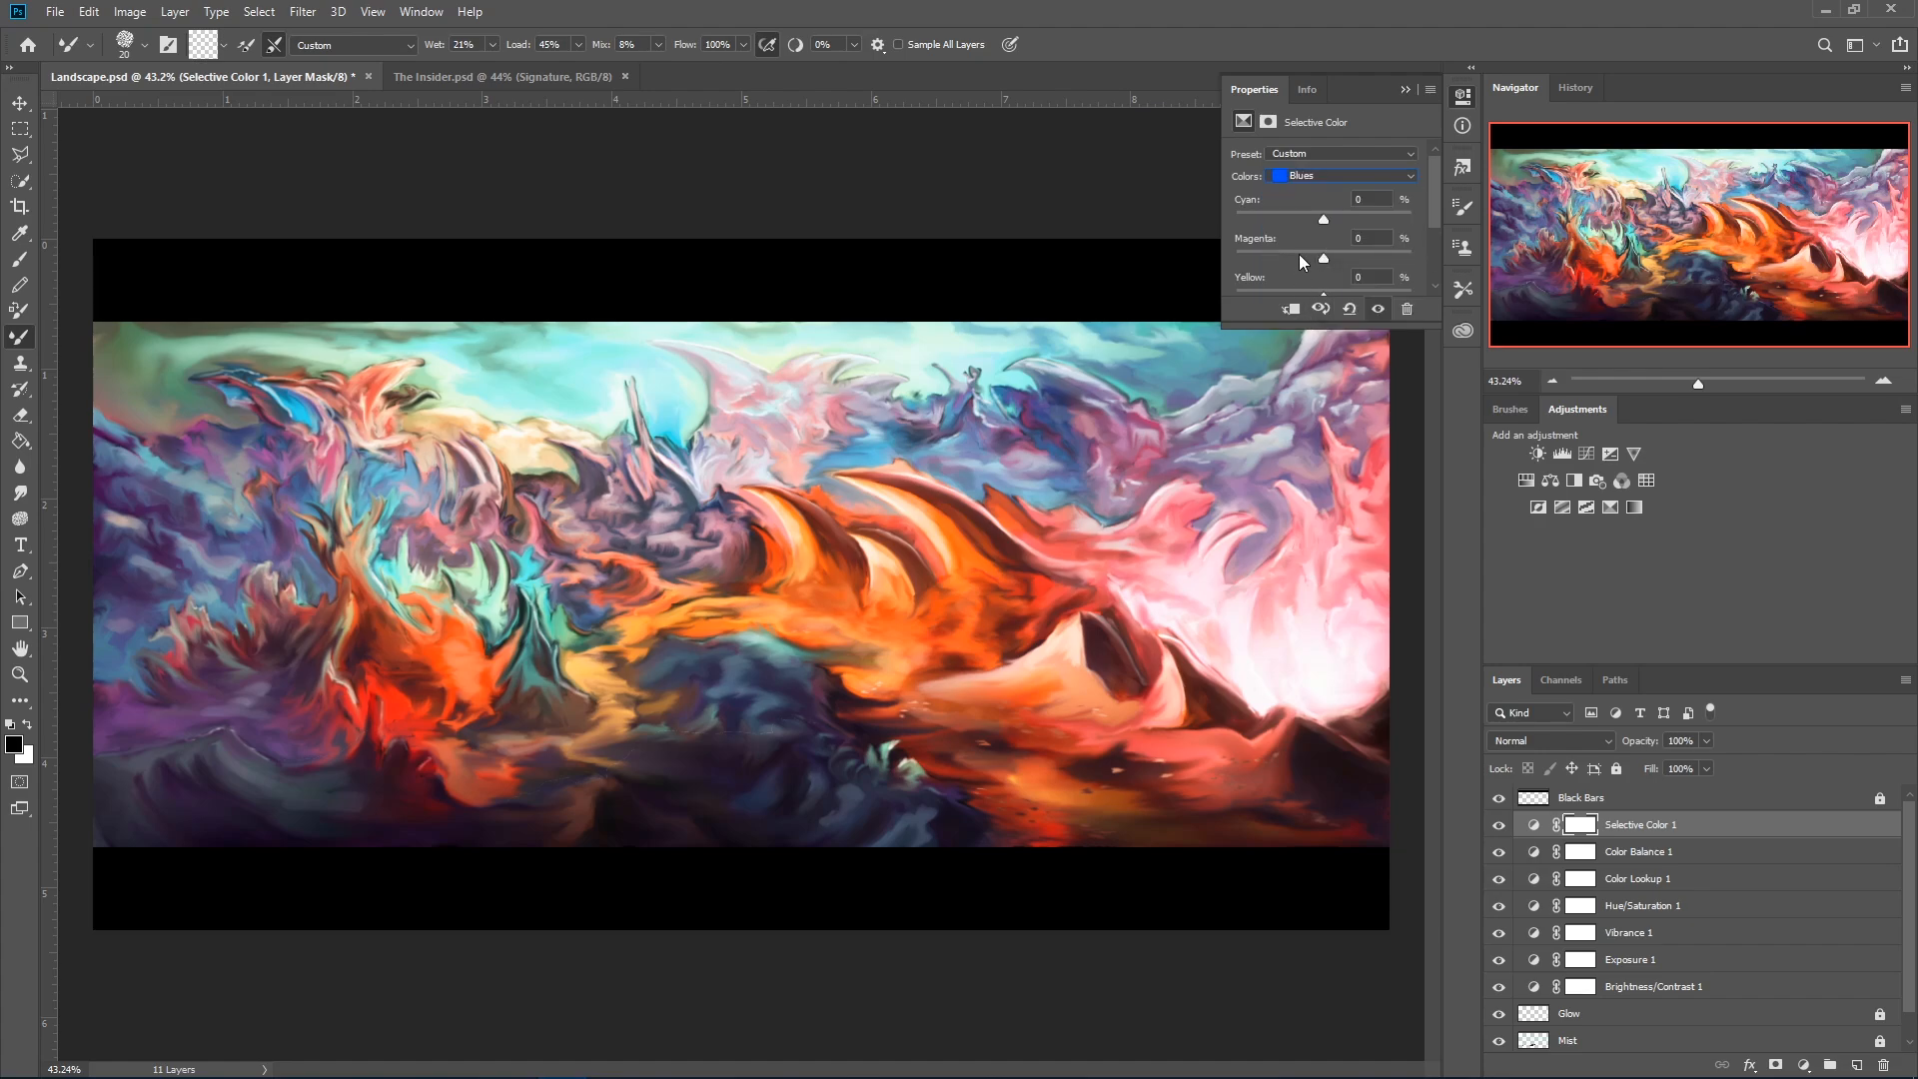
{"action": "left_click_drag", "start_coordinate": [1320, 218], "coordinate": [1317, 271]}
{"action": "scroll", "coordinate": [1310, 232], "scroll_direction": "down", "scroll_amount": 2}
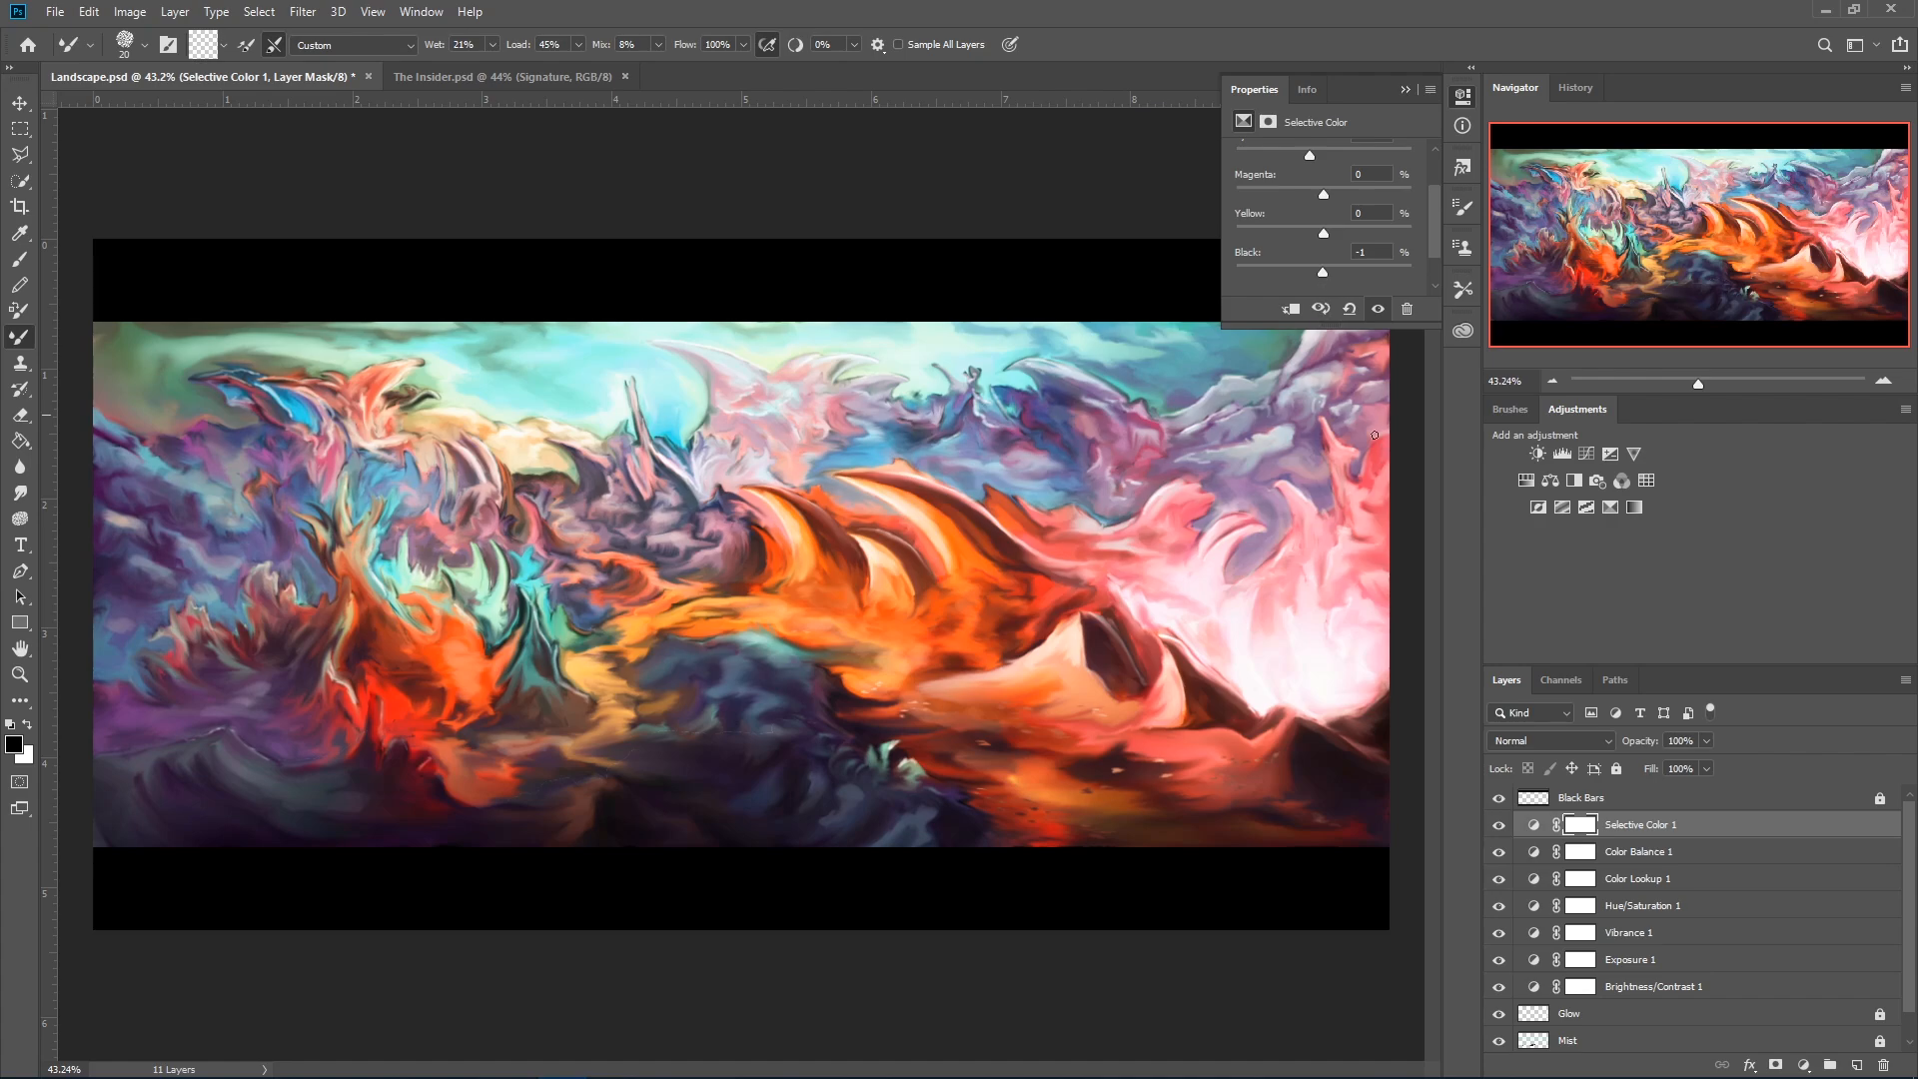
Compare the painting with and without the Selective Color adjustment, leave it visible, and close its settings.
{"action": "left_click", "coordinate": [1497, 824]}
{"action": "left_click", "coordinate": [1497, 824]}
{"action": "left_click", "coordinate": [1495, 823]}
{"action": "left_click", "coordinate": [1495, 823]}
{"action": "left_click", "coordinate": [1402, 89]}
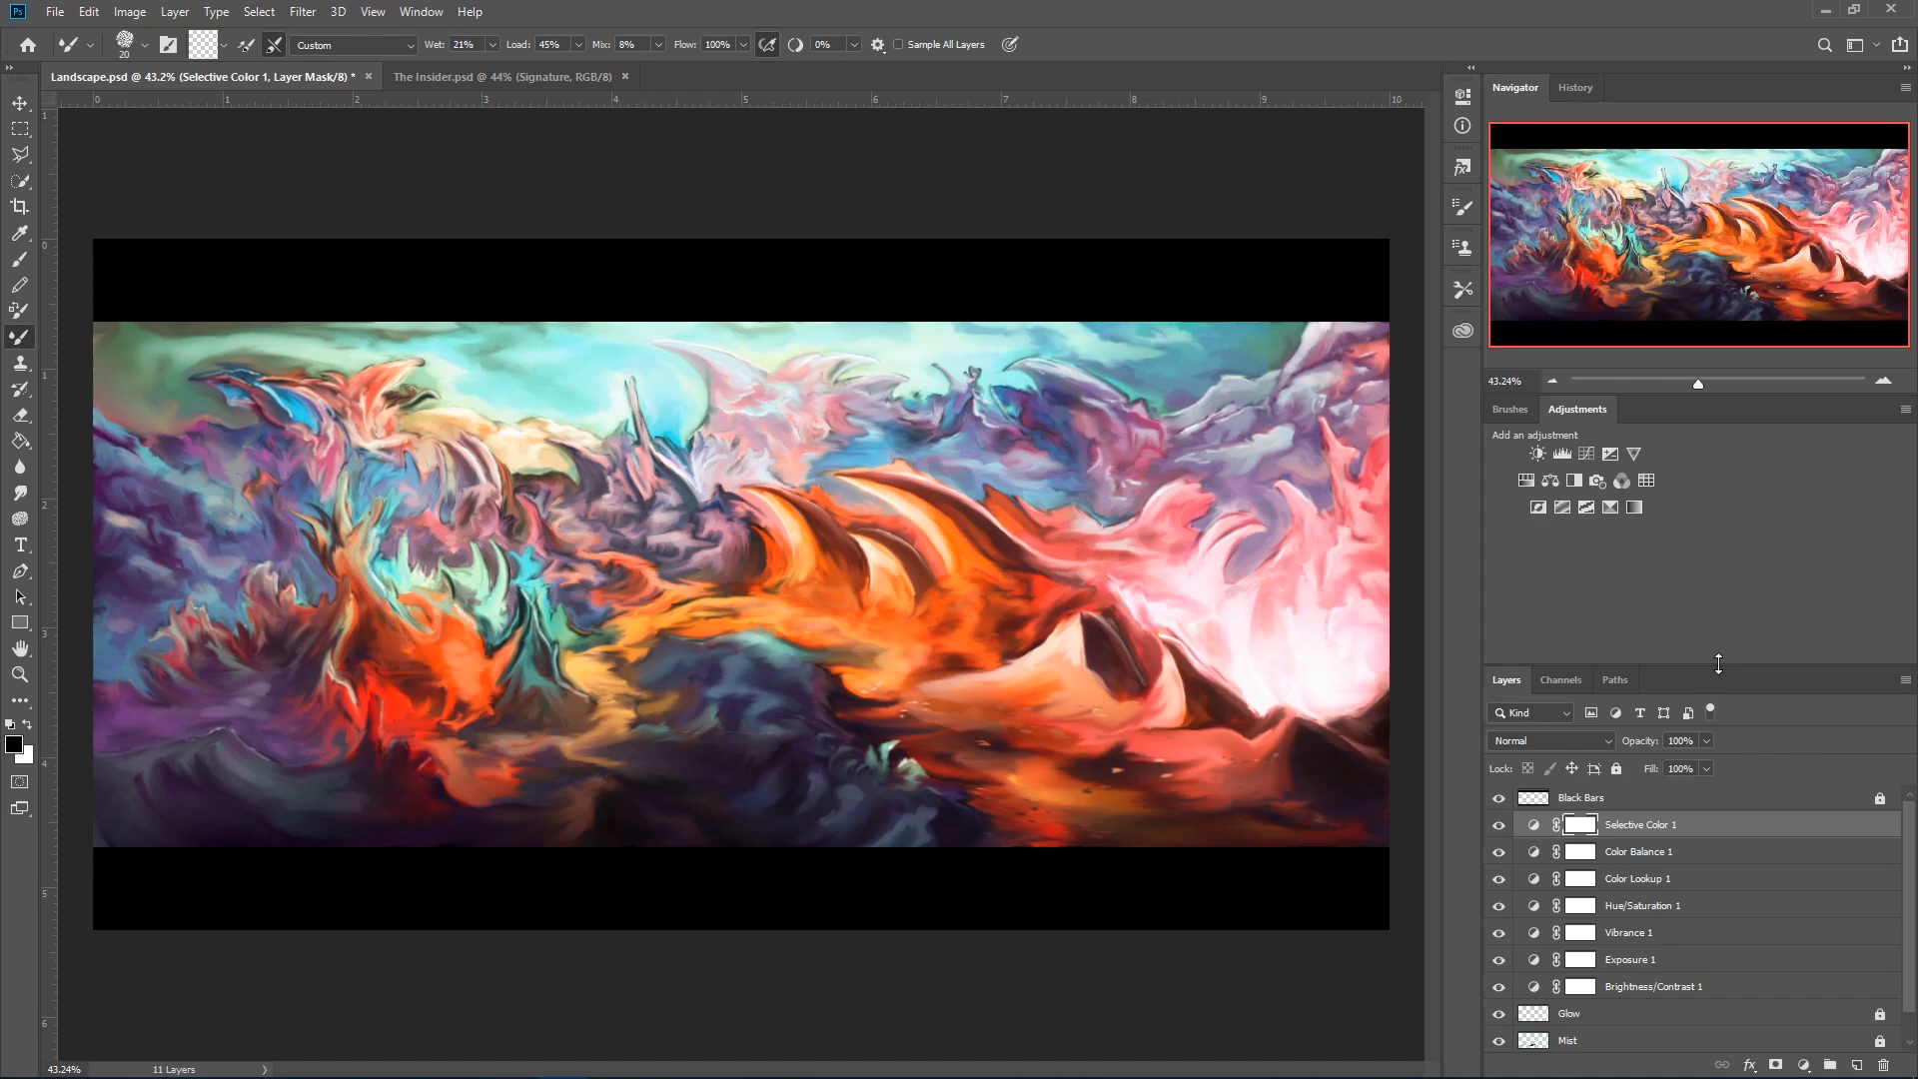
Enlarge the layer list and repeatedly compare the painting with all seven adjustment layers hidden and shown, leaving them visible.
{"action": "left_click_drag", "start_coordinate": [1718, 663], "coordinate": [1710, 531]}
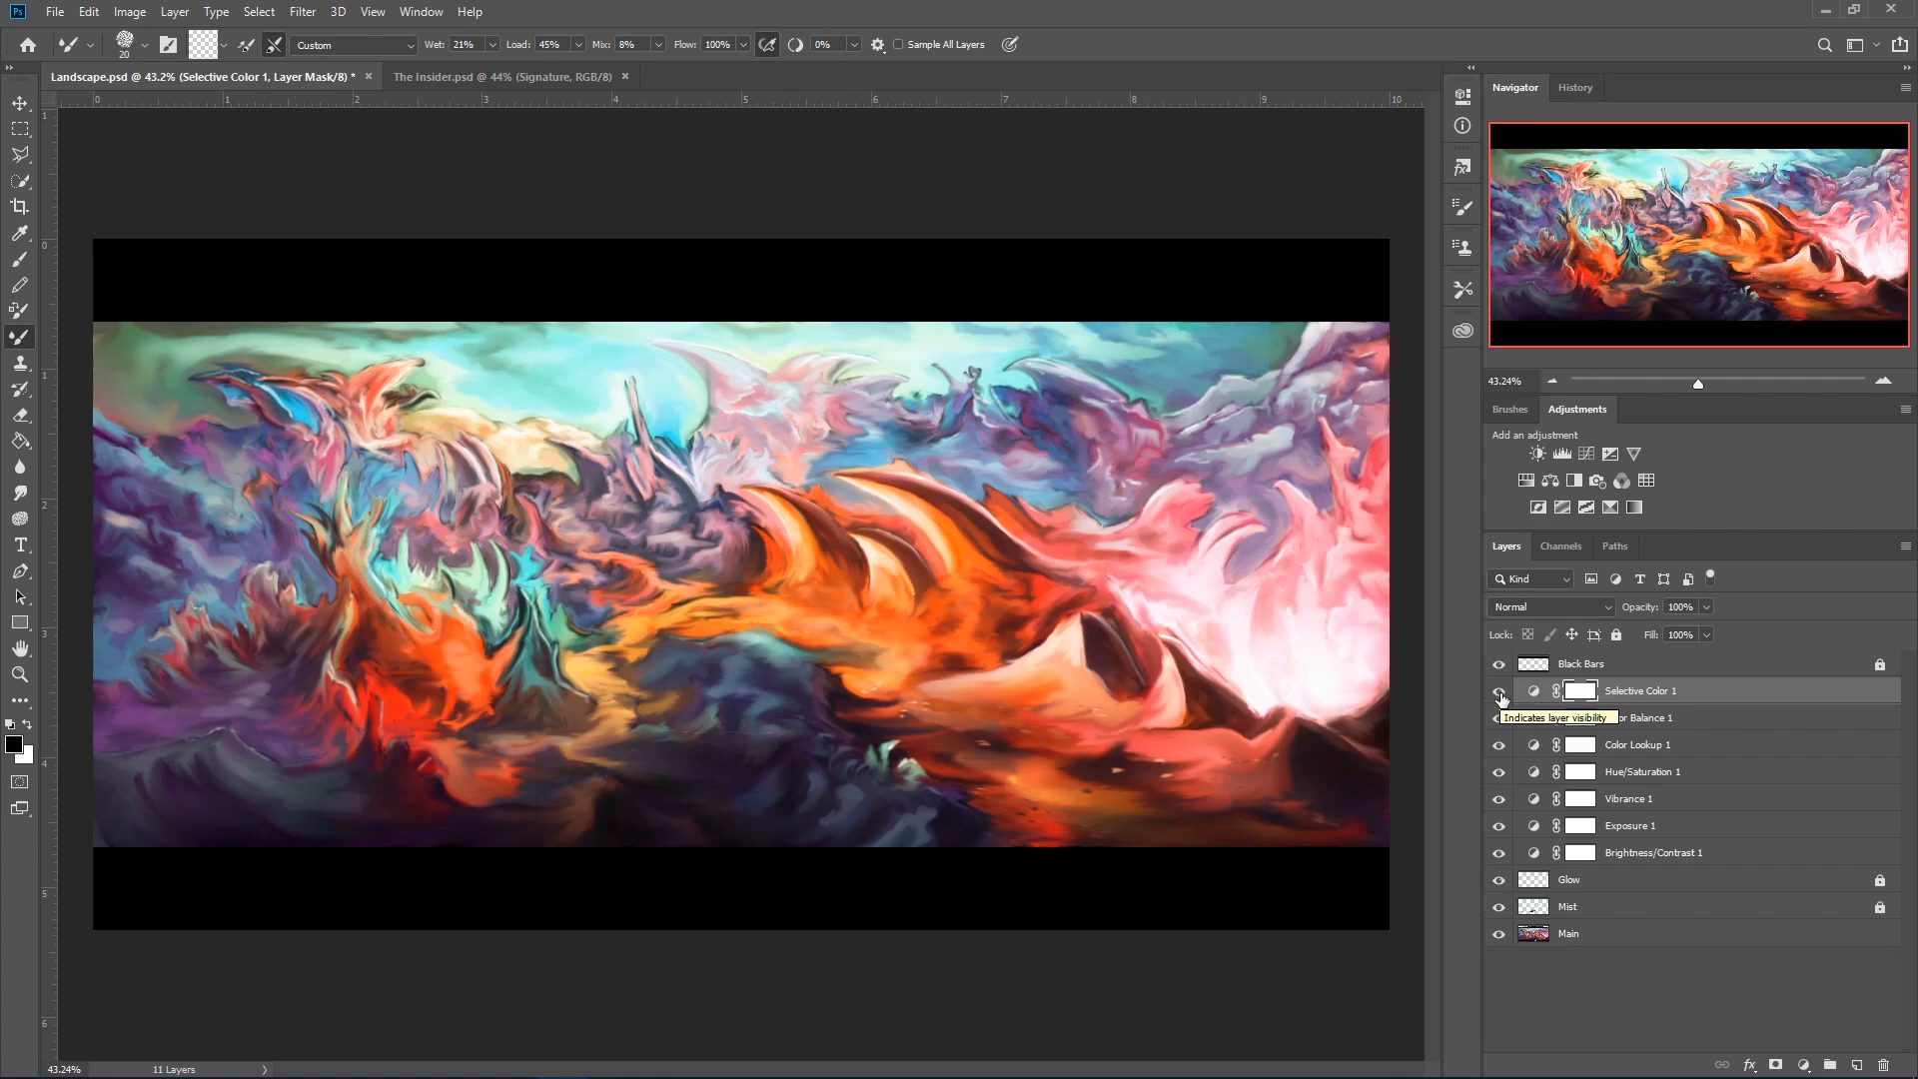
{"action": "left_click_drag", "start_coordinate": [1499, 693], "coordinate": [1499, 854]}
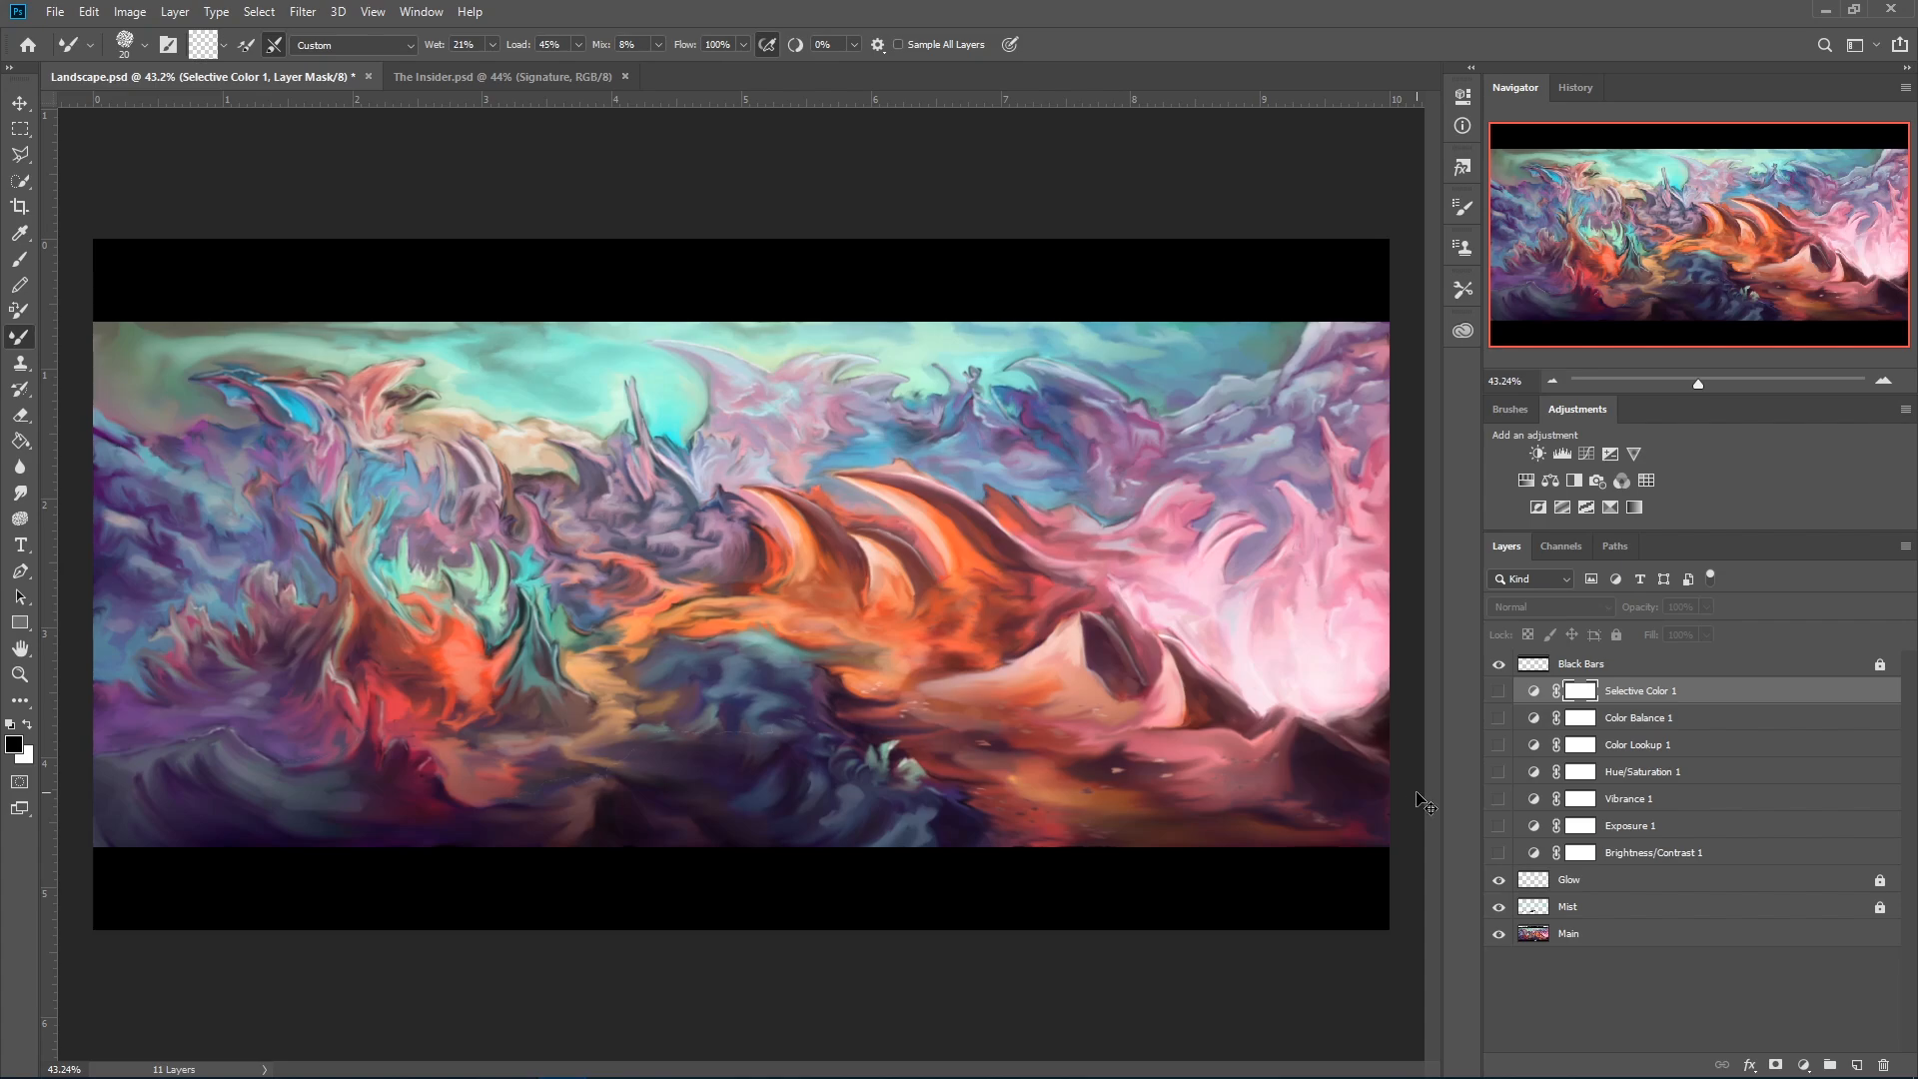
{"action": "key", "text": "ctrl+z"}
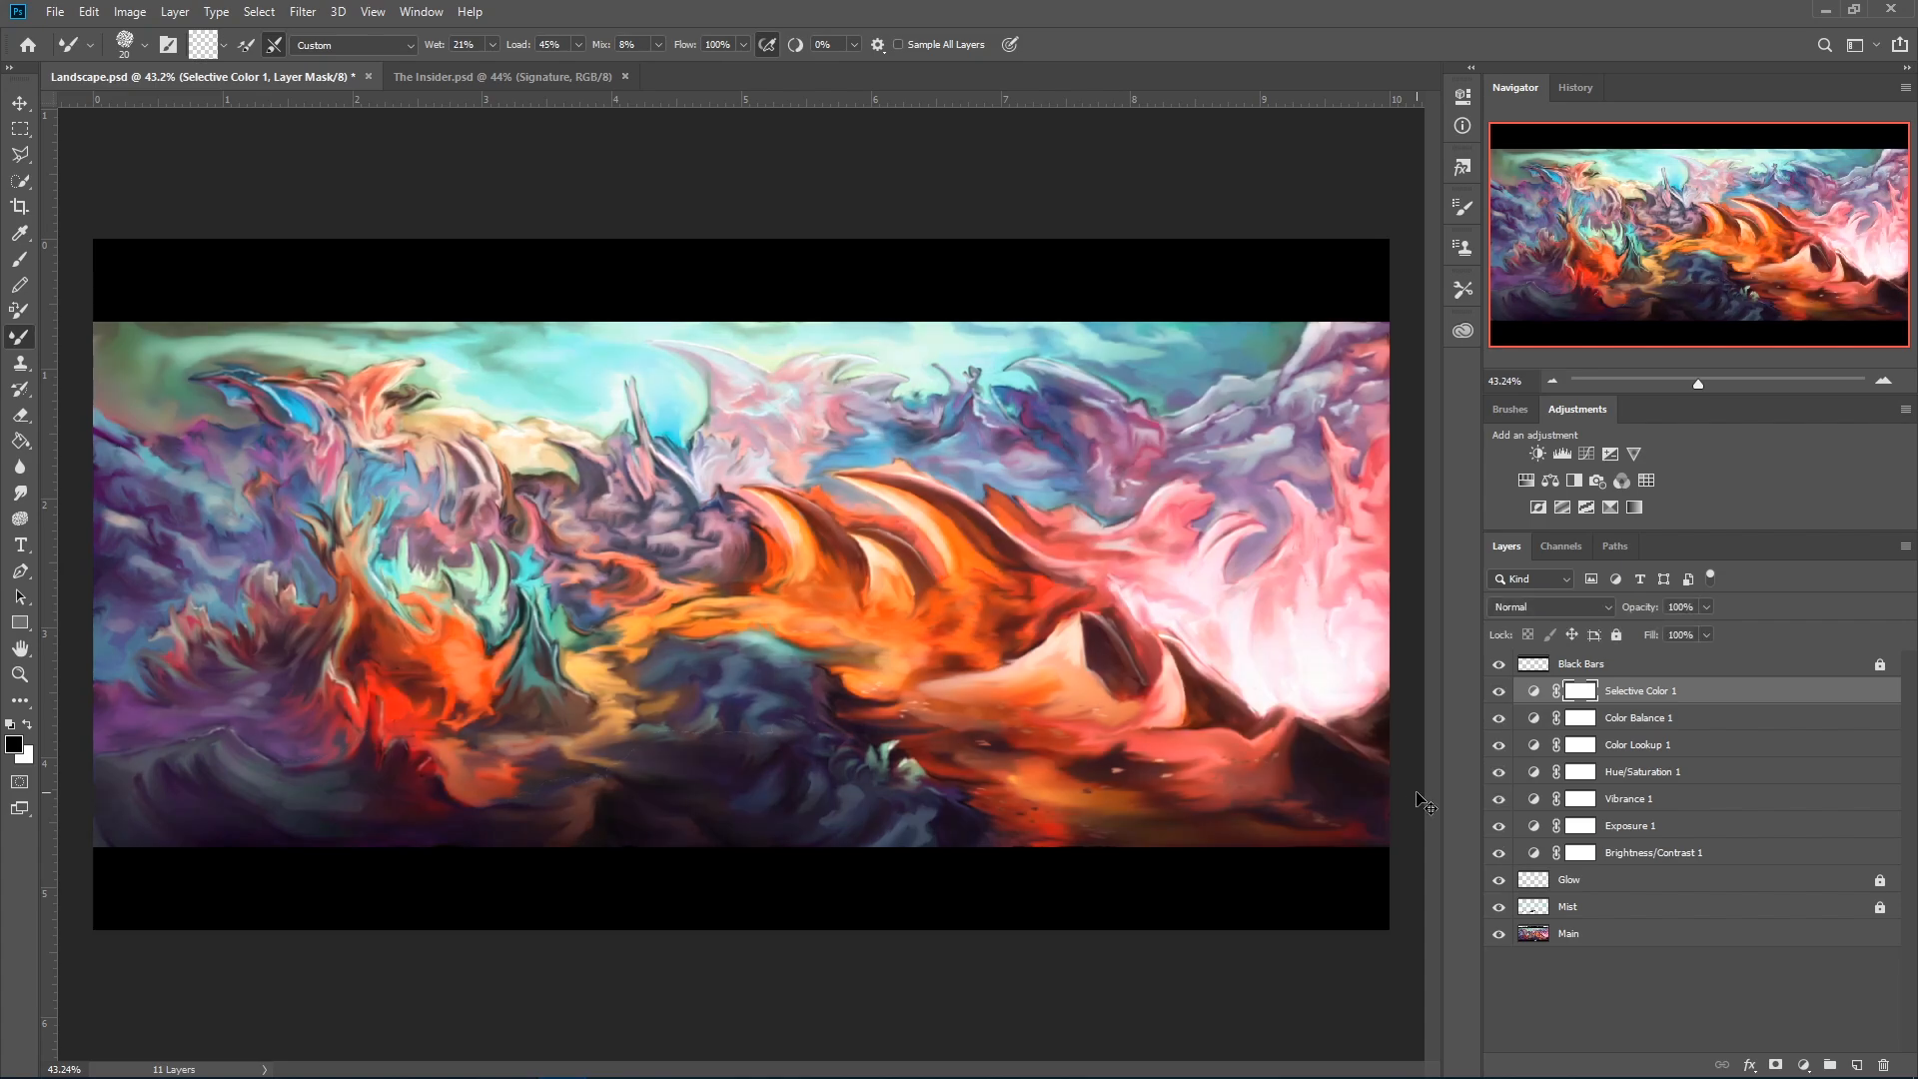
{"action": "key", "text": "ctrl+shift+z"}
{"action": "key", "text": "ctrl+z"}
{"action": "key", "text": "ctrl+shift+z"}
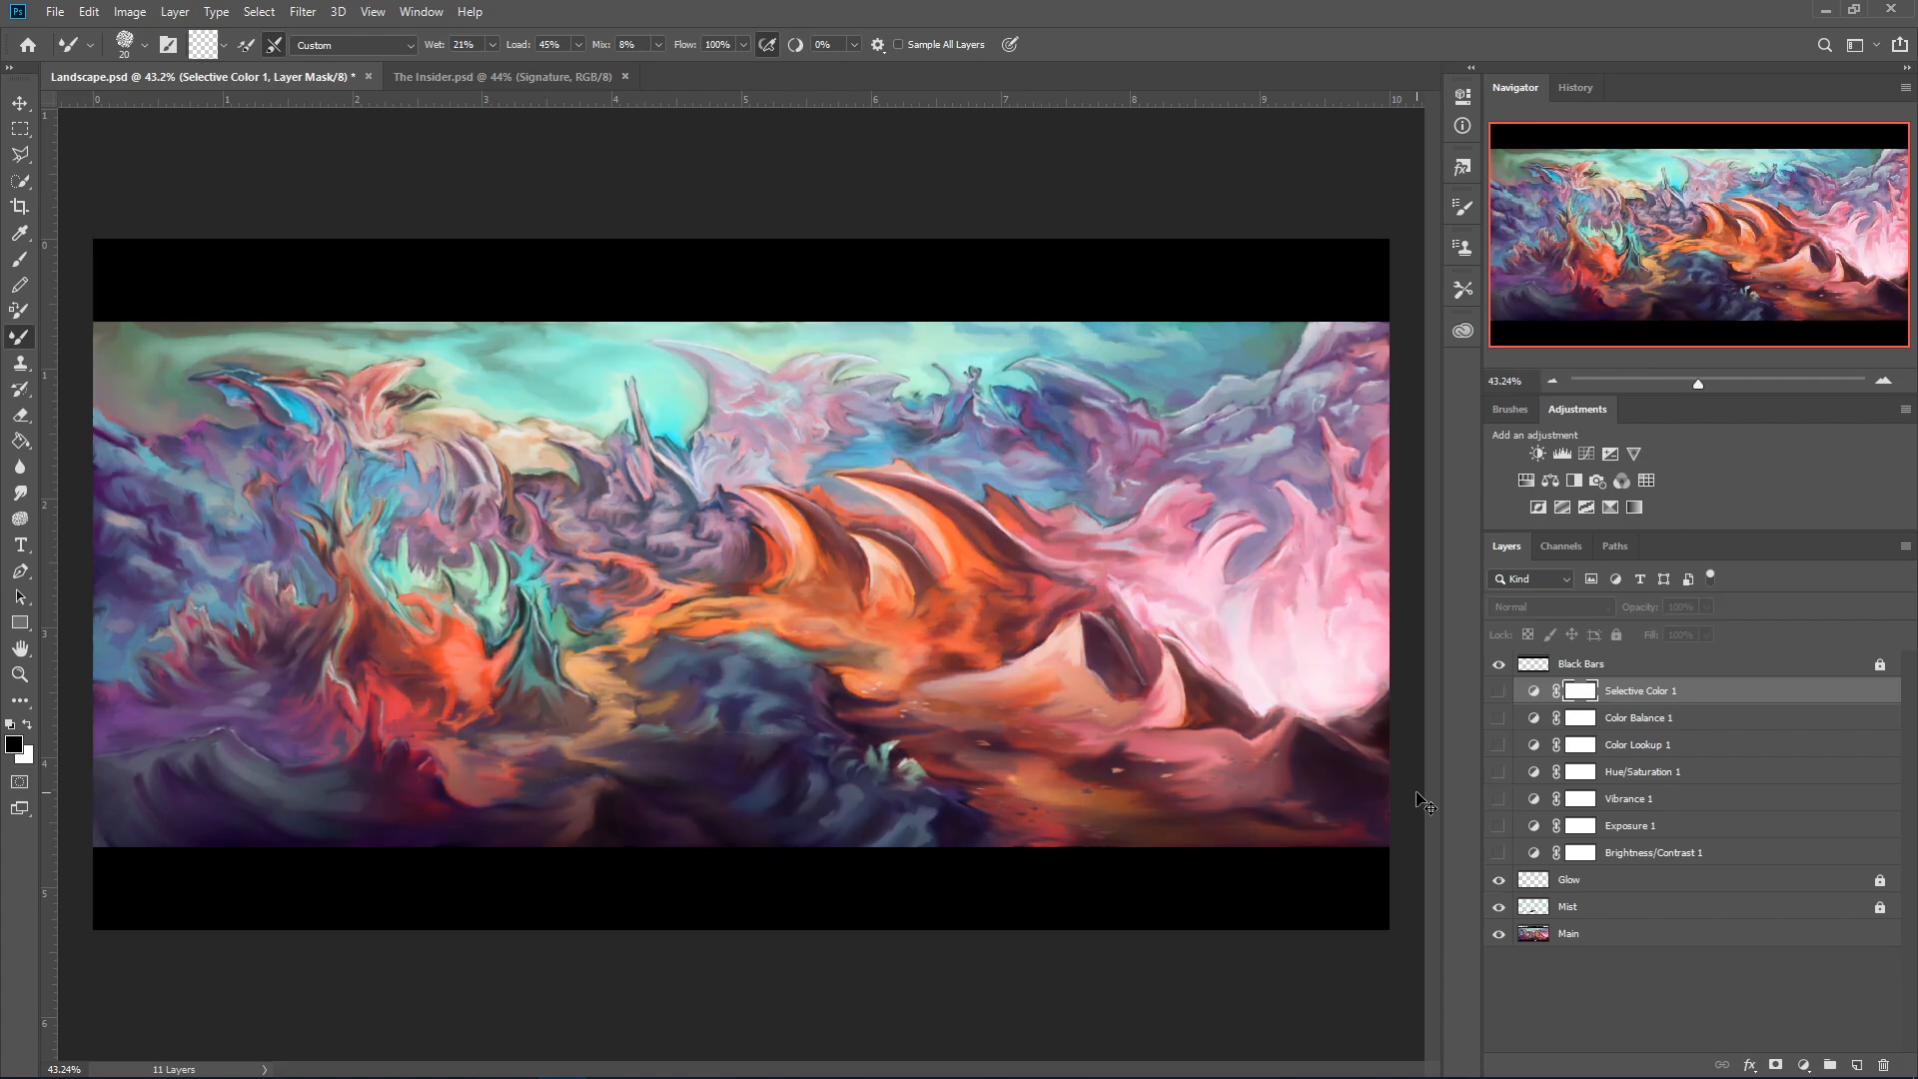
{"action": "key", "text": "ctrl+z"}
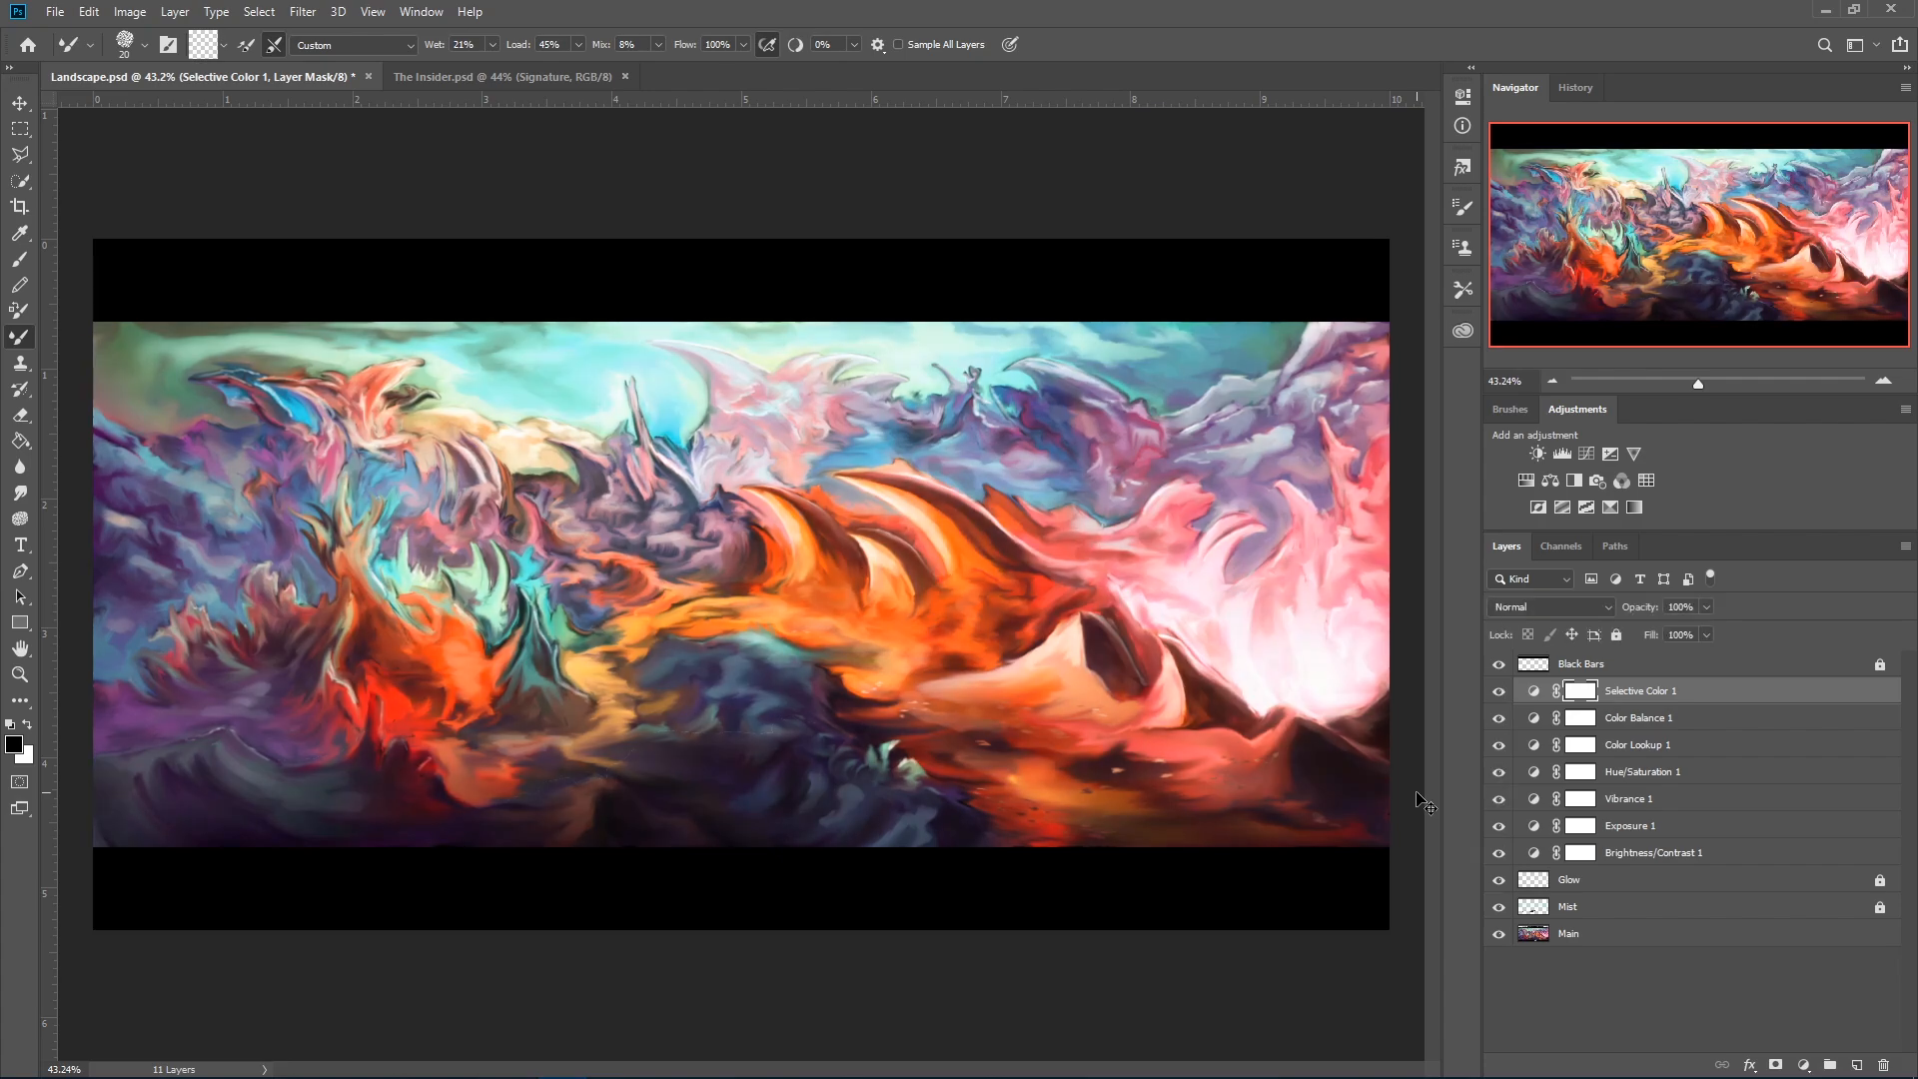
{"action": "key", "text": "ctrl+shift+z"}
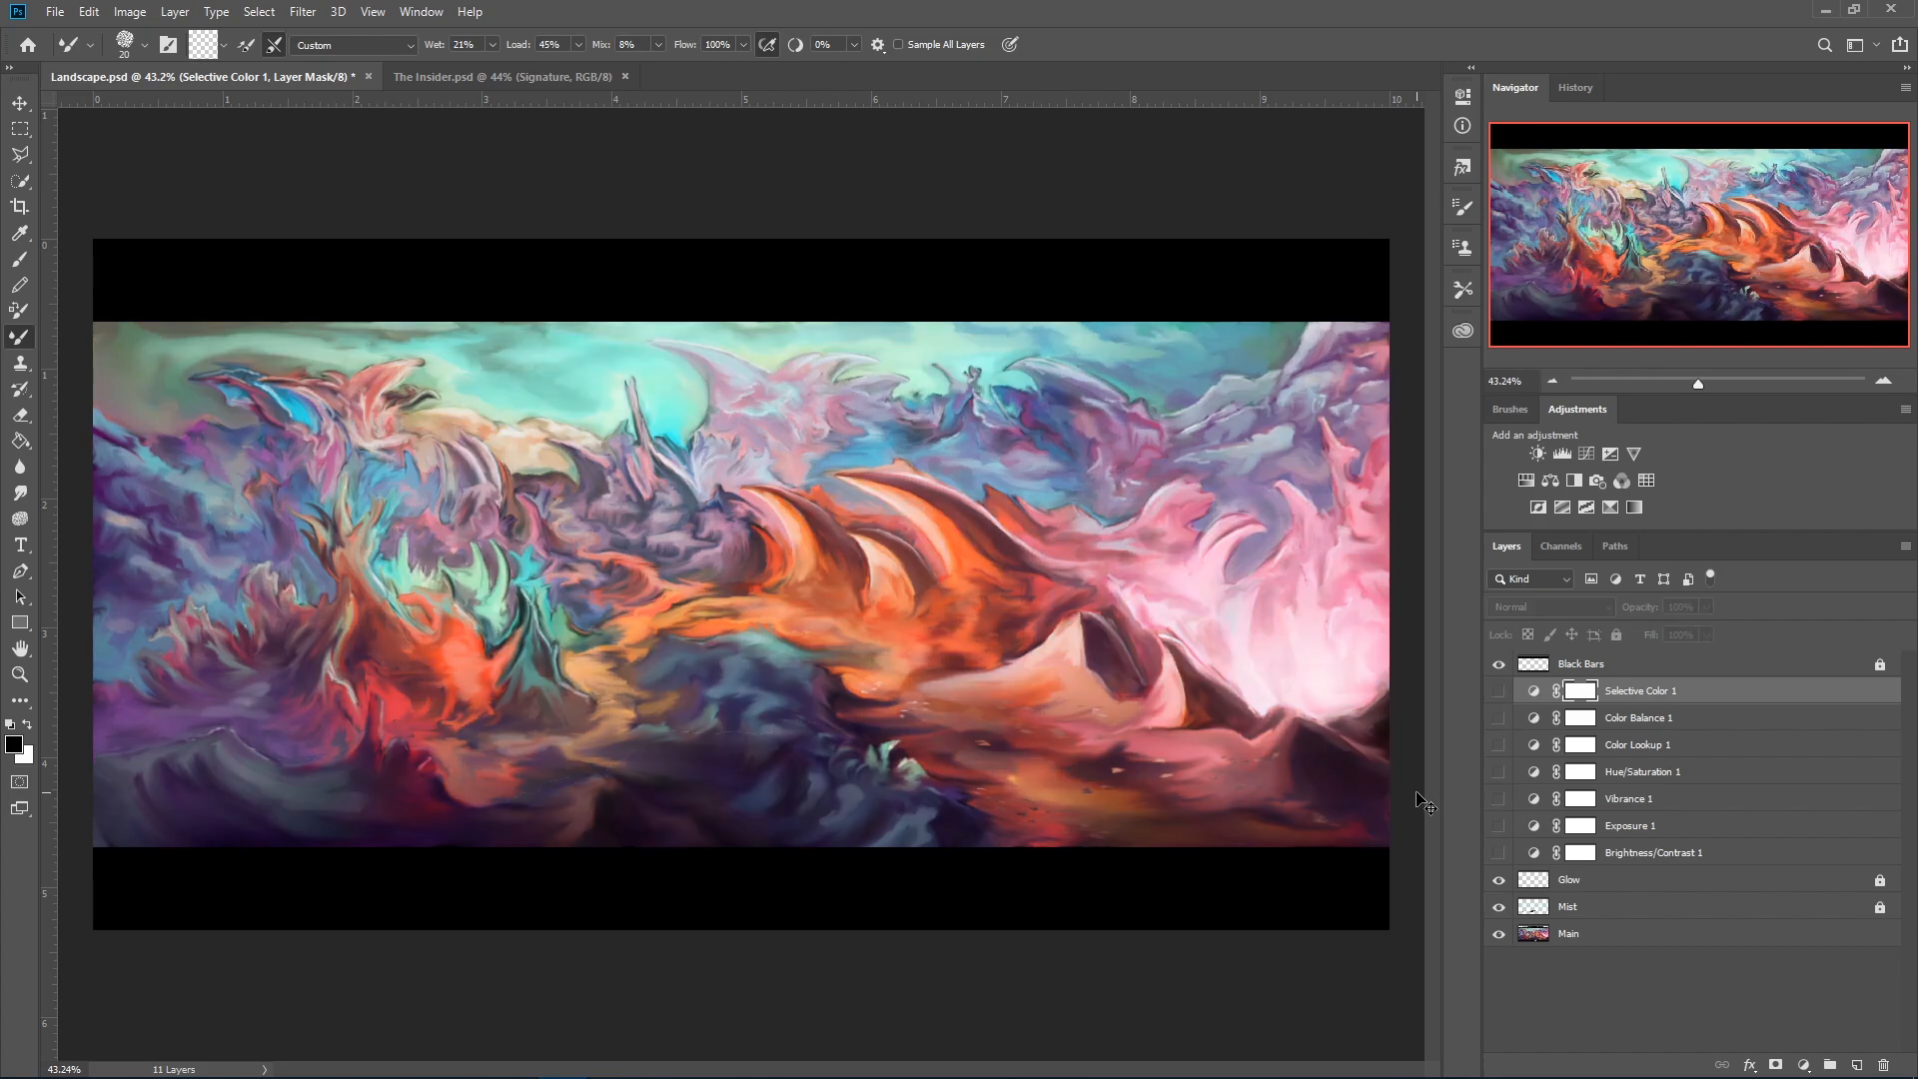
{"action": "key", "text": "ctrl+z"}
{"action": "key", "text": "ctrl+shift+z"}
{"action": "key", "text": "ctrl+z"}
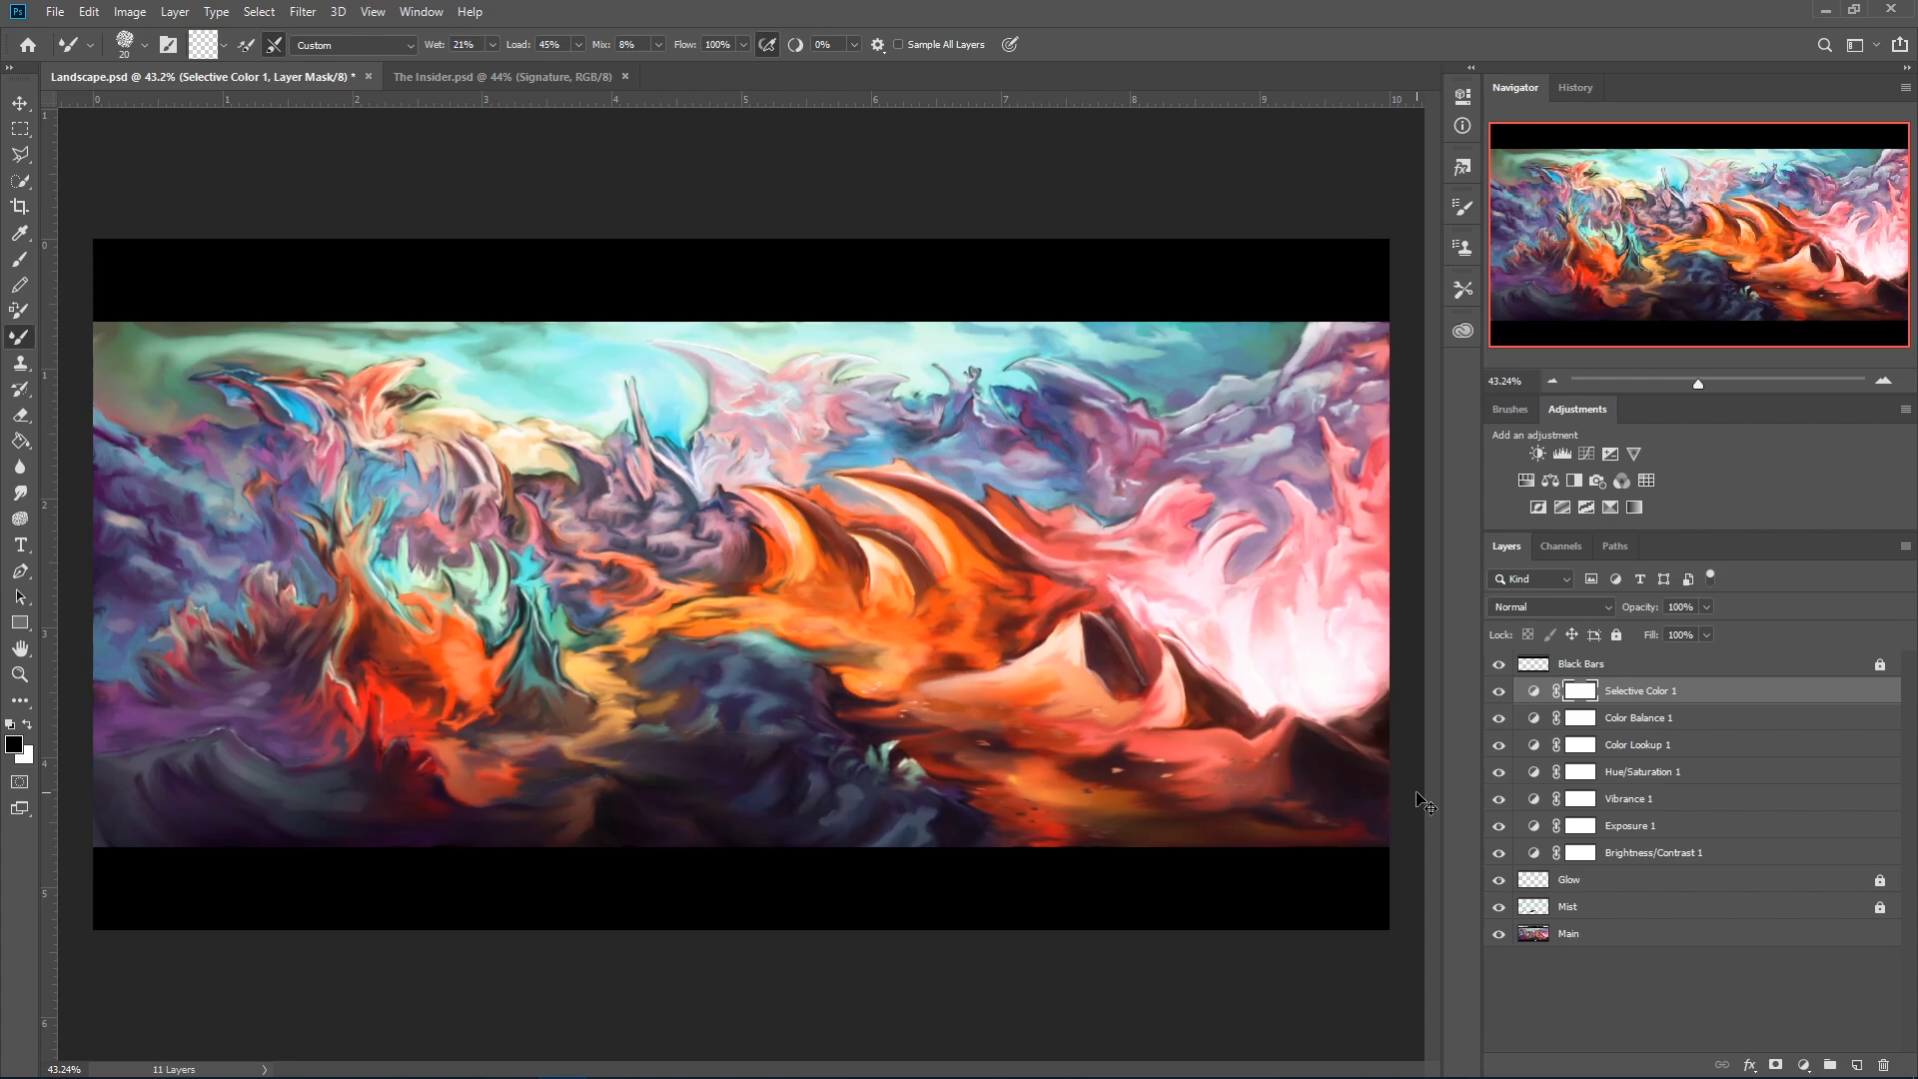
{"action": "key", "text": "ctrl+shift+z"}
{"action": "key", "text": "ctrl+z"}
Reduce the Brightness/Contrast layer's opacity to 76% and check its effect by toggling its visibility.
{"action": "left_click", "coordinate": [1638, 854]}
{"action": "left_click_drag", "start_coordinate": [1634, 608], "coordinate": [1606, 629]}
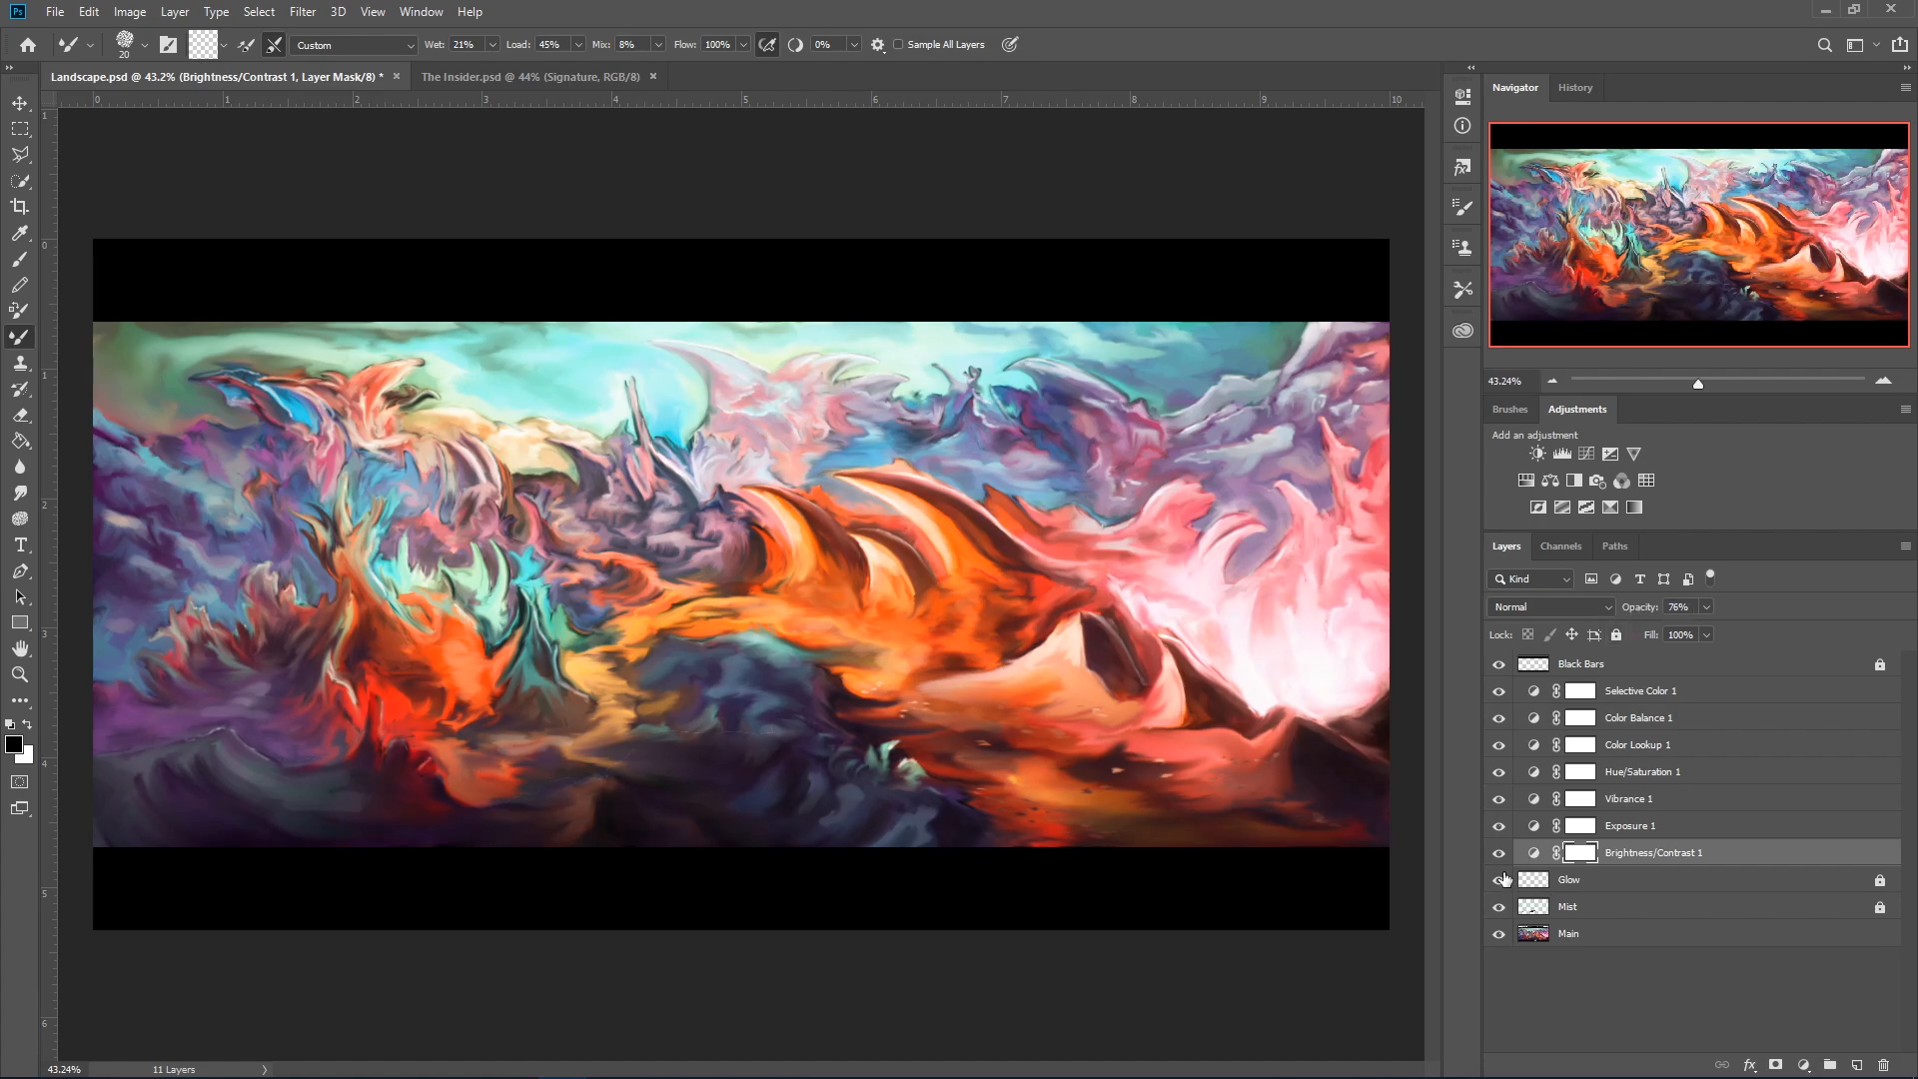
{"action": "left_click", "coordinate": [1498, 853]}
{"action": "left_click", "coordinate": [1498, 854]}
Reduce the Exposure layer's opacity to 76% and check the effect by toggling layer visibility.
{"action": "left_click", "coordinate": [1613, 827]}
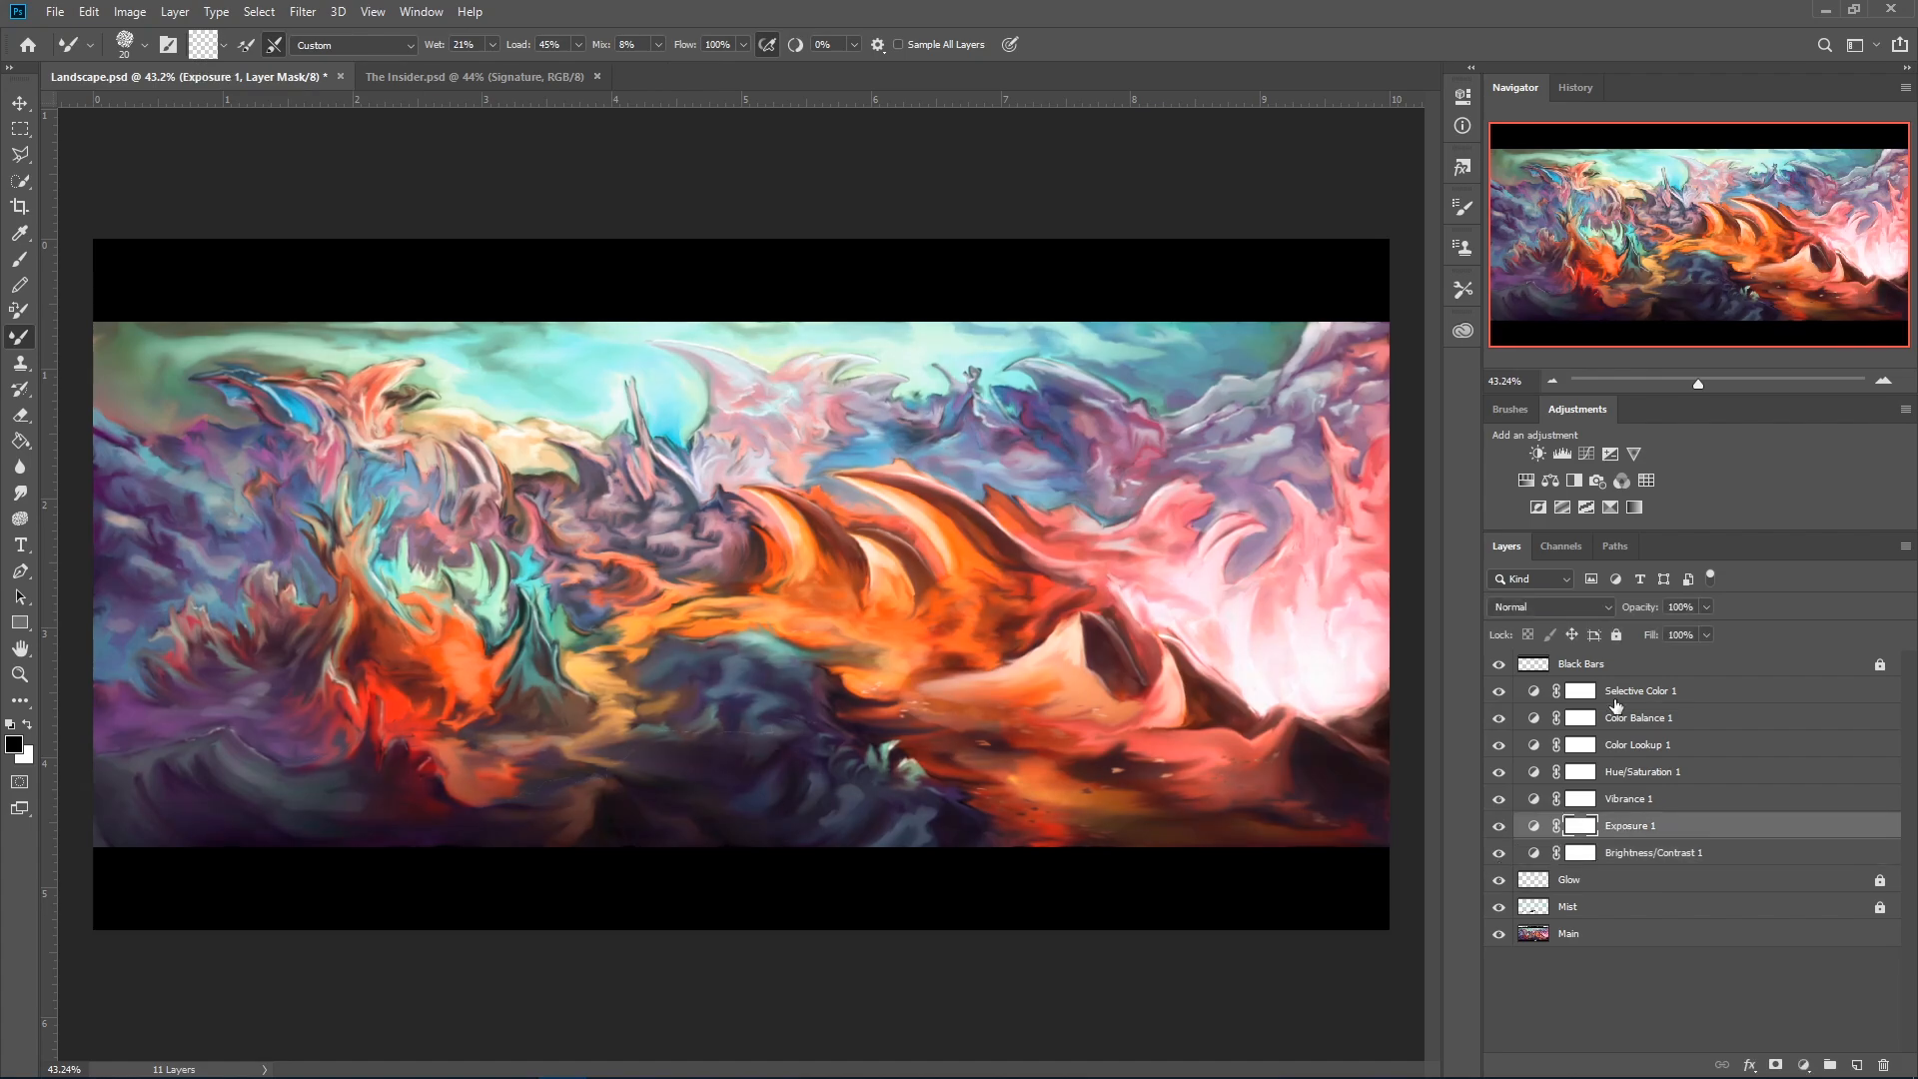
{"action": "left_click_drag", "start_coordinate": [1638, 601], "coordinate": [1612, 611]}
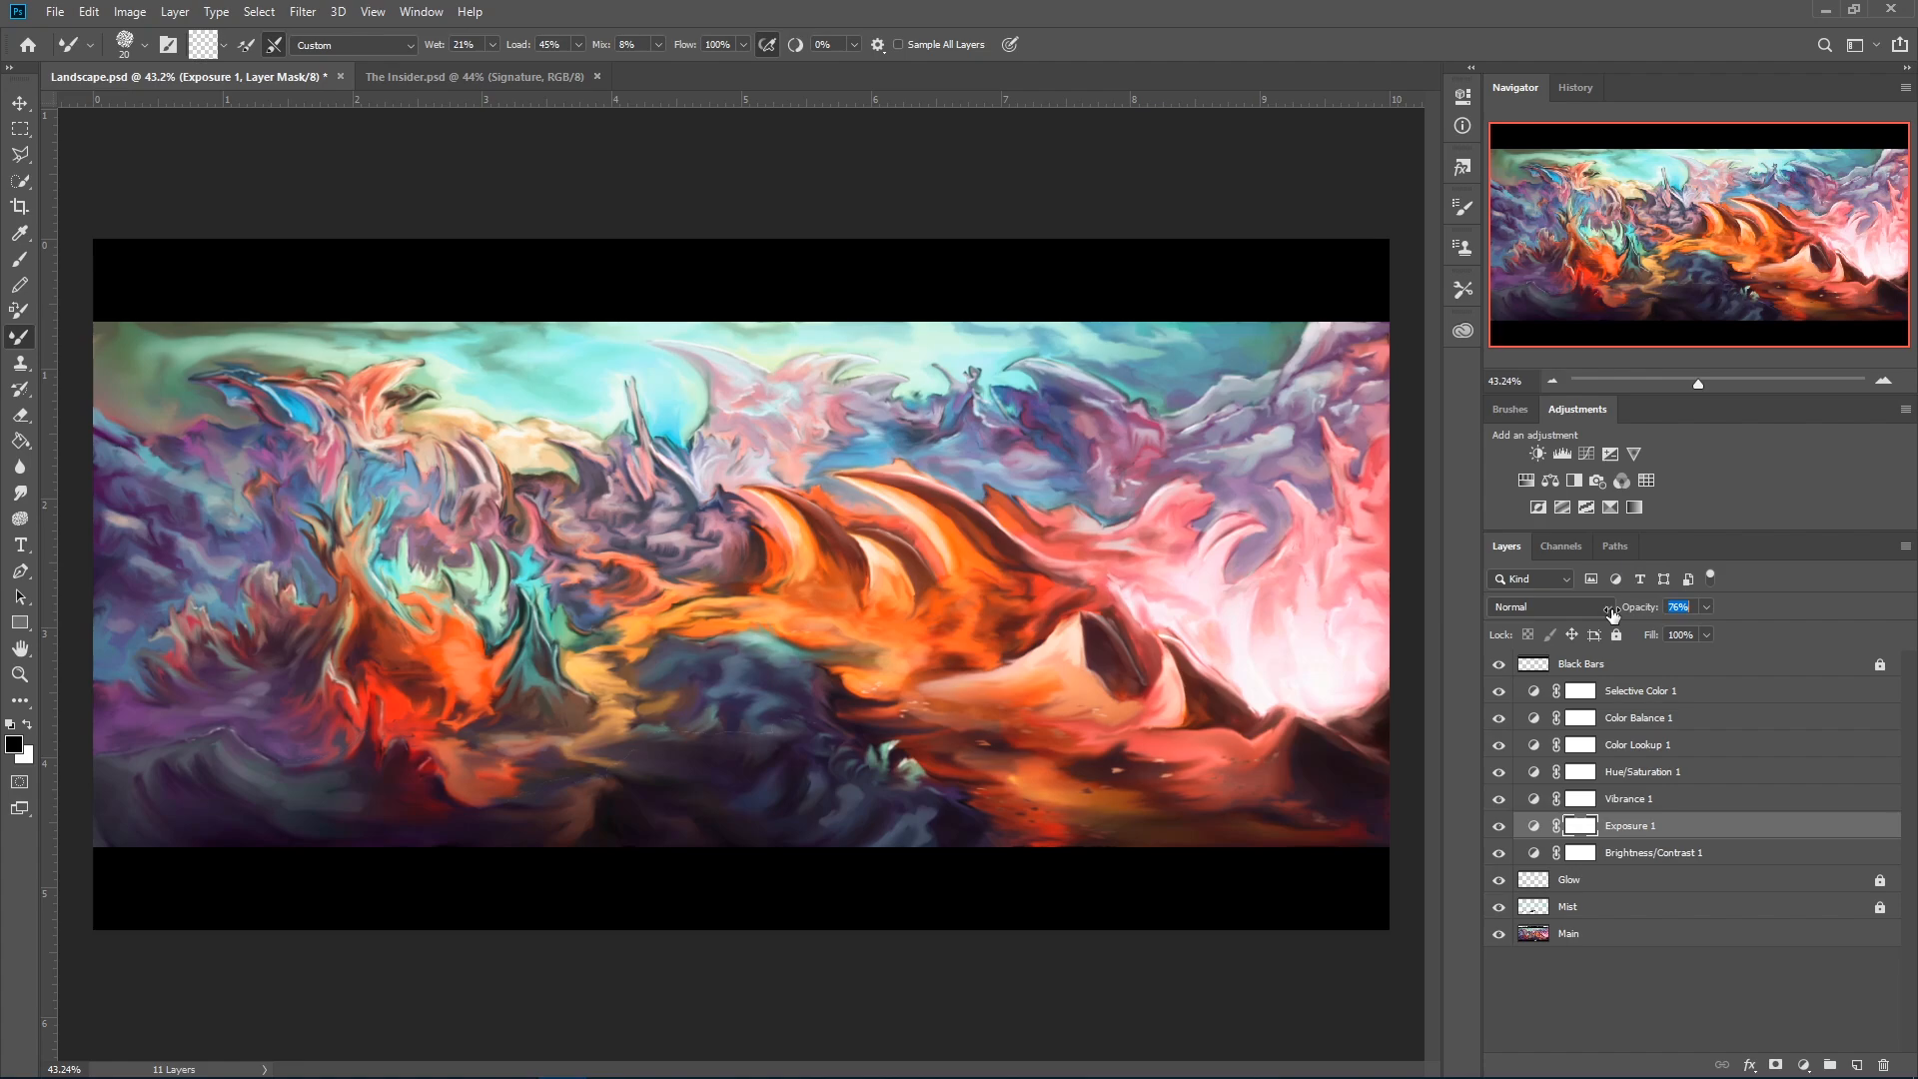
{"action": "left_click", "coordinate": [1498, 826]}
{"action": "left_click", "coordinate": [1498, 826]}
{"action": "mouse_move", "coordinate": [1498, 852]}
{"action": "left_mouse_down"}
{"action": "mouse_move", "coordinate": [1503, 702]}
{"action": "mouse_move", "coordinate": [1505, 864]}
{"action": "left_mouse_up"}
Select the Main layer and open the Smart Sharpen filter for it.
{"action": "left_click", "coordinate": [1573, 935]}
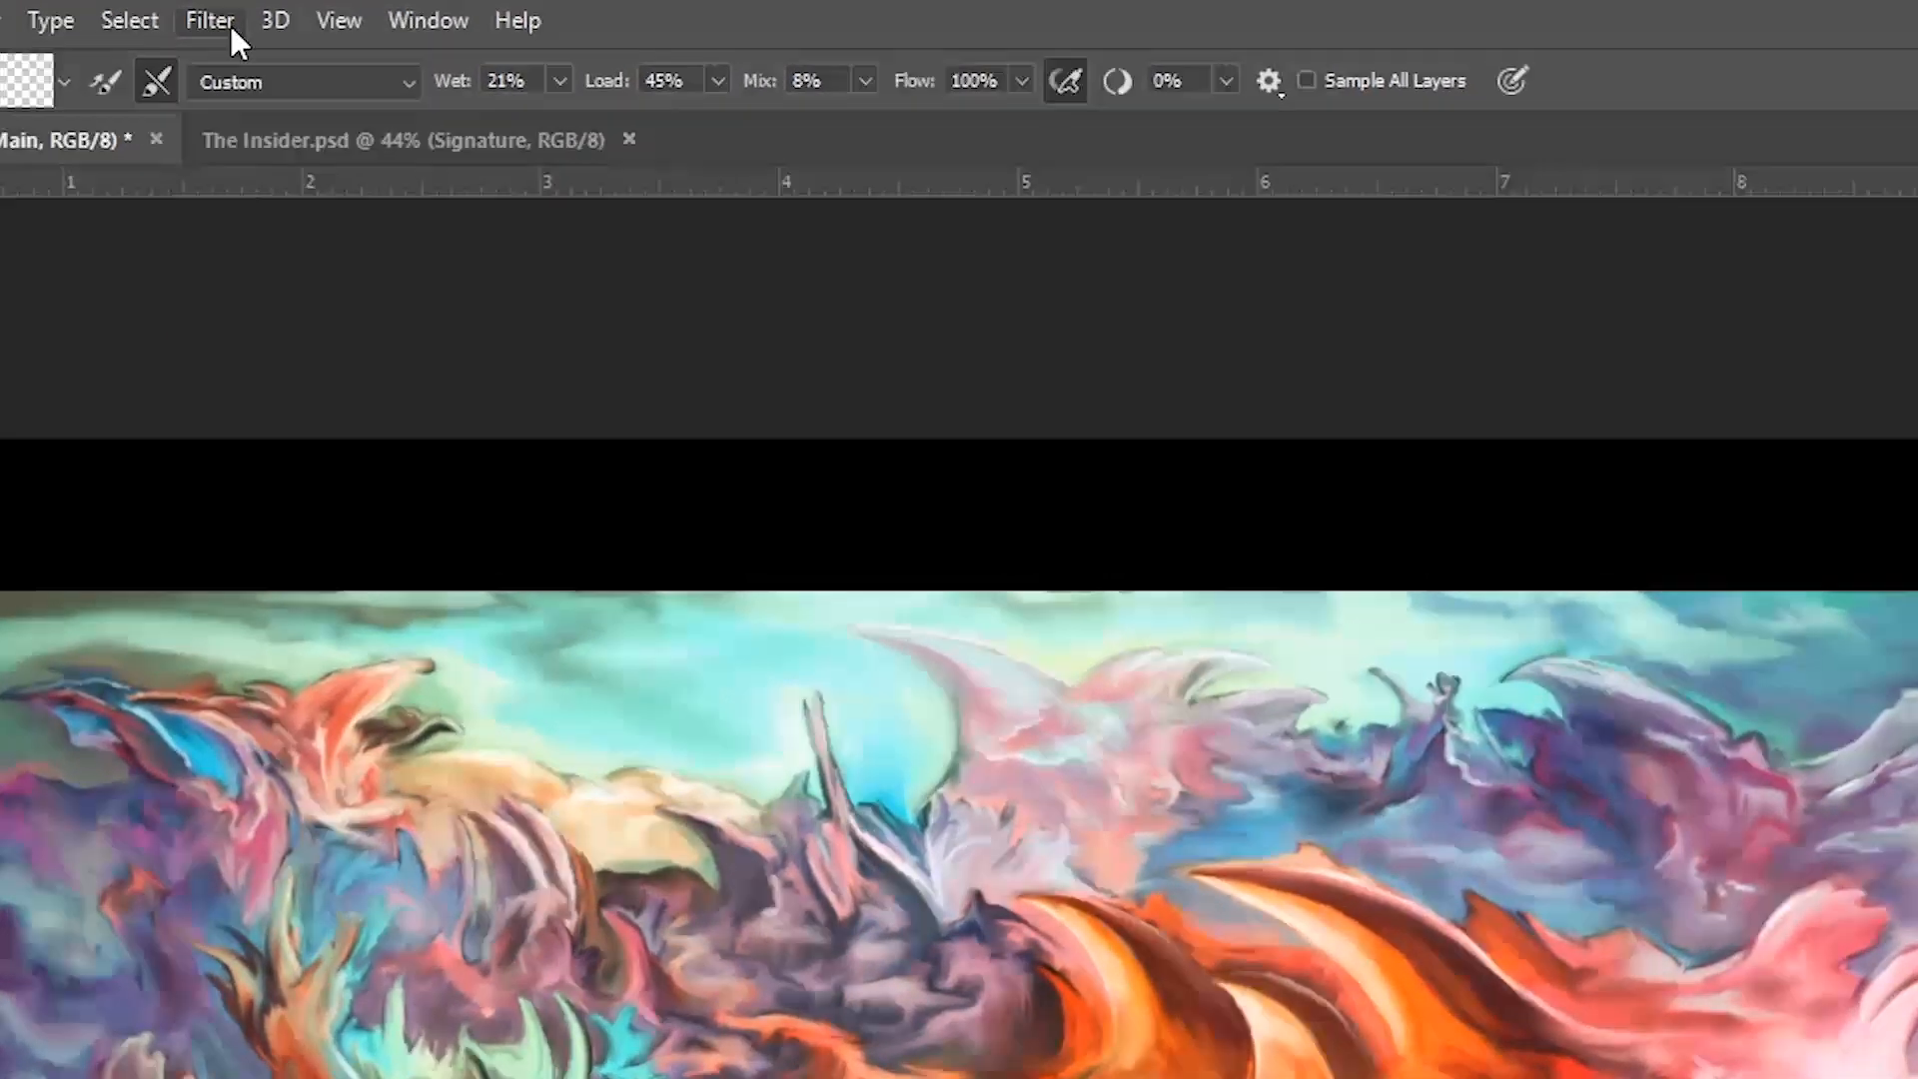
{"action": "left_click", "coordinate": [305, 13]}
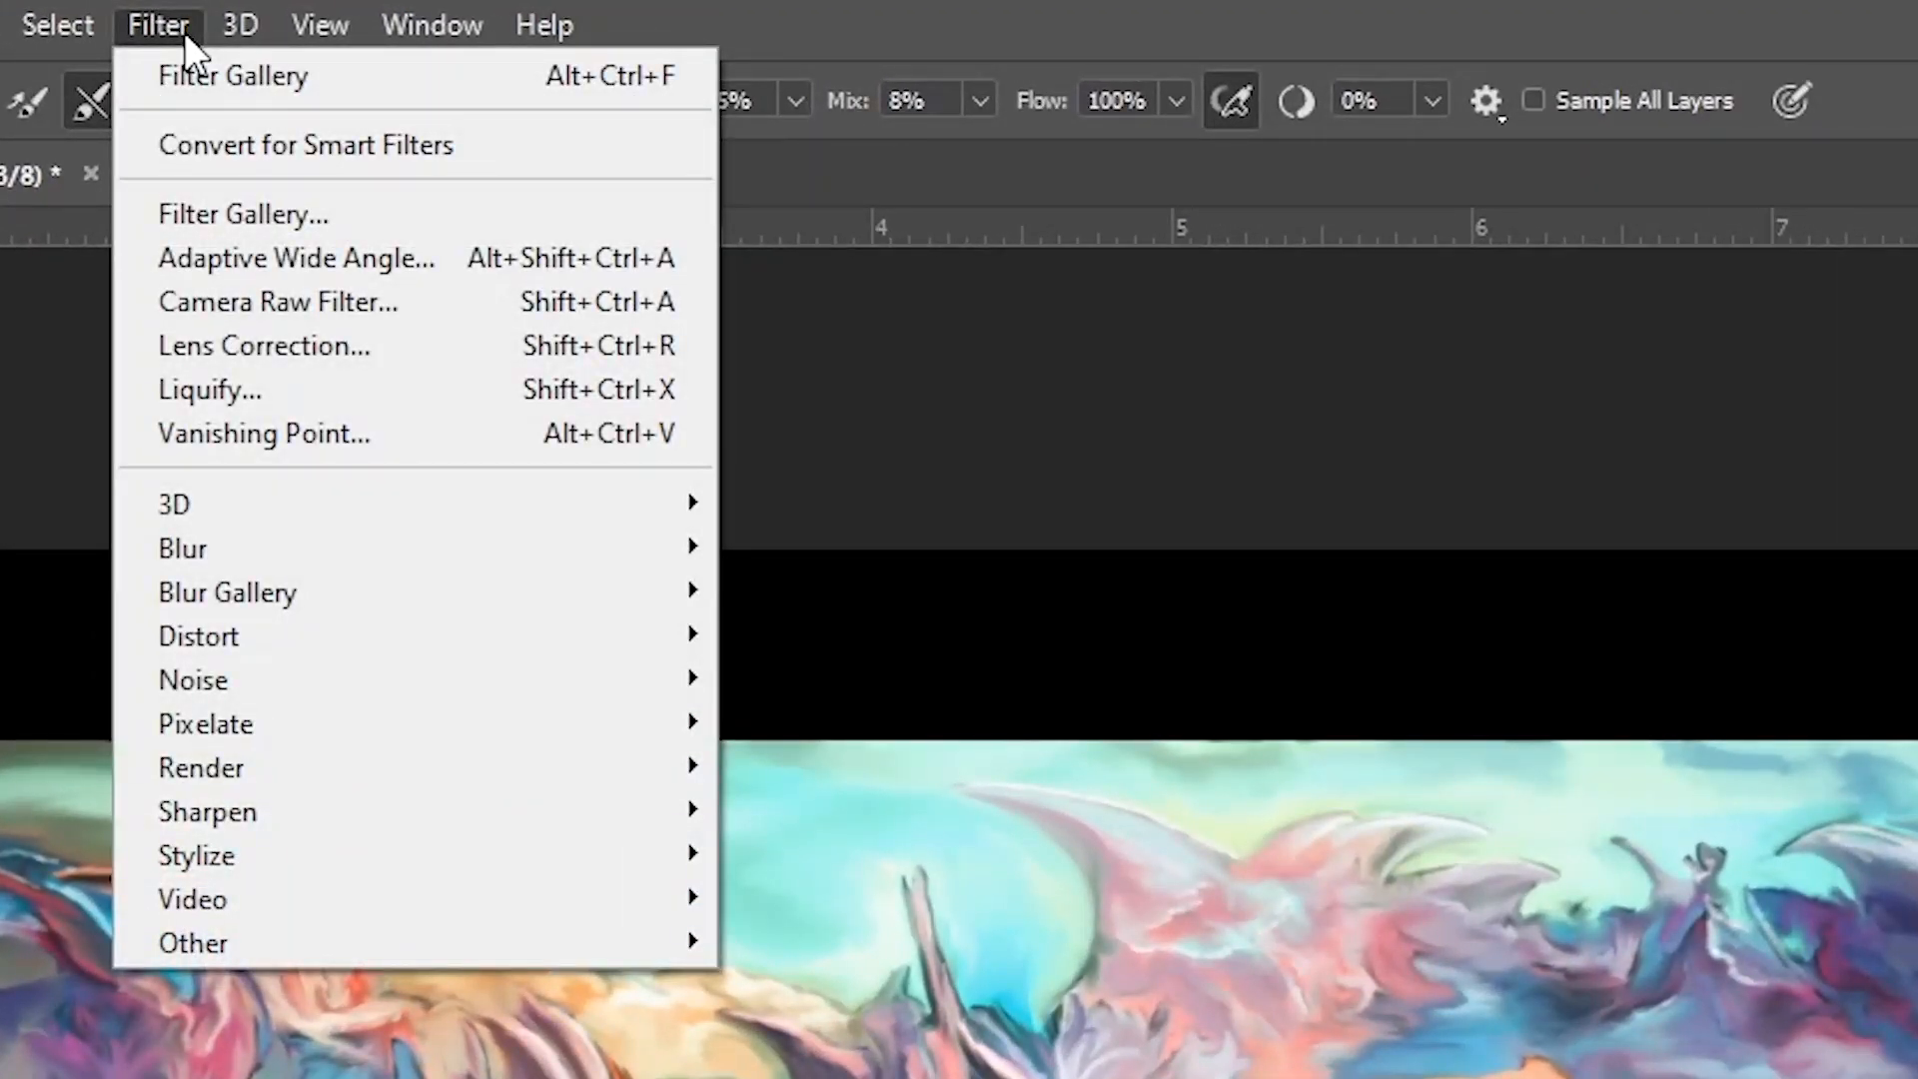
{"action": "mouse_move", "coordinate": [270, 814]}
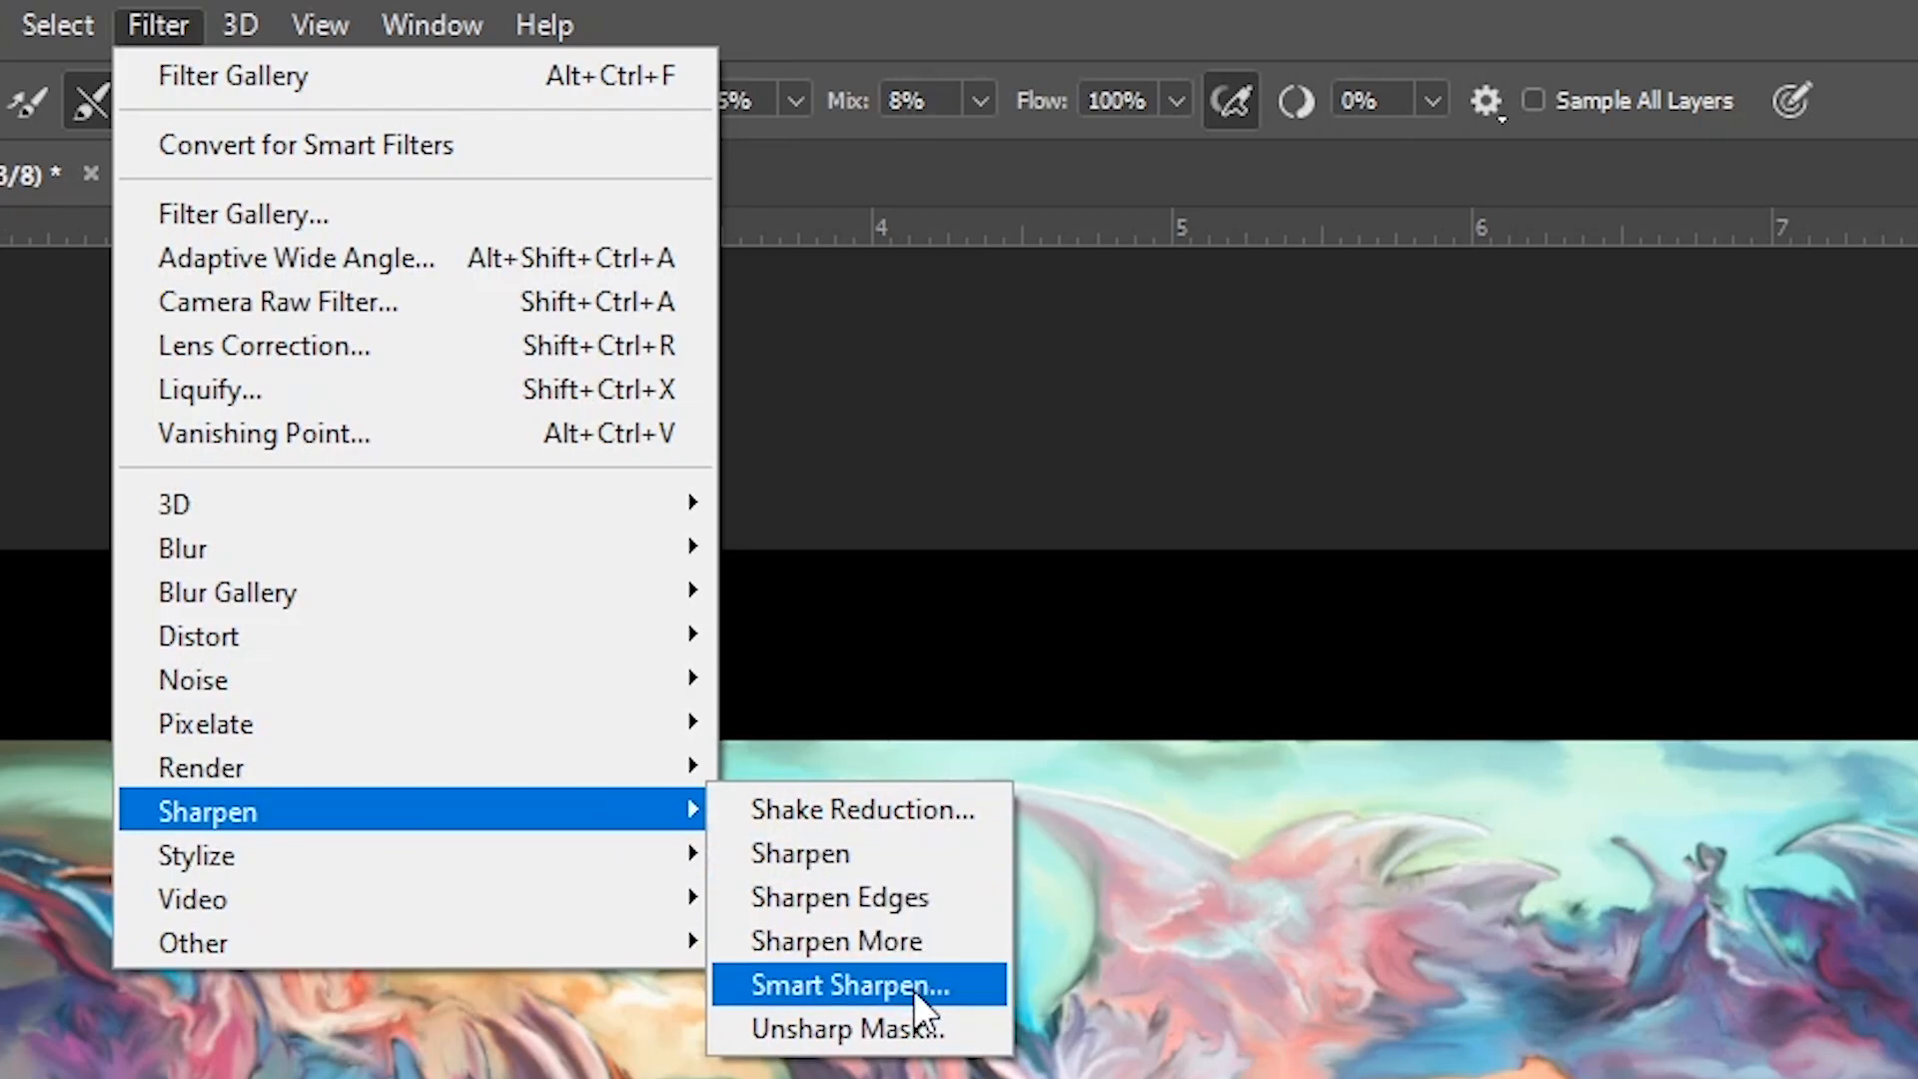
{"action": "left_click", "coordinate": [913, 990]}
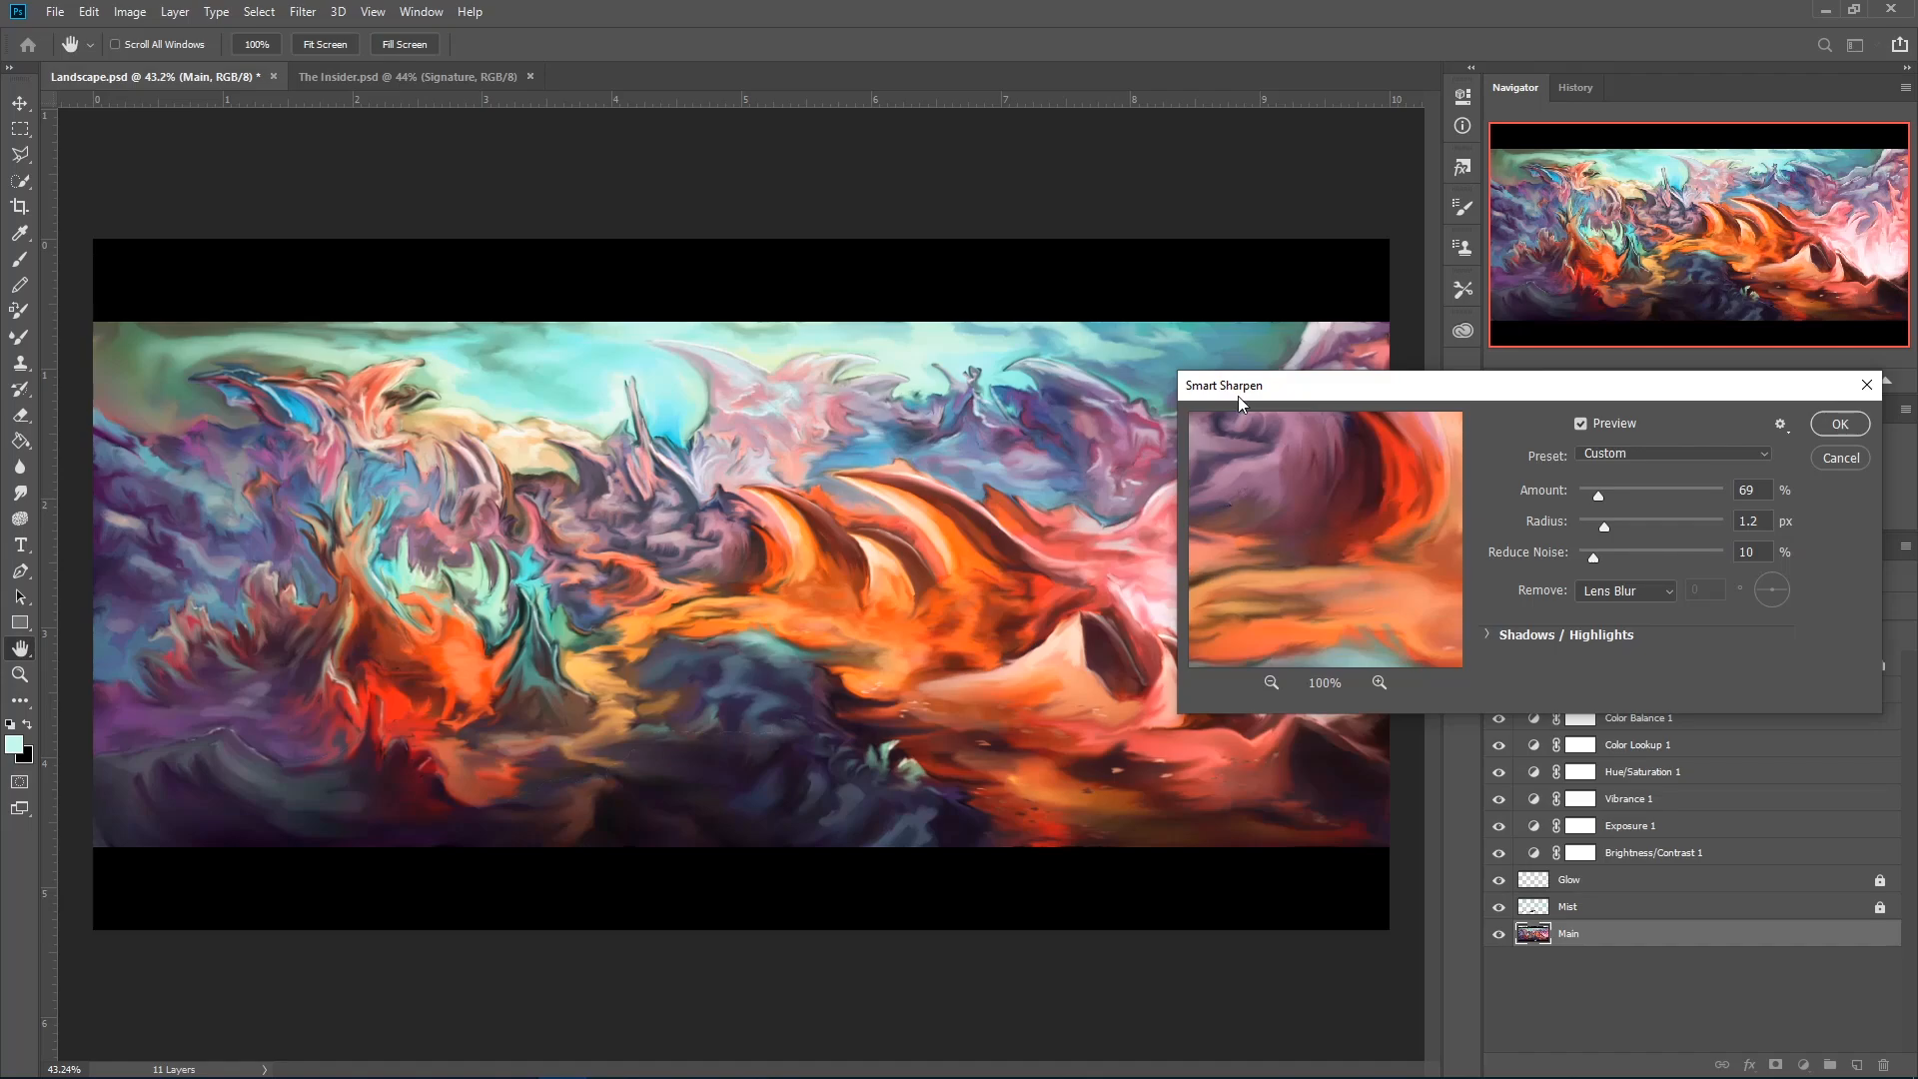
Try a Smart Sharpen amount of 500% while viewing the purple clouds and orange arch up close.
{"action": "left_click_drag", "start_coordinate": [1429, 481], "coordinate": [1339, 570]}
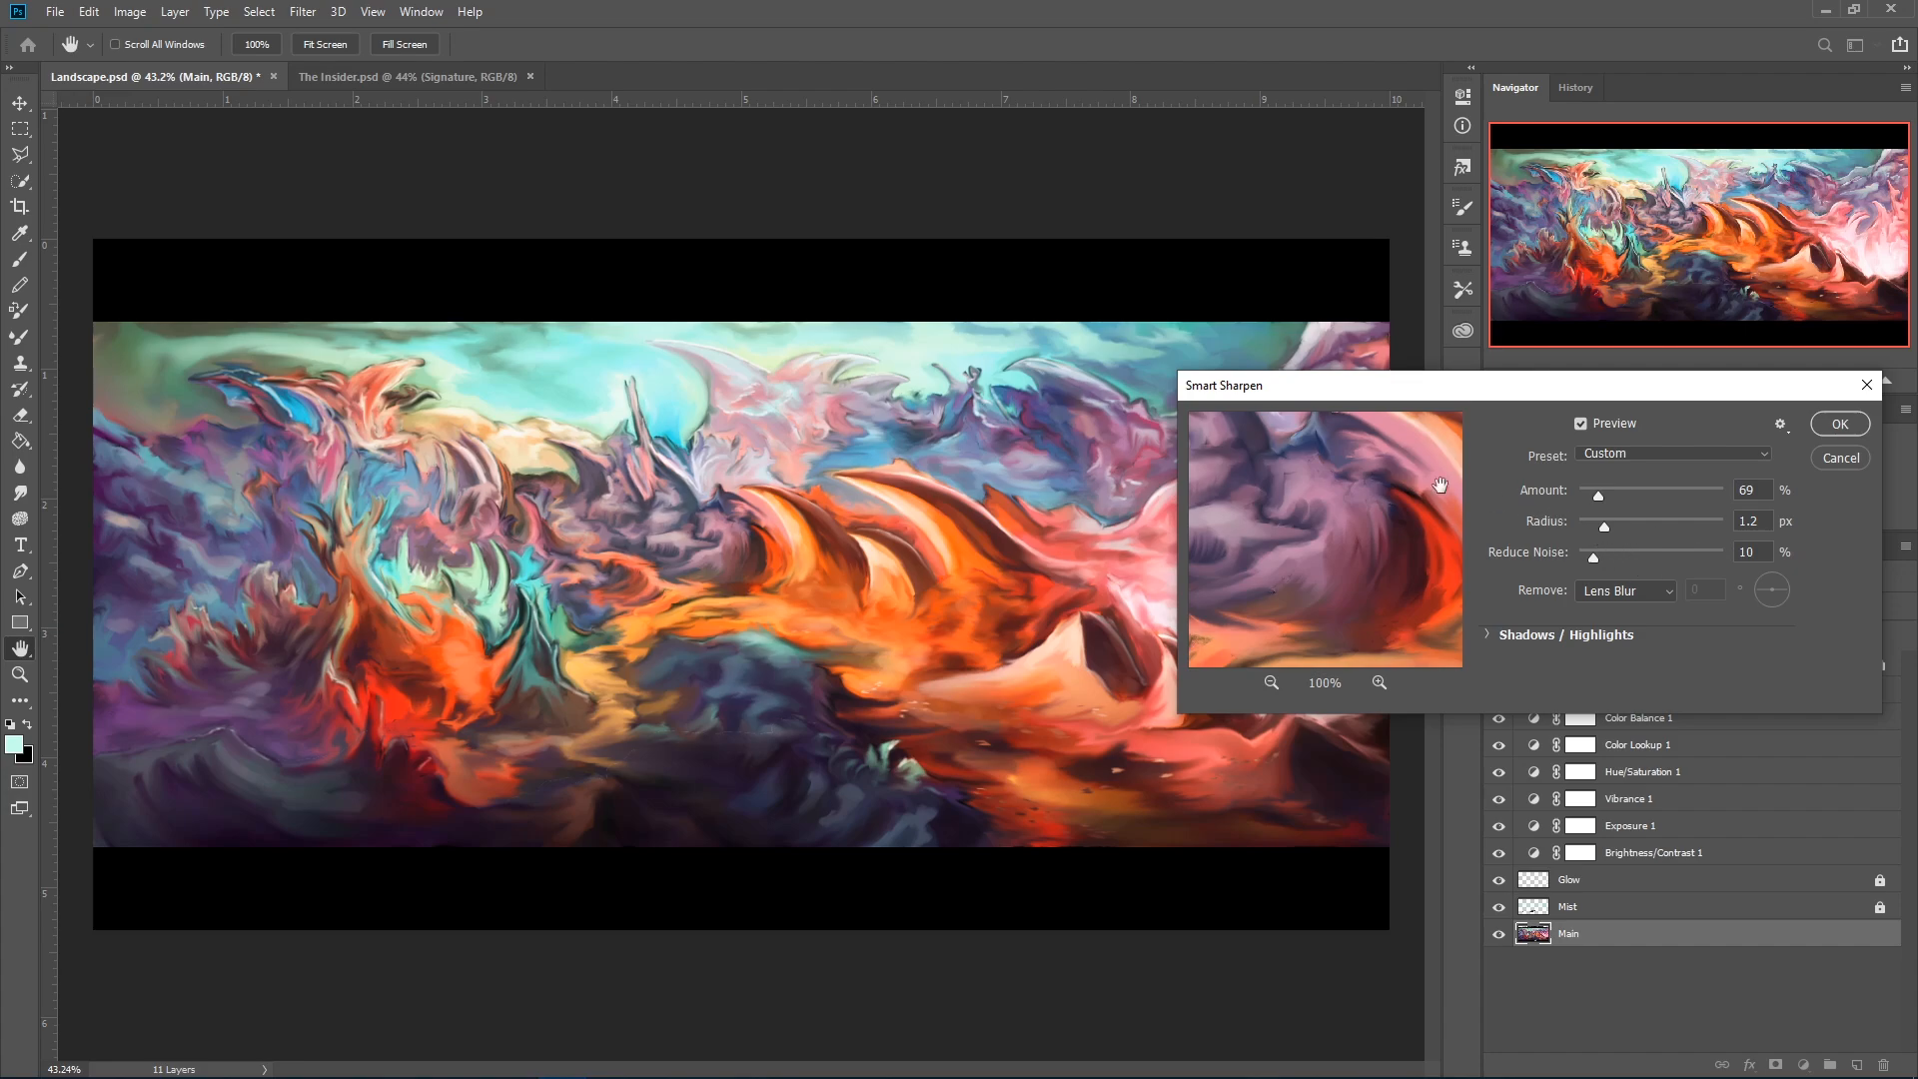
{"action": "key", "text": "alt"}
{"action": "scroll", "coordinate": [711, 502], "scroll_direction": "up", "scroll_amount": 12}
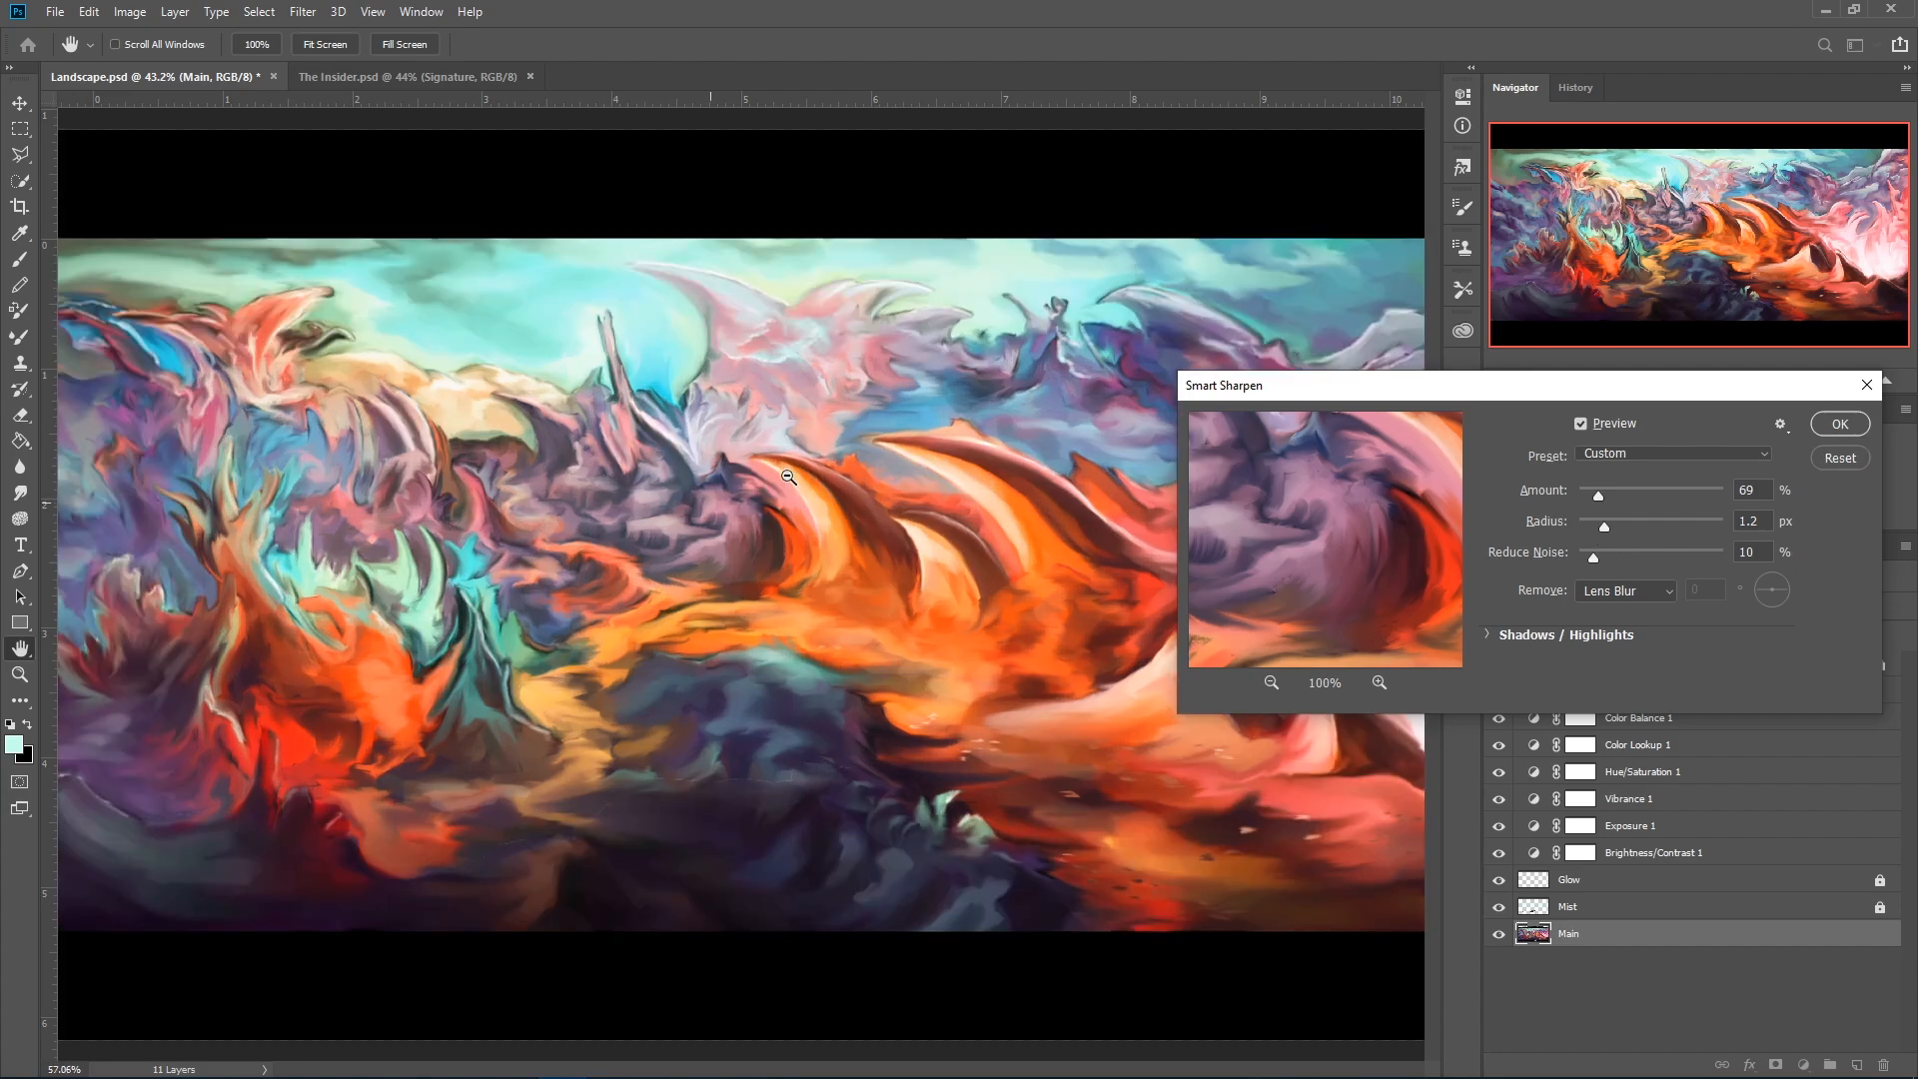
{"action": "scroll", "coordinate": [849, 454], "scroll_direction": "down", "scroll_amount": 5}
{"action": "scroll", "coordinate": [800, 458], "scroll_direction": "up", "scroll_amount": 4}
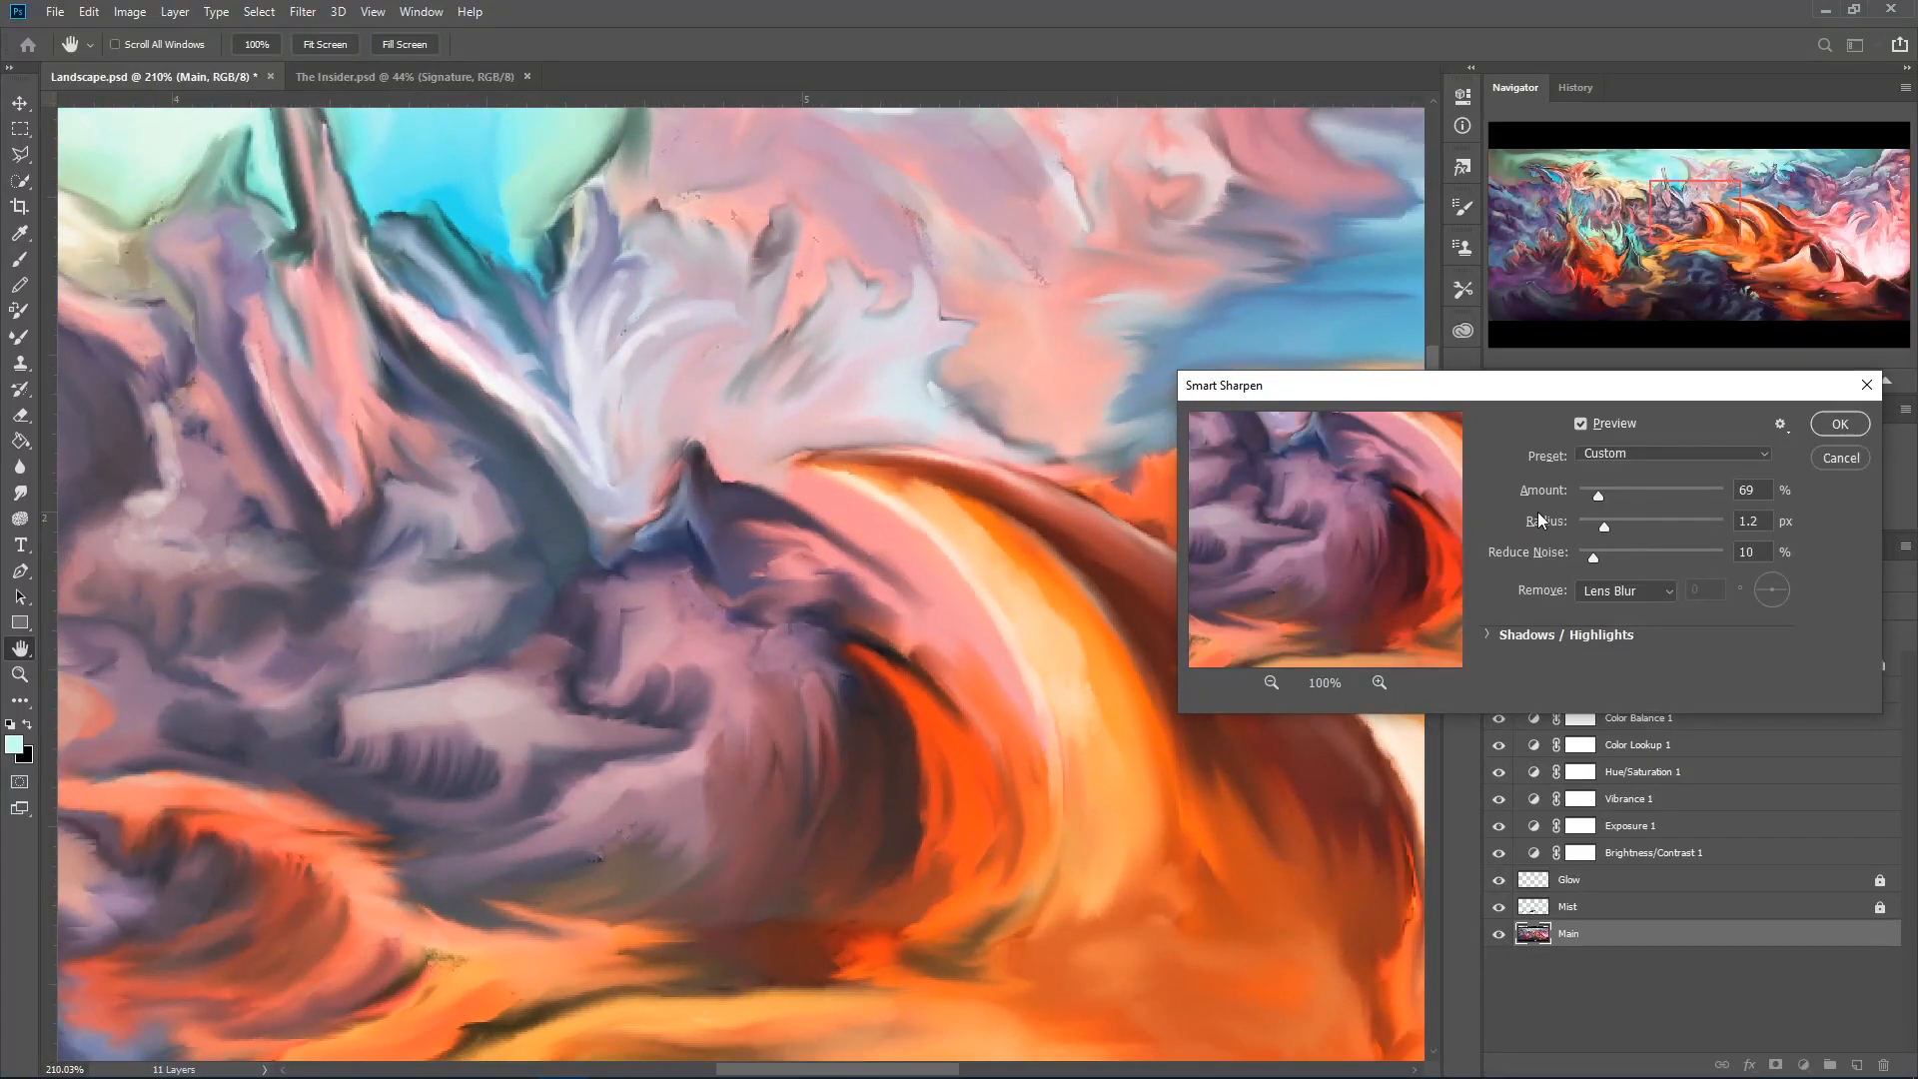
{"action": "left_click", "coordinate": [1597, 493]}
{"action": "left_click_drag", "start_coordinate": [1597, 493], "coordinate": [1644, 503]}
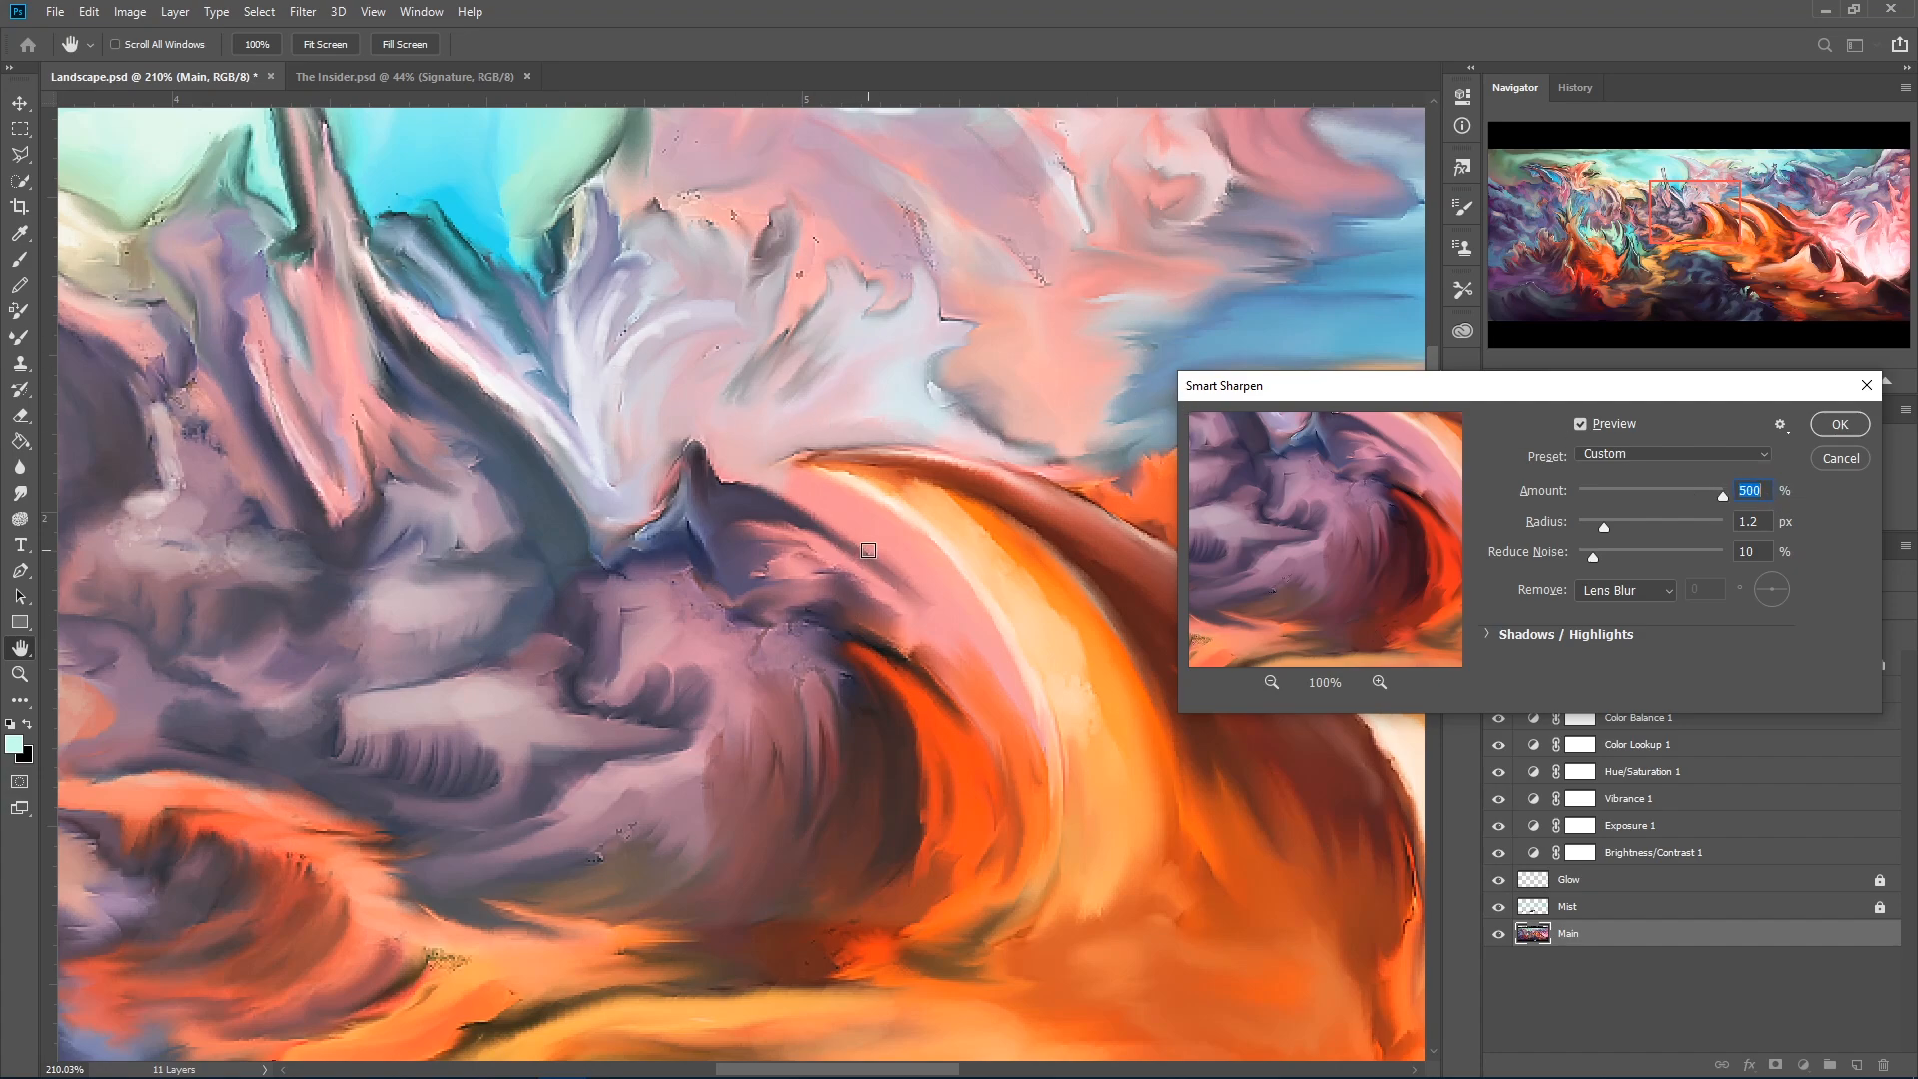
Compare the canvas with and without the sharpening preview, moving the Smart Sharpen dialog to uncover more of the painting.
{"action": "key", "text": "alt"}
{"action": "left_click_drag", "start_coordinate": [810, 421], "coordinate": [744, 447]}
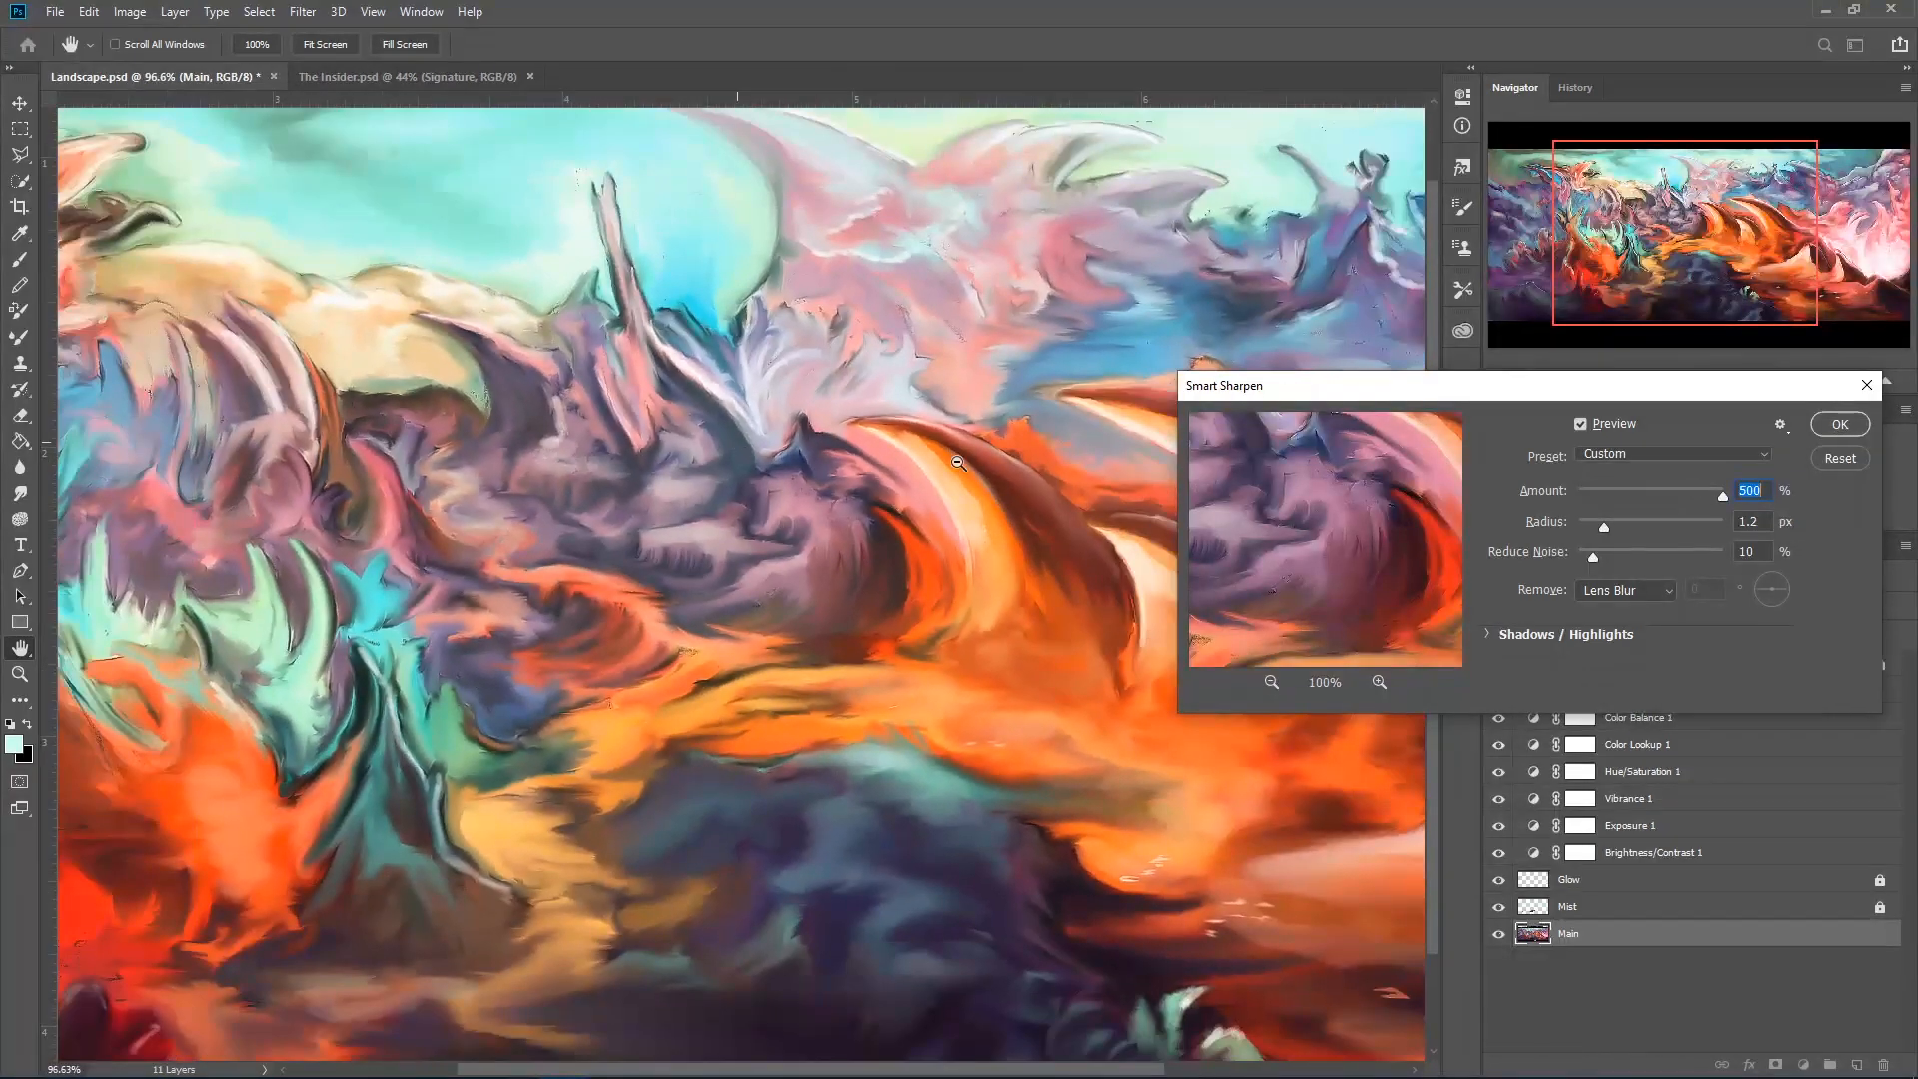
{"action": "left_click", "coordinate": [1581, 426]}
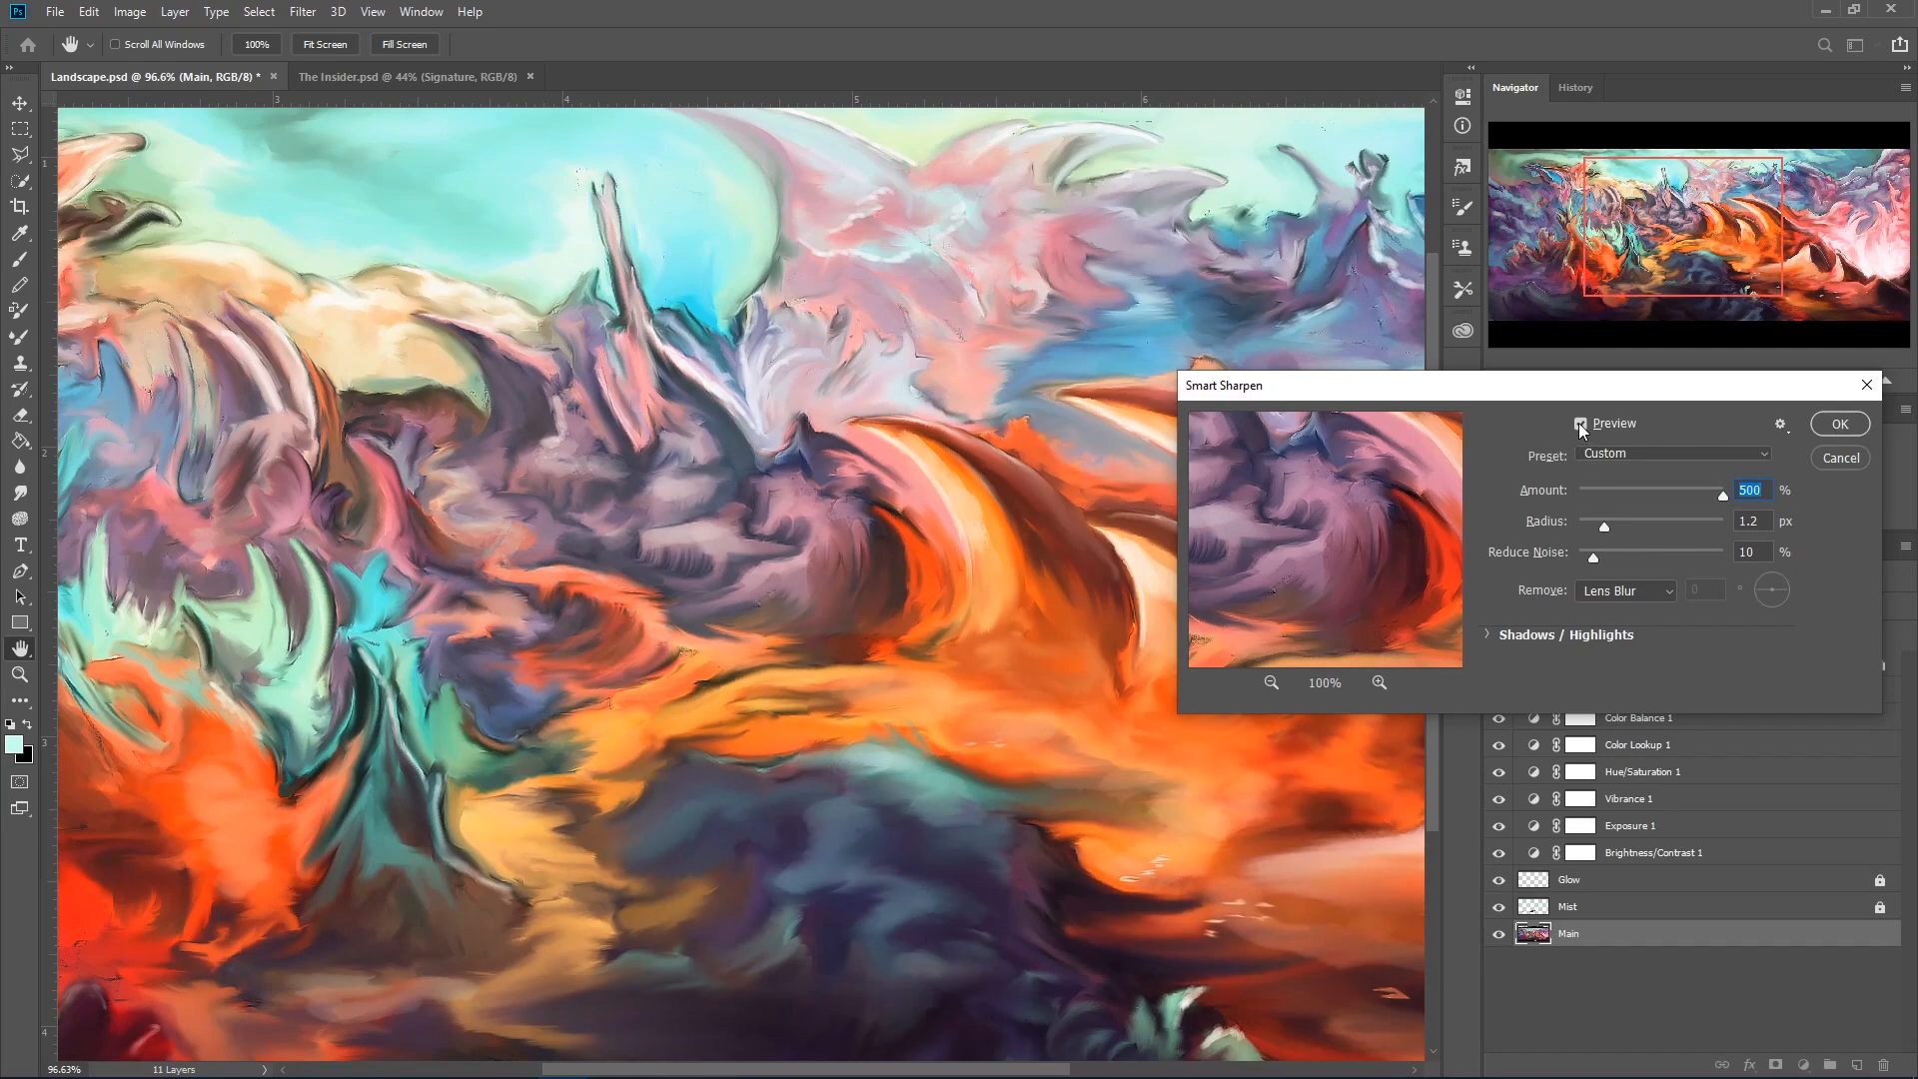
{"action": "left_click", "coordinate": [1581, 425]}
{"action": "left_click_drag", "start_coordinate": [750, 498], "coordinate": [794, 488]}
{"action": "left_click_drag", "start_coordinate": [1498, 387], "coordinate": [1289, 626]}
{"action": "left_click", "coordinate": [1373, 661]}
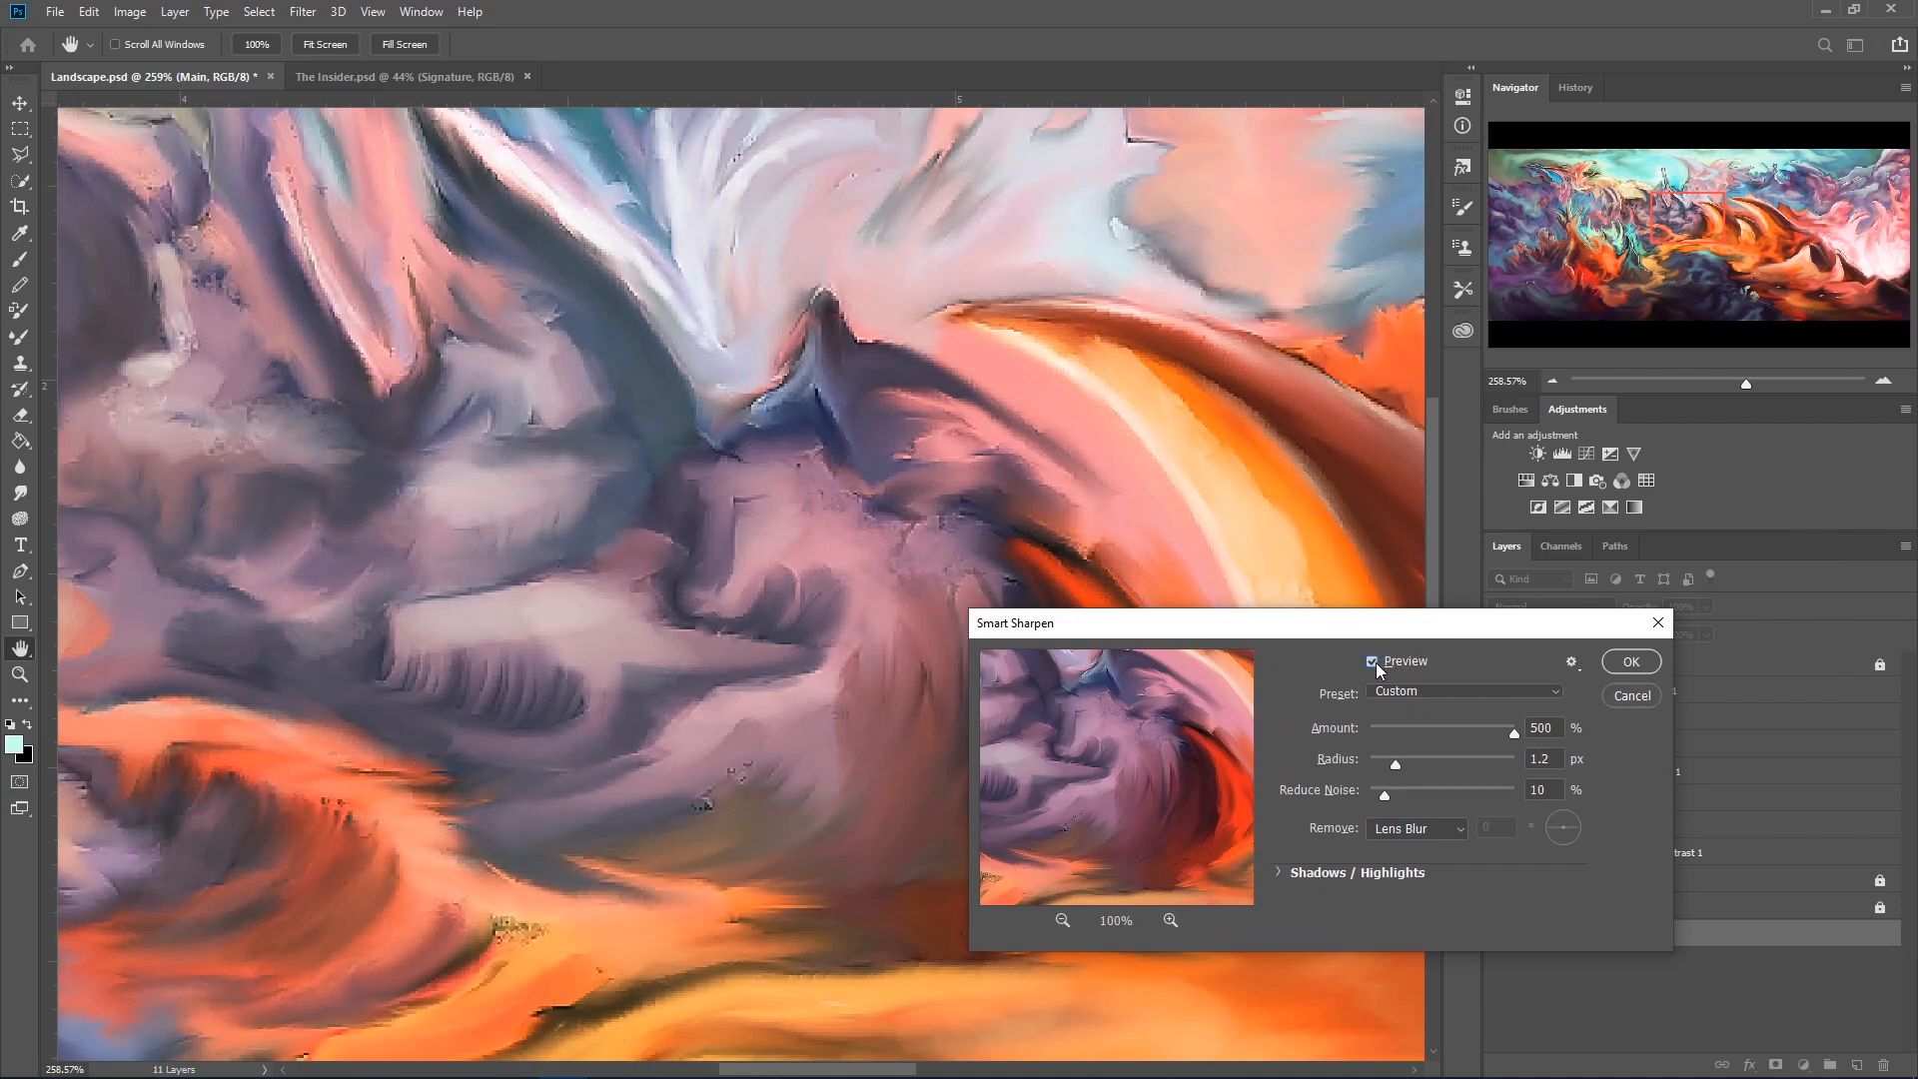
Examine the sharpening artifacts at pixel level and at wider views, toggling the filter preview for comparison.
{"action": "key", "text": "alt"}
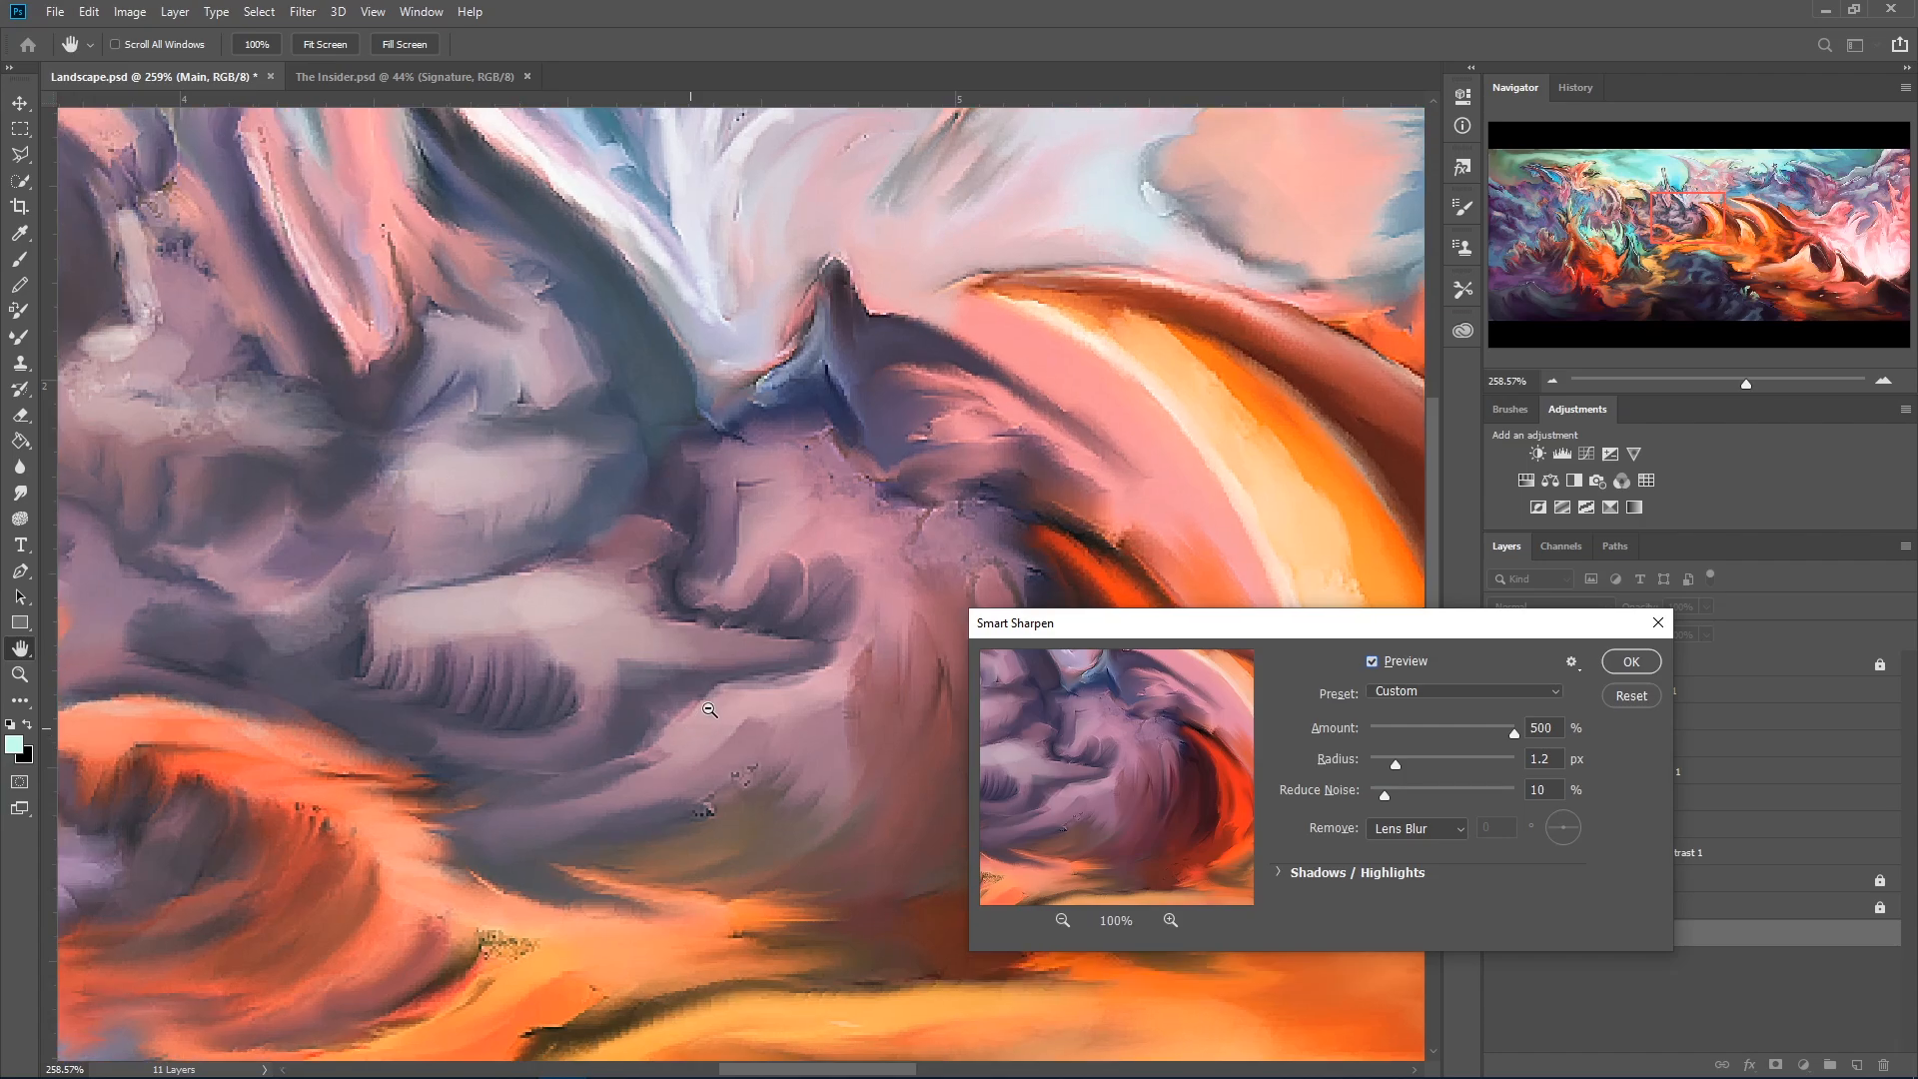
{"action": "scroll", "coordinate": [709, 709], "scroll_direction": "up", "scroll_amount": 5}
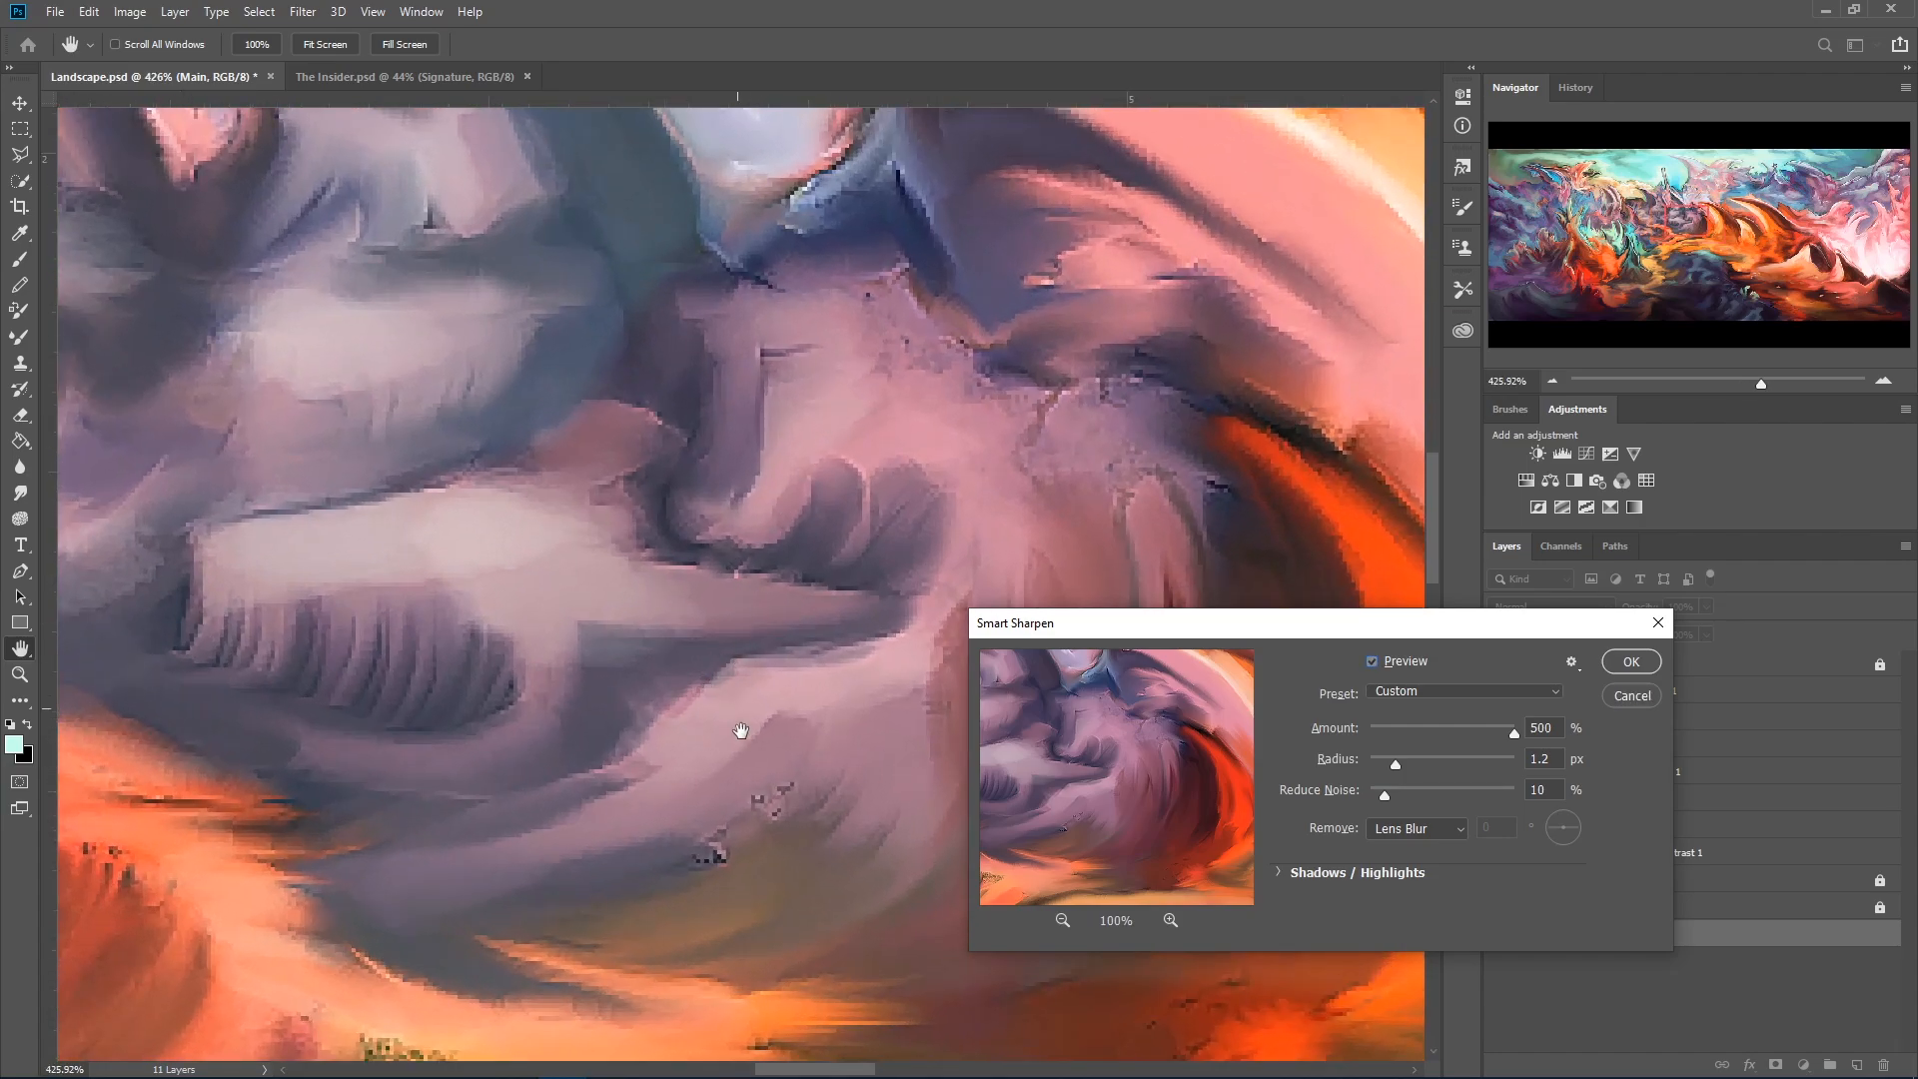
{"action": "scroll", "coordinate": [740, 730], "scroll_direction": "up", "scroll_amount": 15}
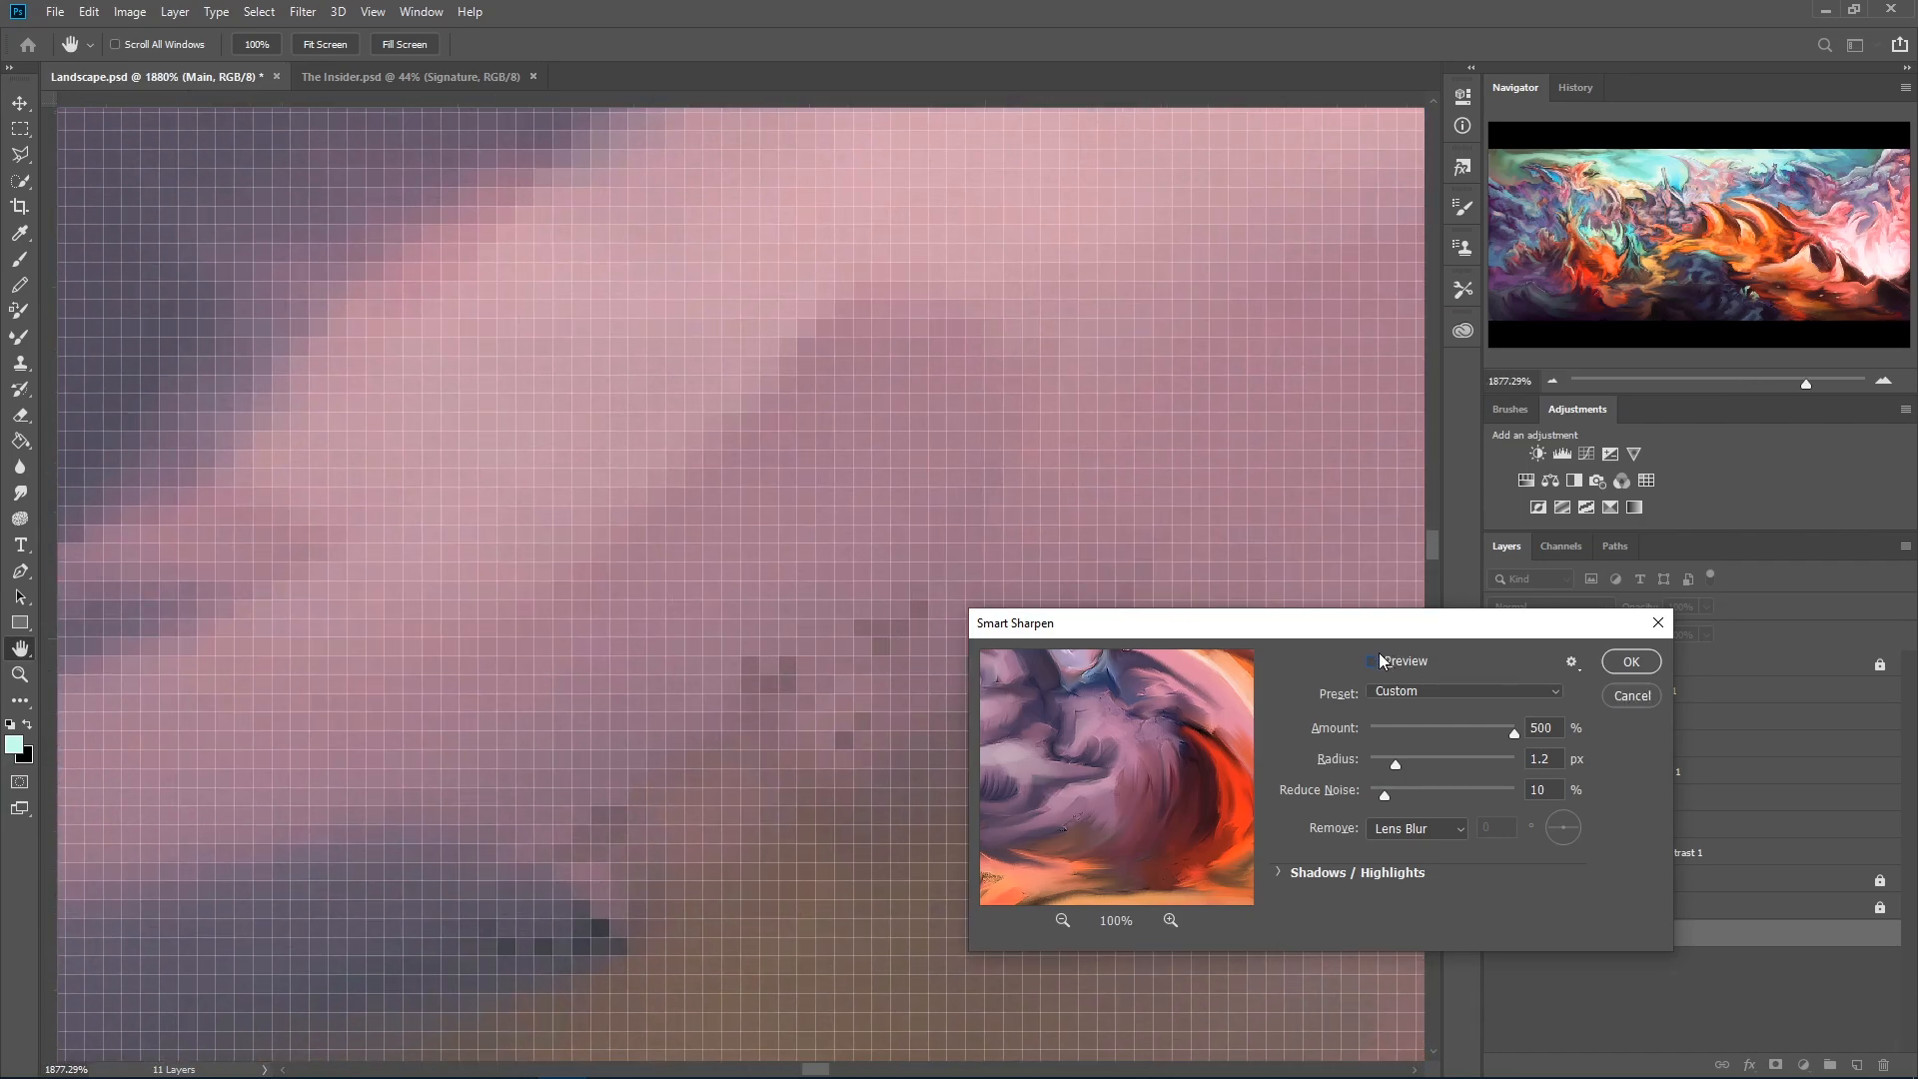
{"action": "left_click", "coordinate": [1376, 661]}
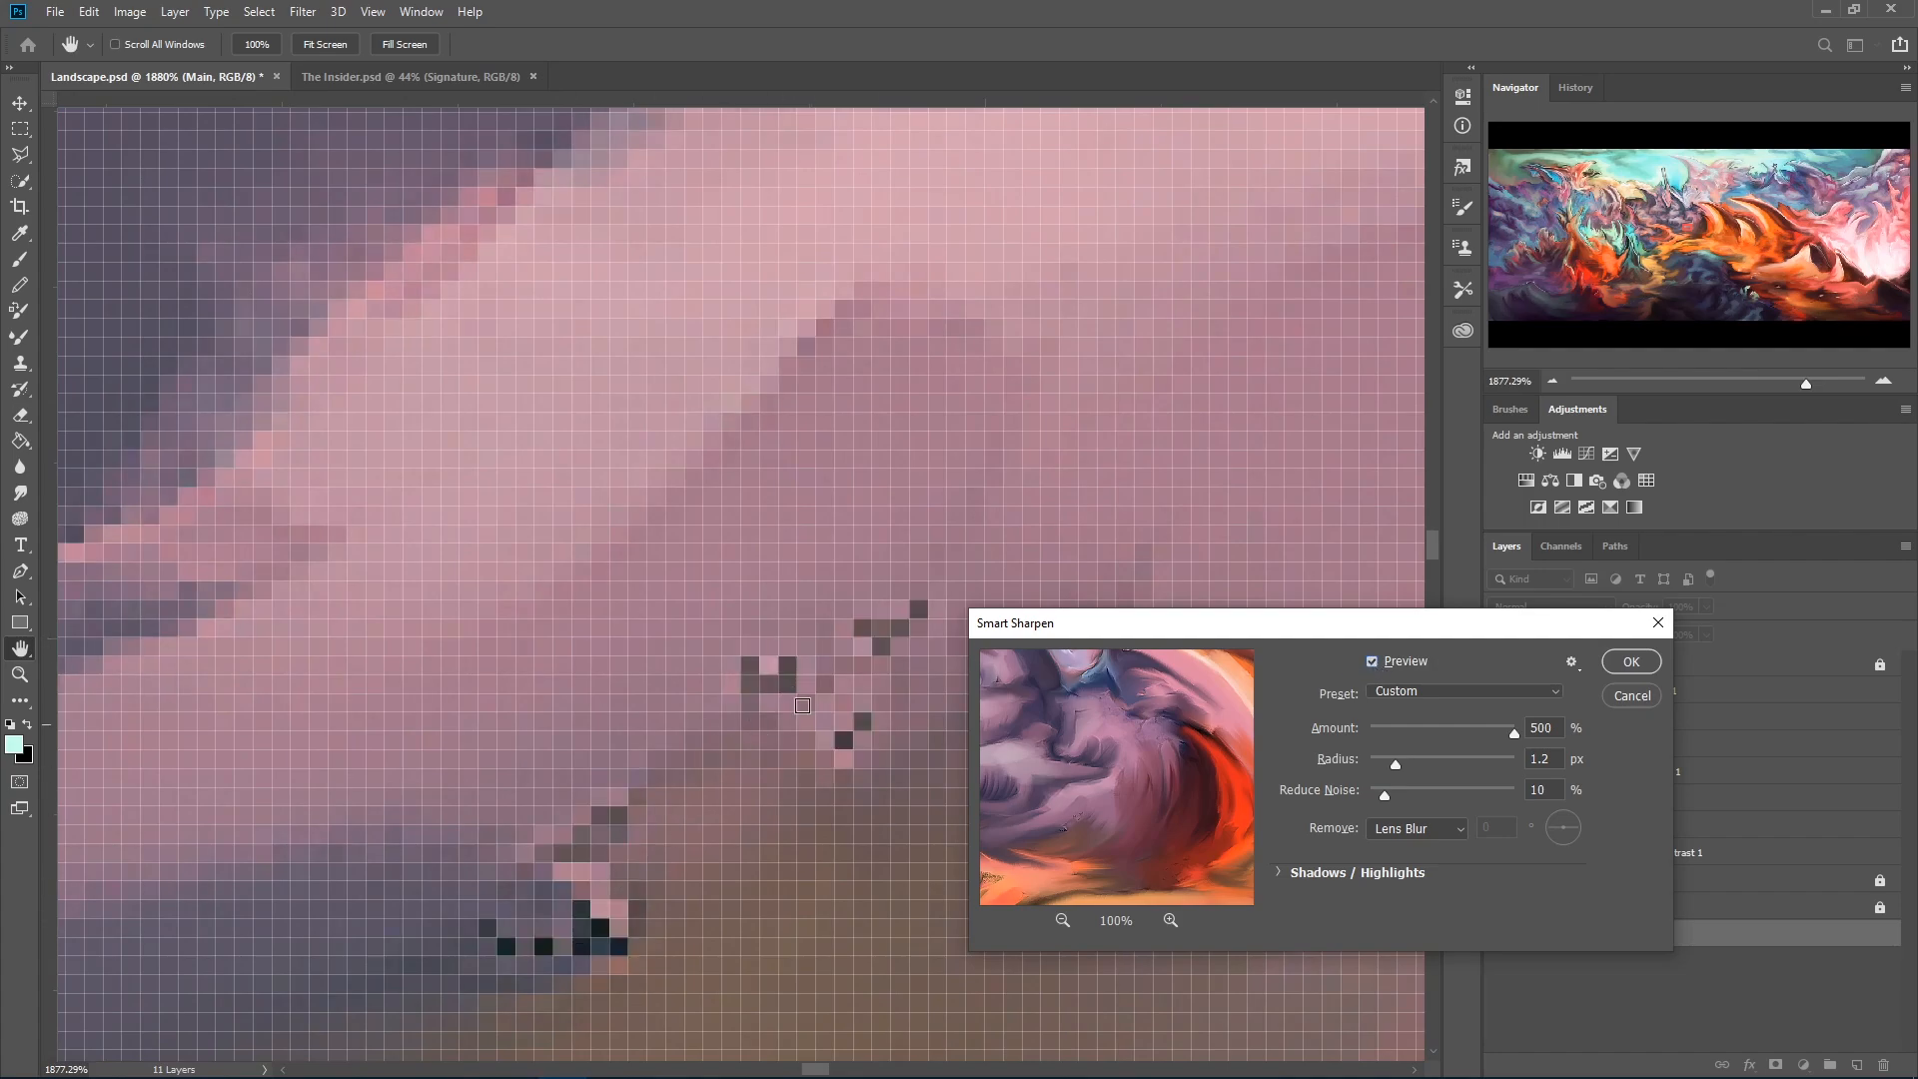
{"action": "scroll", "coordinate": [937, 504], "scroll_direction": "down", "scroll_amount": 20}
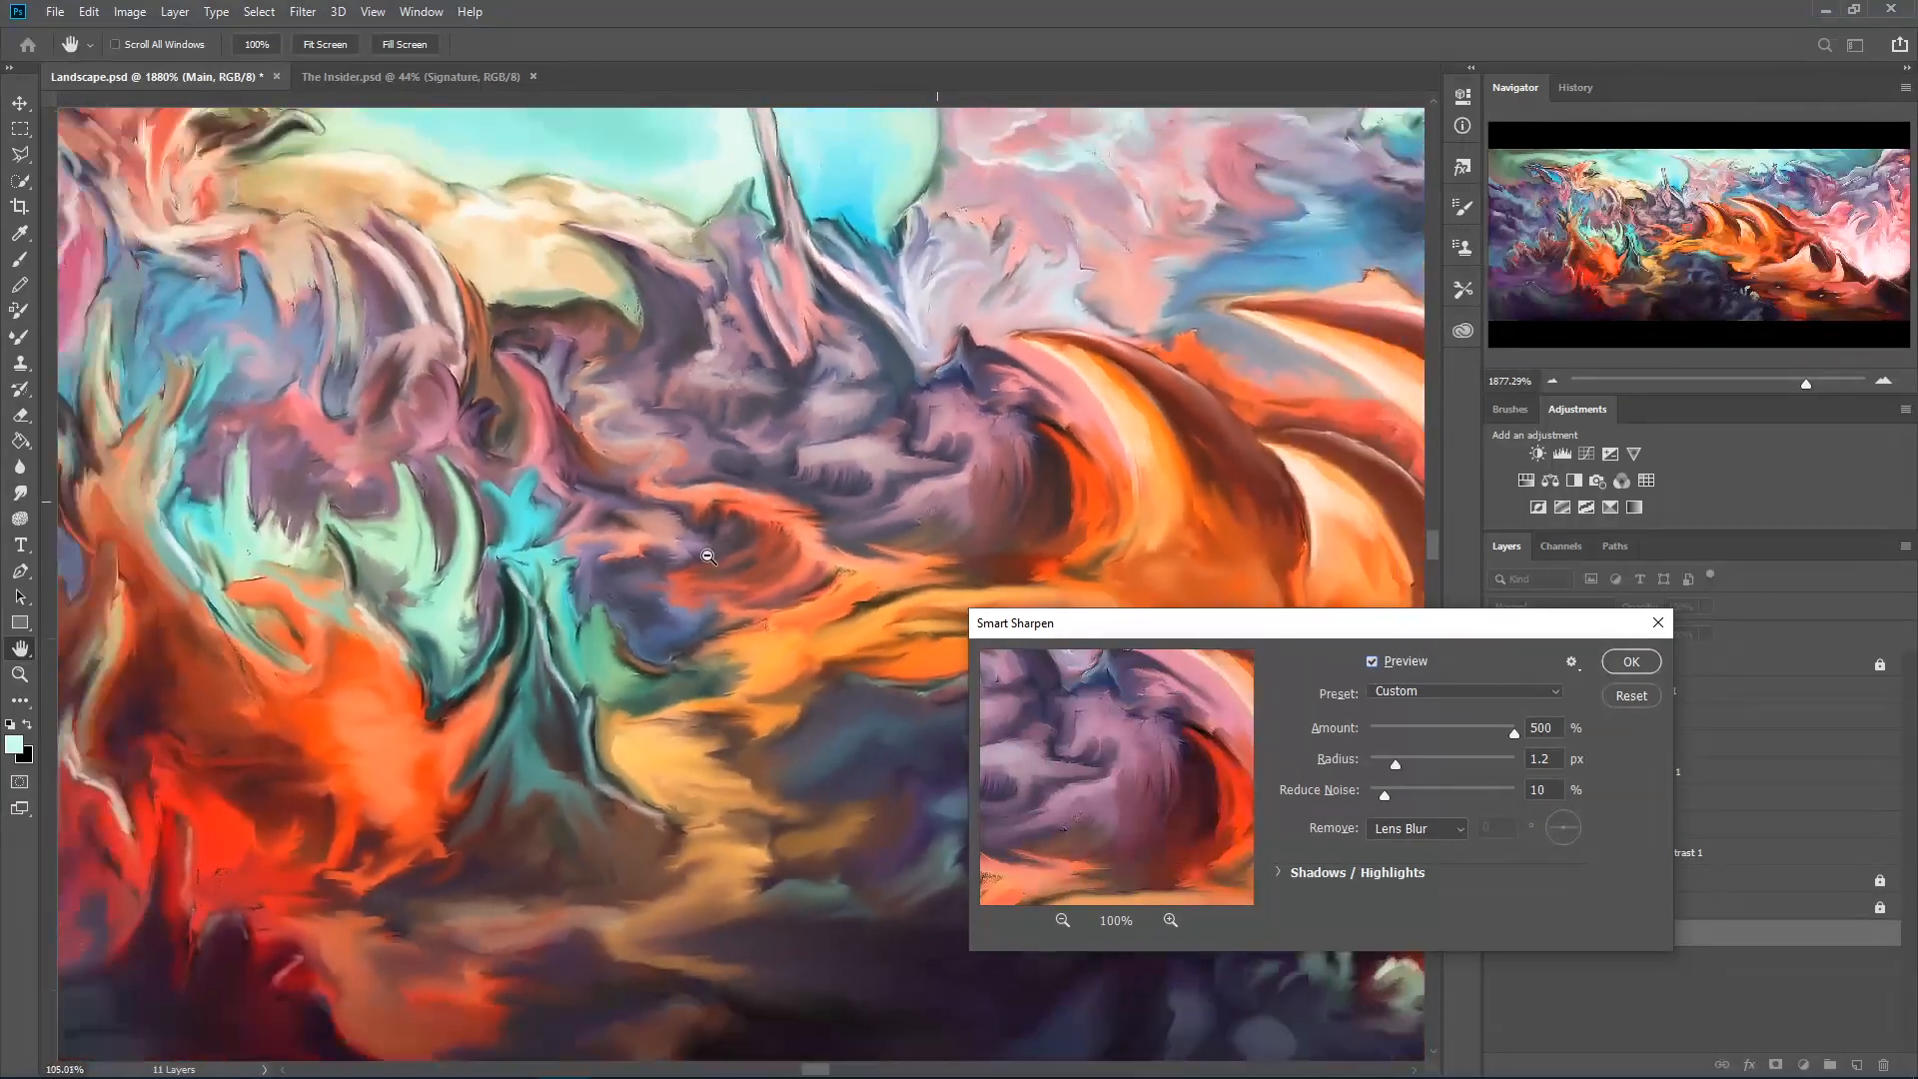
{"action": "scroll", "coordinate": [708, 556], "scroll_direction": "down", "scroll_amount": 2}
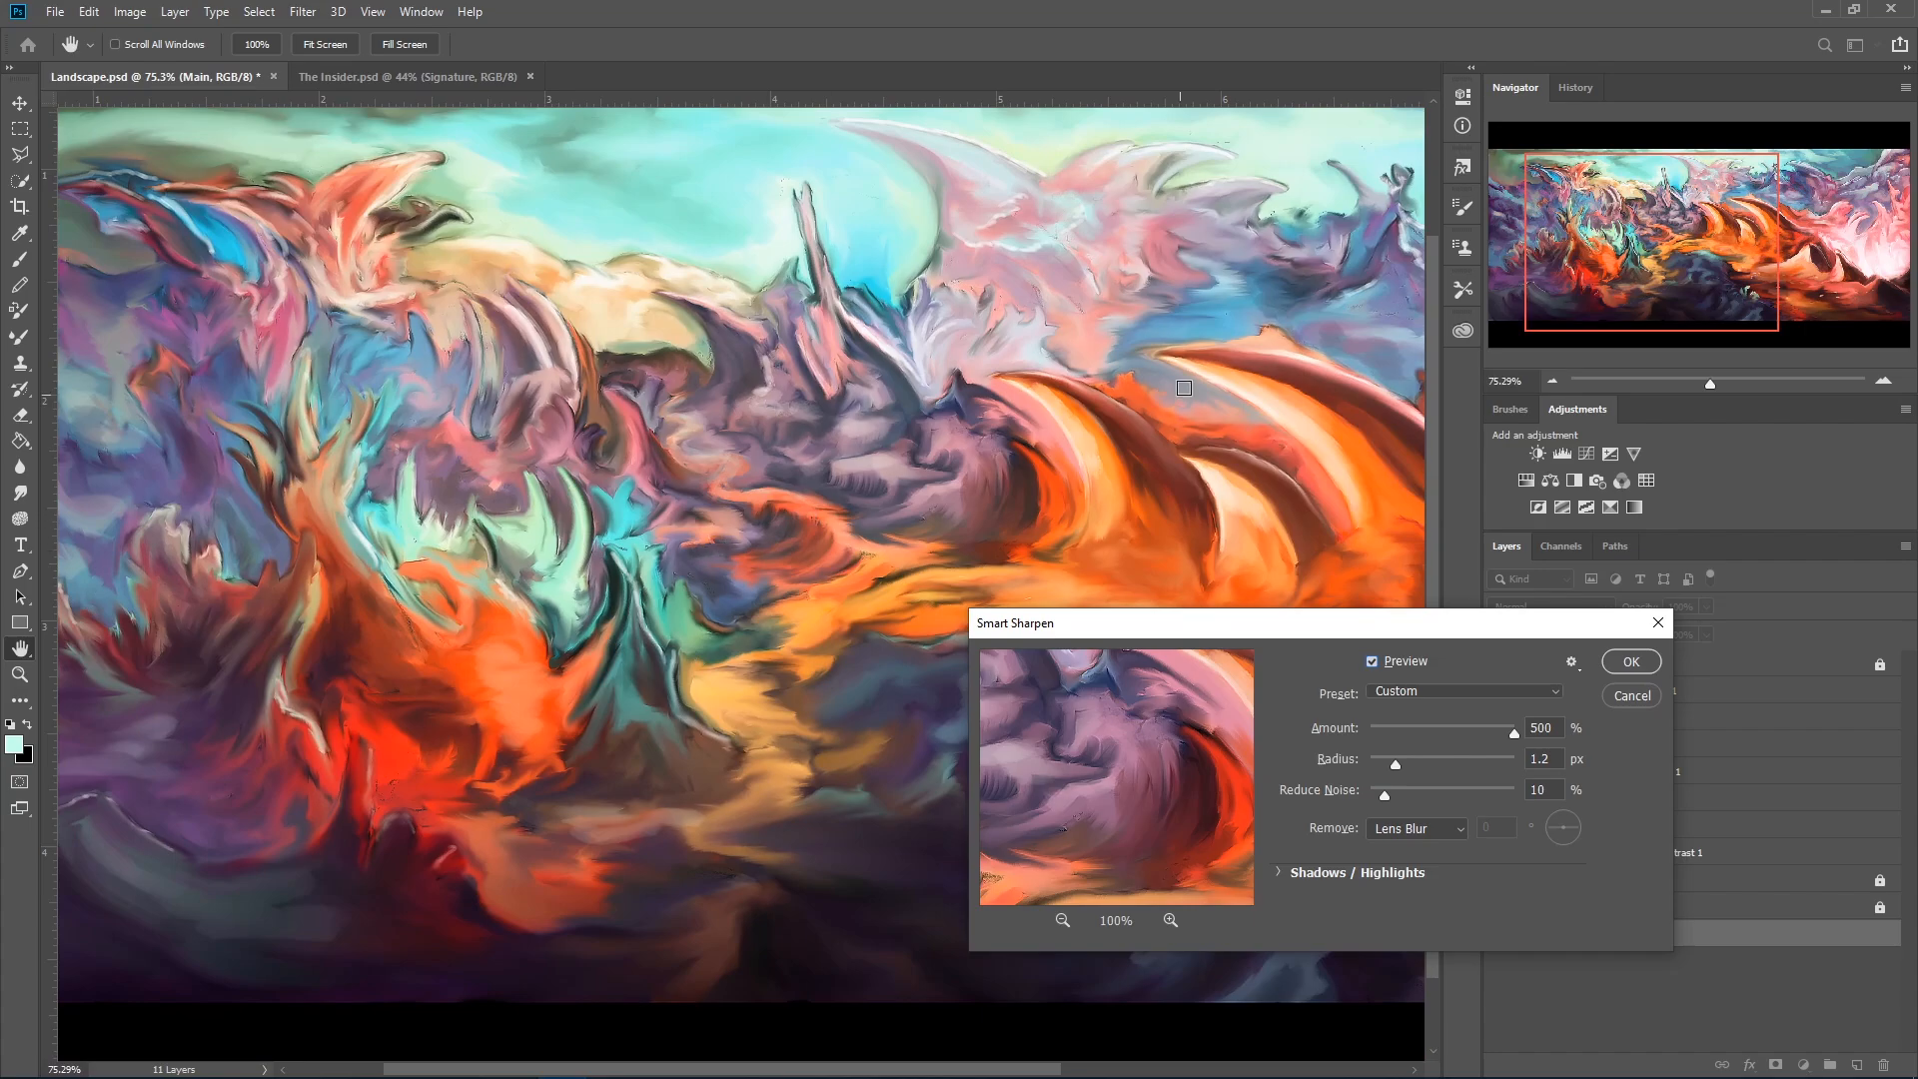
{"action": "scroll", "coordinate": [1086, 313], "scroll_direction": "up", "scroll_amount": 3}
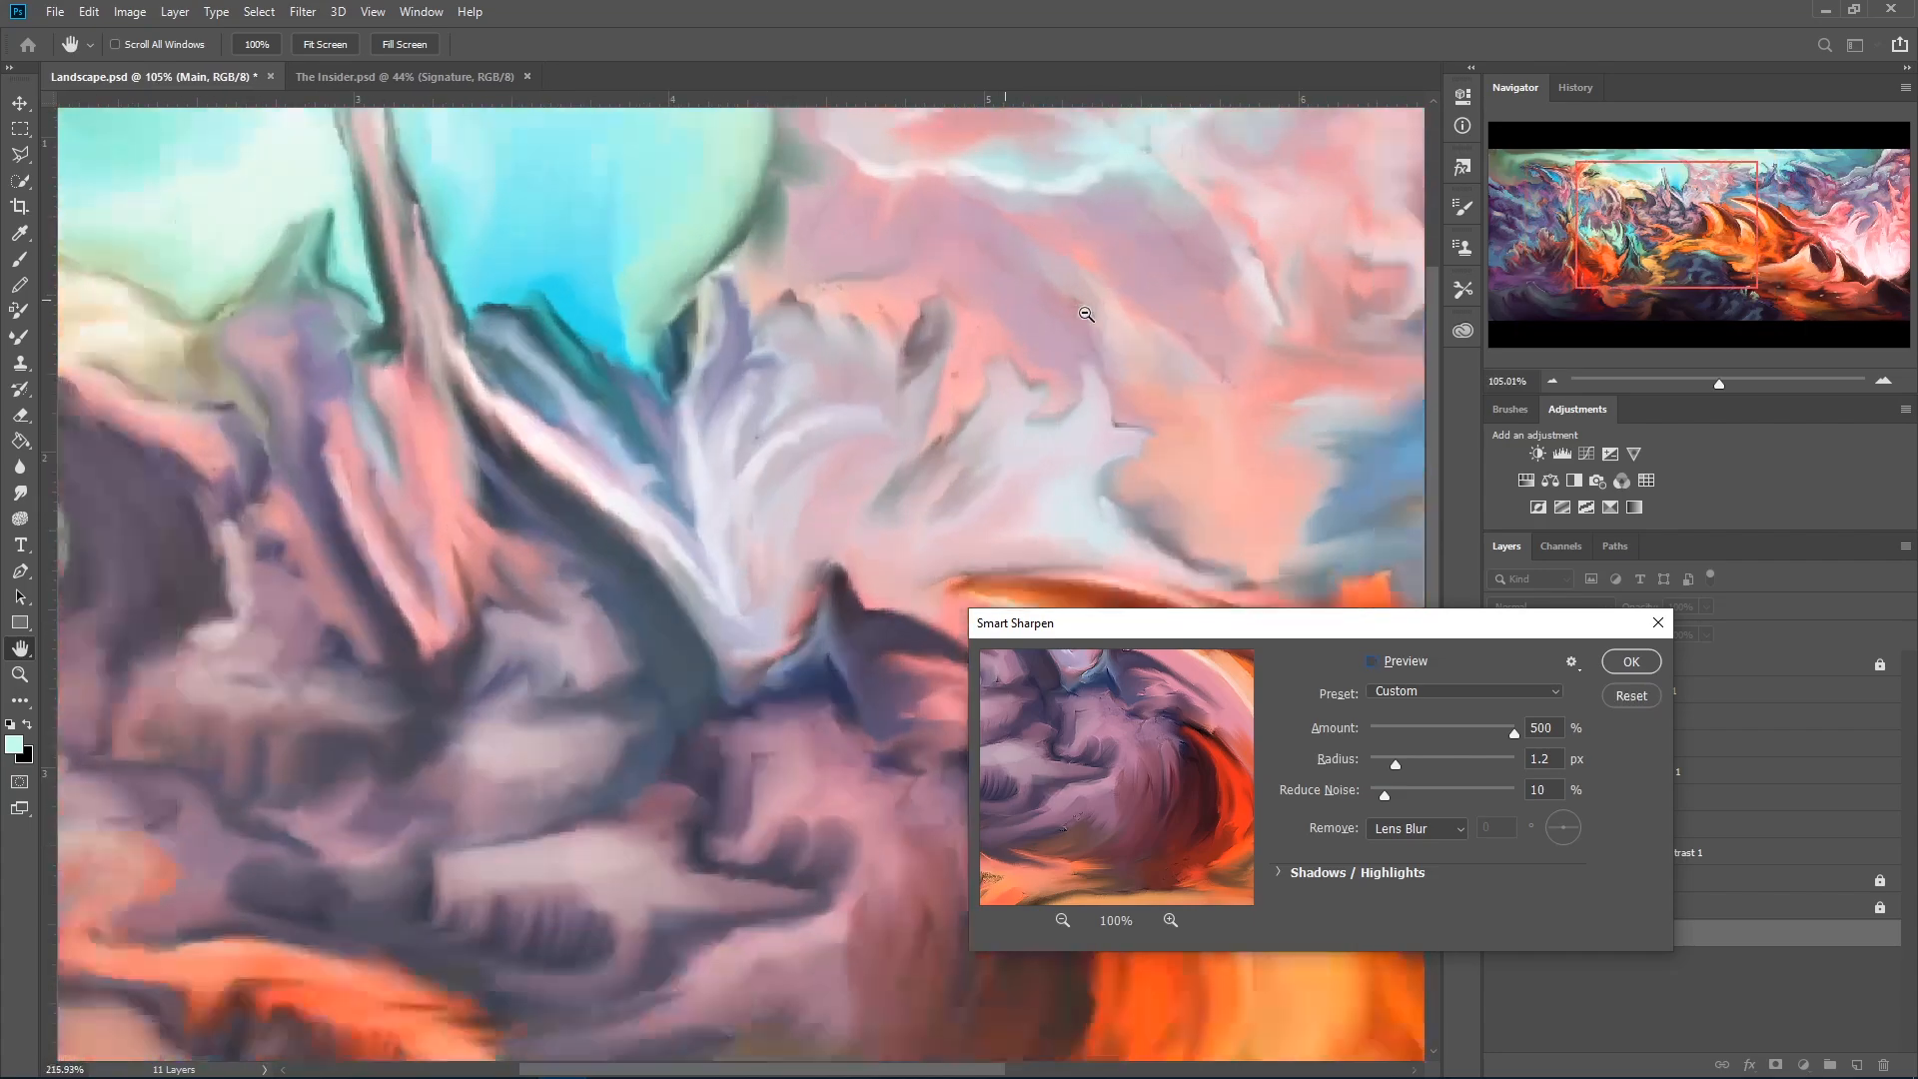
{"action": "scroll", "coordinate": [1085, 314], "scroll_direction": "up", "scroll_amount": 8}
Set the Smart Sharpen amount to 238% and check the effect by toggling the preview.
{"action": "left_click", "coordinate": [1372, 662]}
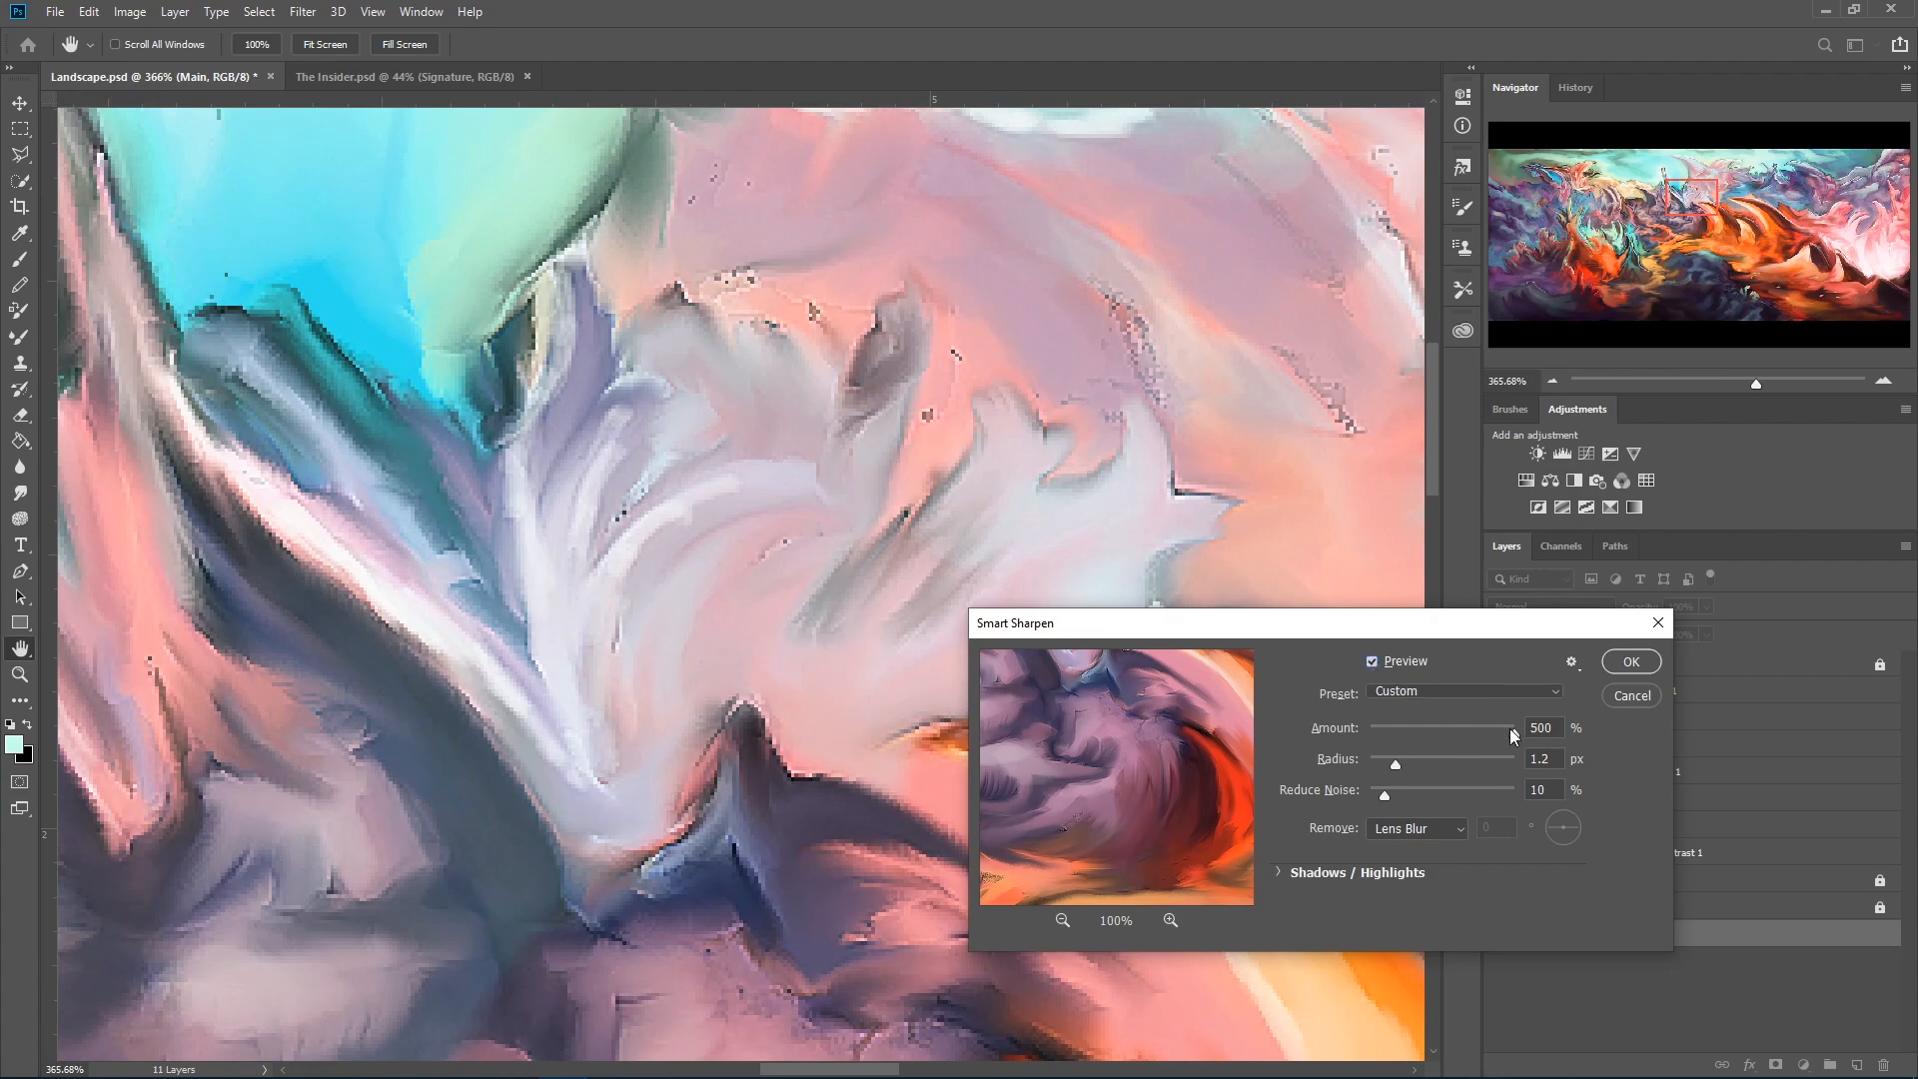
{"action": "left_click", "coordinate": [1441, 728]}
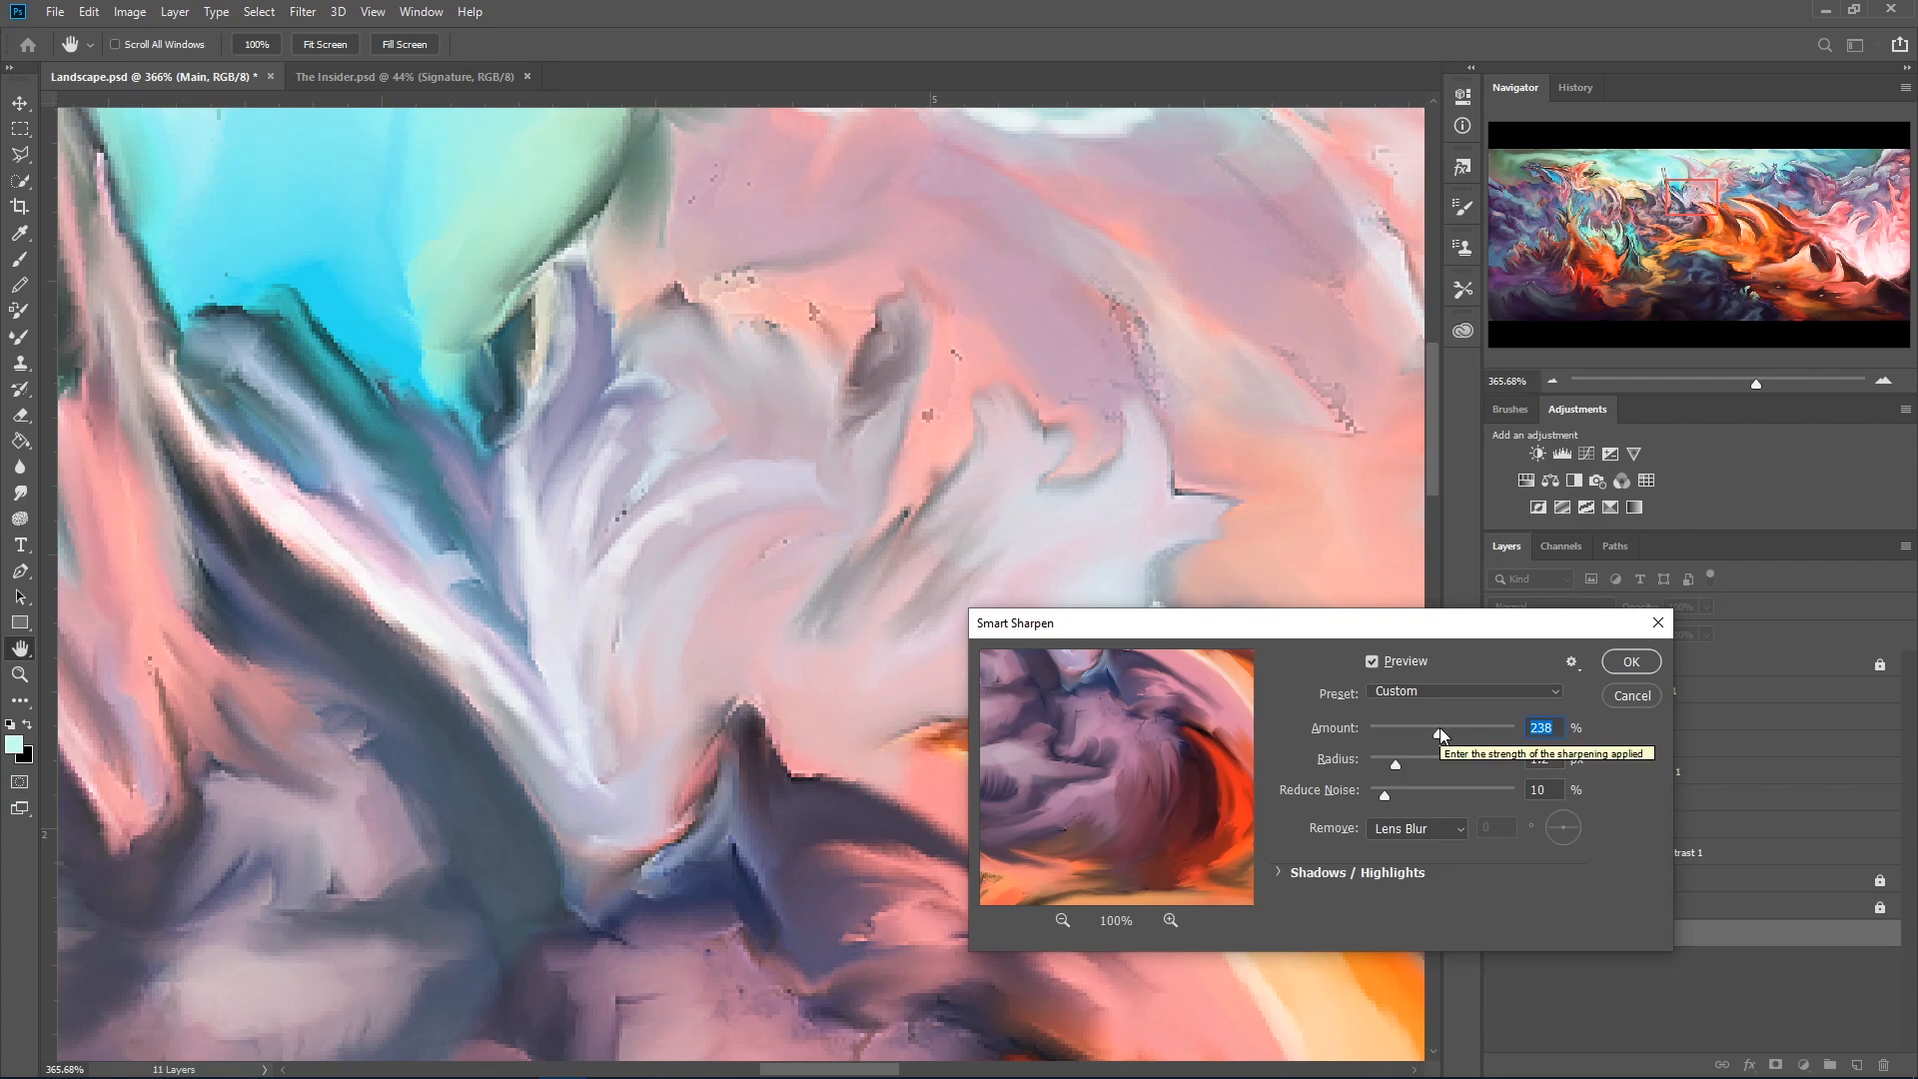
{"action": "left_click", "coordinate": [1372, 663]}
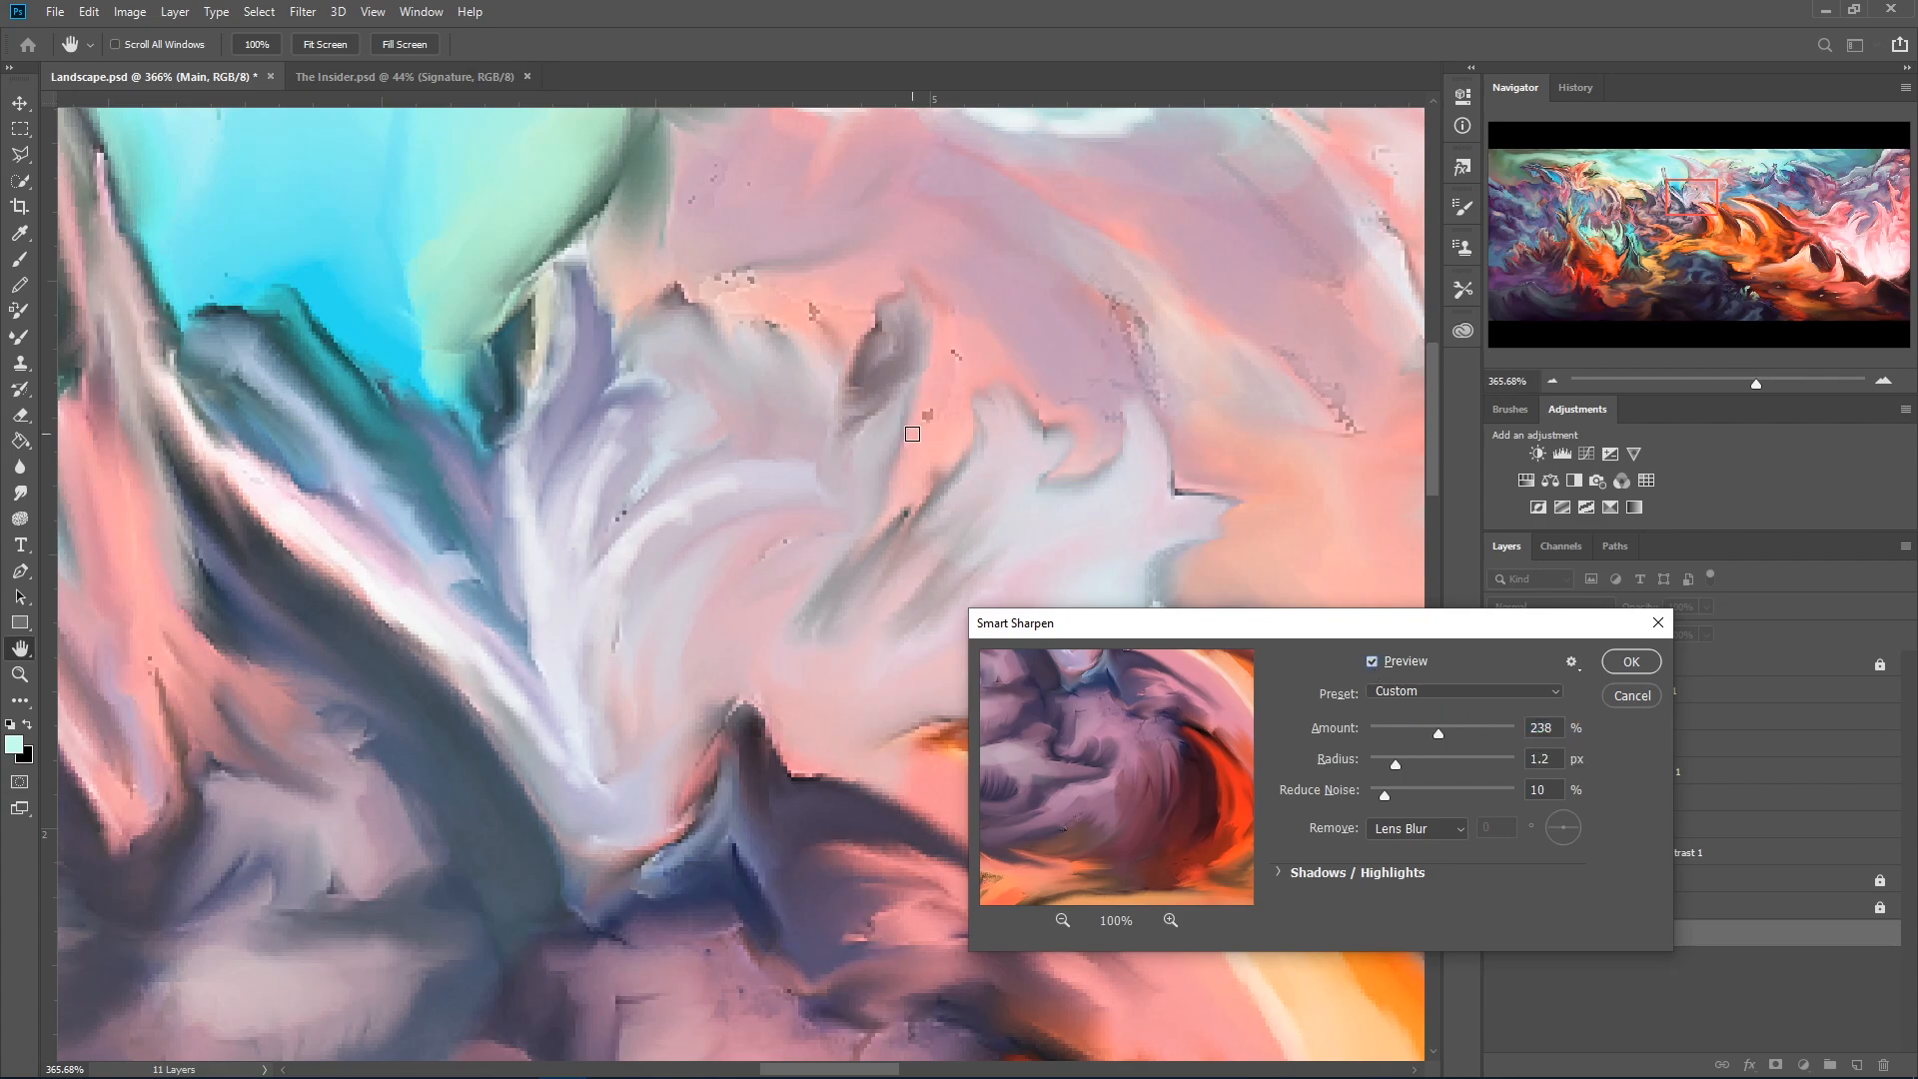
Compare the purple rocks and pink clouds with and without the sharpening preview, at wider and closer views.
{"action": "scroll", "coordinate": [1368, 715], "scroll_direction": "down", "scroll_amount": 3}
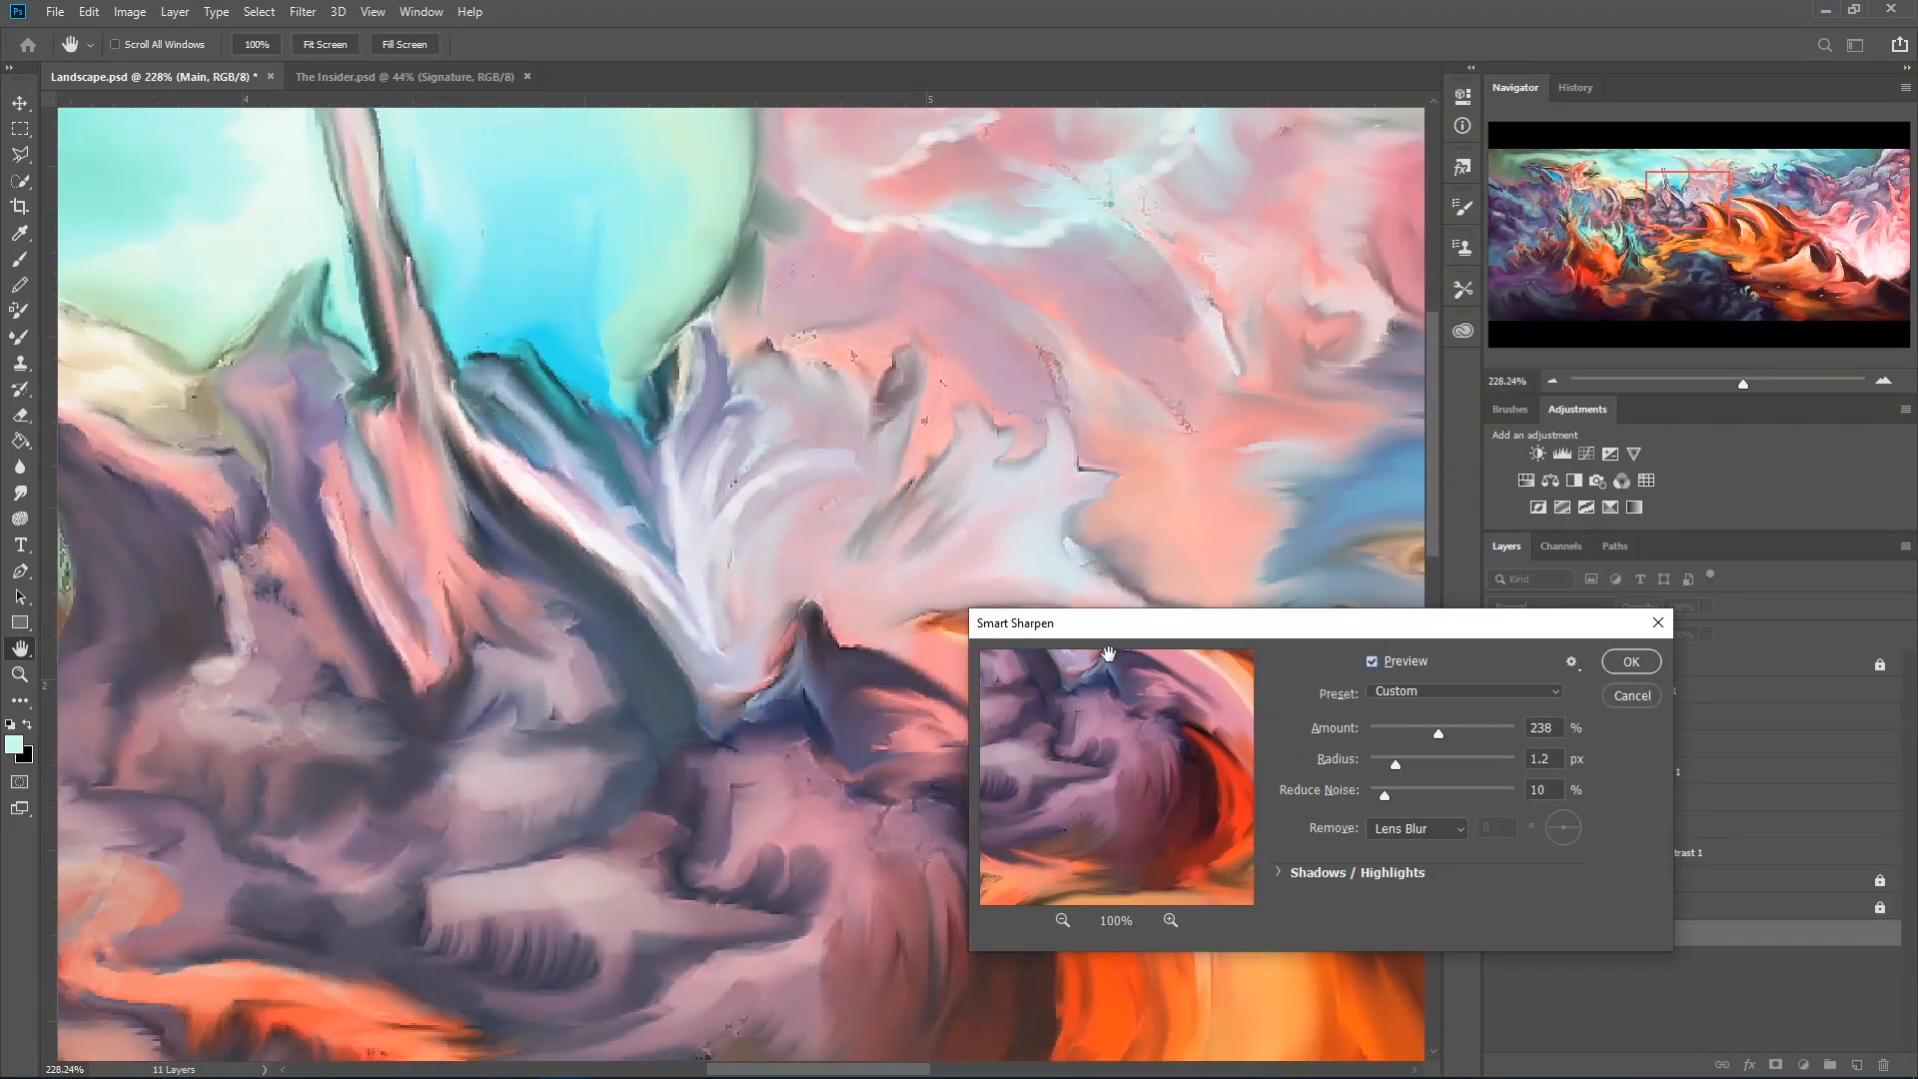
{"action": "scroll", "coordinate": [829, 606], "scroll_direction": "down", "scroll_amount": 3}
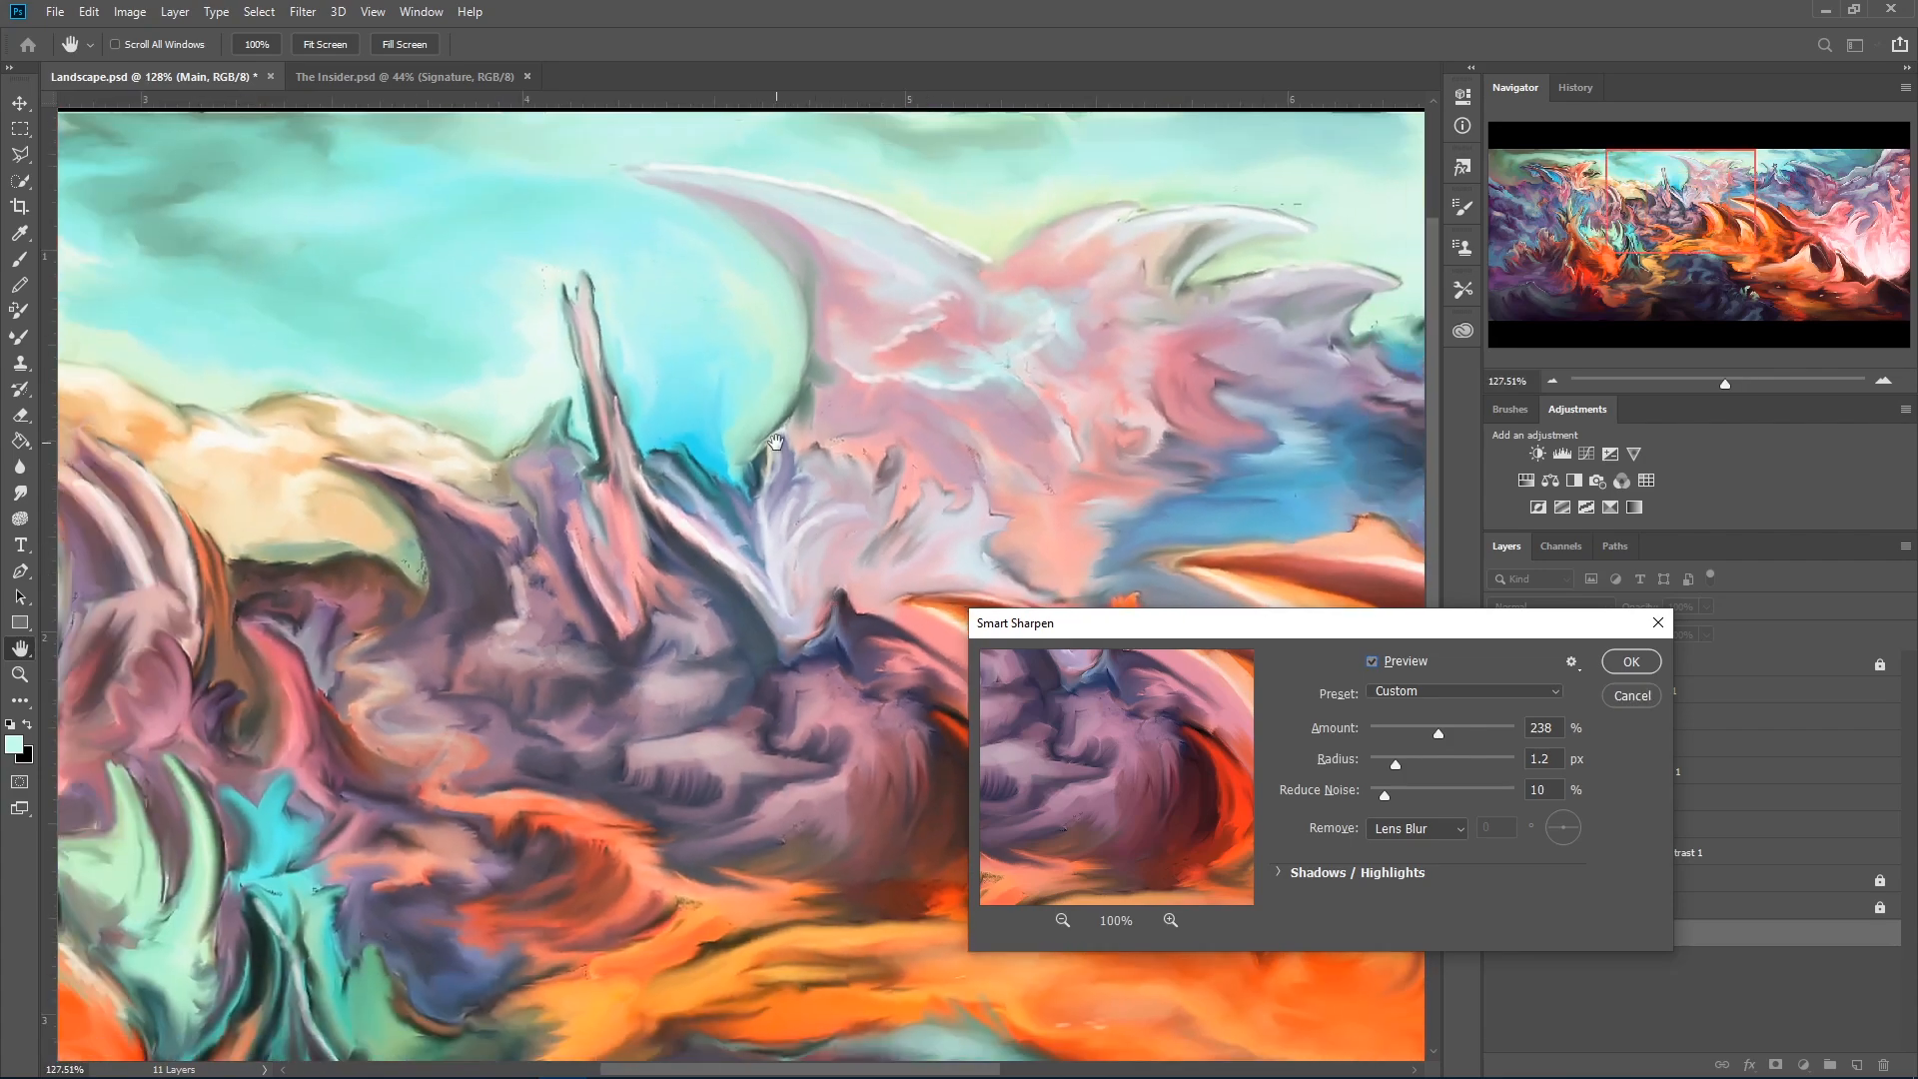
{"action": "left_click", "coordinate": [1372, 663]}
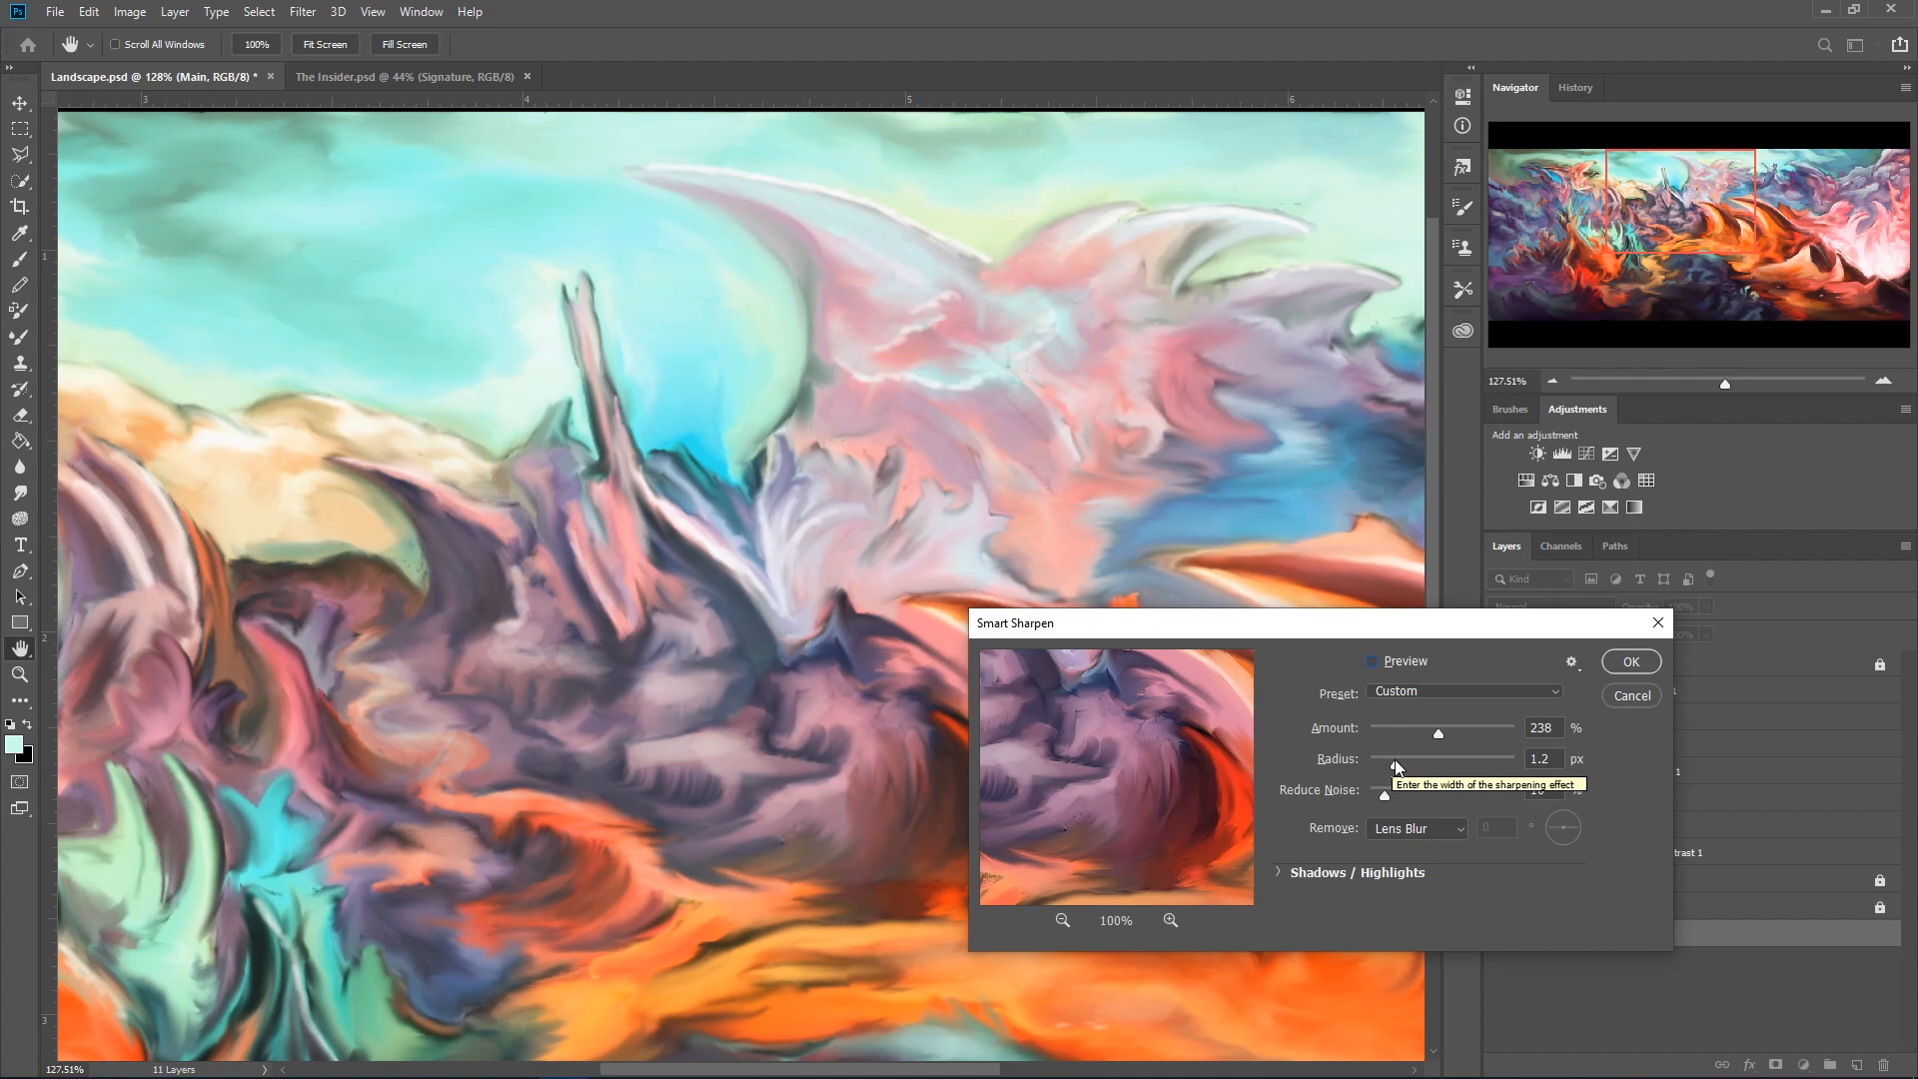
{"action": "scroll", "coordinate": [924, 517], "scroll_direction": "up", "scroll_amount": 5, "text": "alt"}
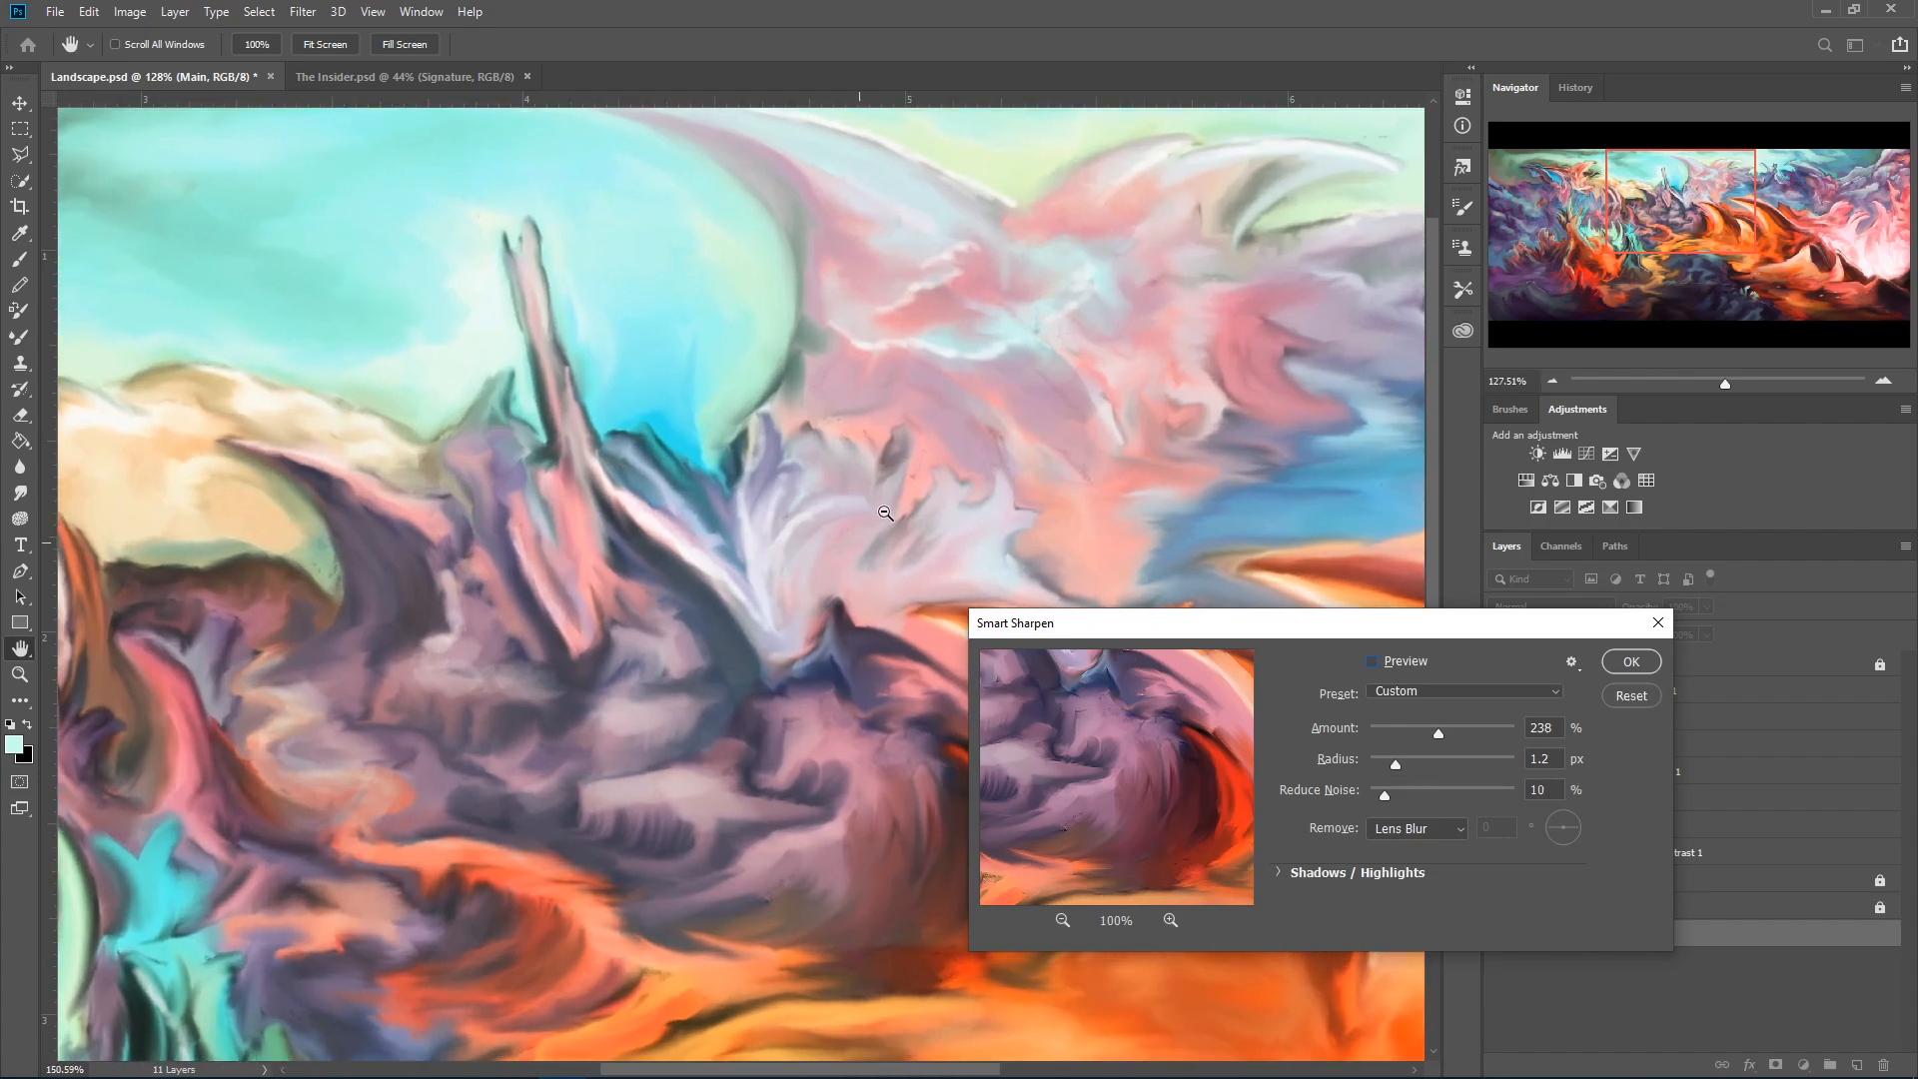
{"action": "left_click", "coordinate": [1373, 663]}
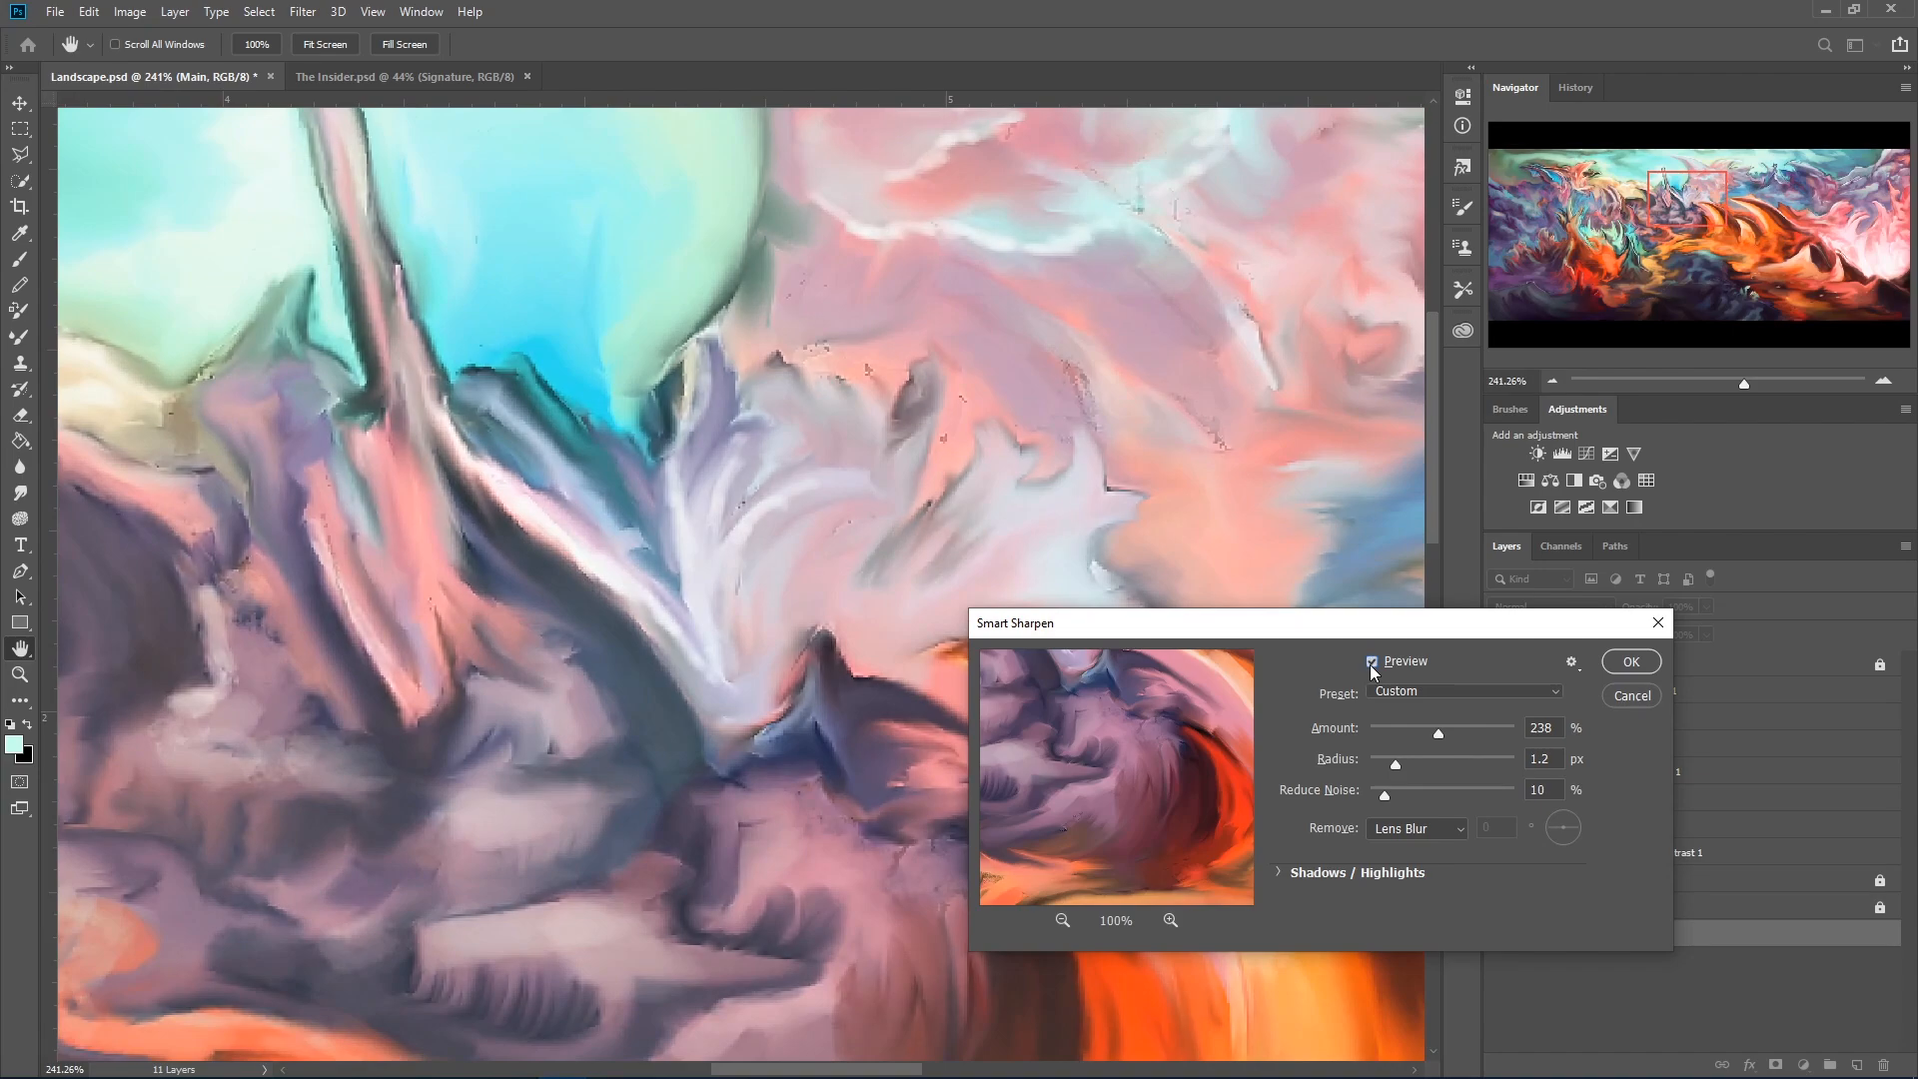
Try a Smart Sharpen amount of 248% and compare the wide view of the painting with and without the preview.
{"action": "left_click", "coordinate": [1442, 728]}
{"action": "scroll", "coordinate": [1006, 475], "scroll_direction": "down", "scroll_amount": 8, "text": "alt"}
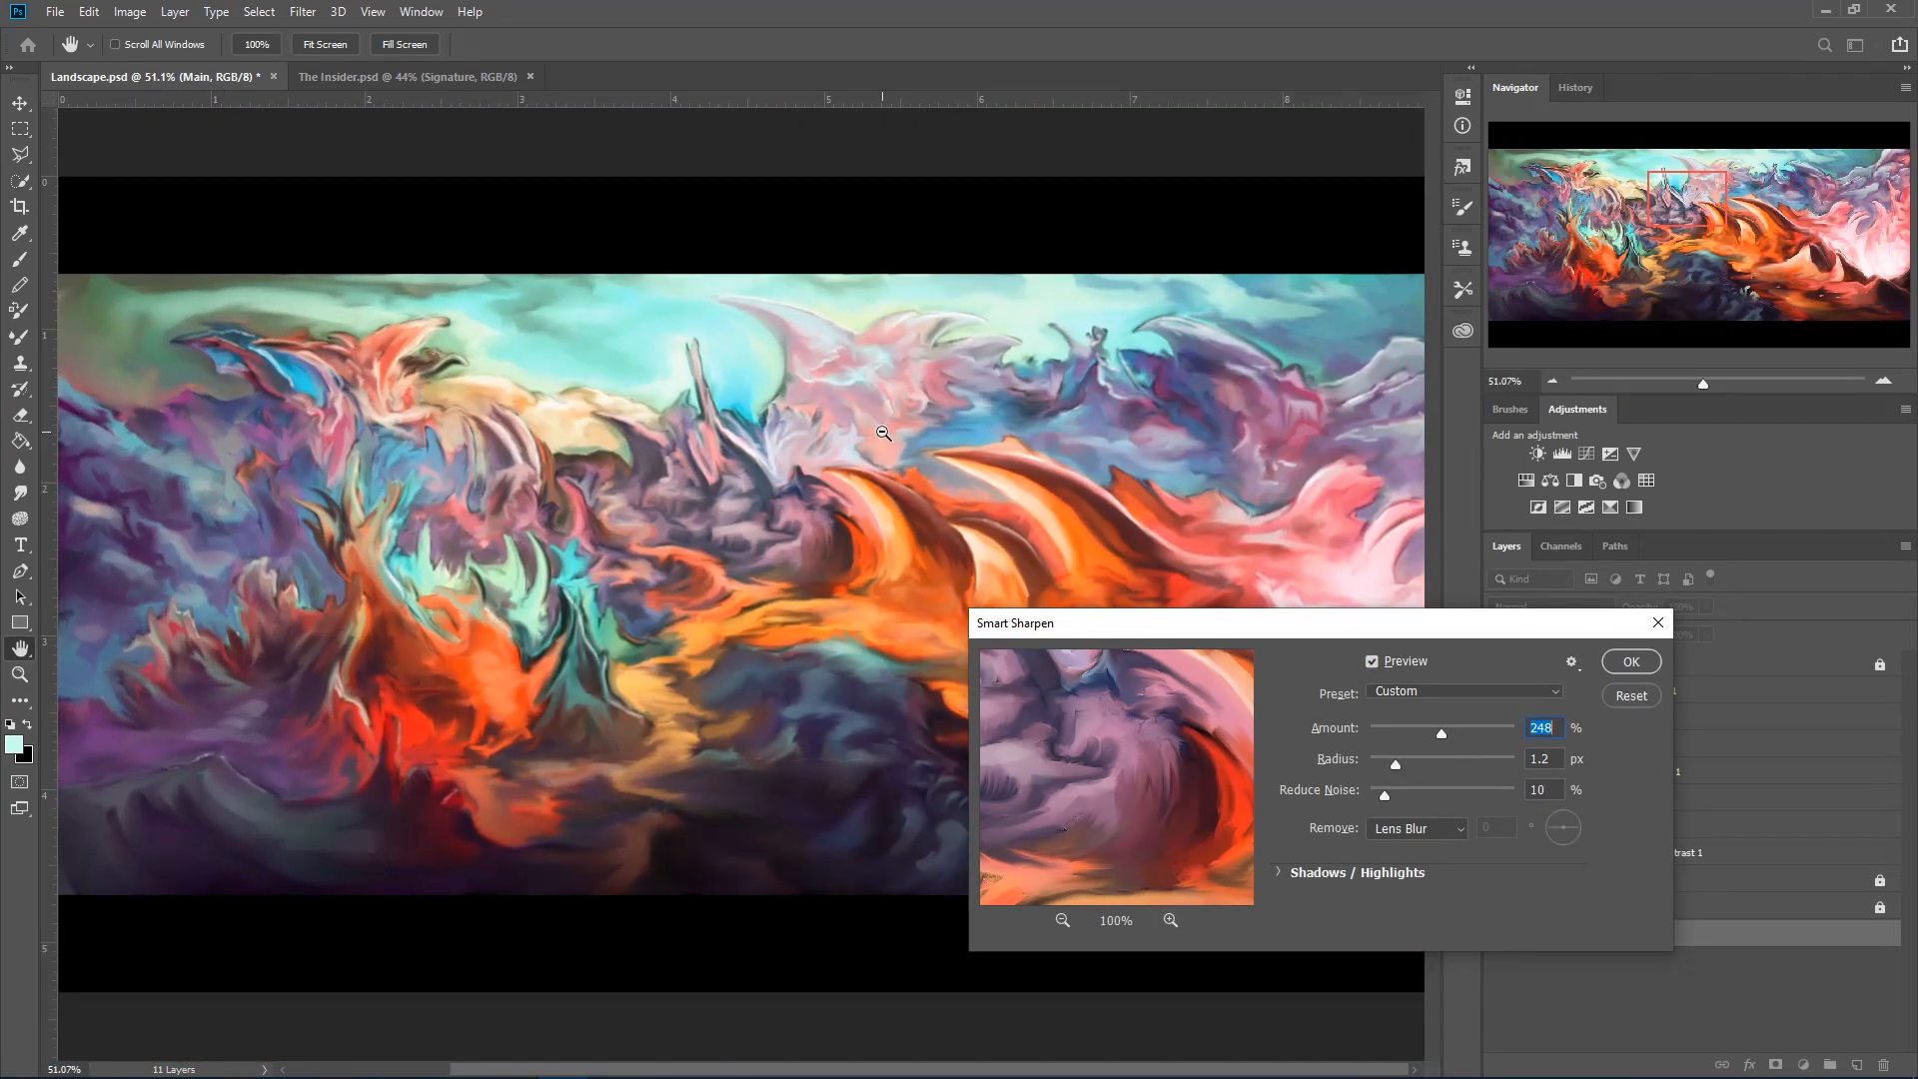
{"action": "left_click", "coordinate": [1372, 665]}
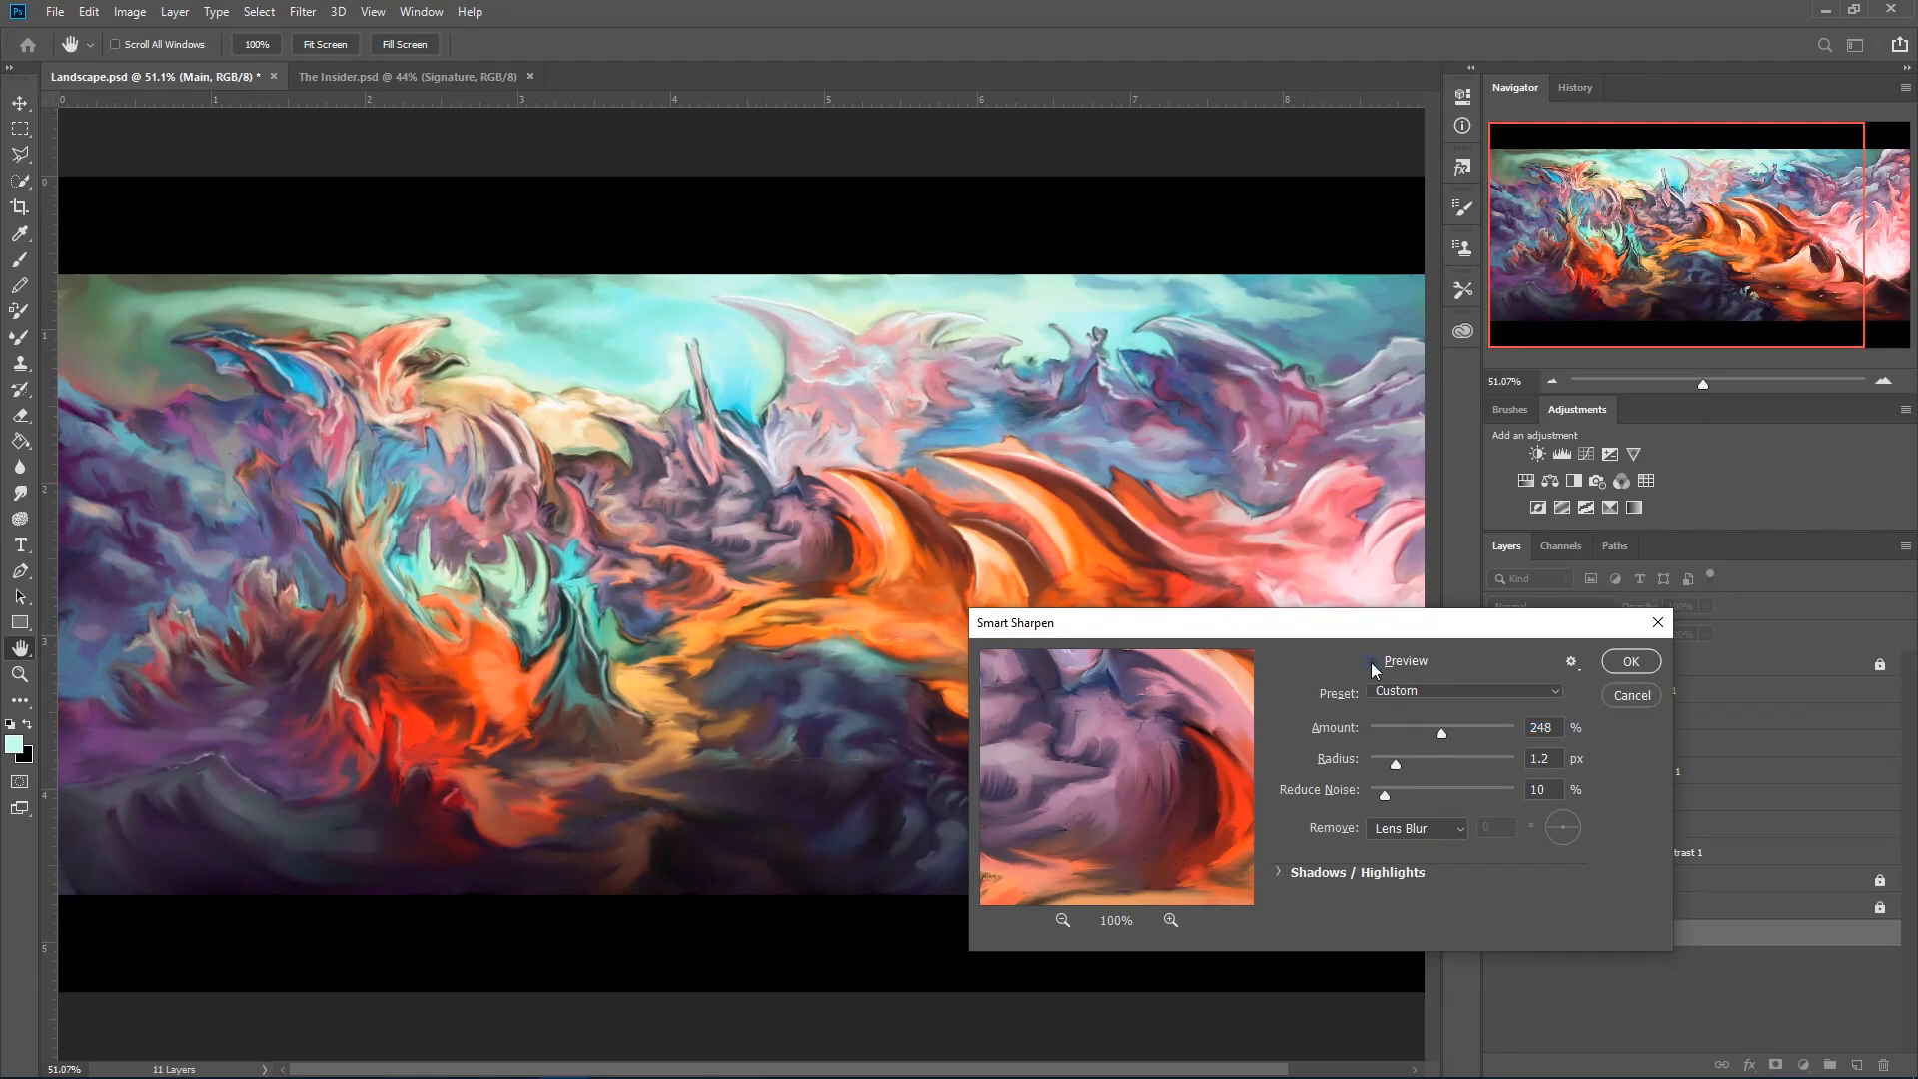
{"action": "left_click", "coordinate": [1372, 663]}
{"action": "left_click", "coordinate": [1372, 663]}
{"action": "left_click", "coordinate": [1372, 663]}
Set the Smart Sharpen amount to 297% and toggle the preview to judge the effect.
{"action": "left_click", "coordinate": [1457, 730]}
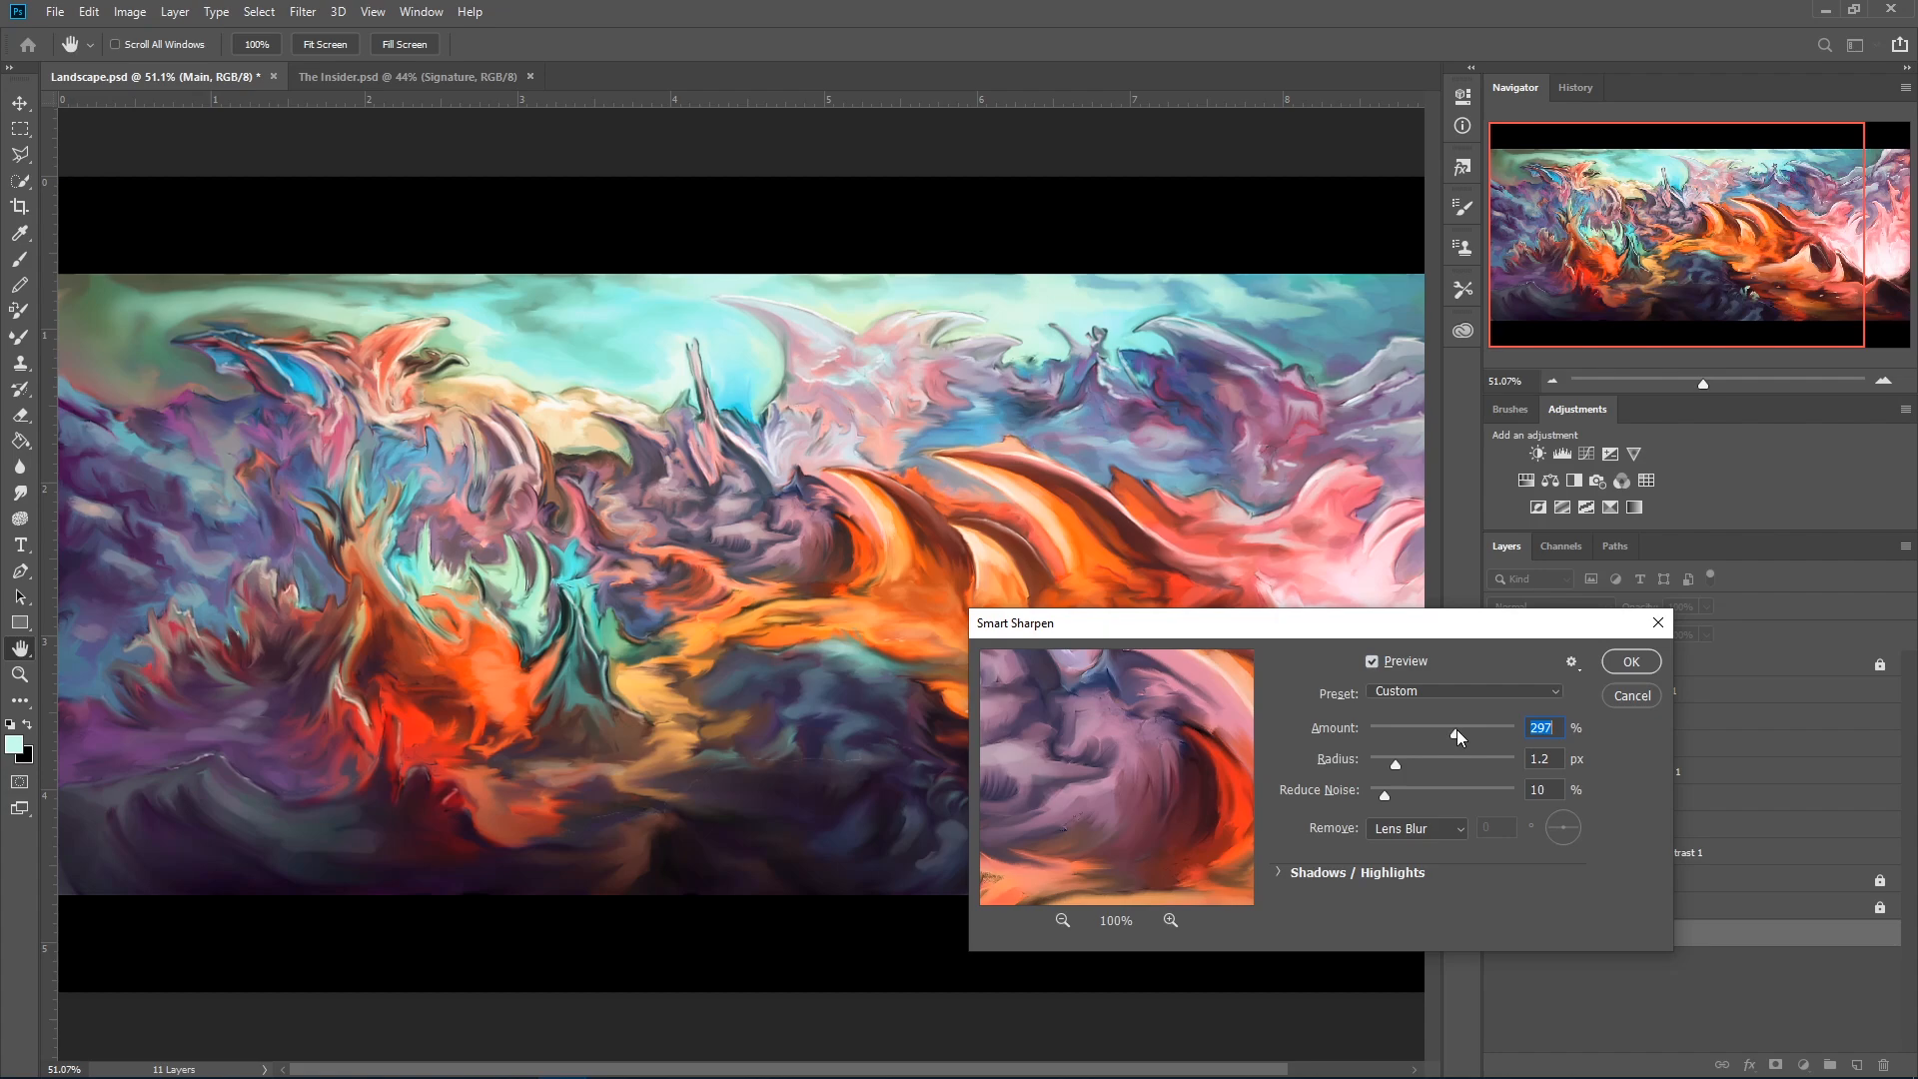
{"action": "left_click", "coordinate": [1372, 664]}
{"action": "left_click", "coordinate": [1372, 663]}
{"action": "left_click", "coordinate": [1372, 663]}
{"action": "left_click", "coordinate": [1372, 663]}
Examine the purple clouds and orange swirl in the Smart Sharpen dialog's preview image, toggling the canvas preview for comparison.
{"action": "mouse_move", "coordinate": [1158, 744]}
{"action": "left_mouse_down"}
{"action": "mouse_move", "coordinate": [1272, 797]}
{"action": "mouse_move", "coordinate": [1409, 782]}
{"action": "mouse_move", "coordinate": [1351, 668]}
{"action": "left_mouse_up"}
{"action": "left_click_drag", "start_coordinate": [1181, 711], "coordinate": [1175, 782]}
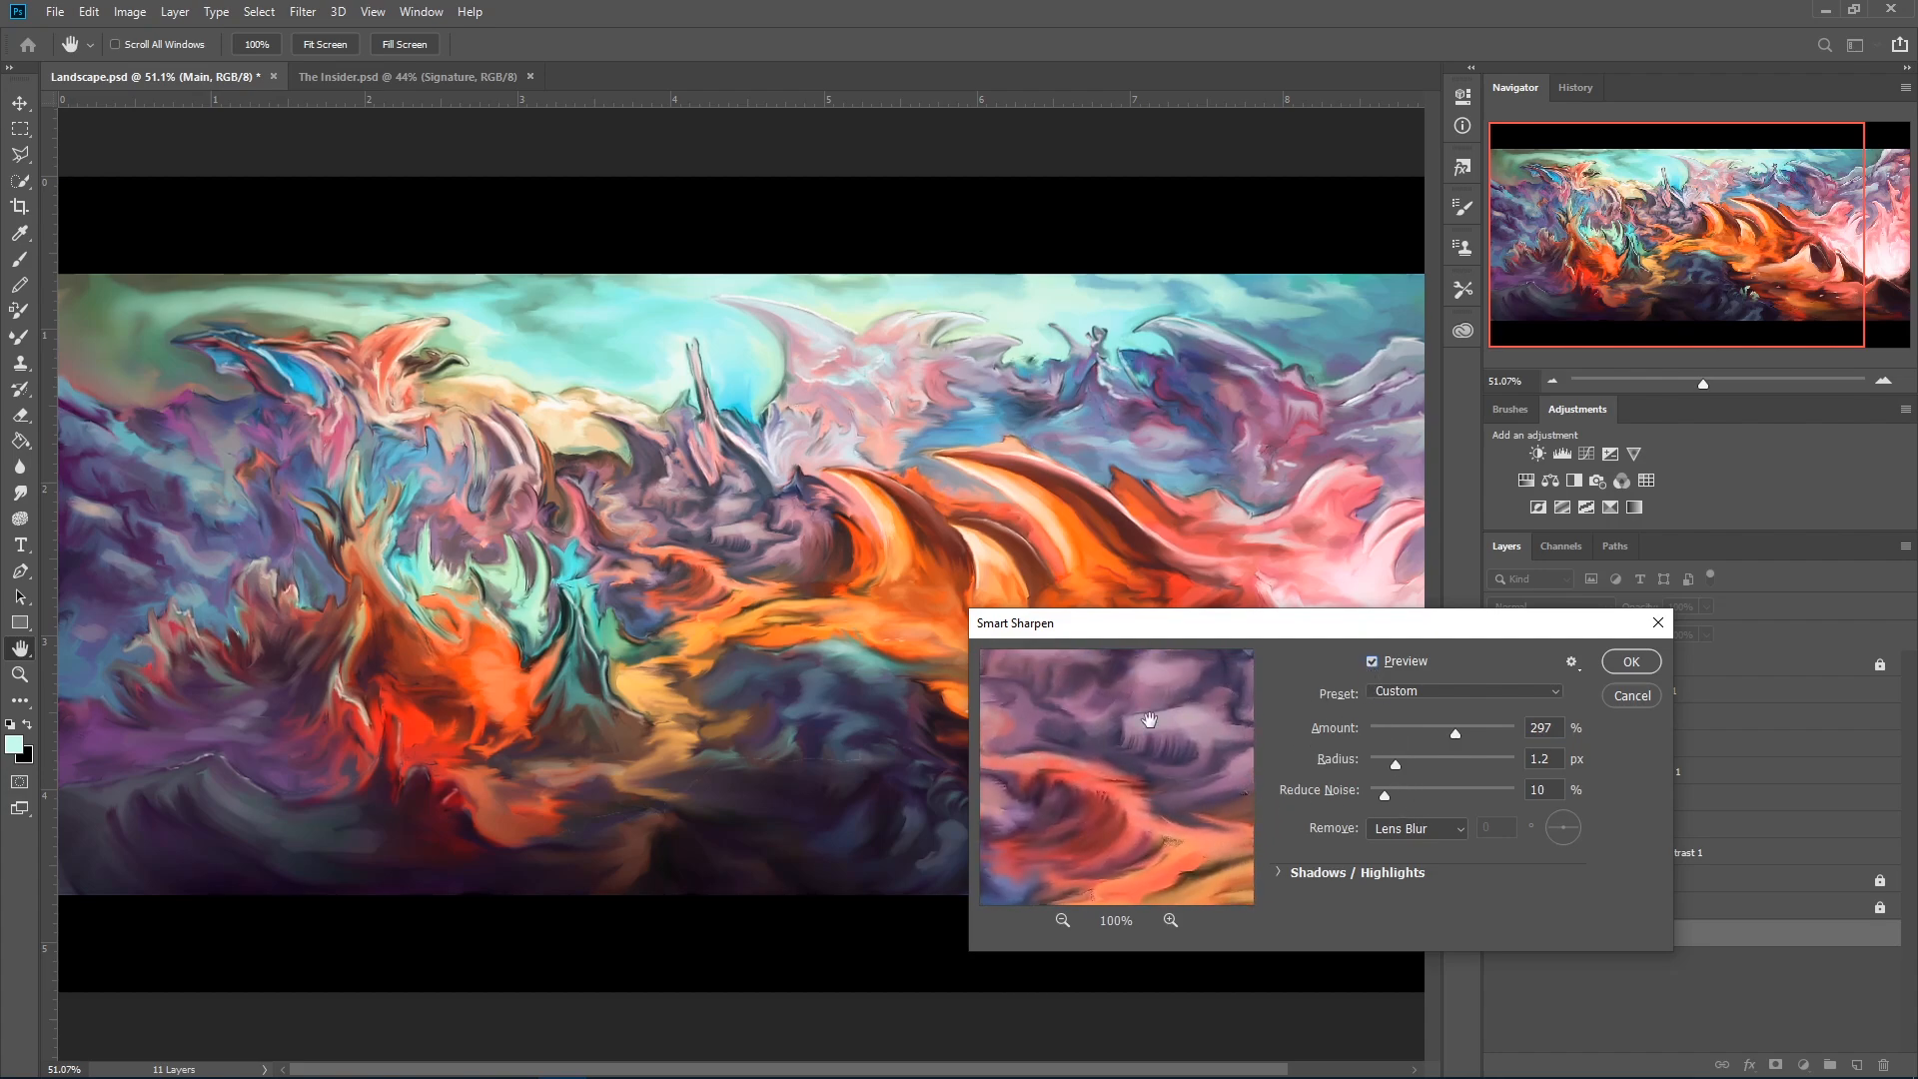
{"action": "left_click_drag", "start_coordinate": [1119, 709], "coordinate": [1190, 796]}
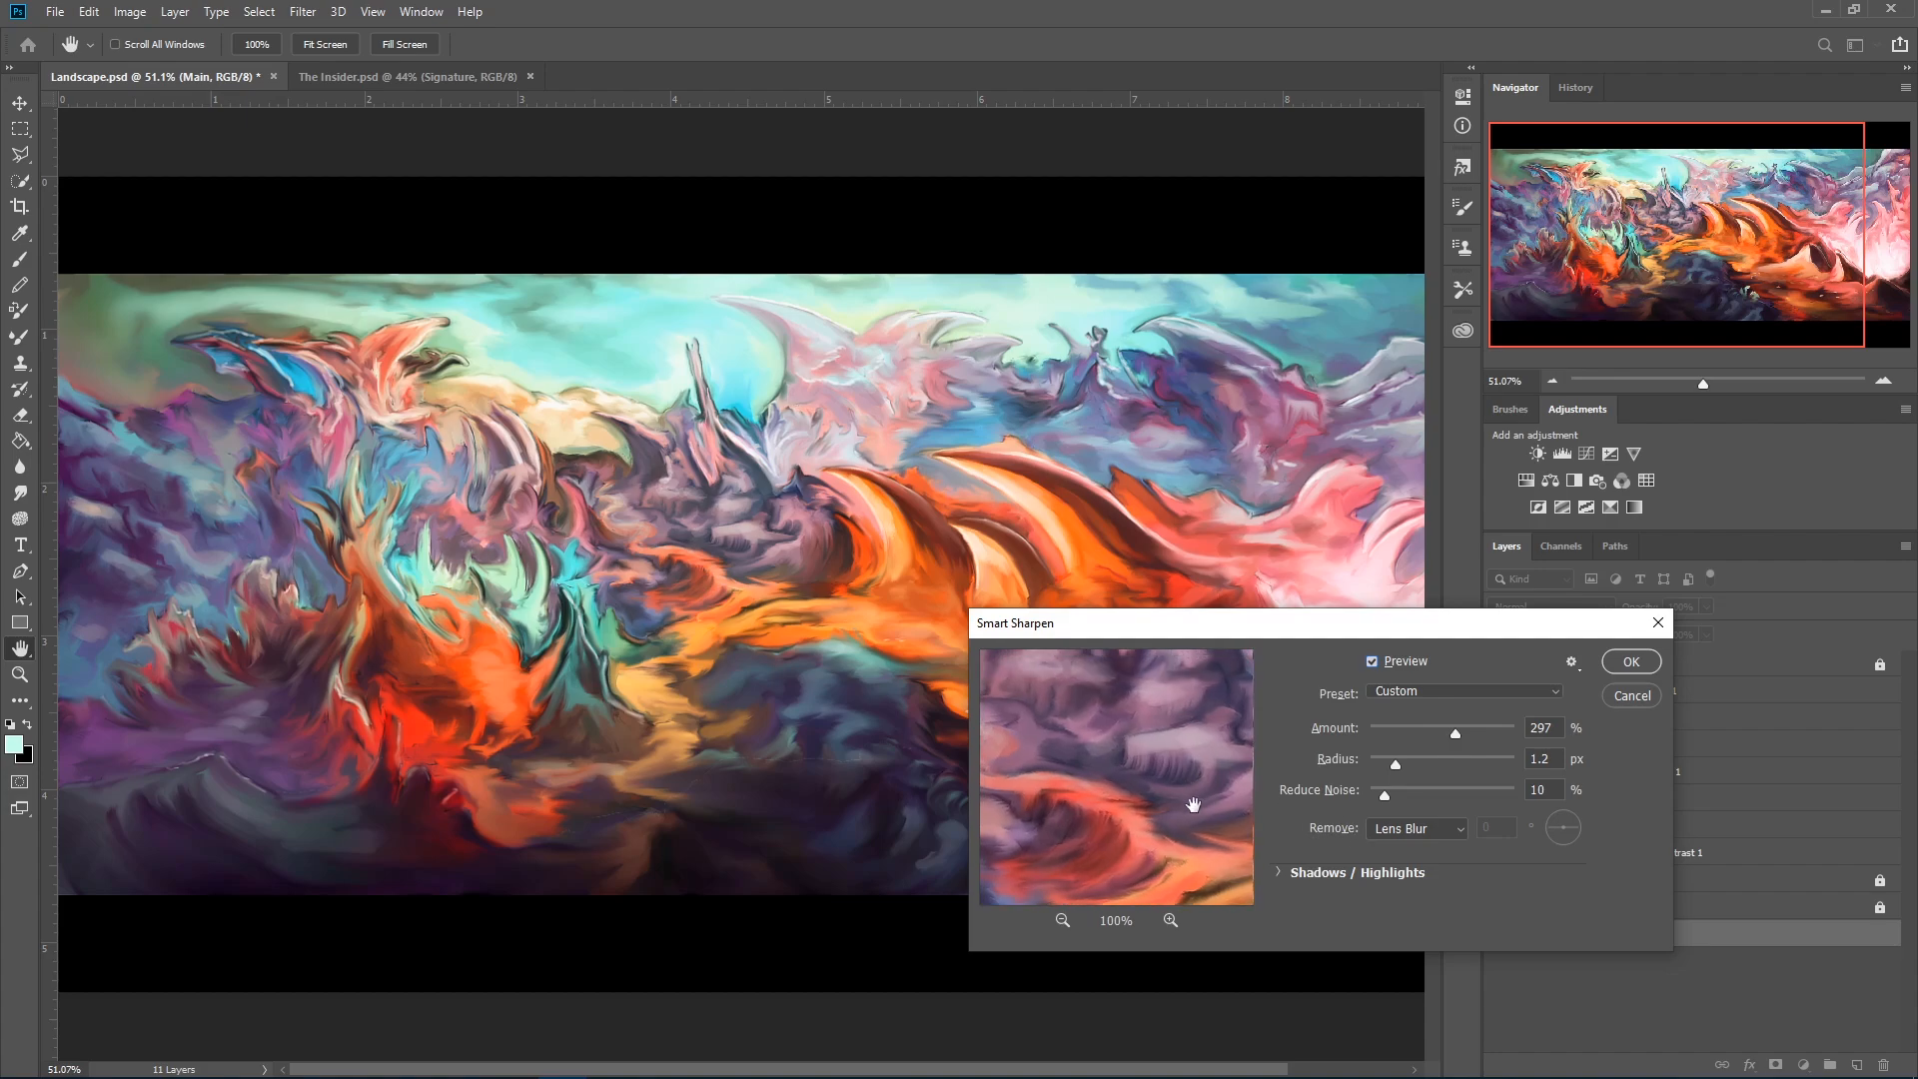
{"action": "left_click", "coordinate": [1373, 663]}
{"action": "left_click", "coordinate": [1371, 663]}
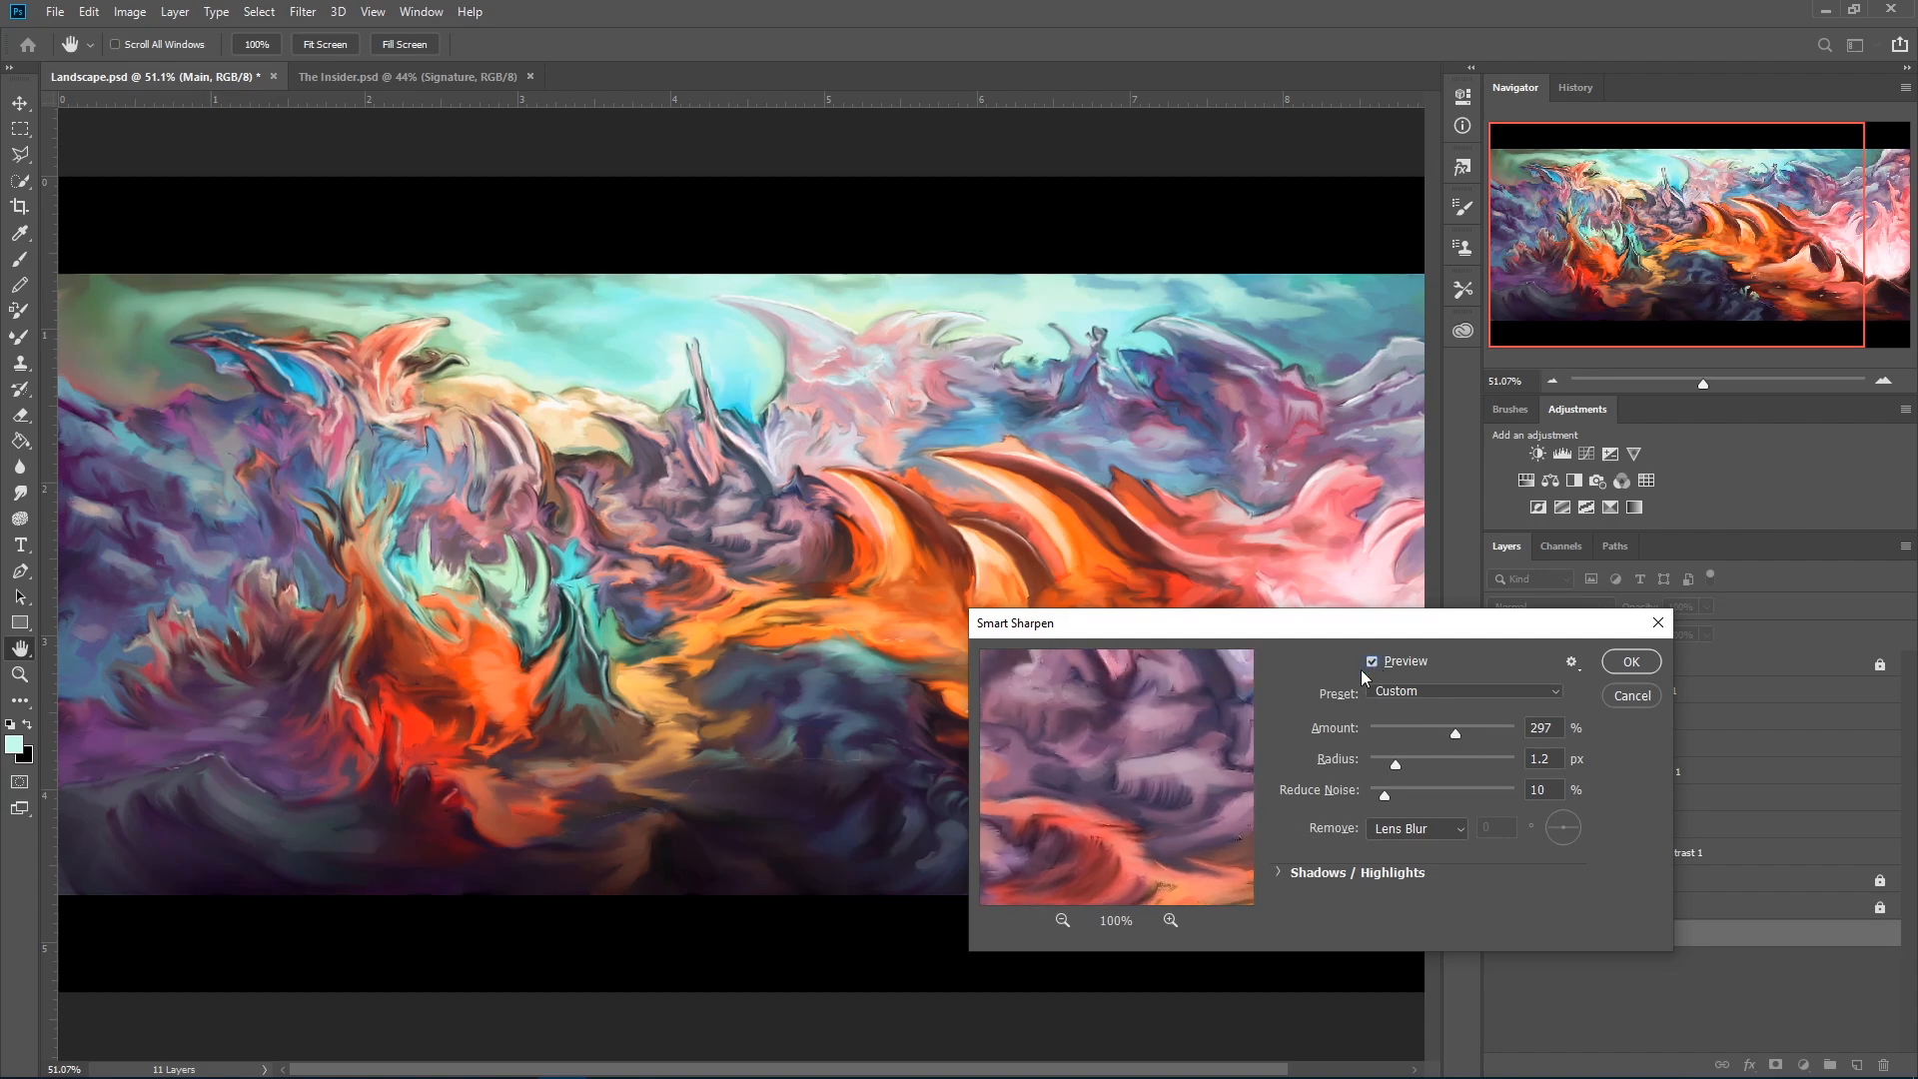
{"action": "left_click_drag", "start_coordinate": [1138, 827], "coordinate": [1135, 764]}
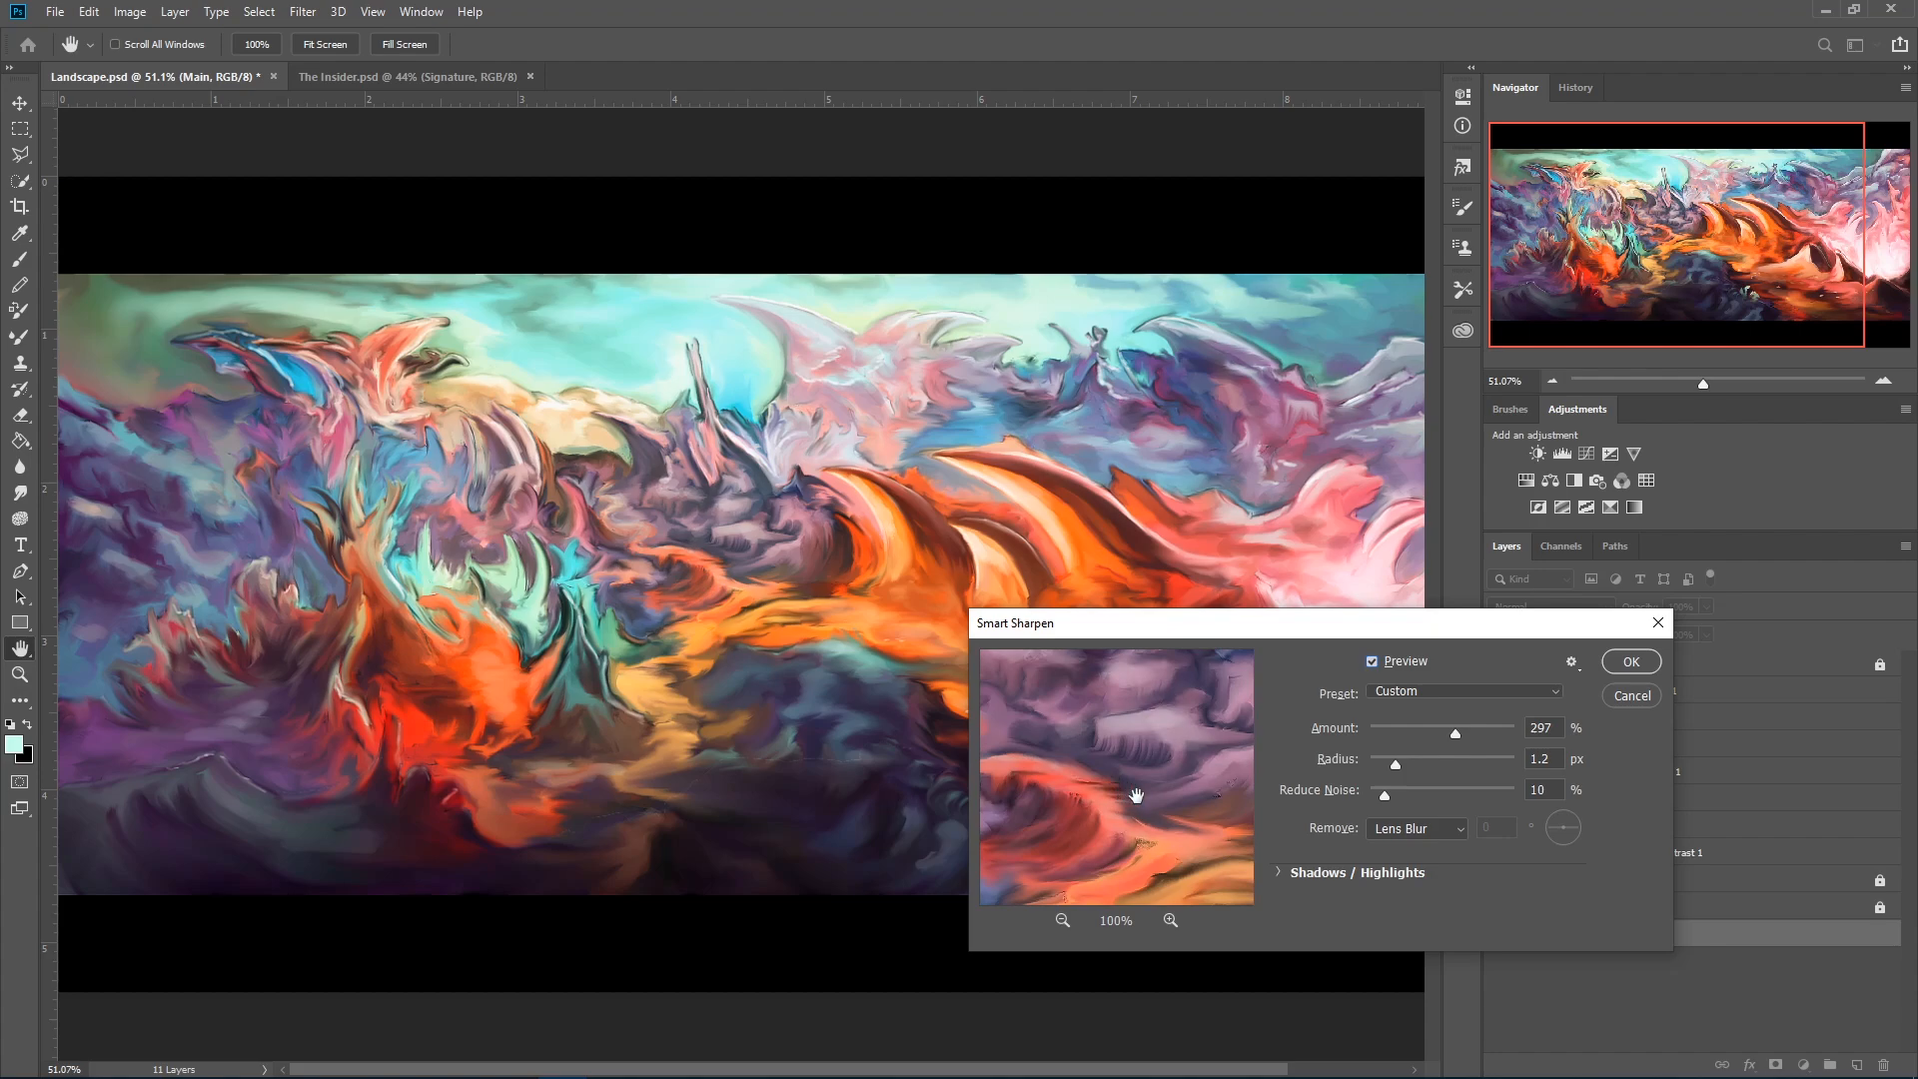
Make a last before-and-after comparison on the canvas and apply Smart Sharpen to the Main layer.
{"action": "left_click", "coordinate": [1373, 663]}
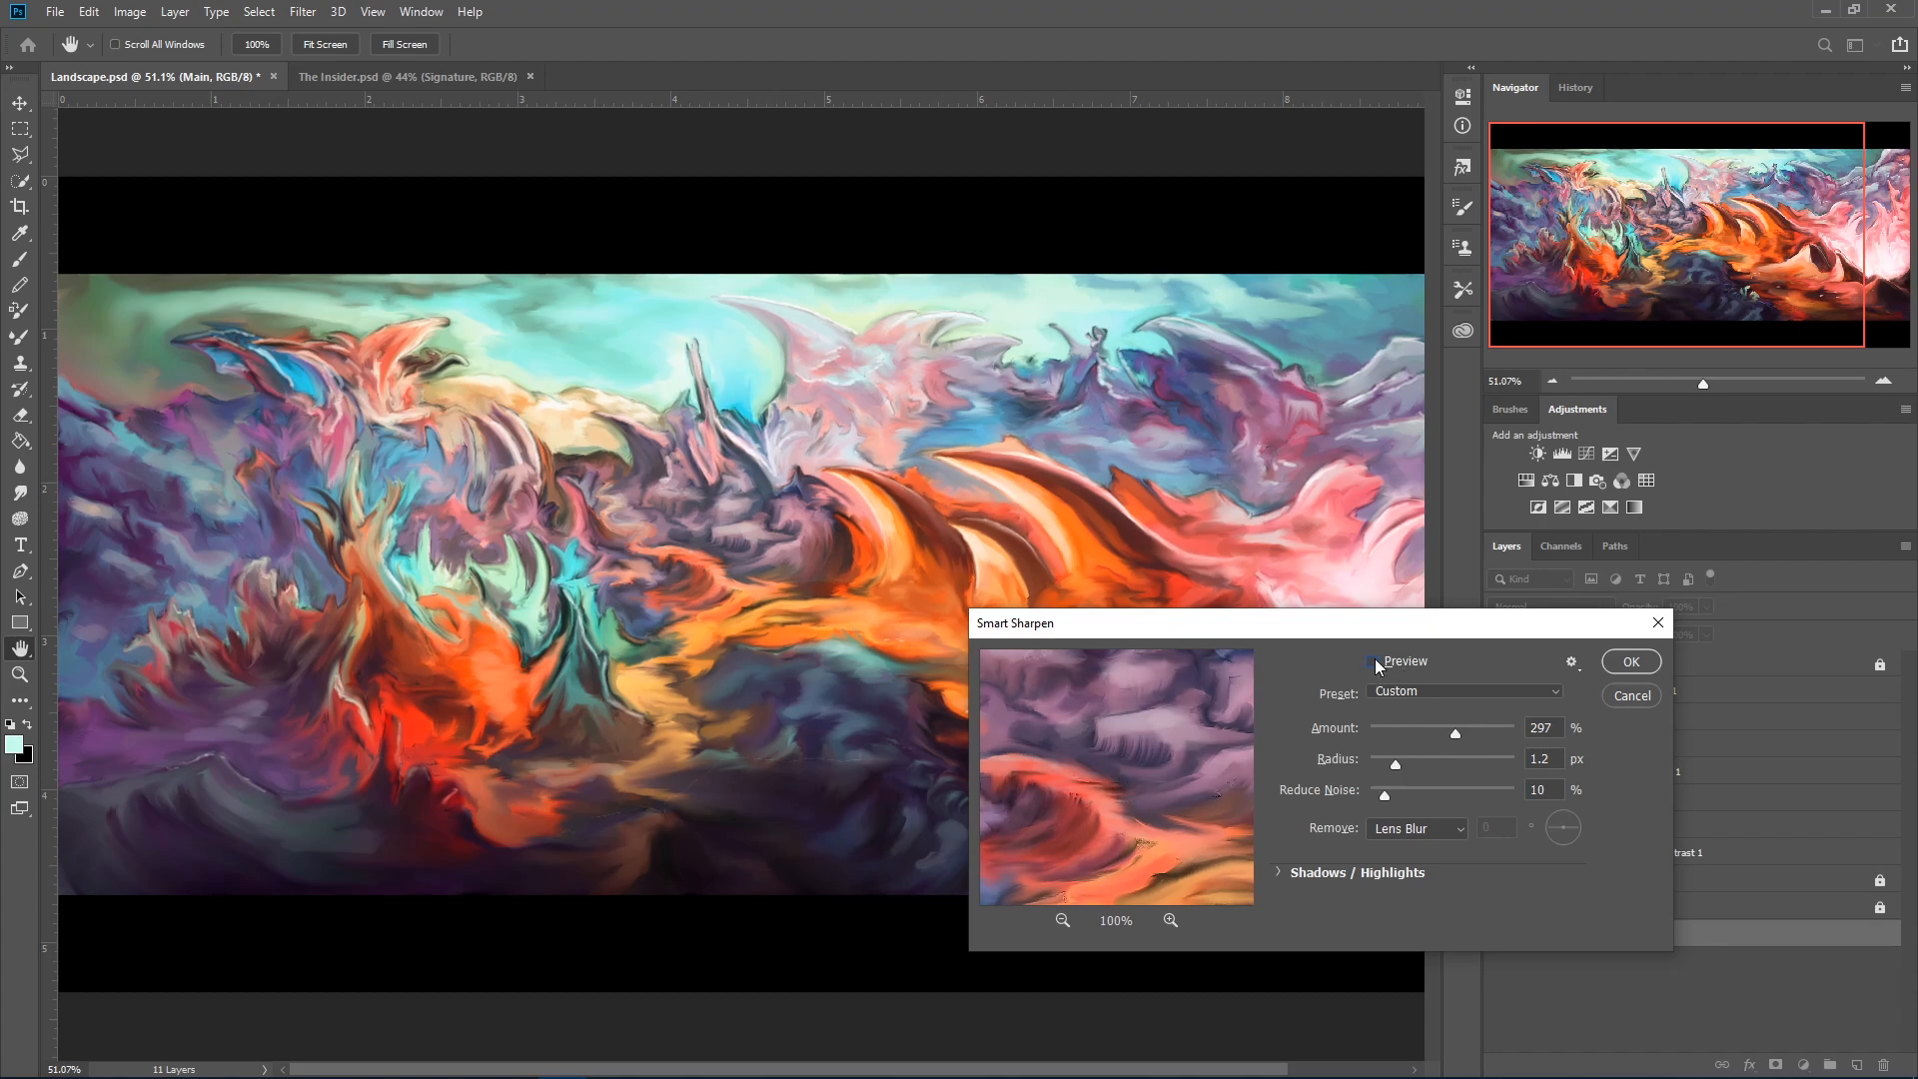
{"action": "left_click", "coordinate": [1375, 664]}
{"action": "left_click", "coordinate": [1373, 663]}
{"action": "left_click", "coordinate": [1373, 663]}
{"action": "left_click", "coordinate": [1630, 662]}
Inspect the sharpened orange arches, purple clouds and teal forms up close.
{"action": "scroll", "coordinate": [644, 651], "scroll_direction": "down", "scroll_amount": 2}
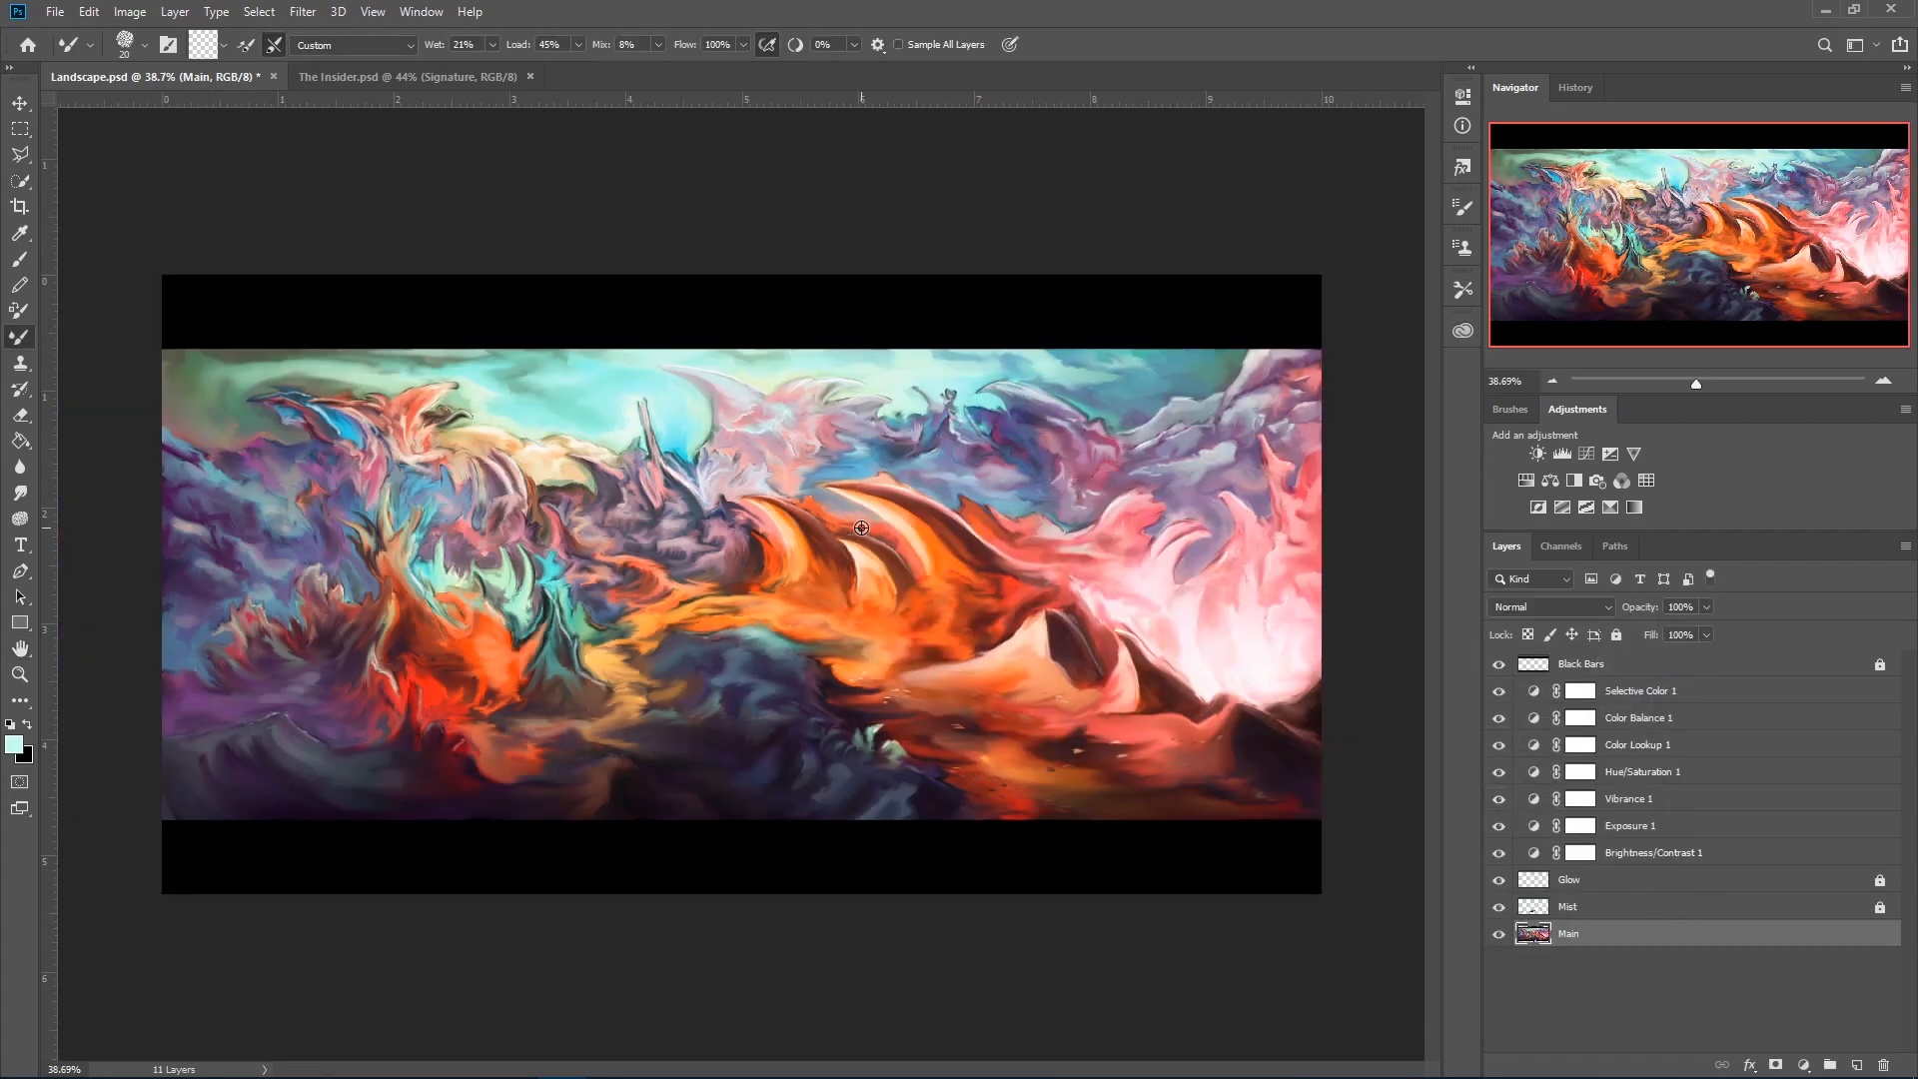
{"action": "scroll", "coordinate": [643, 652], "scroll_direction": "up", "scroll_amount": 12}
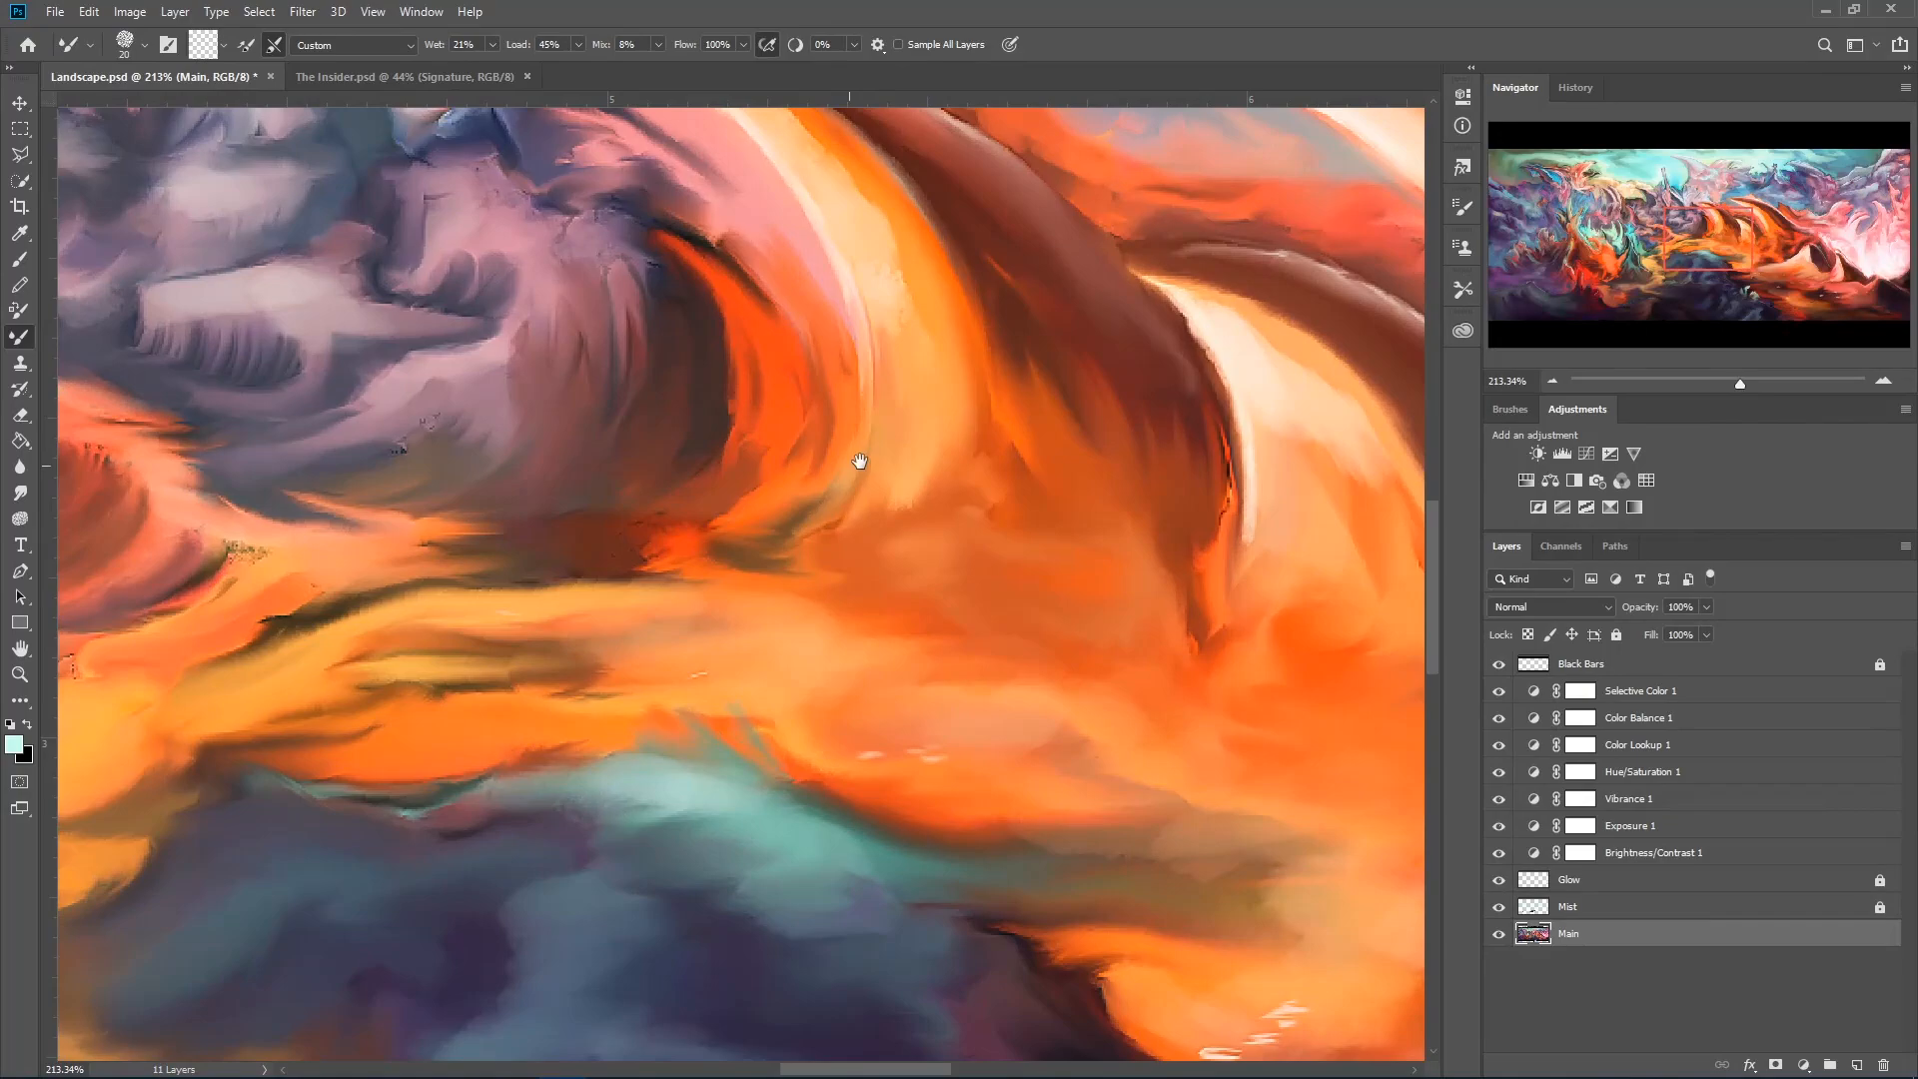
{"action": "left_click_drag", "start_coordinate": [859, 460], "coordinate": [749, 663]}
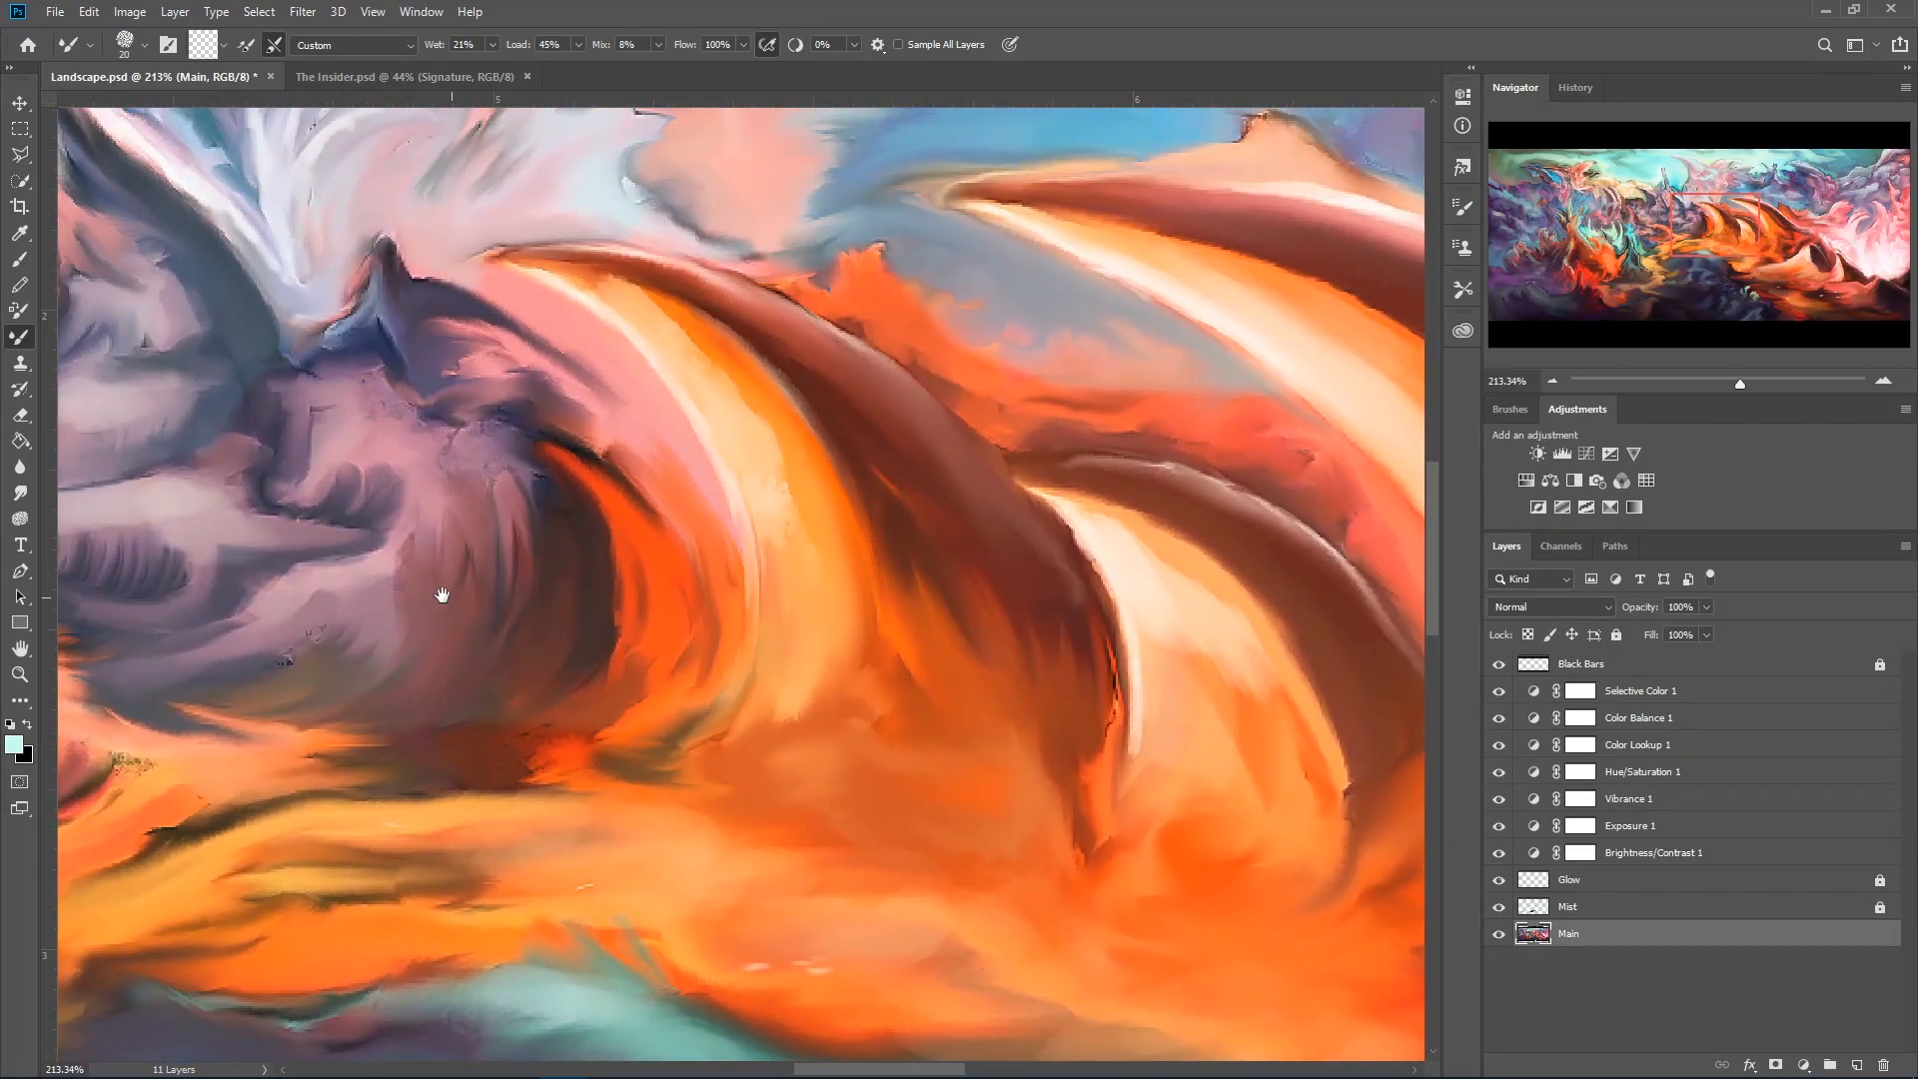
{"action": "left_click_drag", "start_coordinate": [441, 590], "coordinate": [1171, 654]}
{"action": "left_click_drag", "start_coordinate": [521, 612], "coordinate": [1010, 650]}
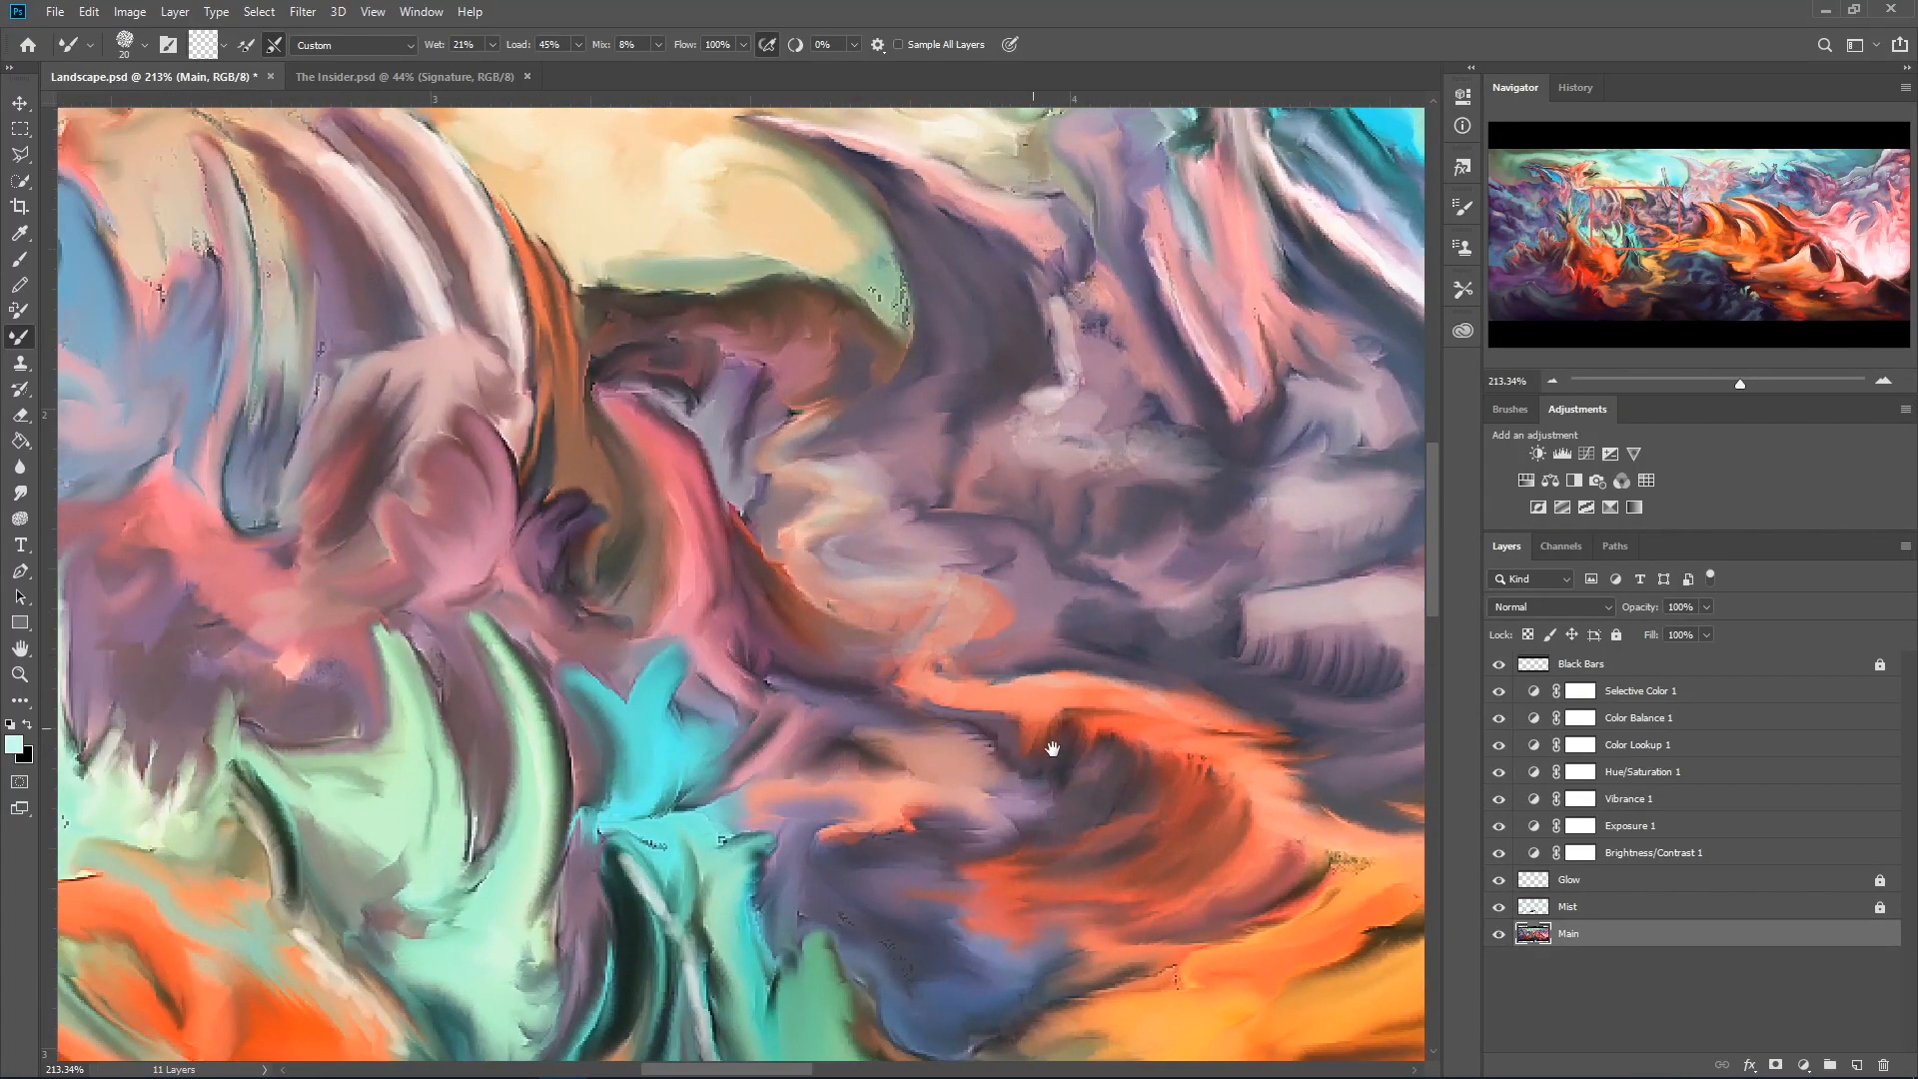
{"action": "left_click_drag", "start_coordinate": [1044, 749], "coordinate": [829, 519]}
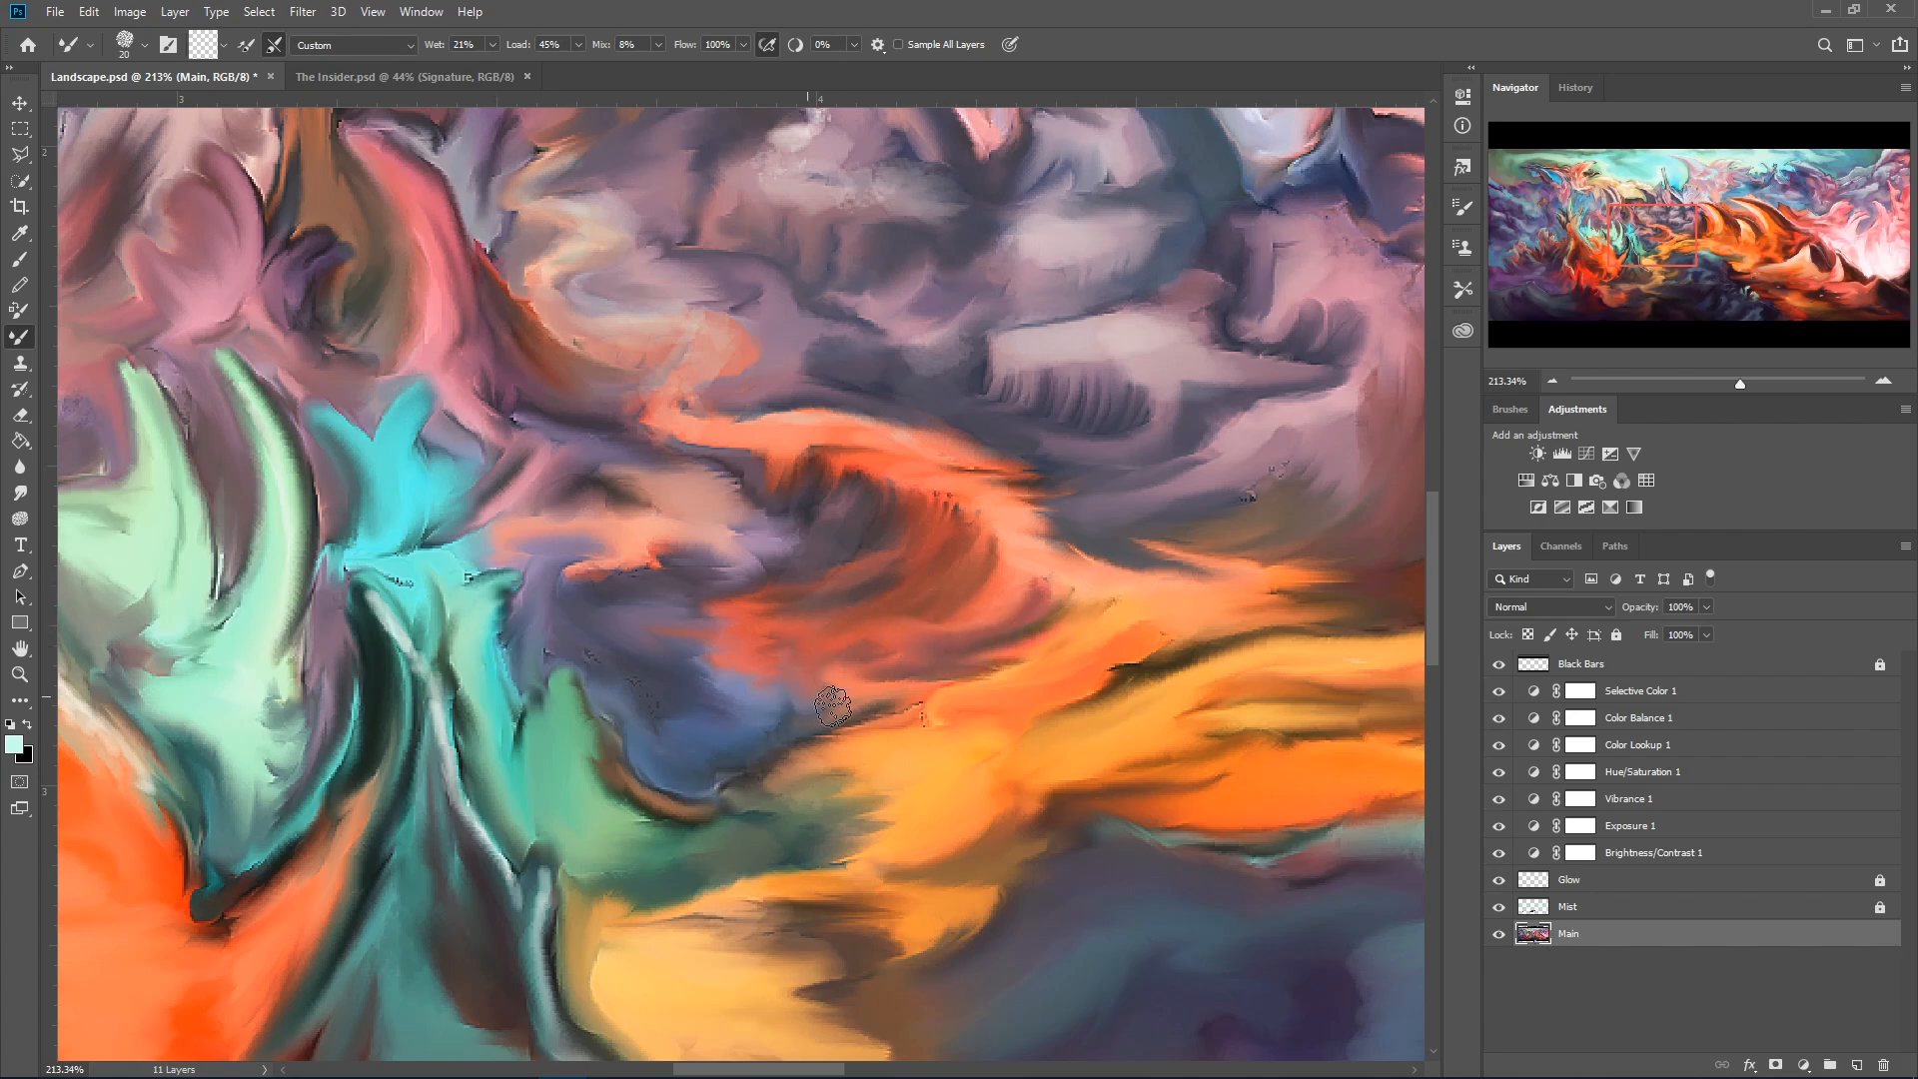
Undo and restore the Smart Sharpen result to compare, and examine the speckled pixels beside the orange swirl.
{"action": "key", "text": "ctrl+z"}
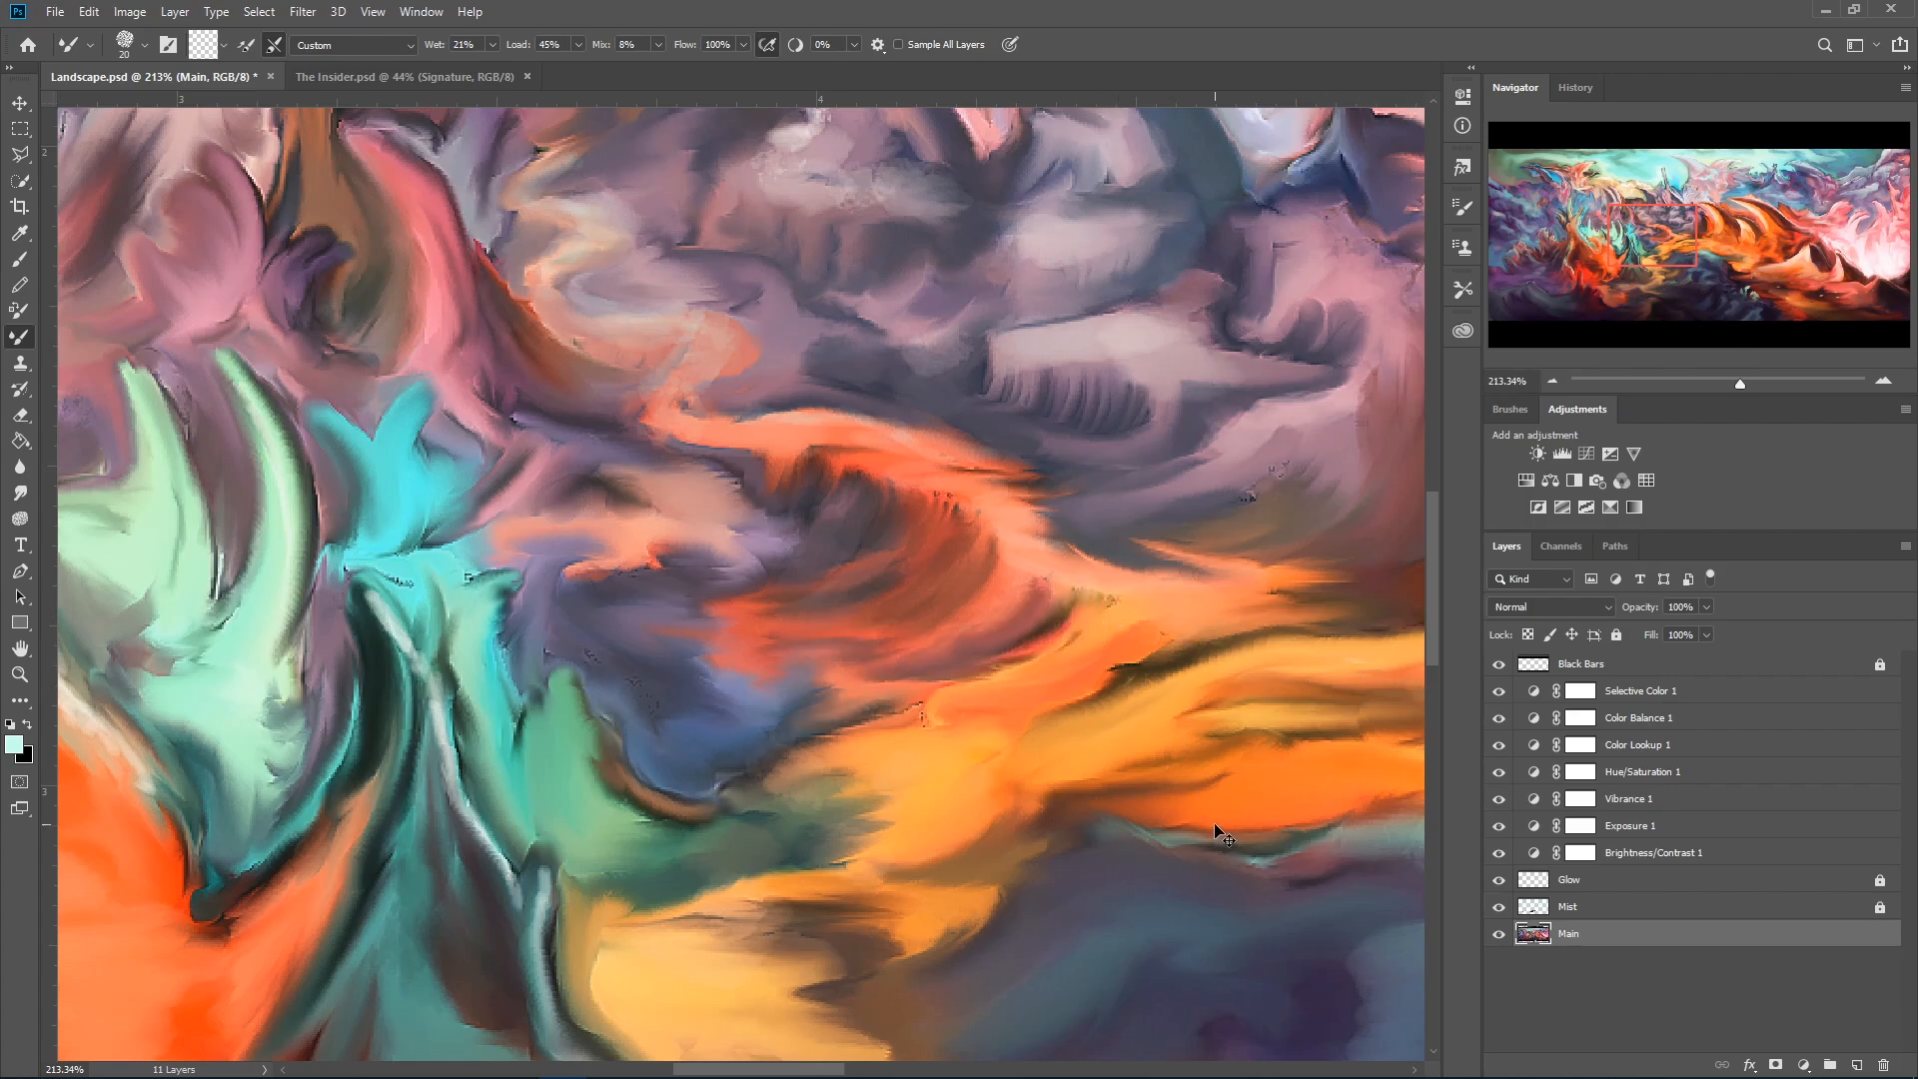
{"action": "key", "text": "ctrl+z"}
{"action": "scroll", "coordinate": [1131, 613], "scroll_direction": "up", "scroll_amount": 6}
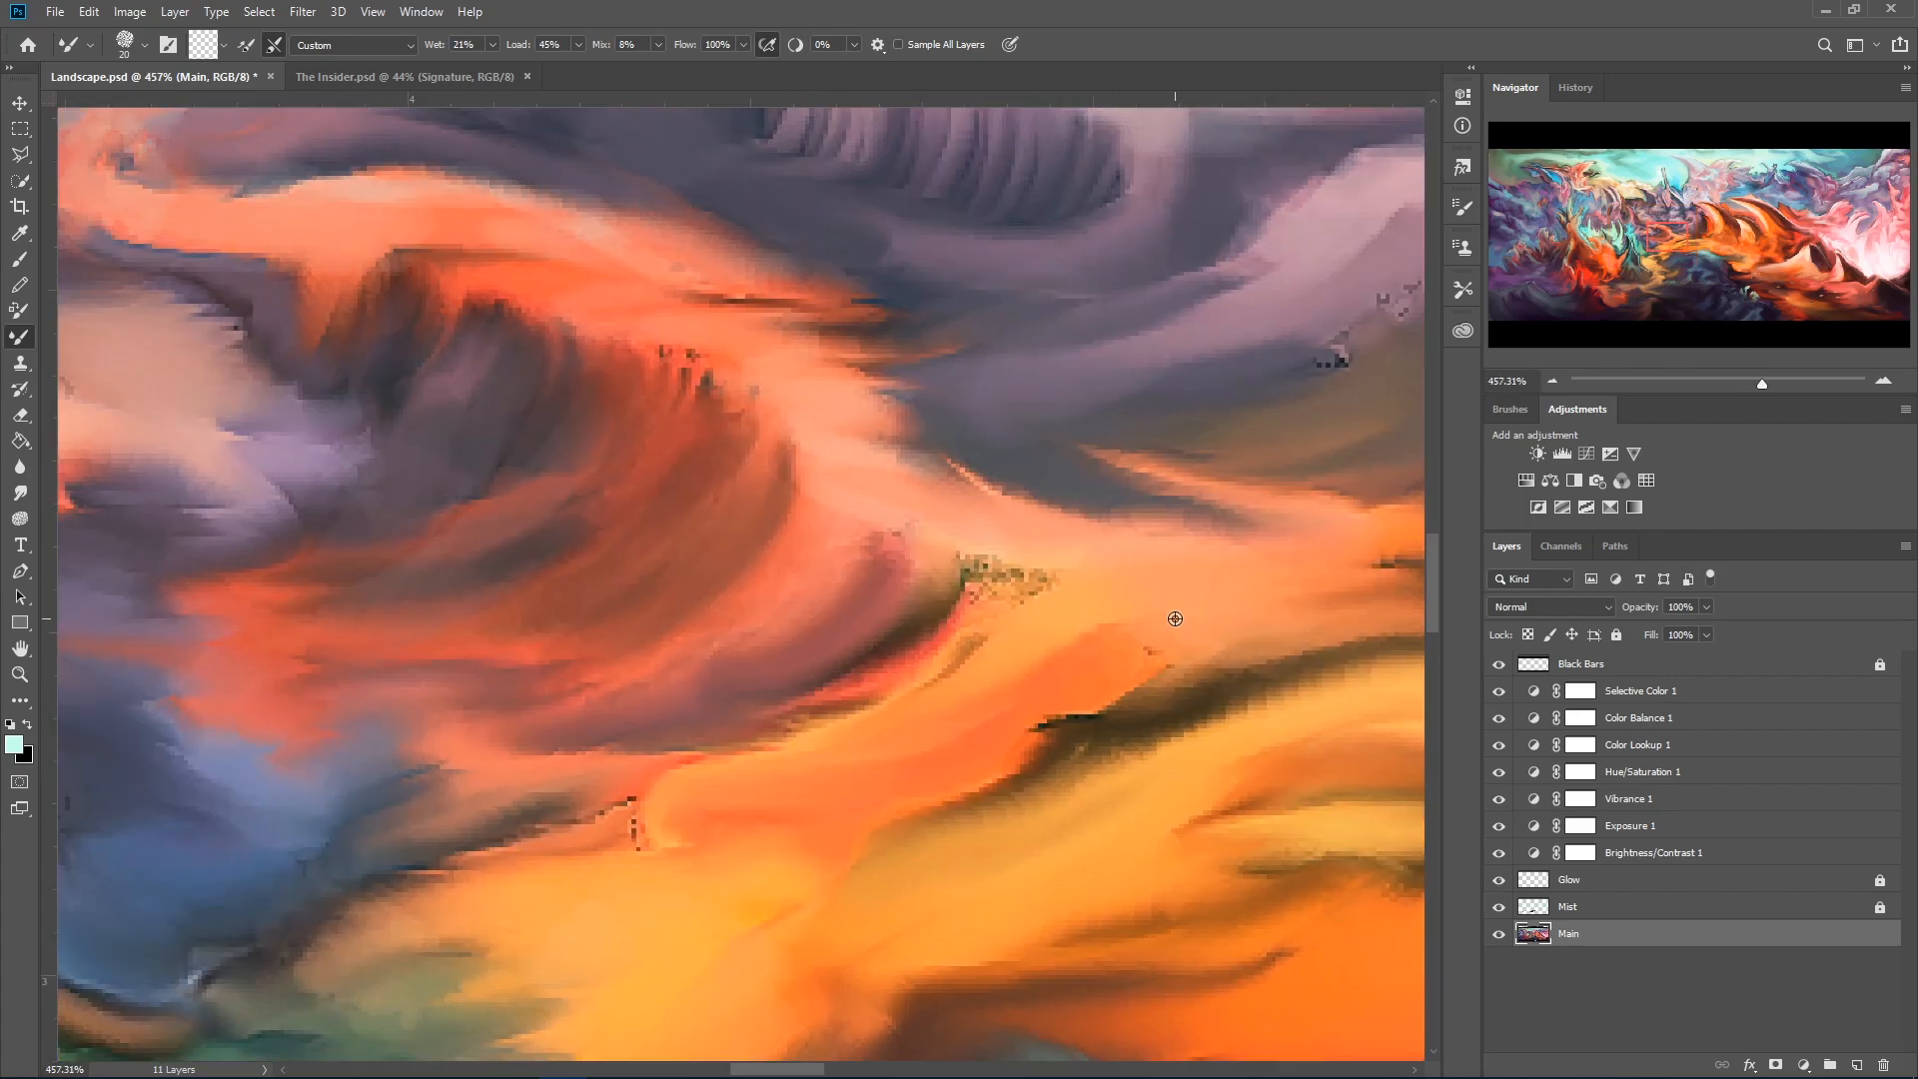
{"action": "left_click_drag", "start_coordinate": [982, 571], "coordinate": [930, 631]}
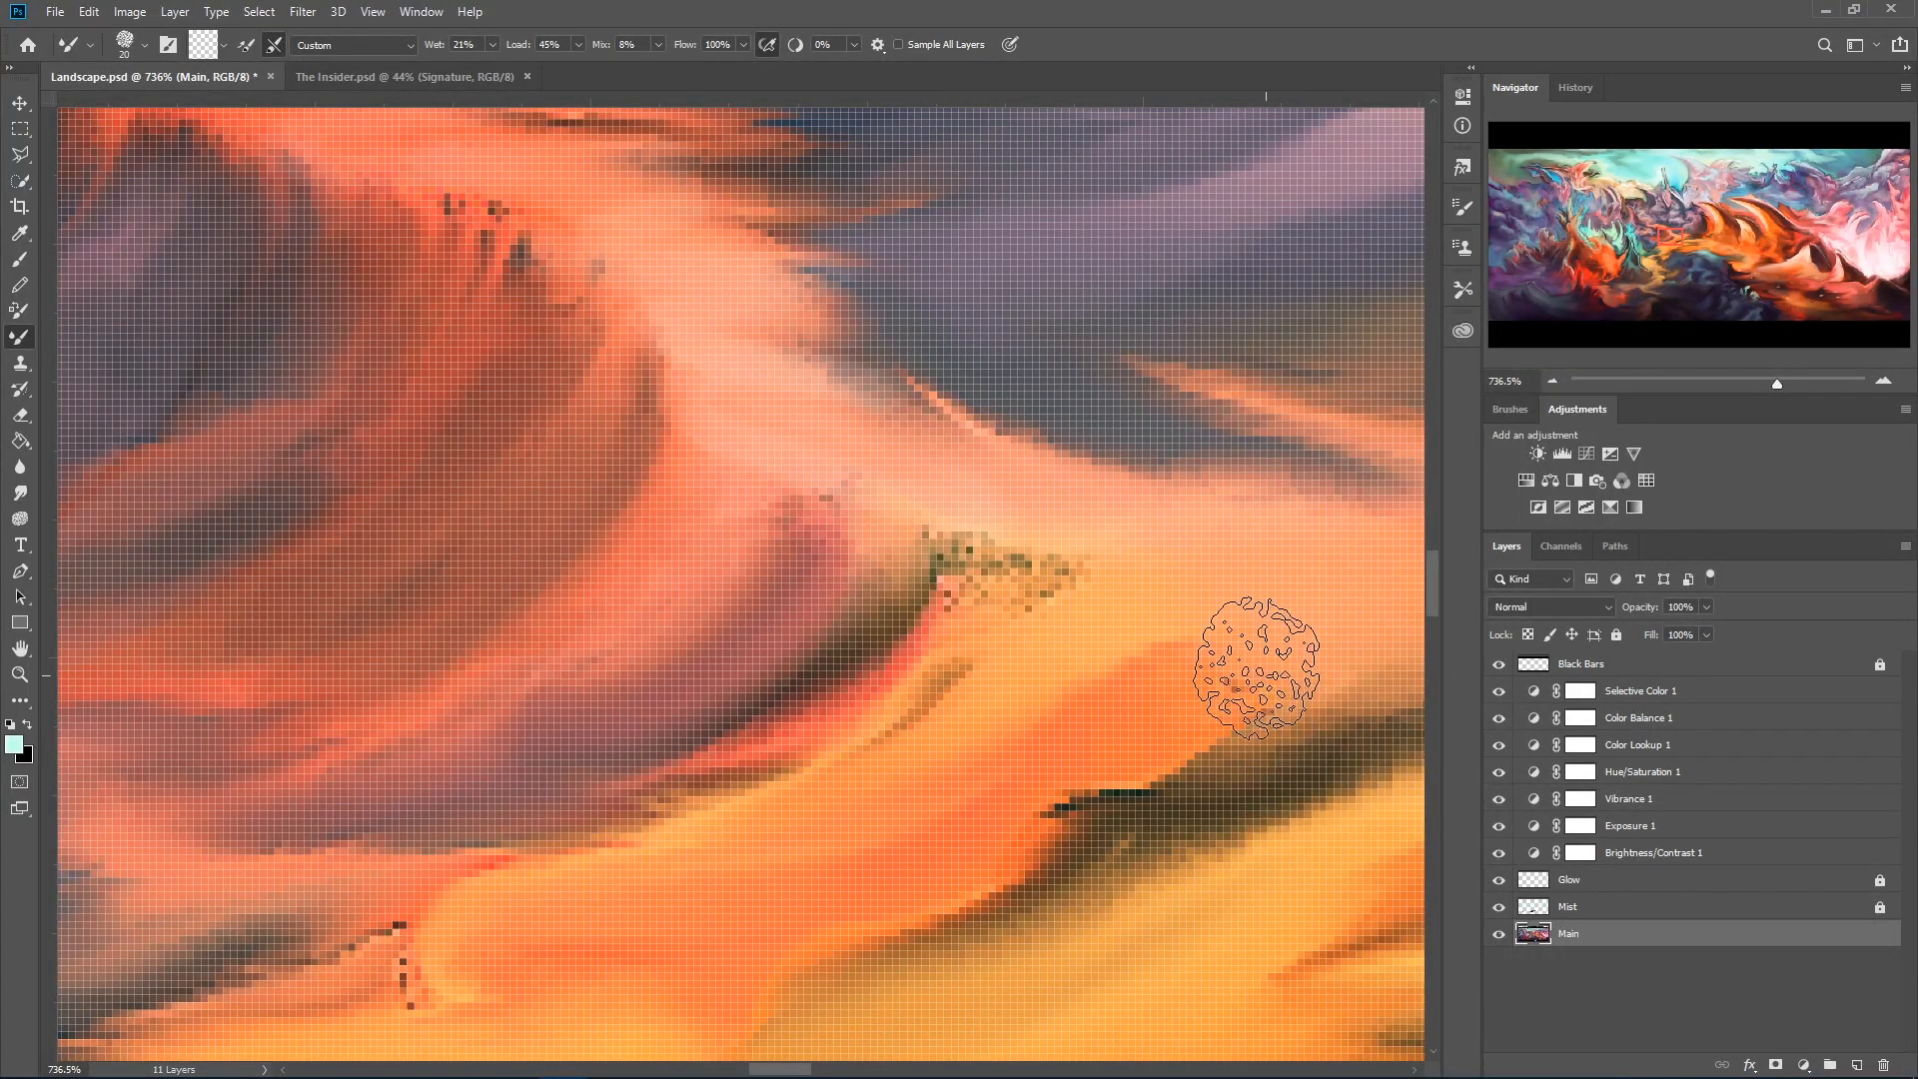
Review the sharpened painting at wide and medium views, checking the overall image and the orange arches.
{"action": "scroll", "coordinate": [1014, 511], "scroll_direction": "down", "scroll_amount": 5}
{"action": "scroll", "coordinate": [1014, 511], "scroll_direction": "down", "scroll_amount": 3}
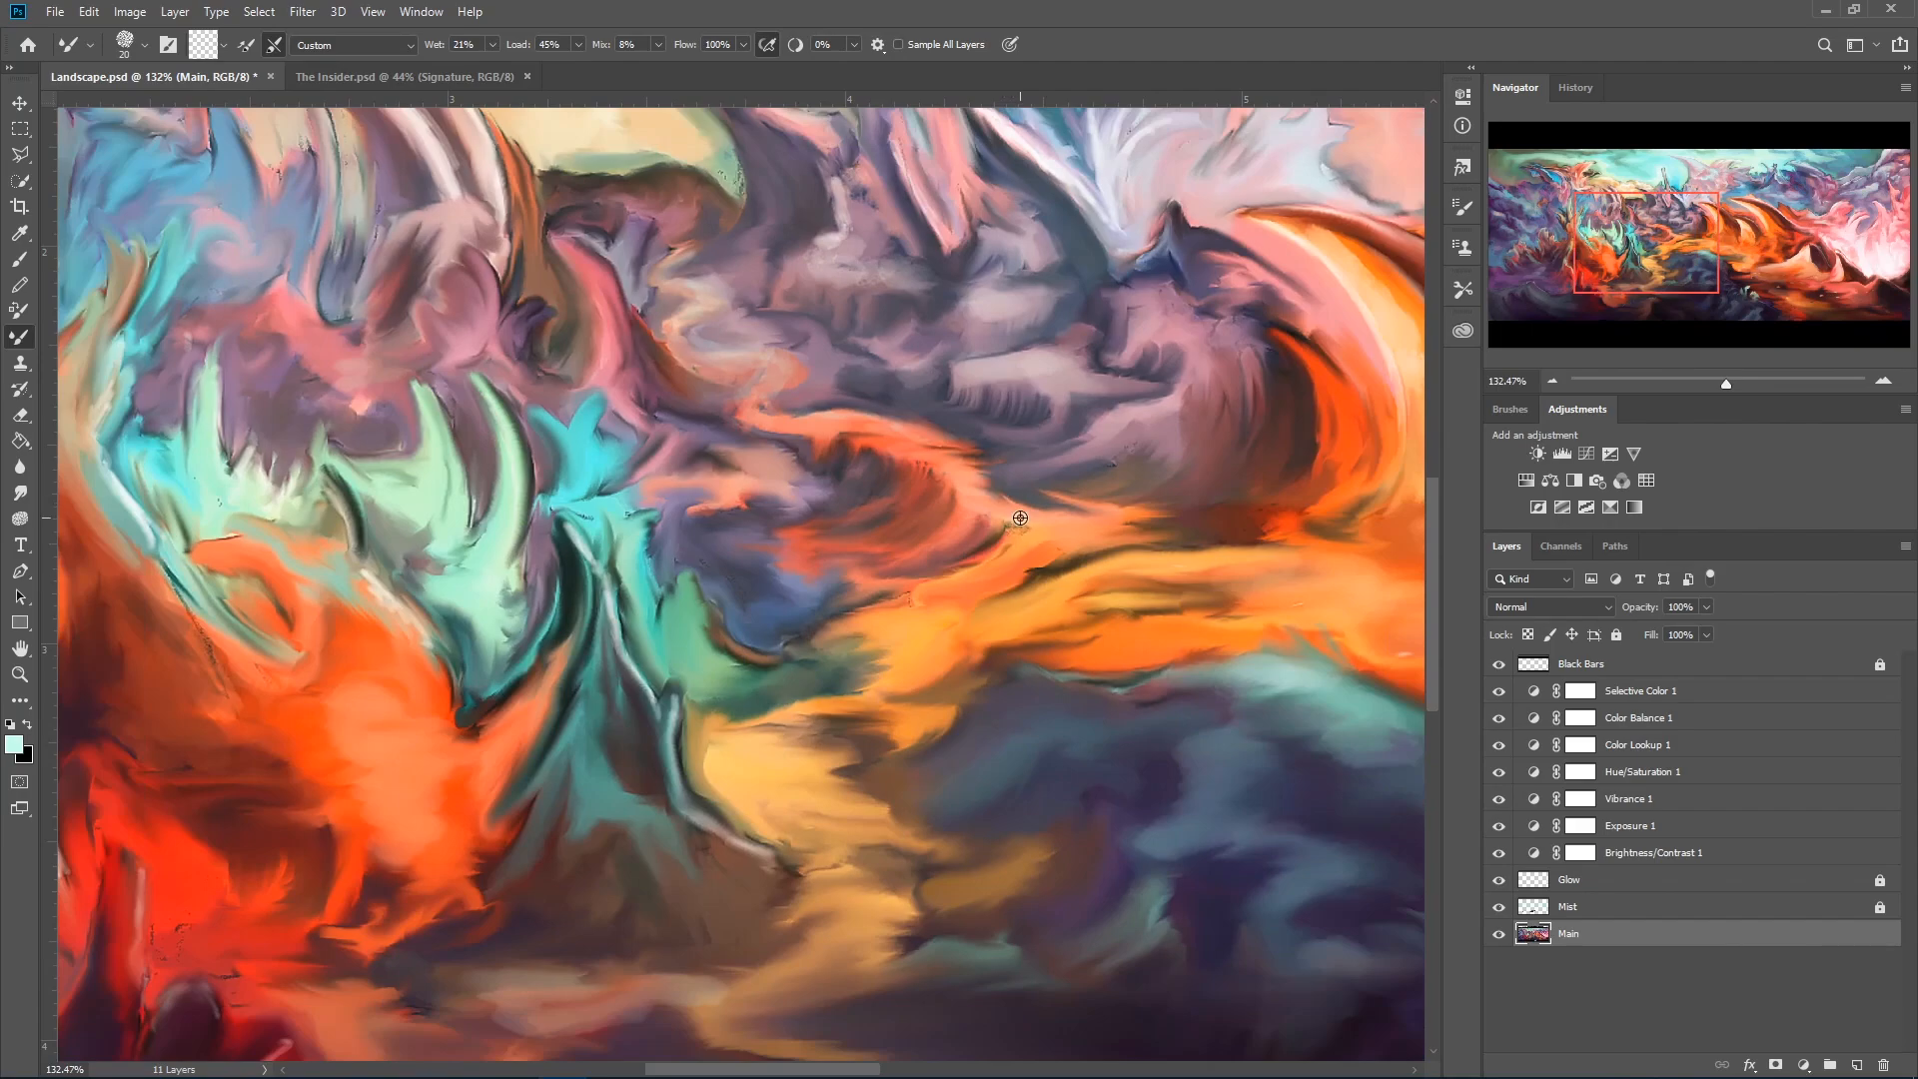
{"action": "scroll", "coordinate": [875, 596], "scroll_direction": "down", "scroll_amount": 1}
{"action": "scroll", "coordinate": [875, 596], "scroll_direction": "down", "scroll_amount": 4}
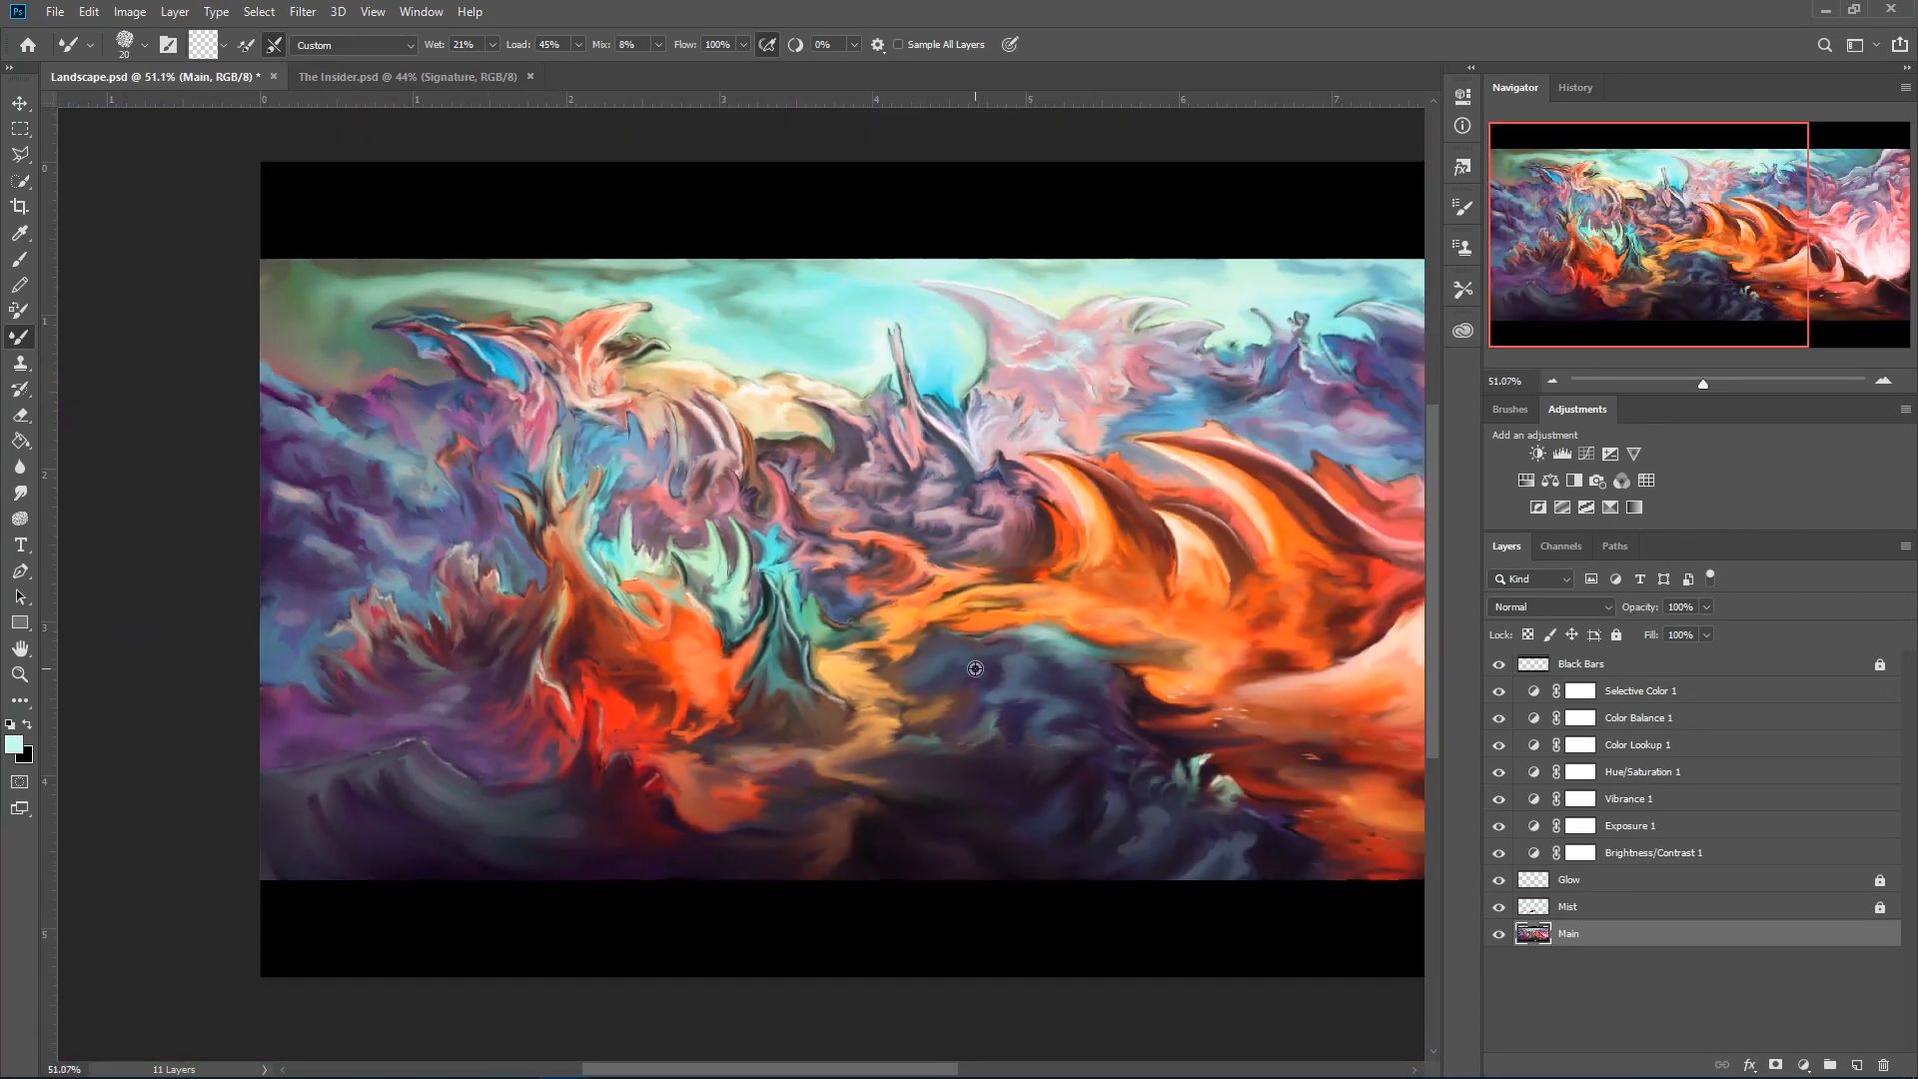
{"action": "scroll", "coordinate": [878, 791], "scroll_direction": "up", "scroll_amount": 1}
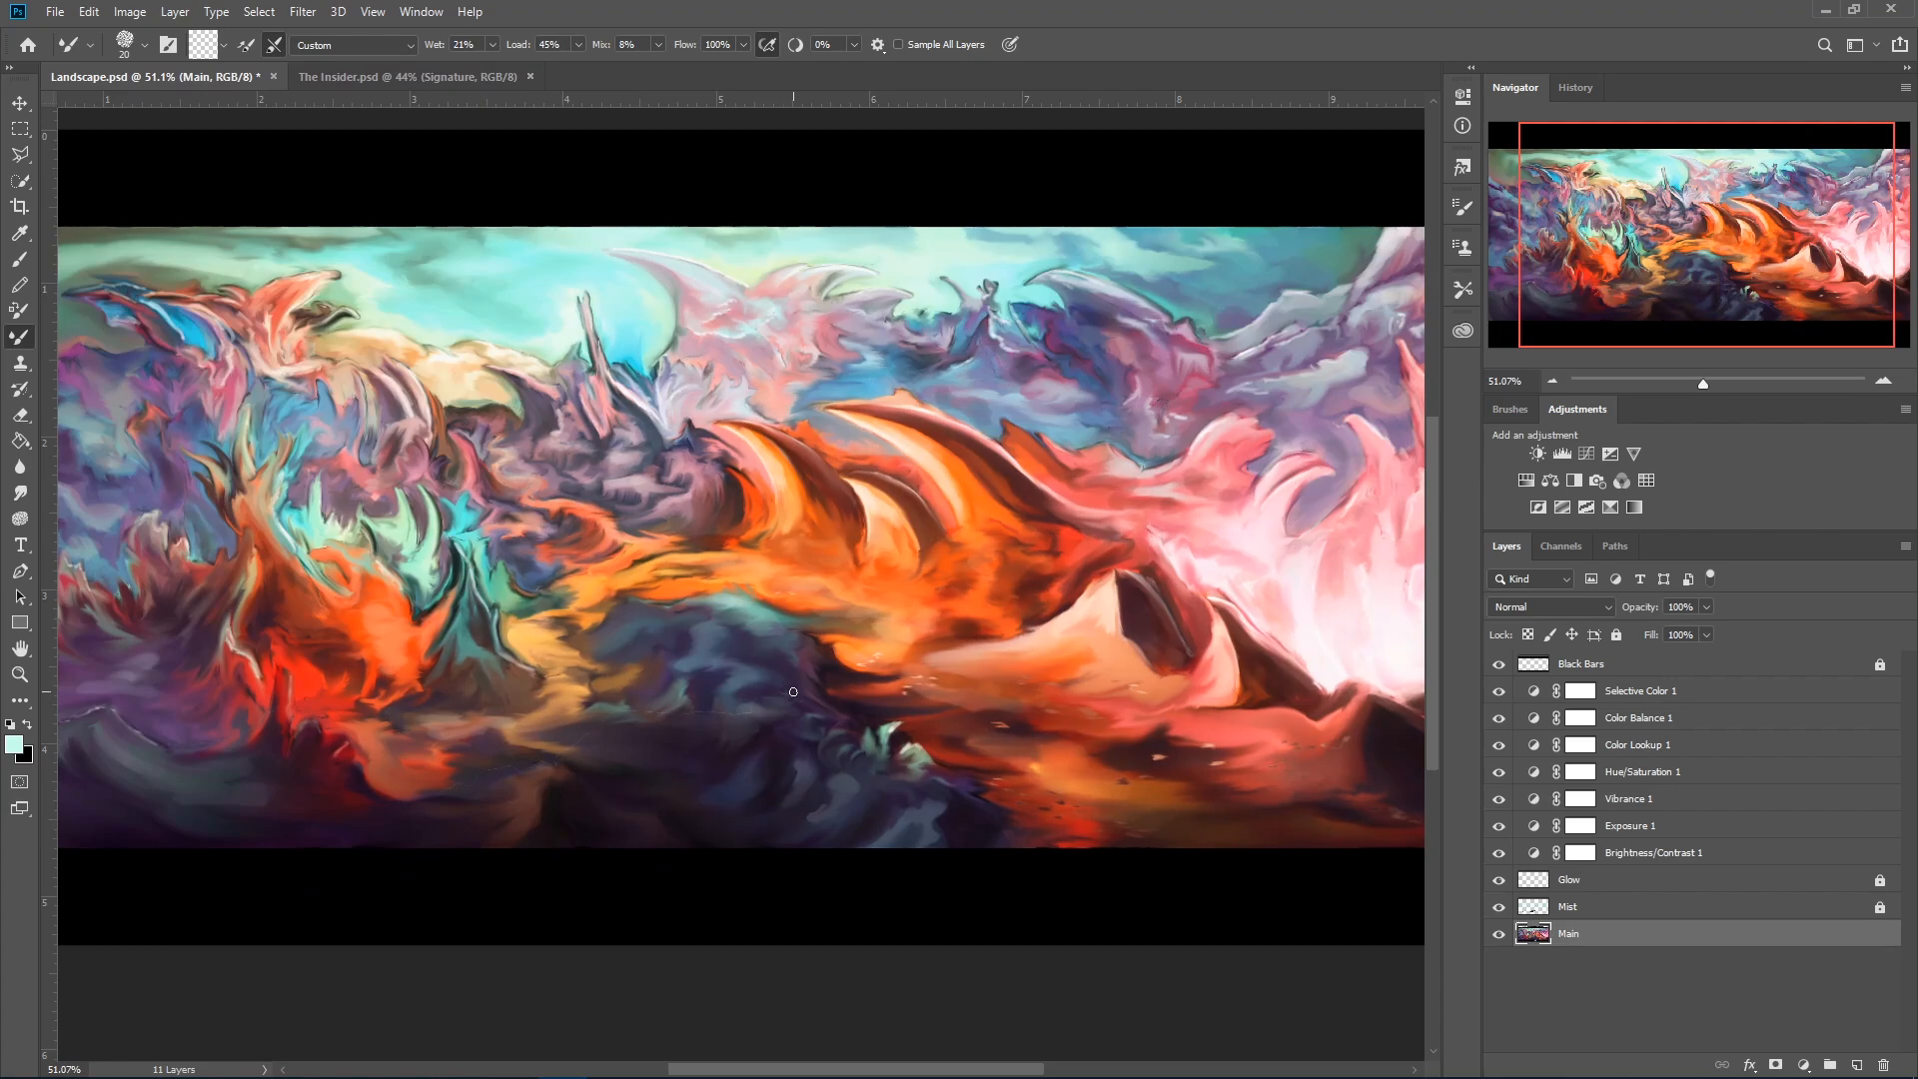
{"action": "scroll", "coordinate": [769, 628], "scroll_direction": "up", "scroll_amount": 2}
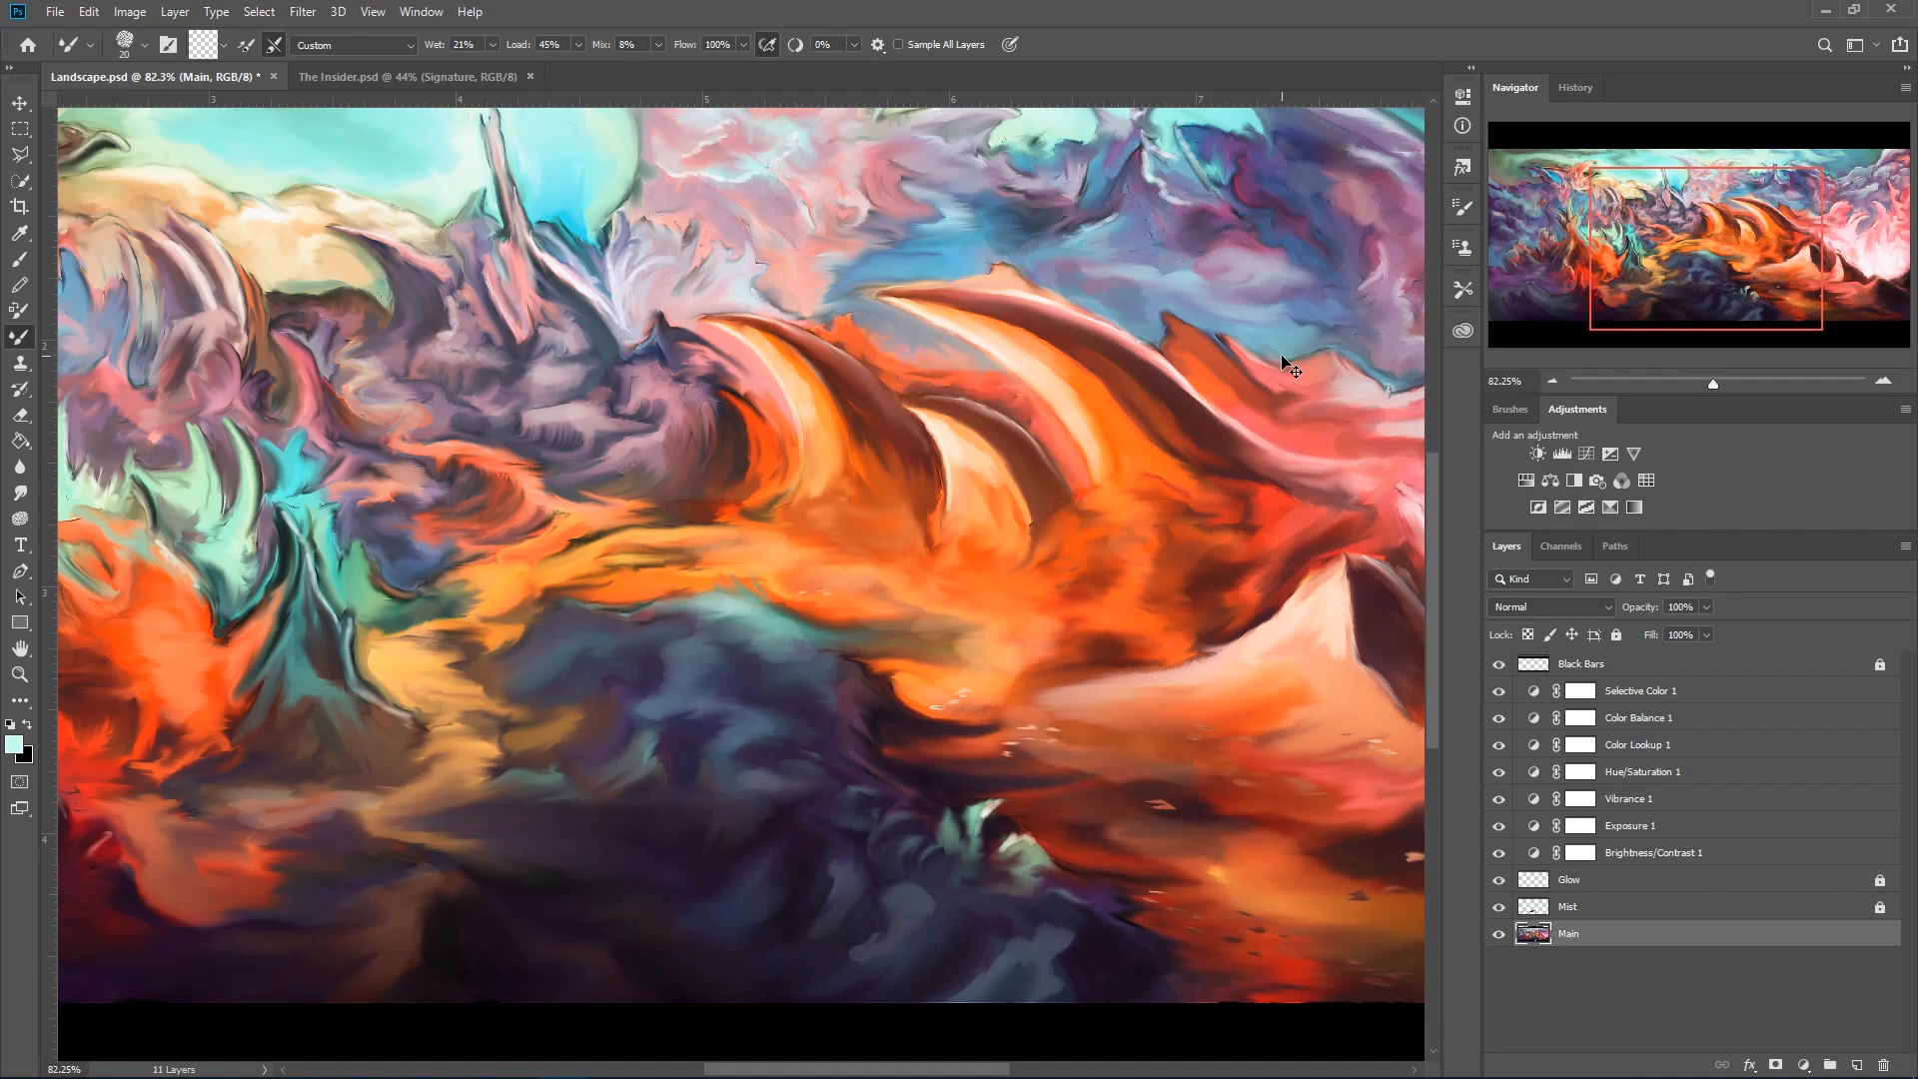
{"action": "scroll", "coordinate": [889, 400], "scroll_direction": "up", "scroll_amount": 5}
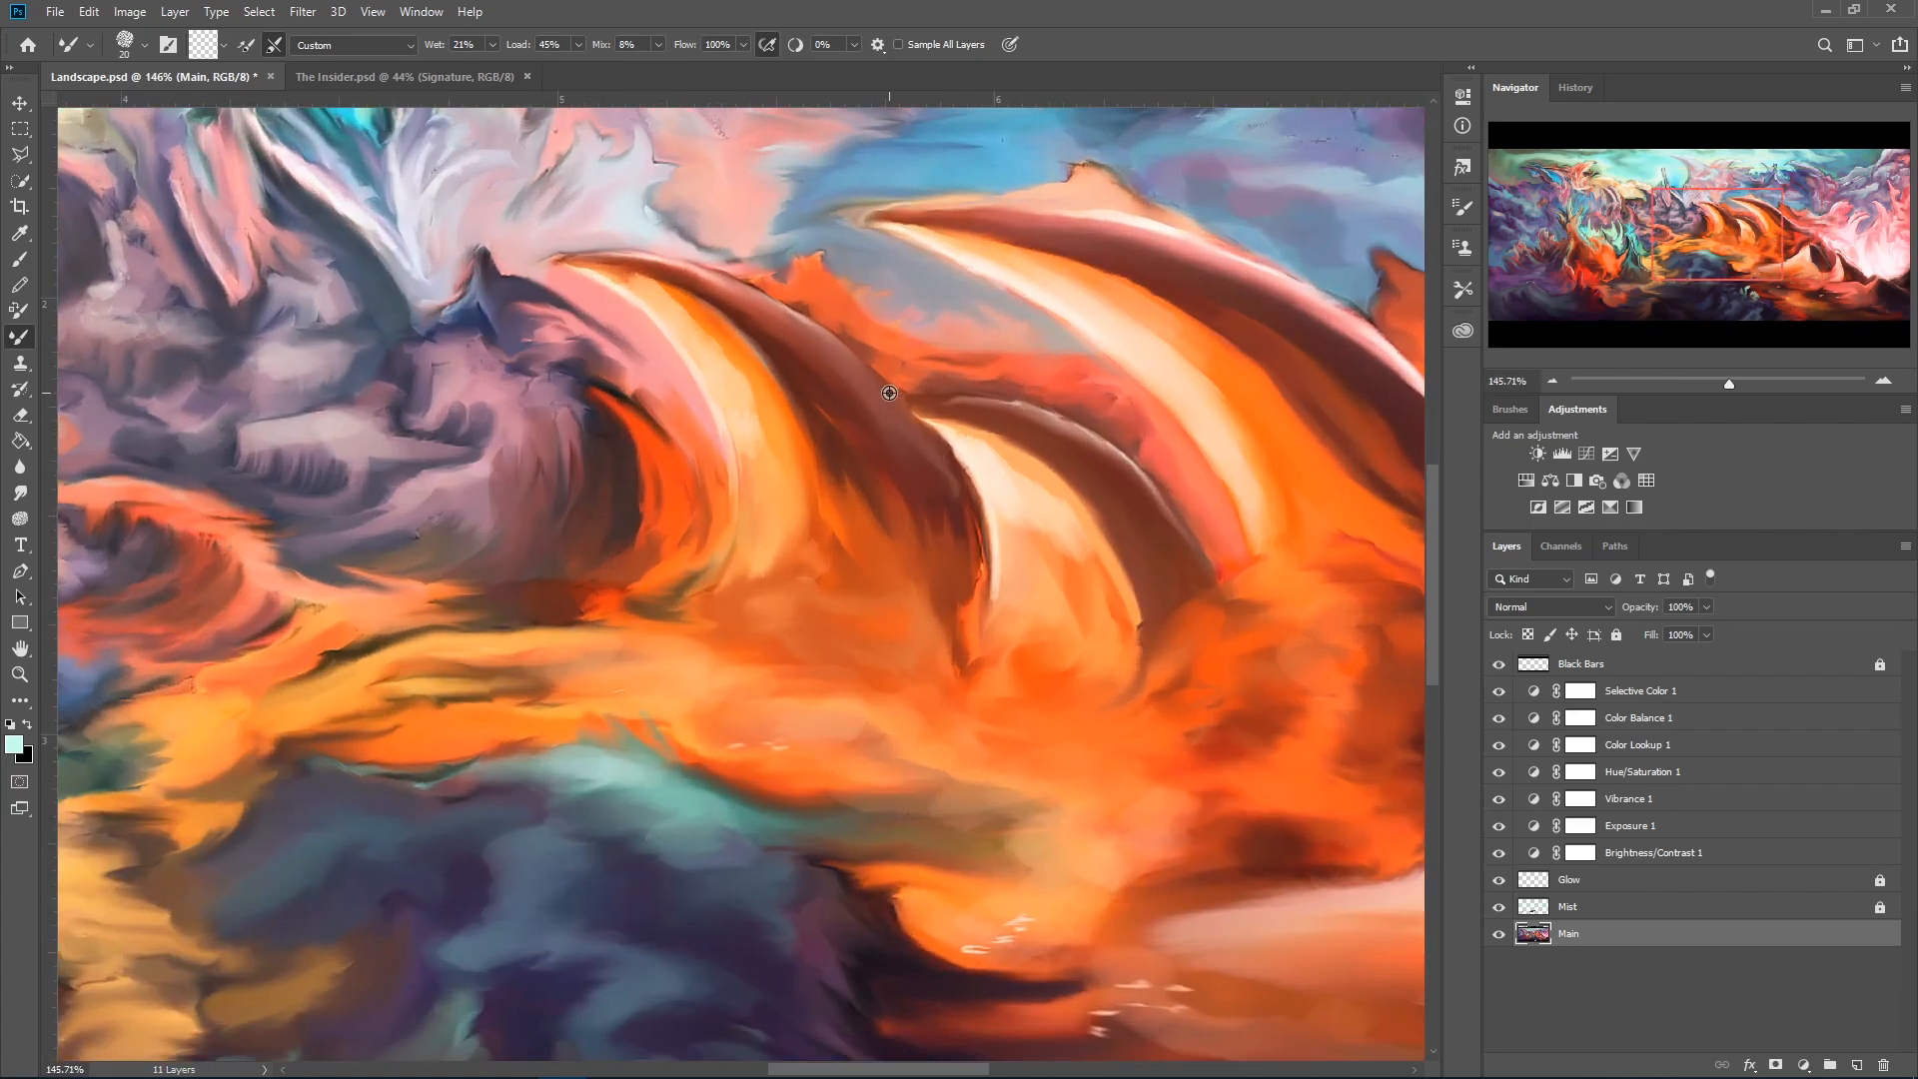
{"action": "scroll", "coordinate": [889, 395], "scroll_direction": "down", "scroll_amount": 5}
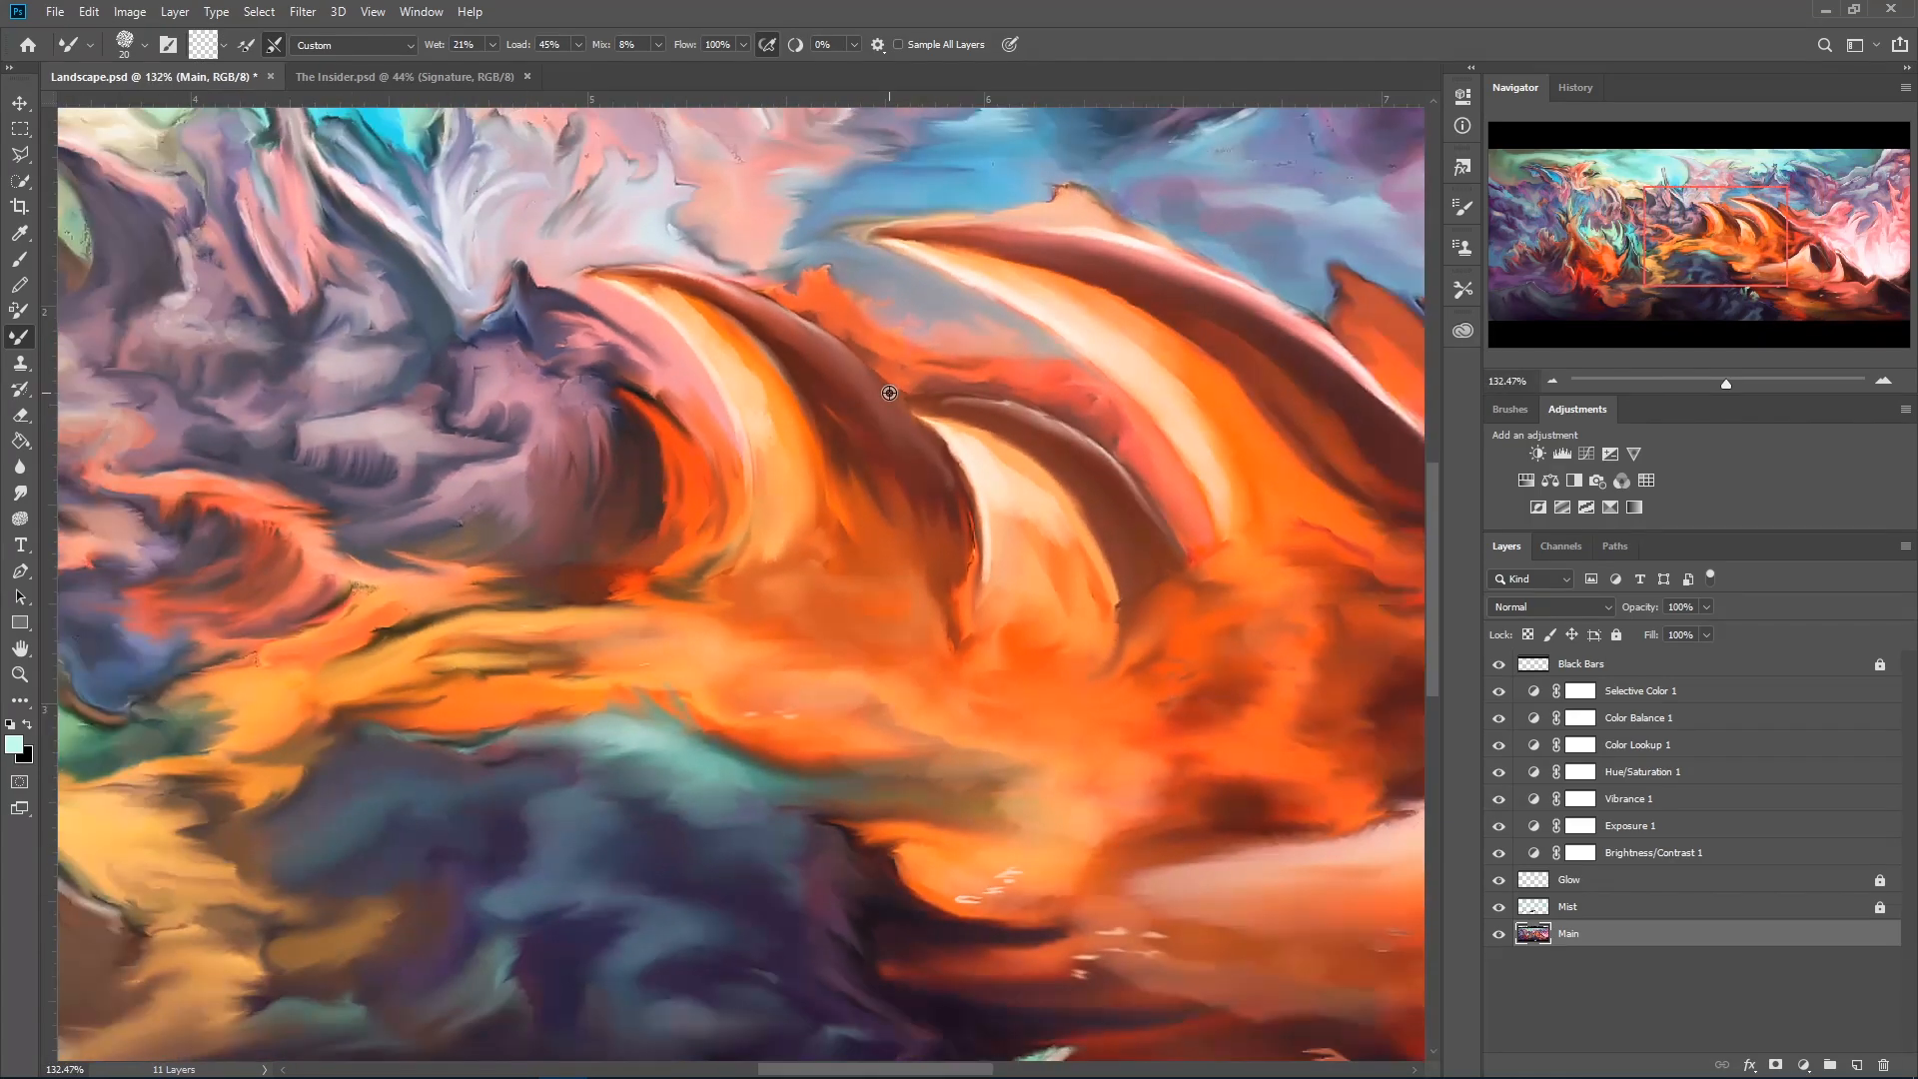
{"action": "scroll", "coordinate": [888, 395], "scroll_direction": "down", "scroll_amount": 1}
{"action": "scroll", "coordinate": [888, 389], "scroll_direction": "up", "scroll_amount": 3}
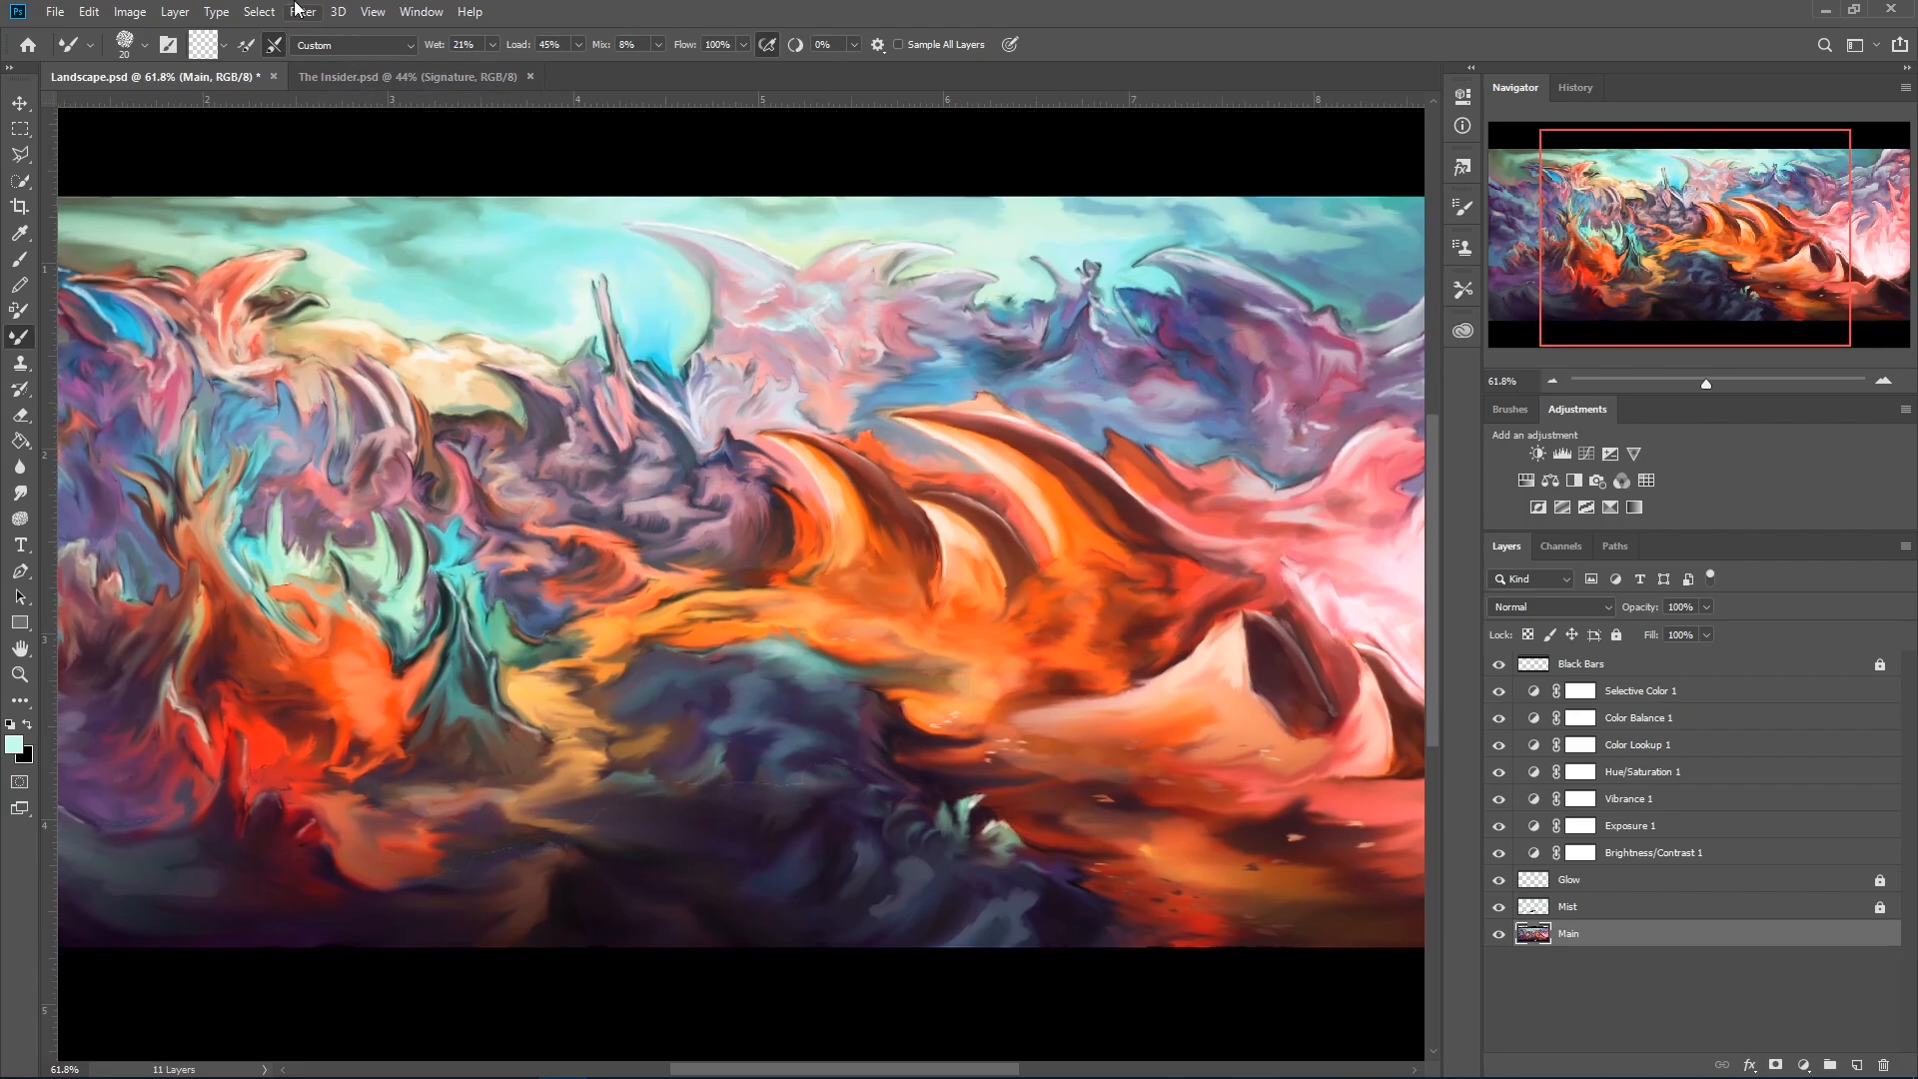
Open the Filter Gallery for the Main layer and view the Crosshatch effect across the landscape at 66.7%.
{"action": "left_click", "coordinate": [296, 11]}
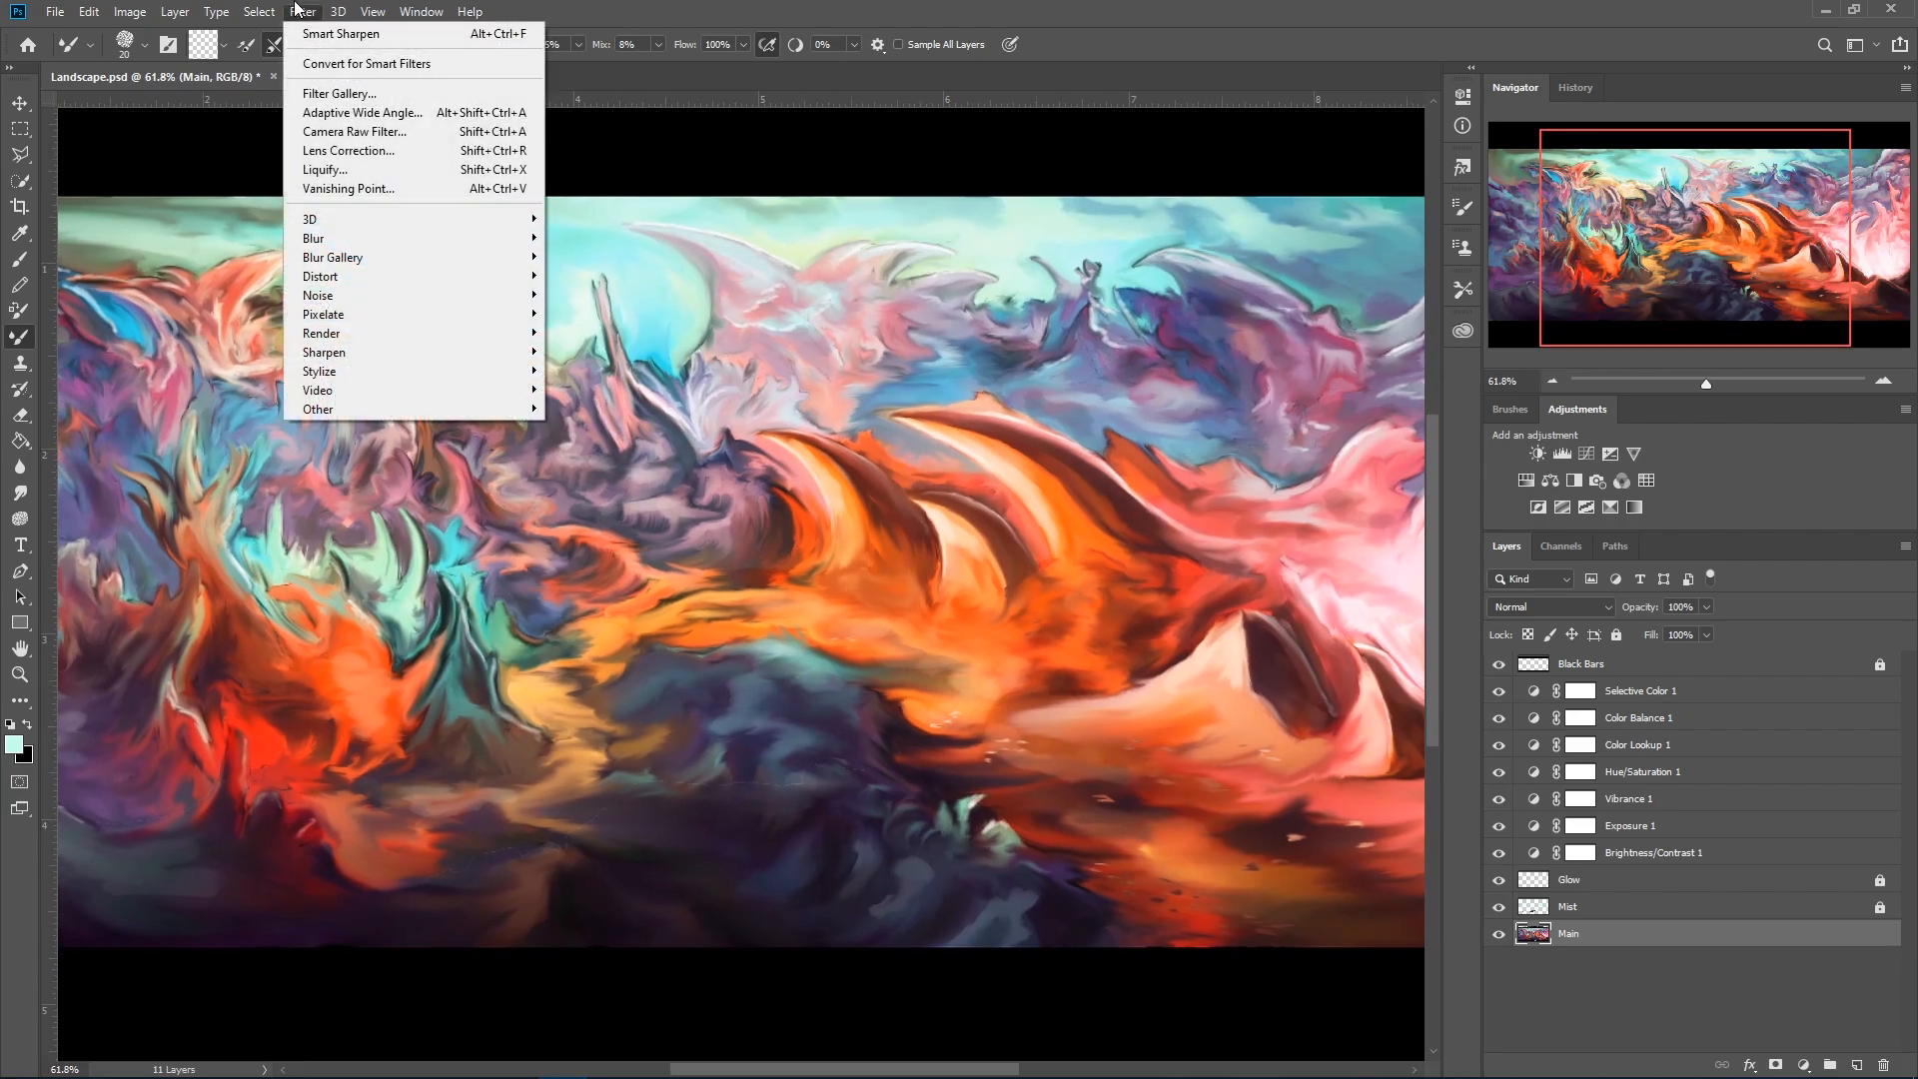
{"action": "left_click", "coordinate": [343, 94]}
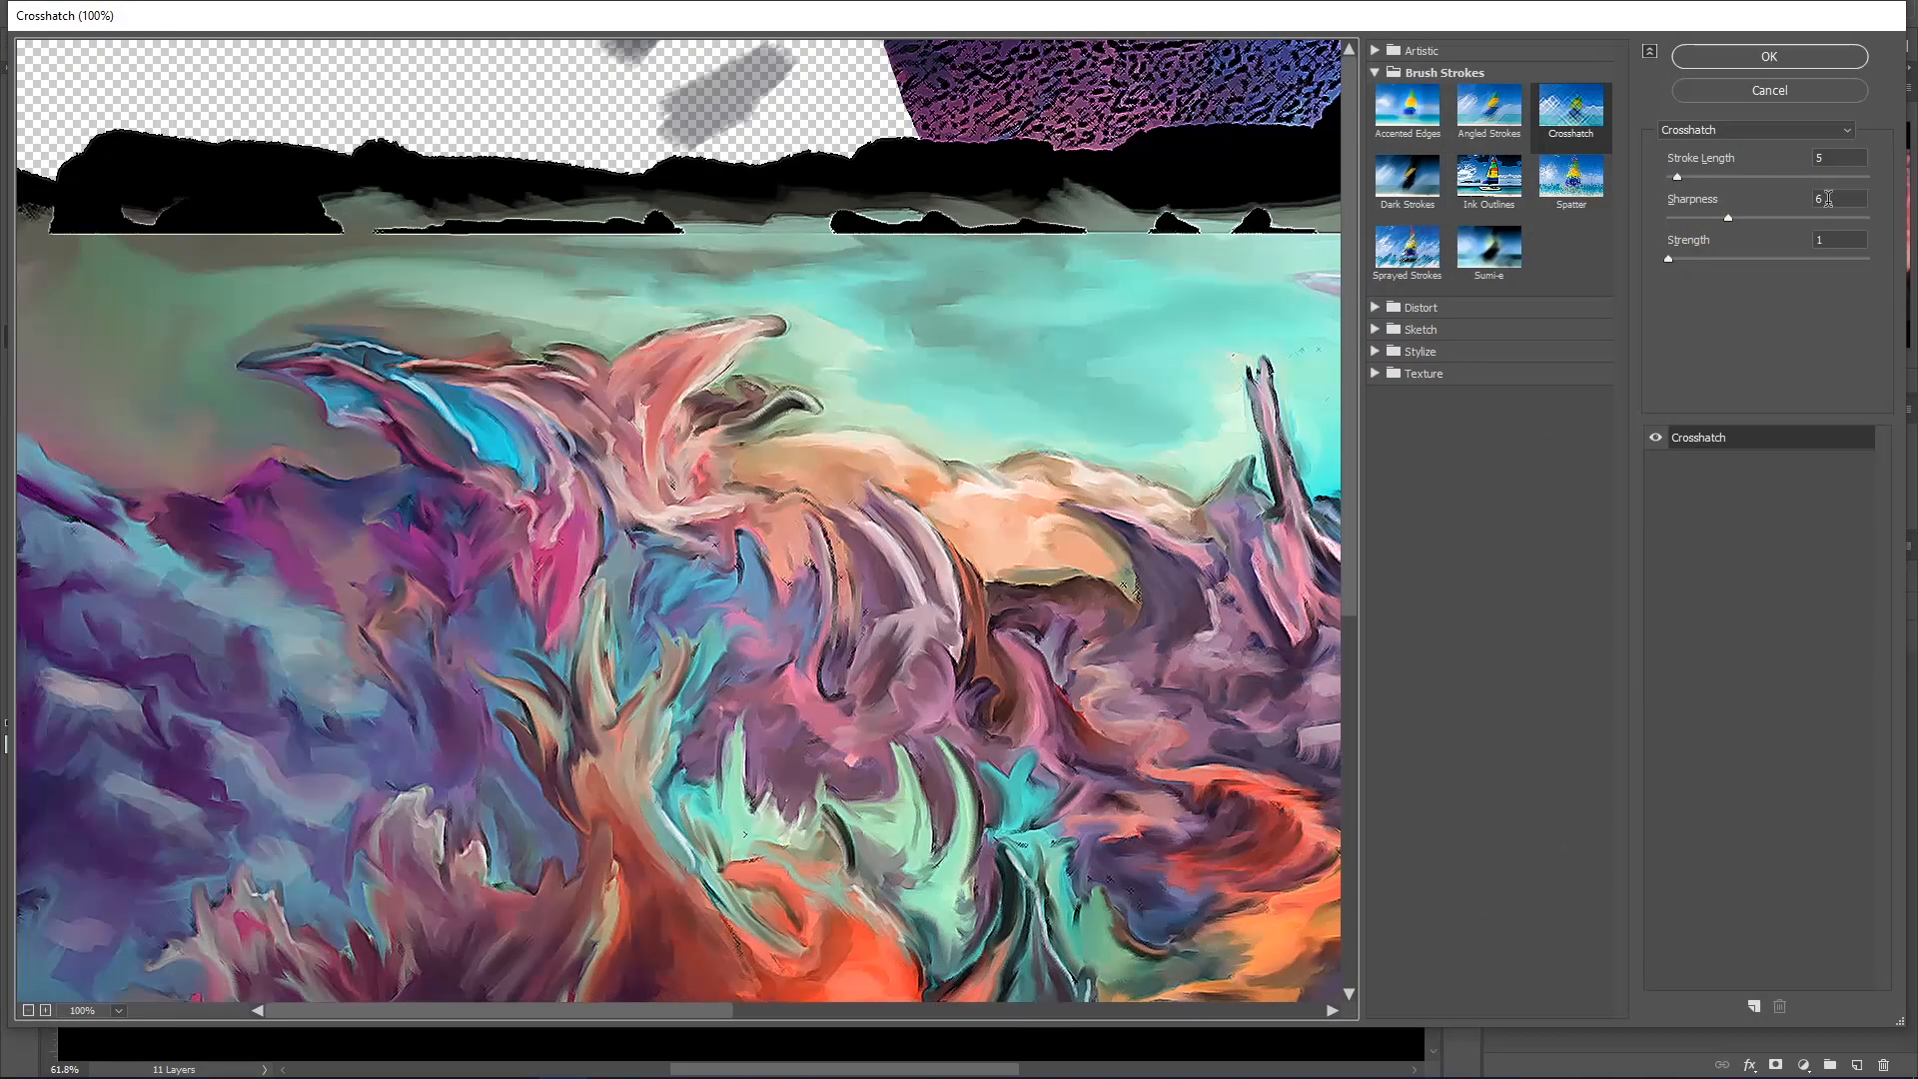
{"action": "left_click_drag", "start_coordinate": [843, 889], "coordinate": [621, 529]}
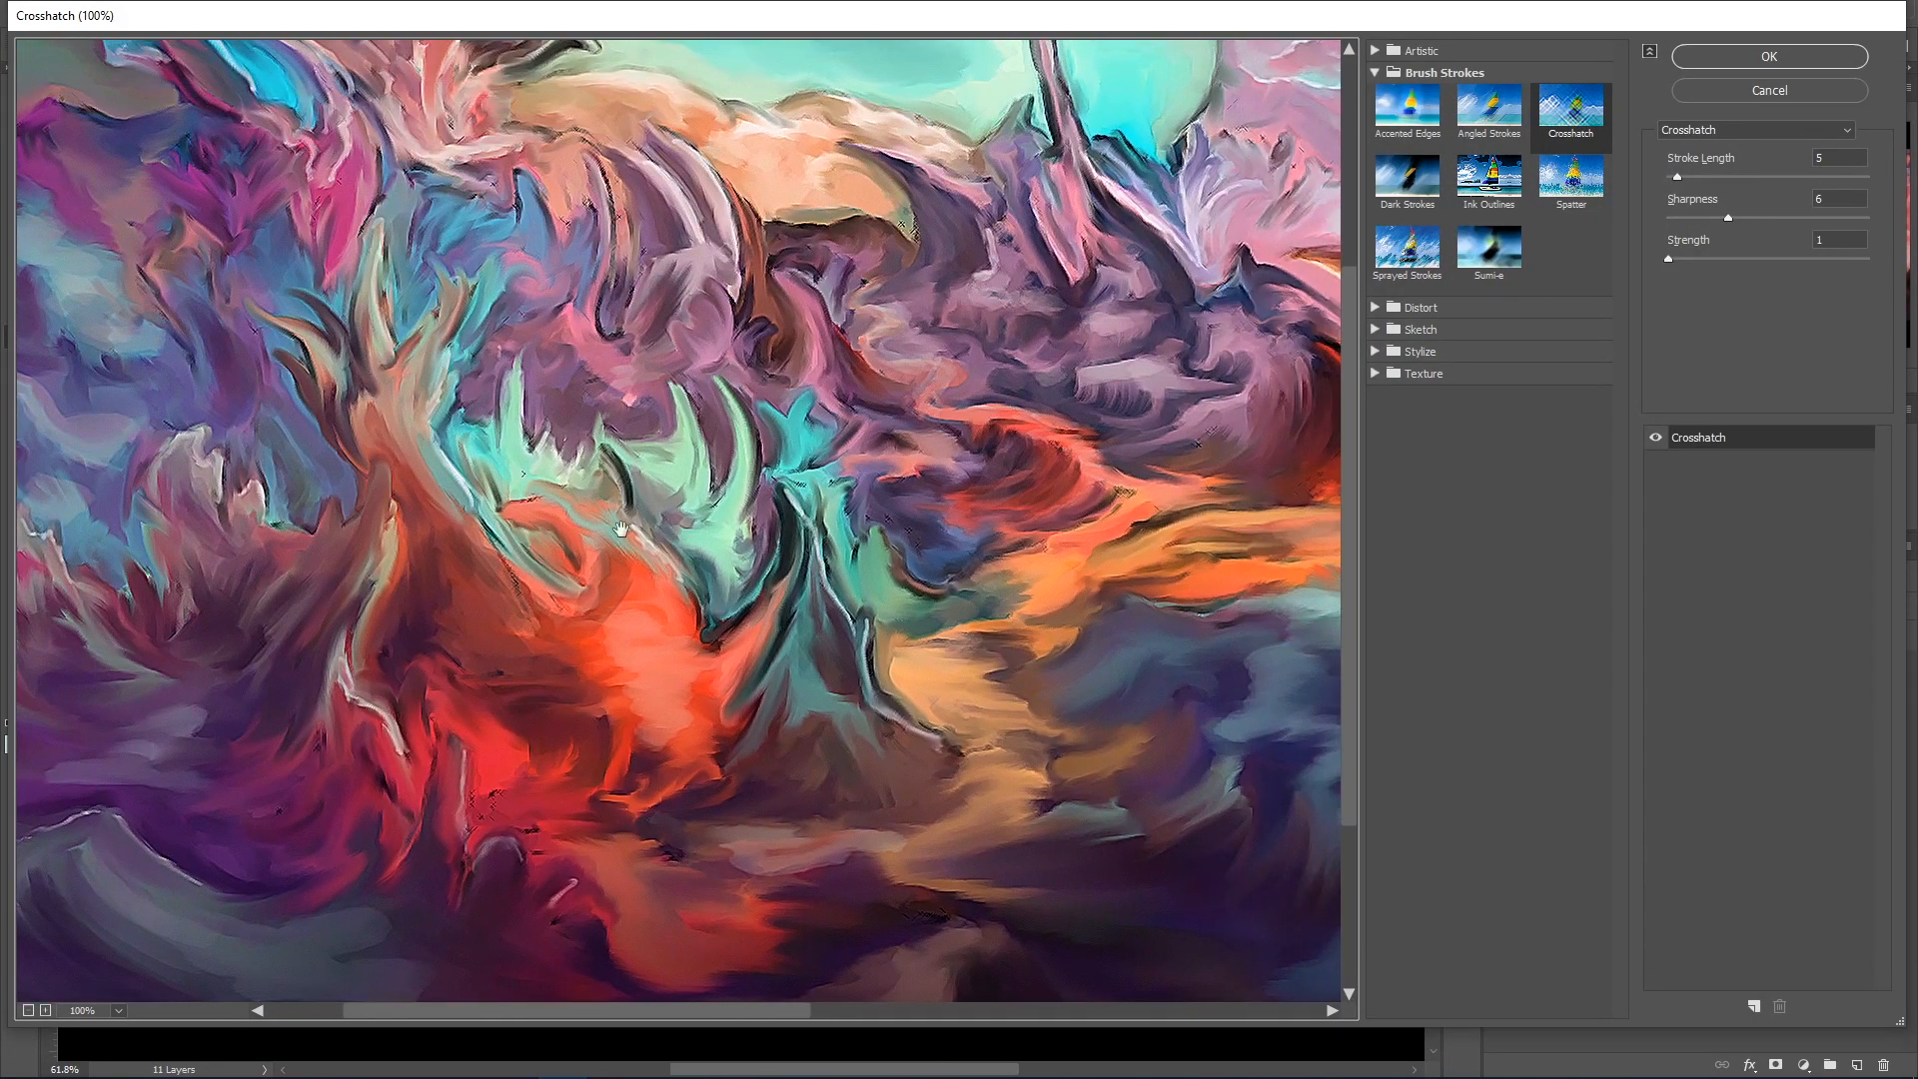
{"action": "left_click", "coordinate": [29, 1010]}
{"action": "left_click_drag", "start_coordinate": [758, 608], "coordinate": [677, 579]}
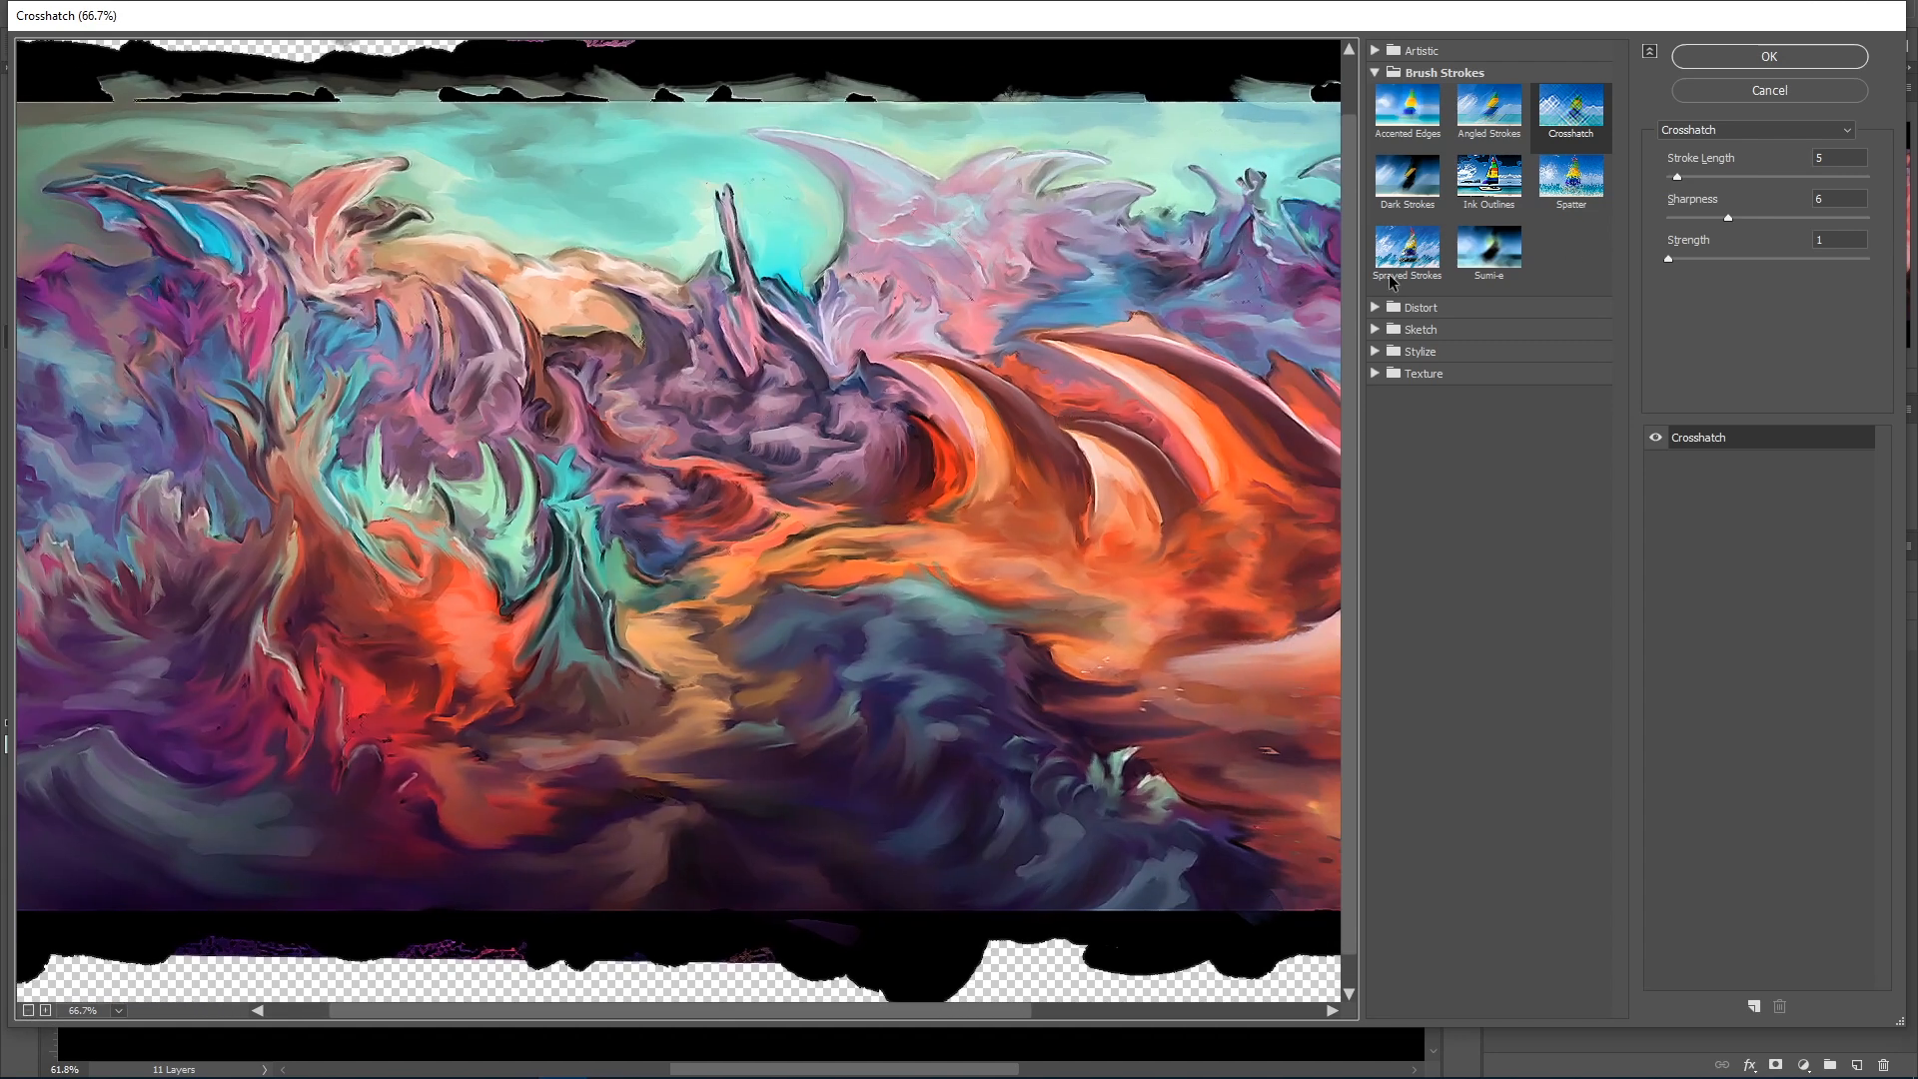
Preview Angled Strokes, Accented Edges, Ink Outlines with a stroke length of 14, Spatter and Sumi-e on the painting.
{"action": "left_click", "coordinate": [1490, 109]}
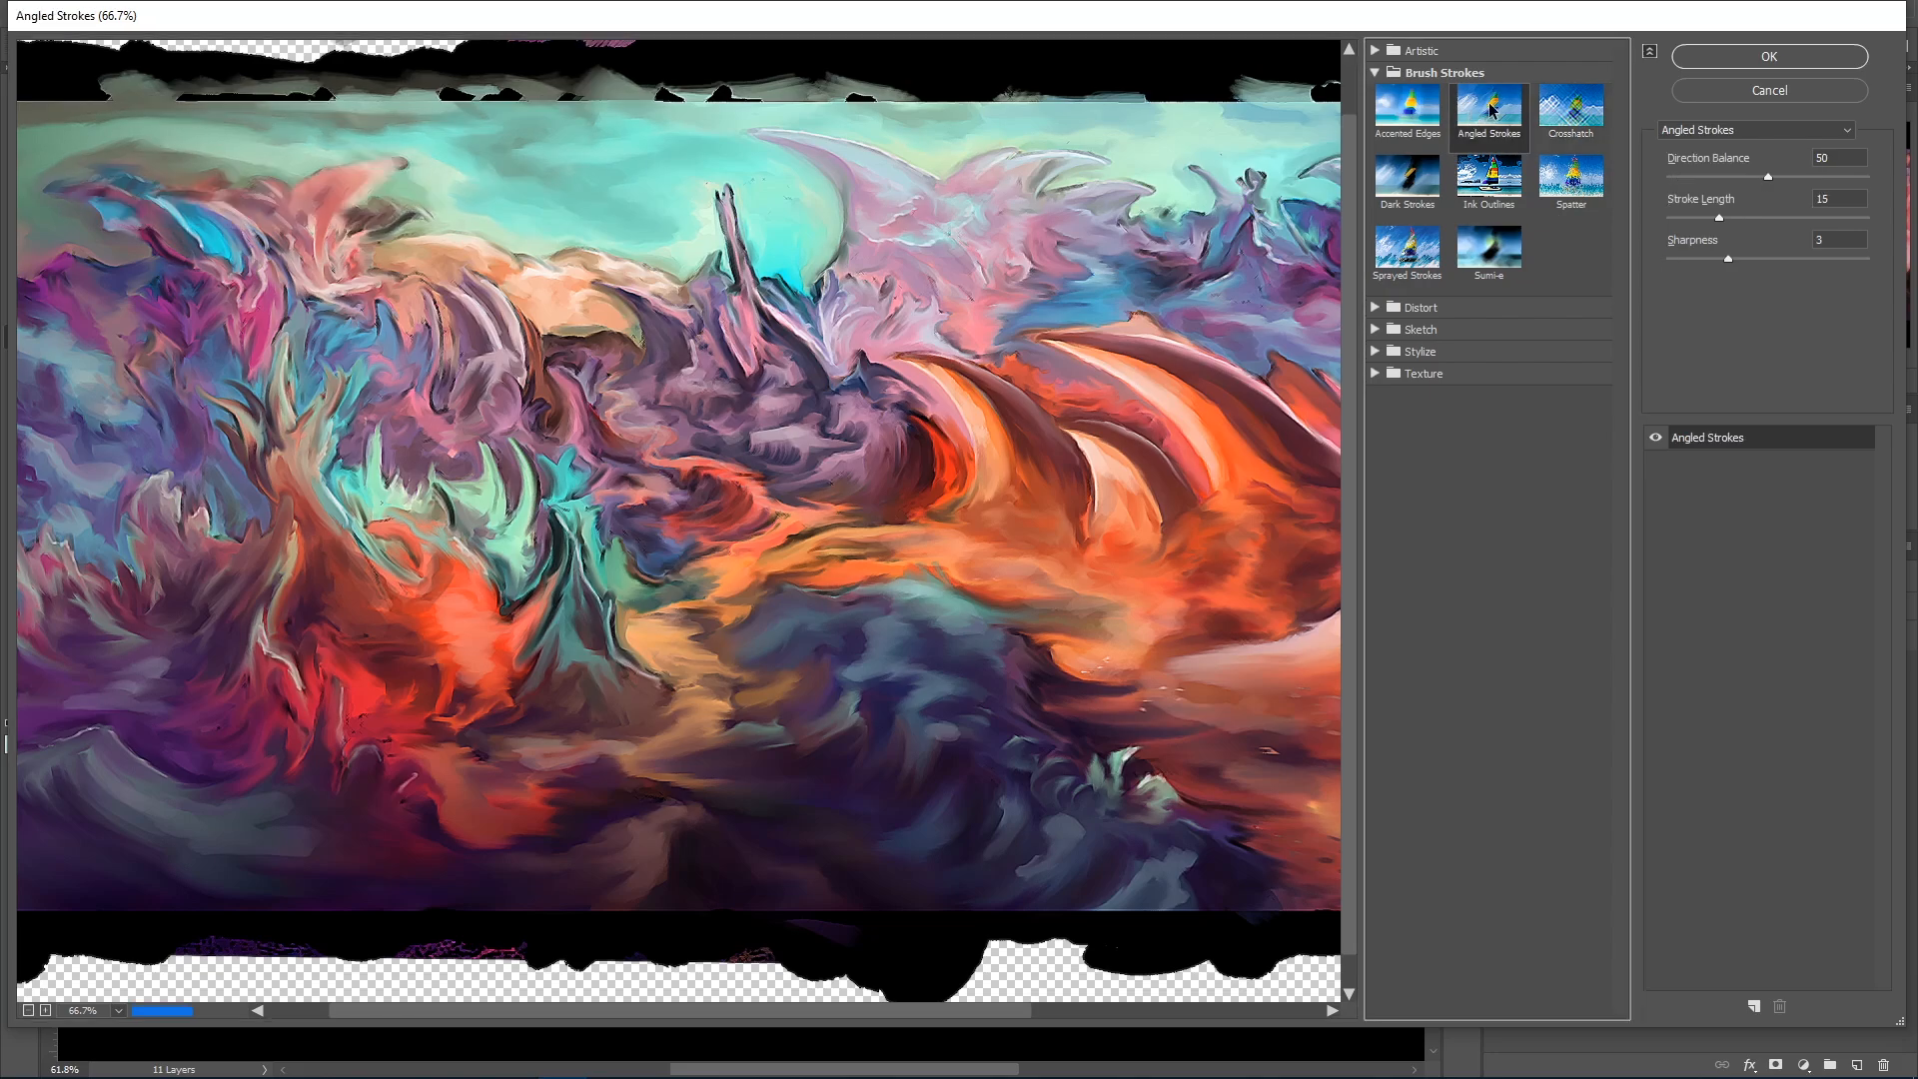
{"action": "left_click", "coordinate": [1416, 126]}
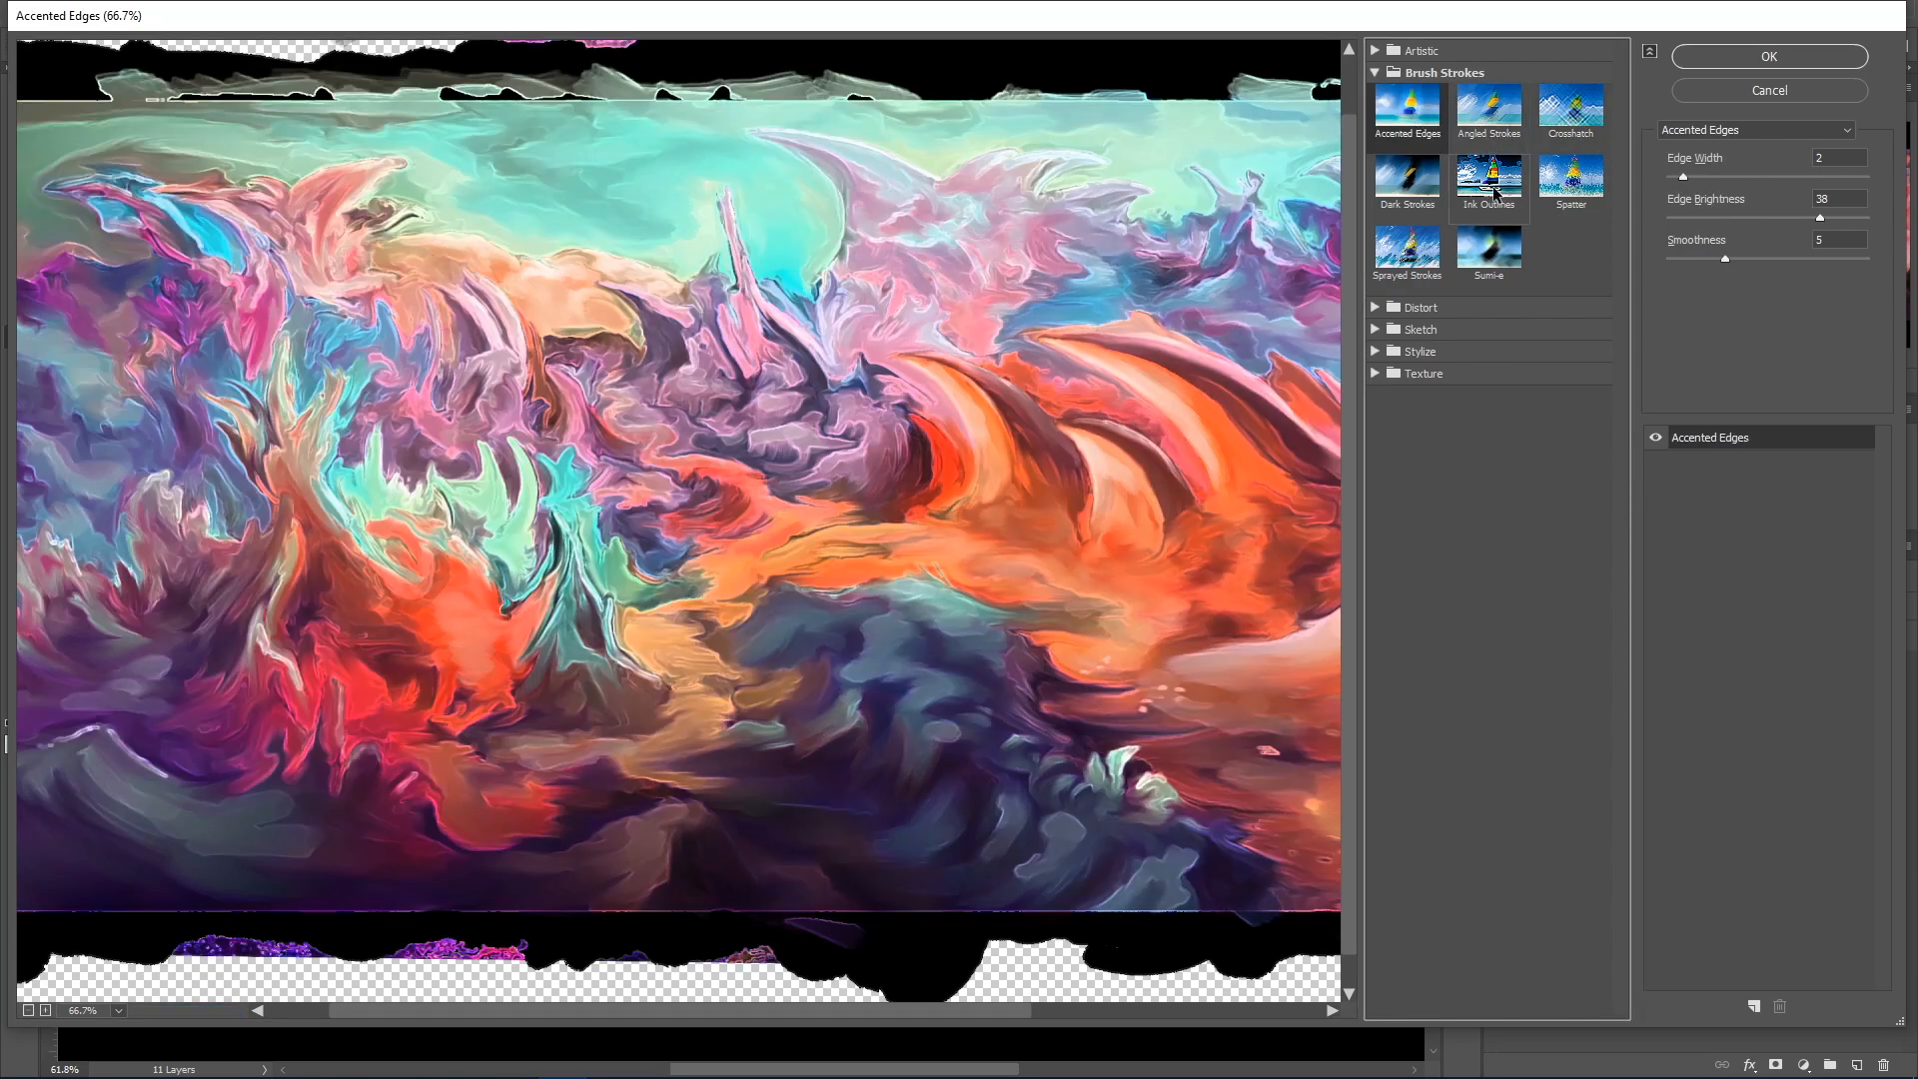
{"action": "left_click", "coordinate": [1495, 192]}
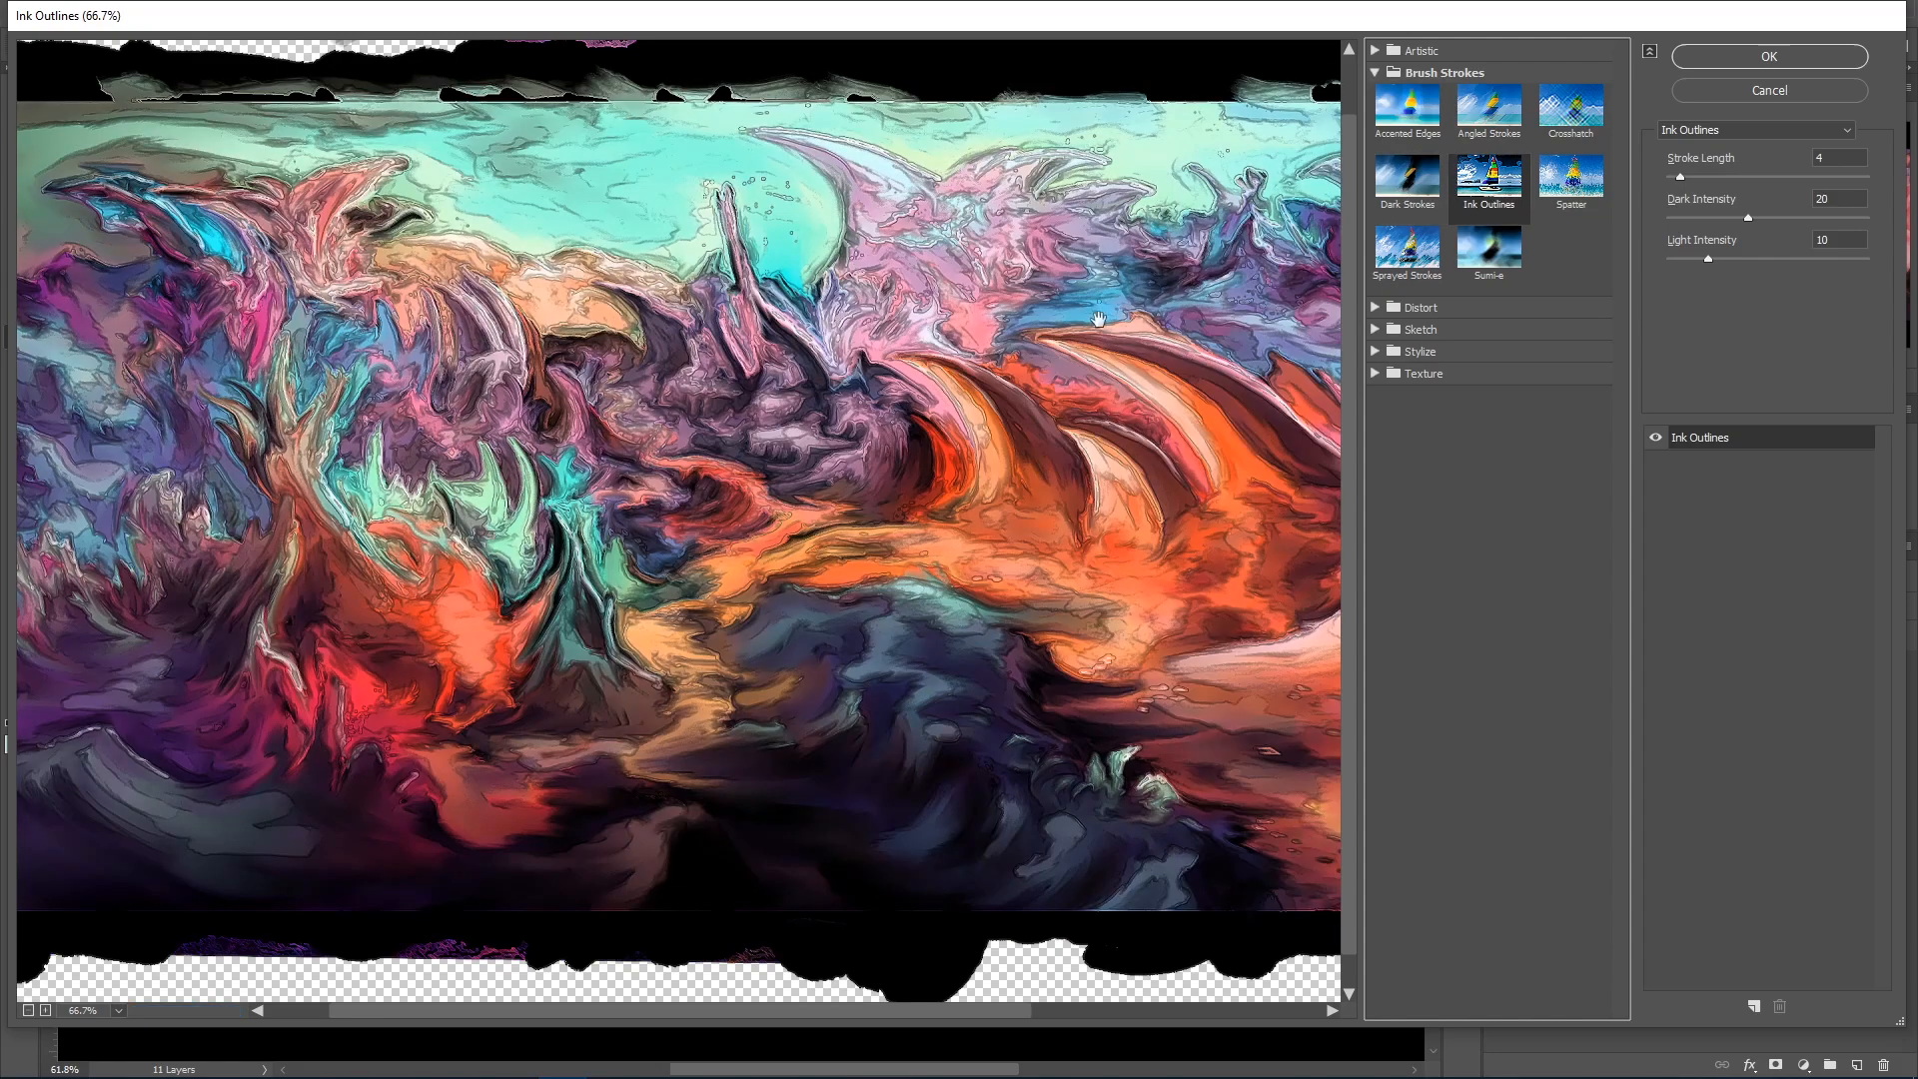
{"action": "left_click_drag", "start_coordinate": [755, 381], "coordinate": [879, 405]}
{"action": "left_click_drag", "start_coordinate": [1186, 428], "coordinate": [1085, 446]}
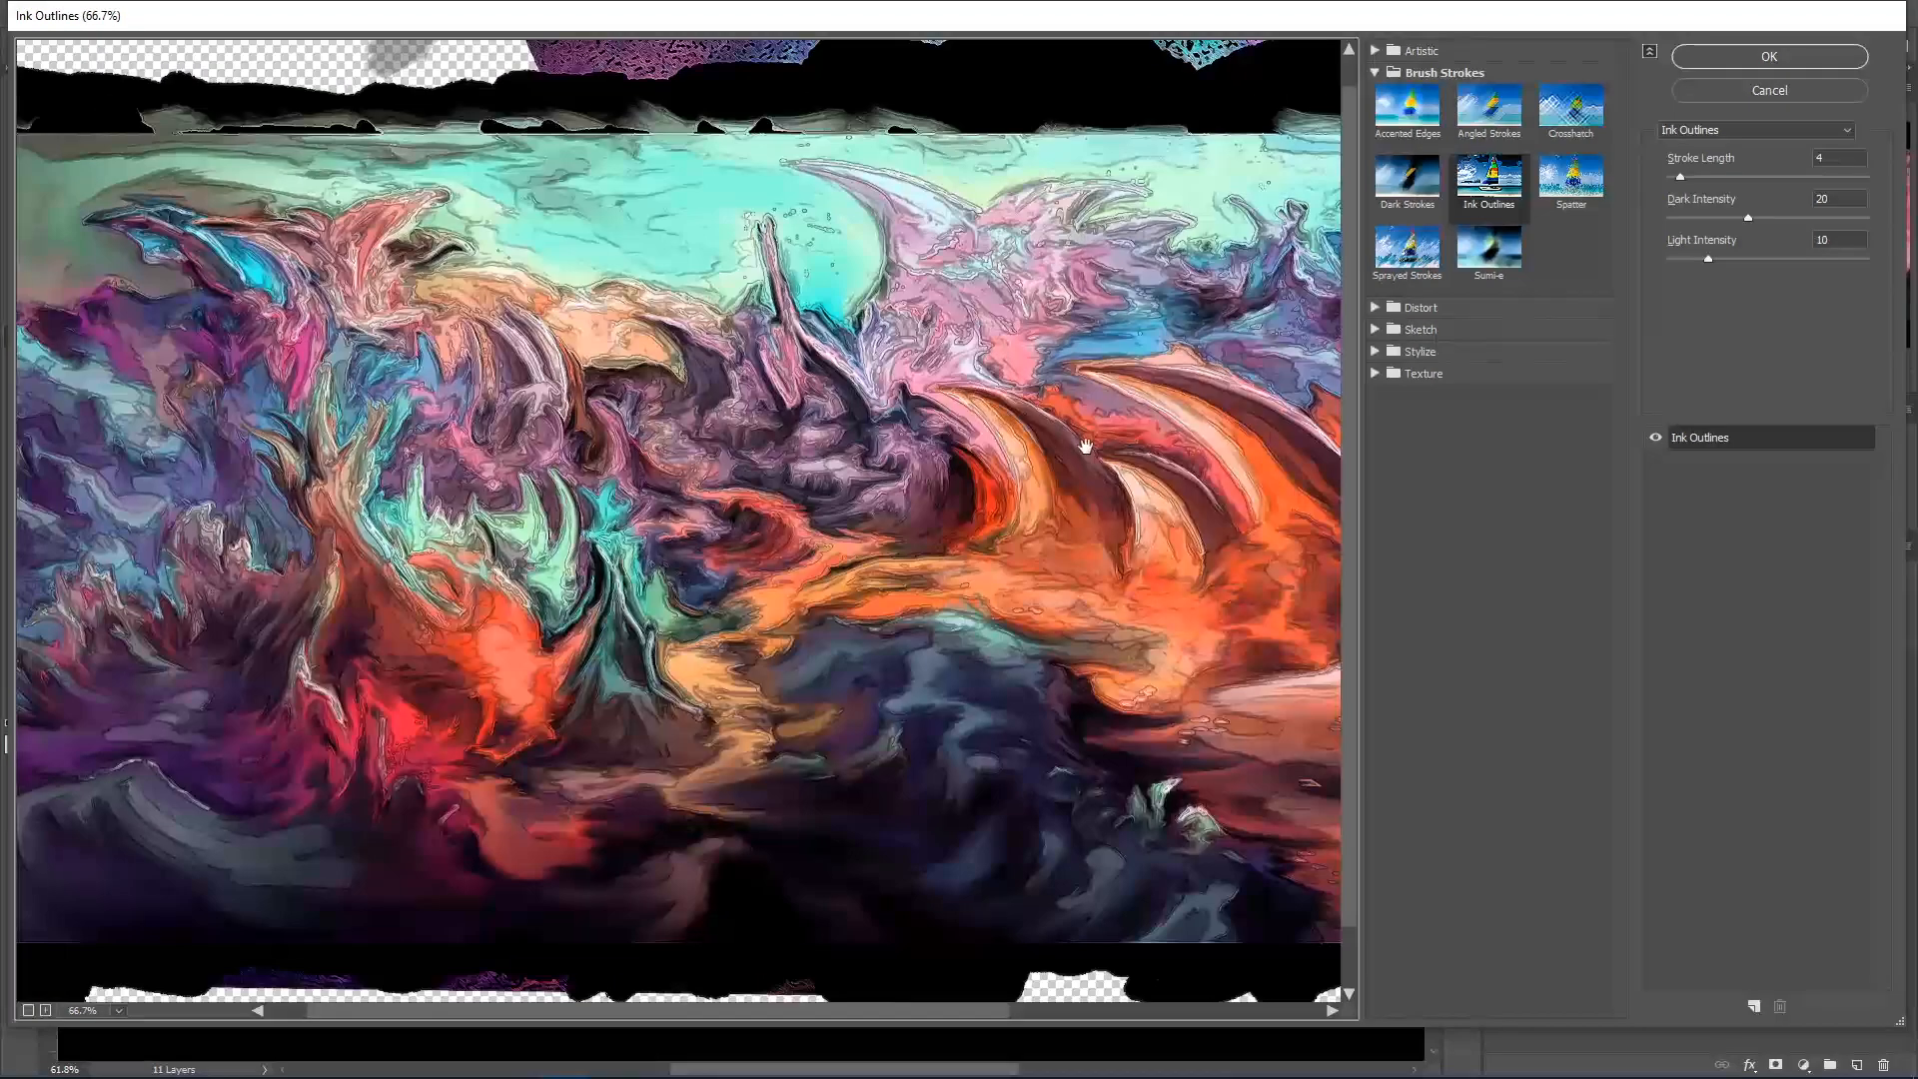
{"action": "left_click_drag", "start_coordinate": [797, 345], "coordinate": [671, 357]}
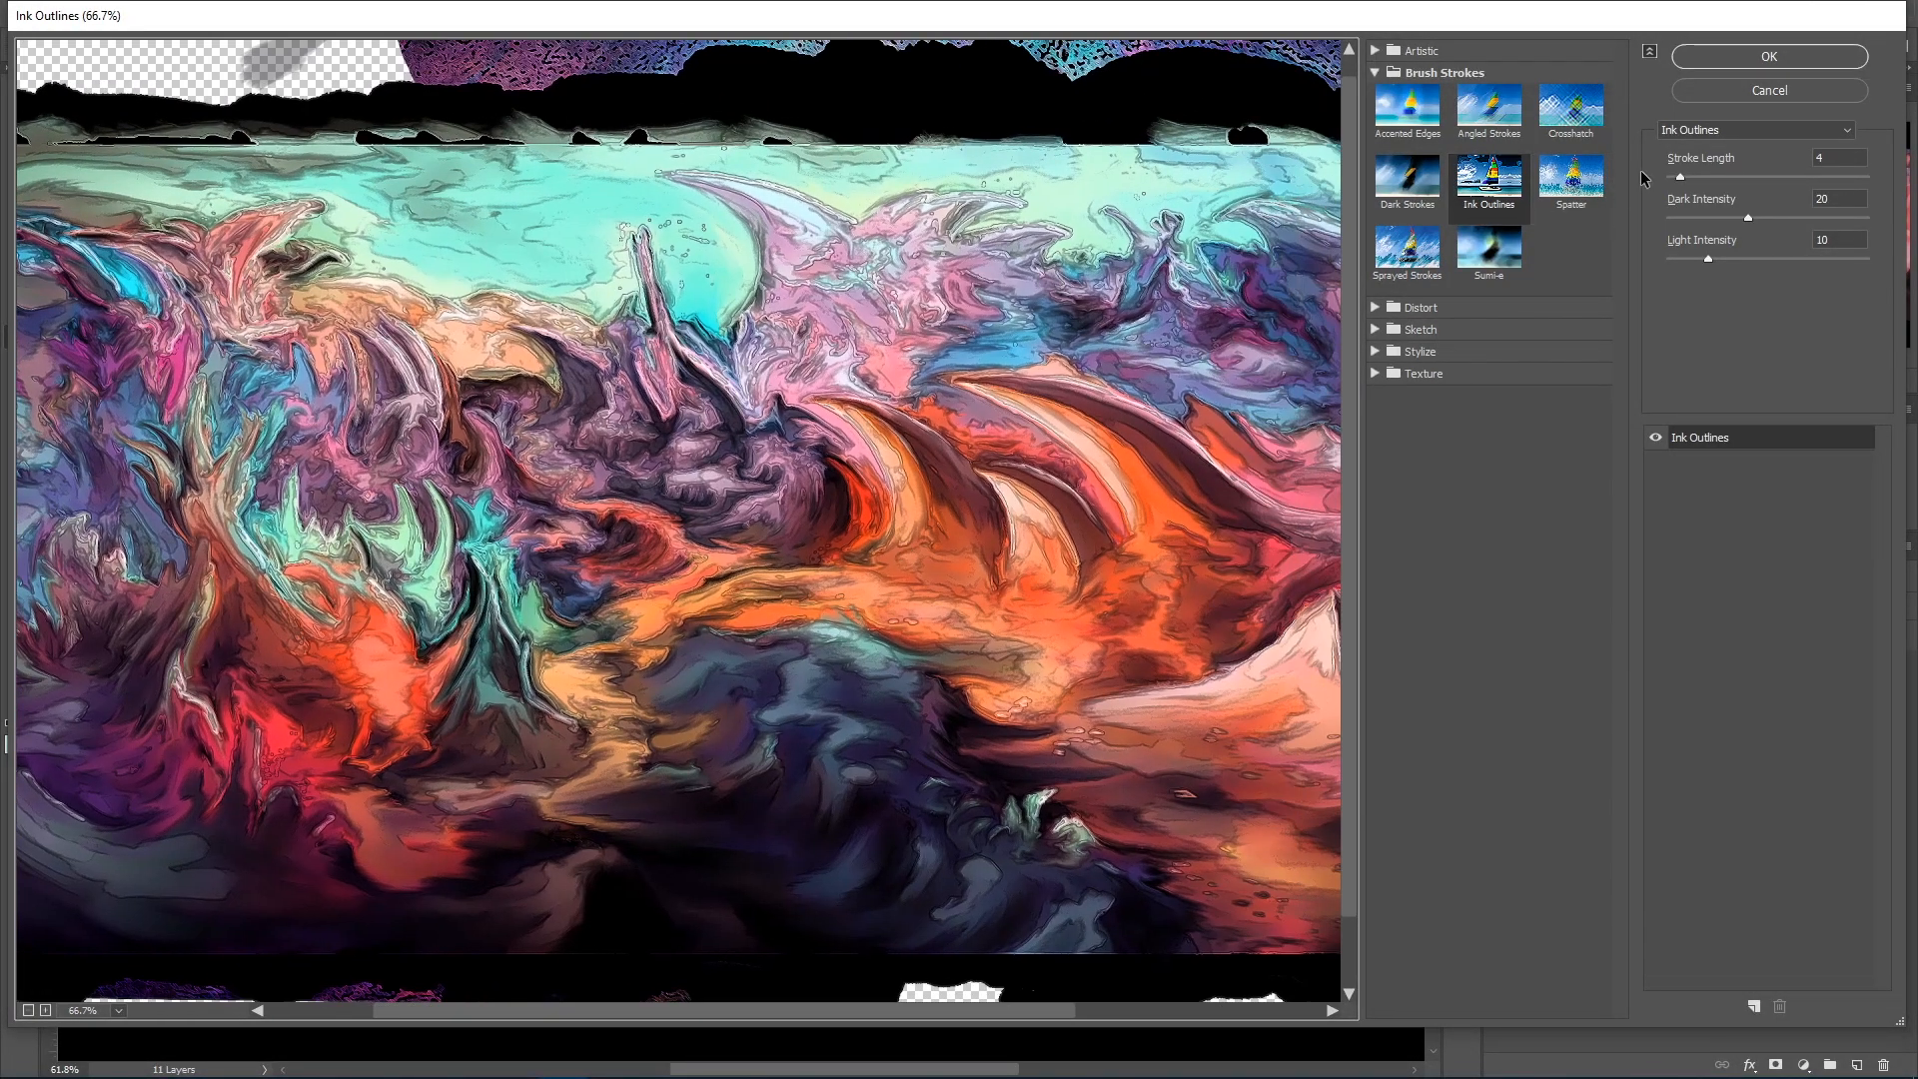
{"action": "left_click_drag", "start_coordinate": [1685, 179], "coordinate": [1755, 177]}
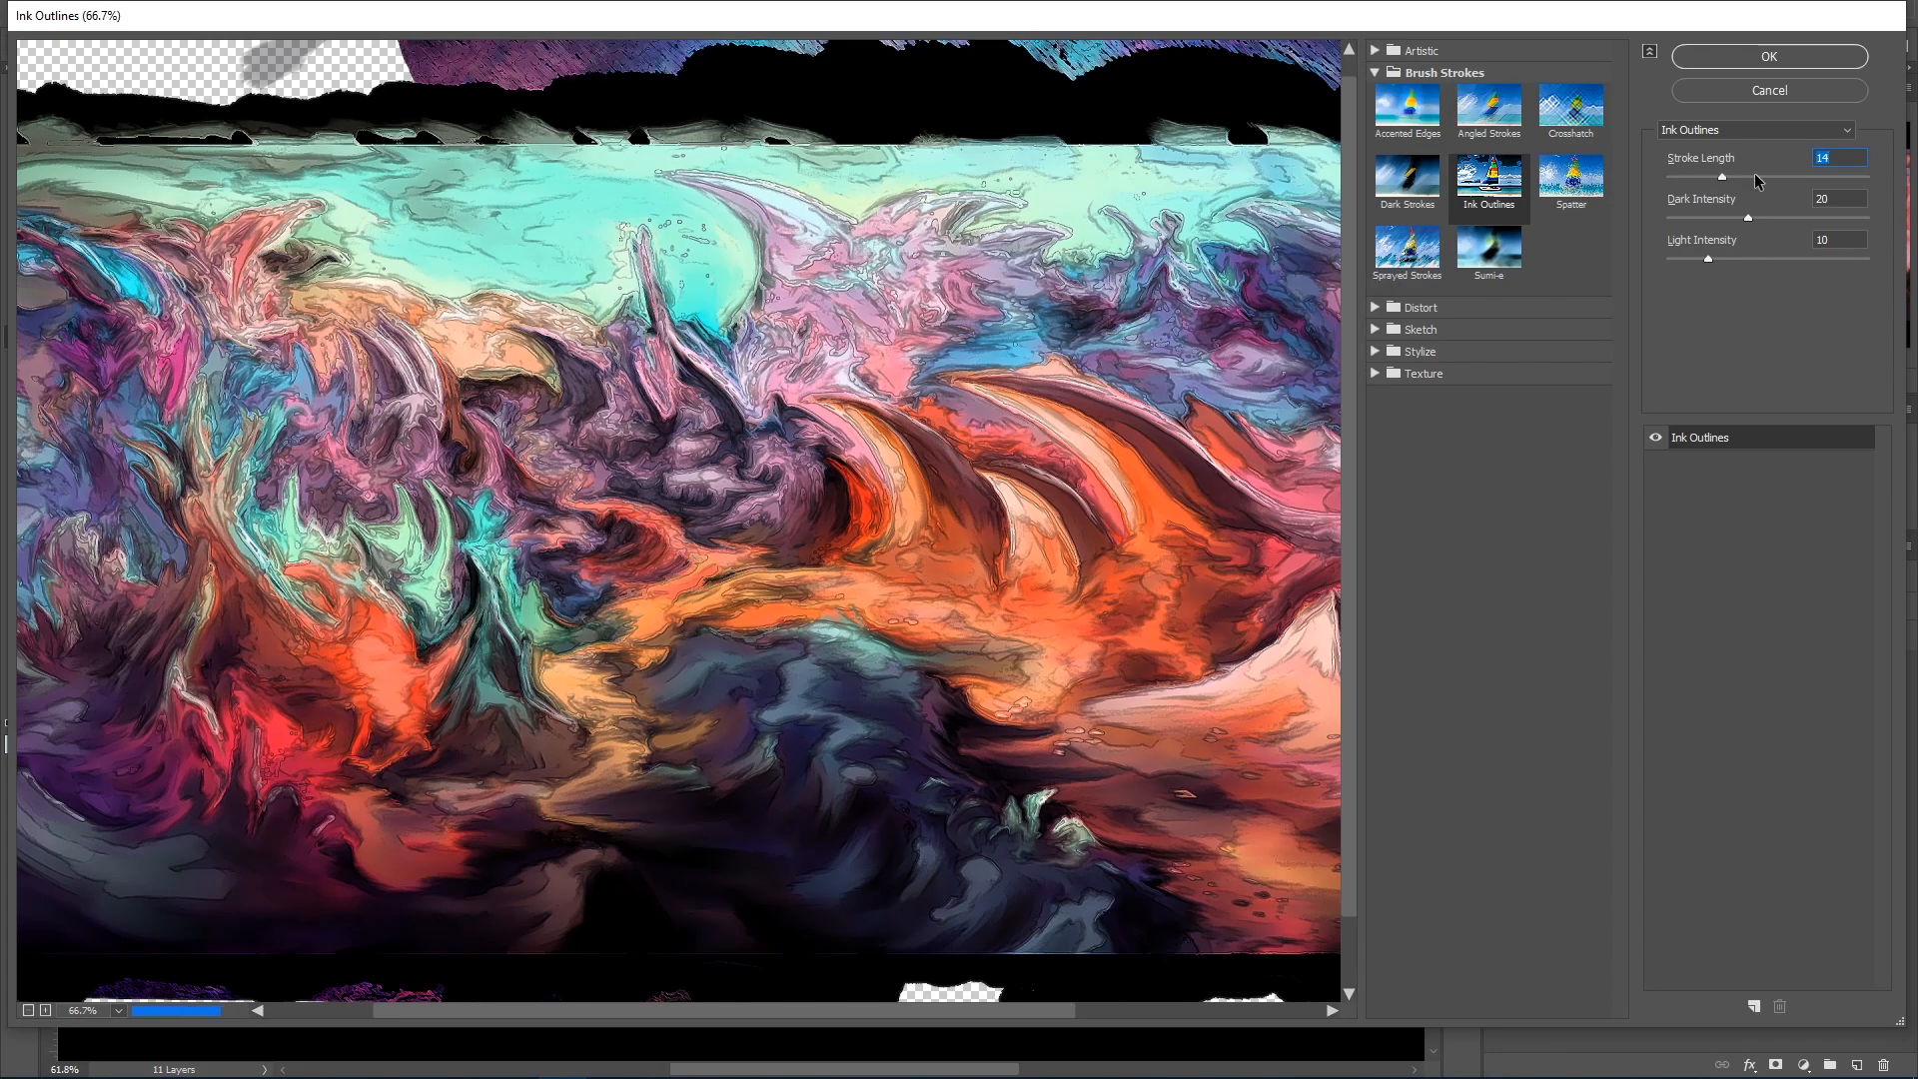
{"action": "left_click", "coordinate": [1546, 195]}
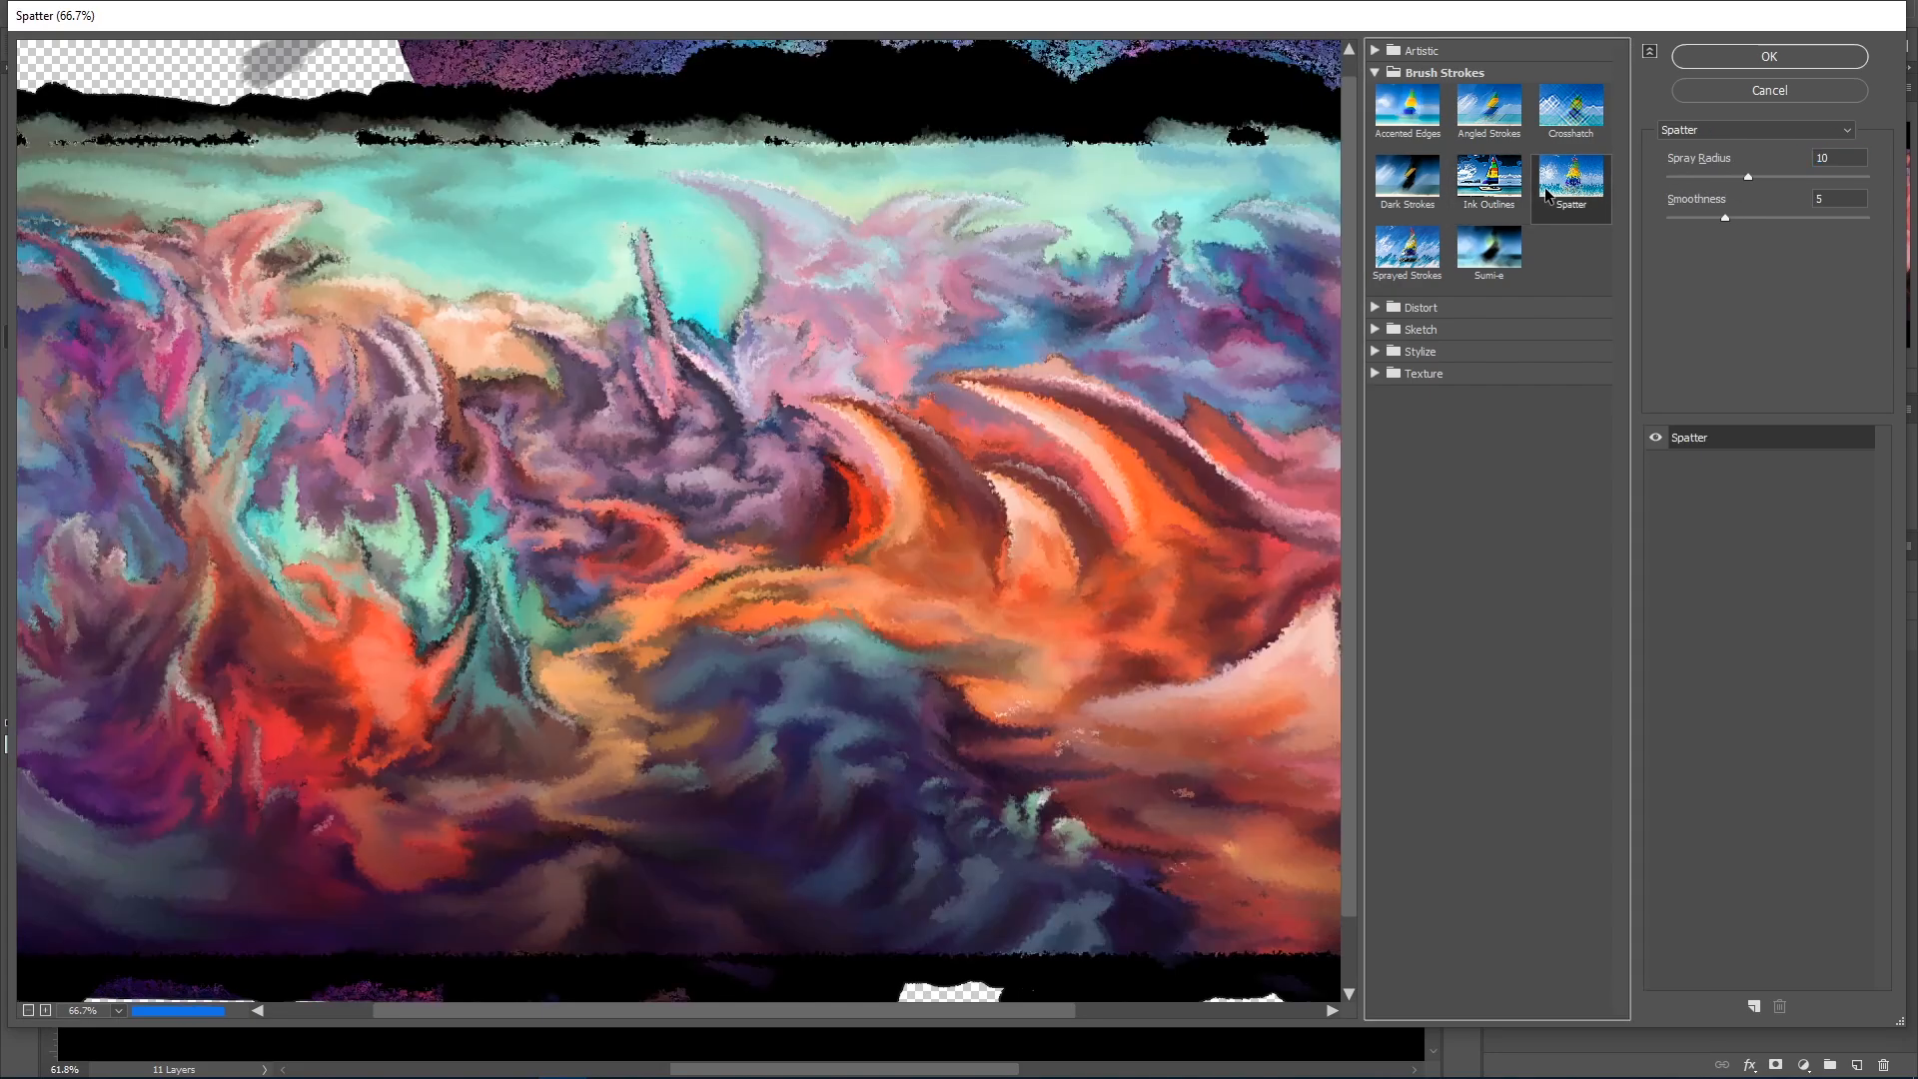
{"action": "left_click", "coordinate": [1488, 248]}
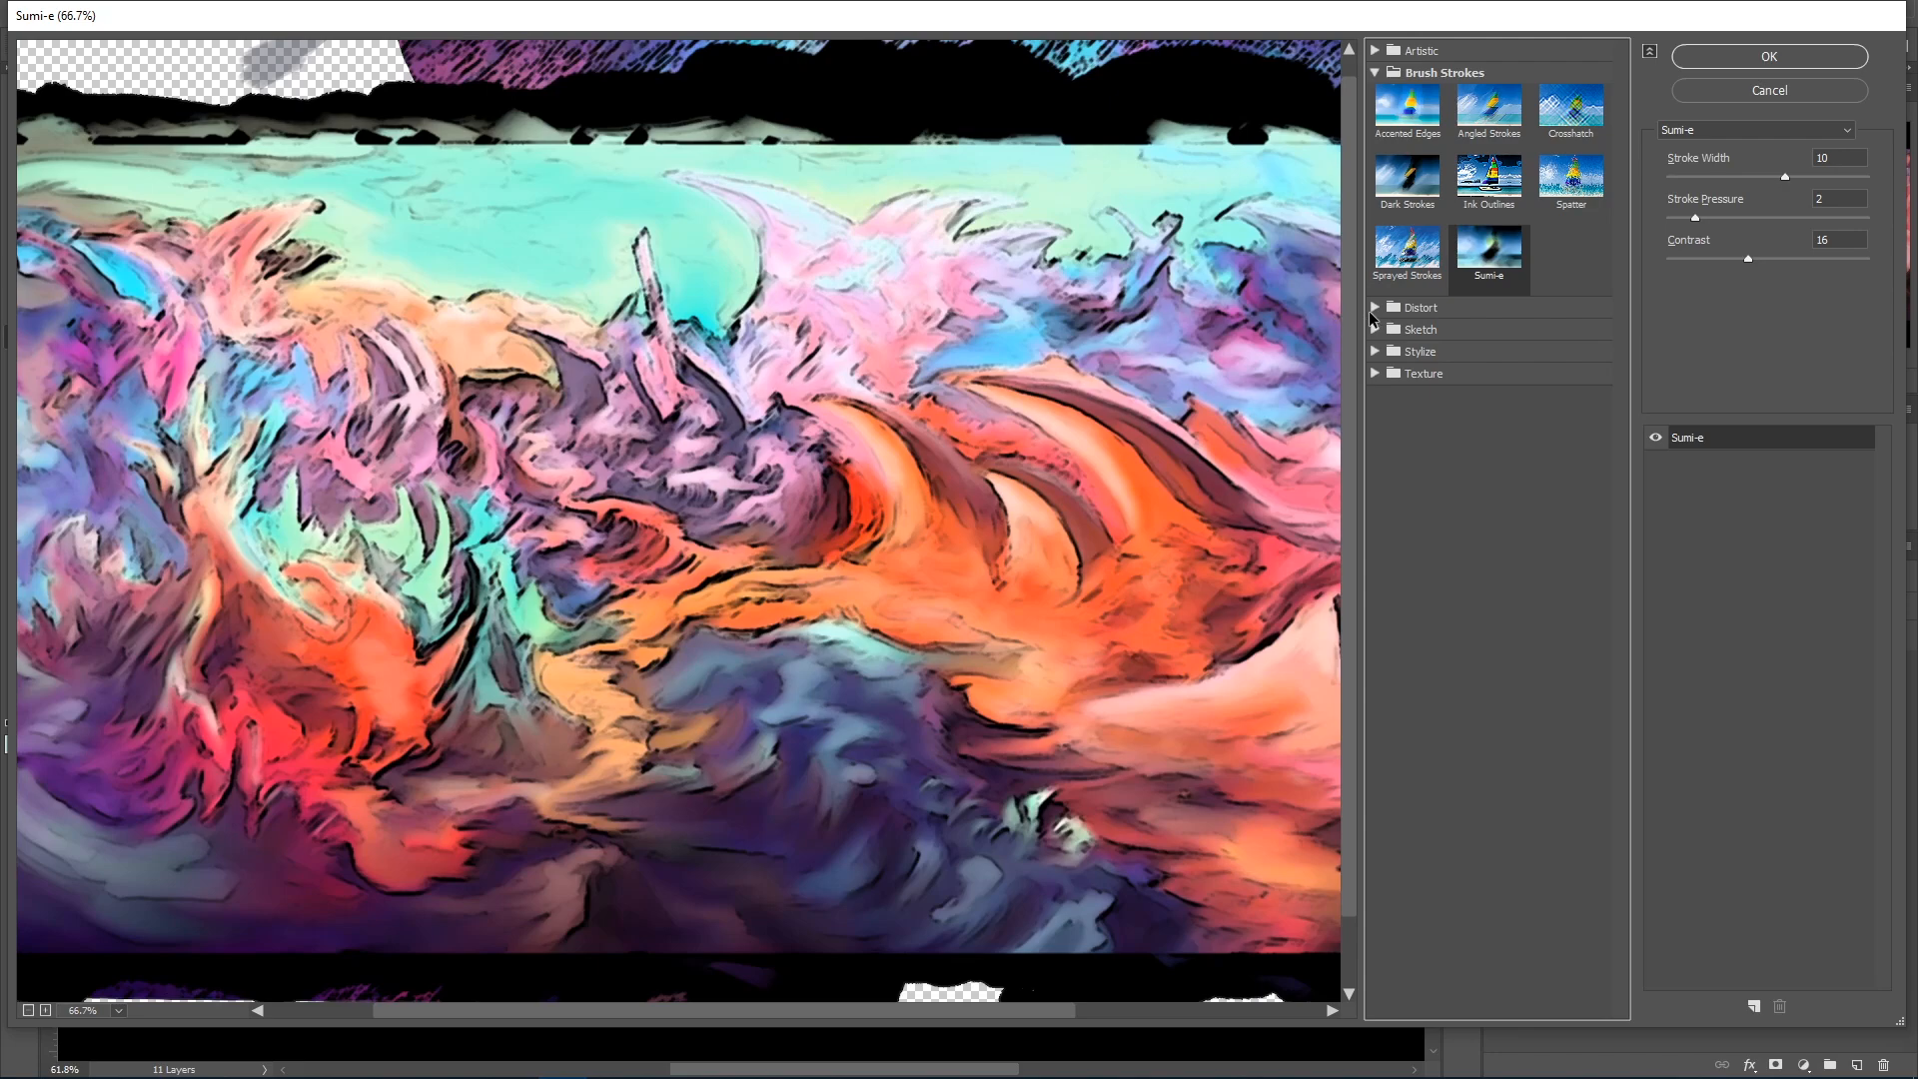
Expand the Distort, Sketch, Stylize and Texture effect groups and preview Bas Relief, Charcoal and Sumi-e.
{"action": "left_click", "coordinate": [1375, 308]}
{"action": "left_click", "coordinate": [1375, 400]}
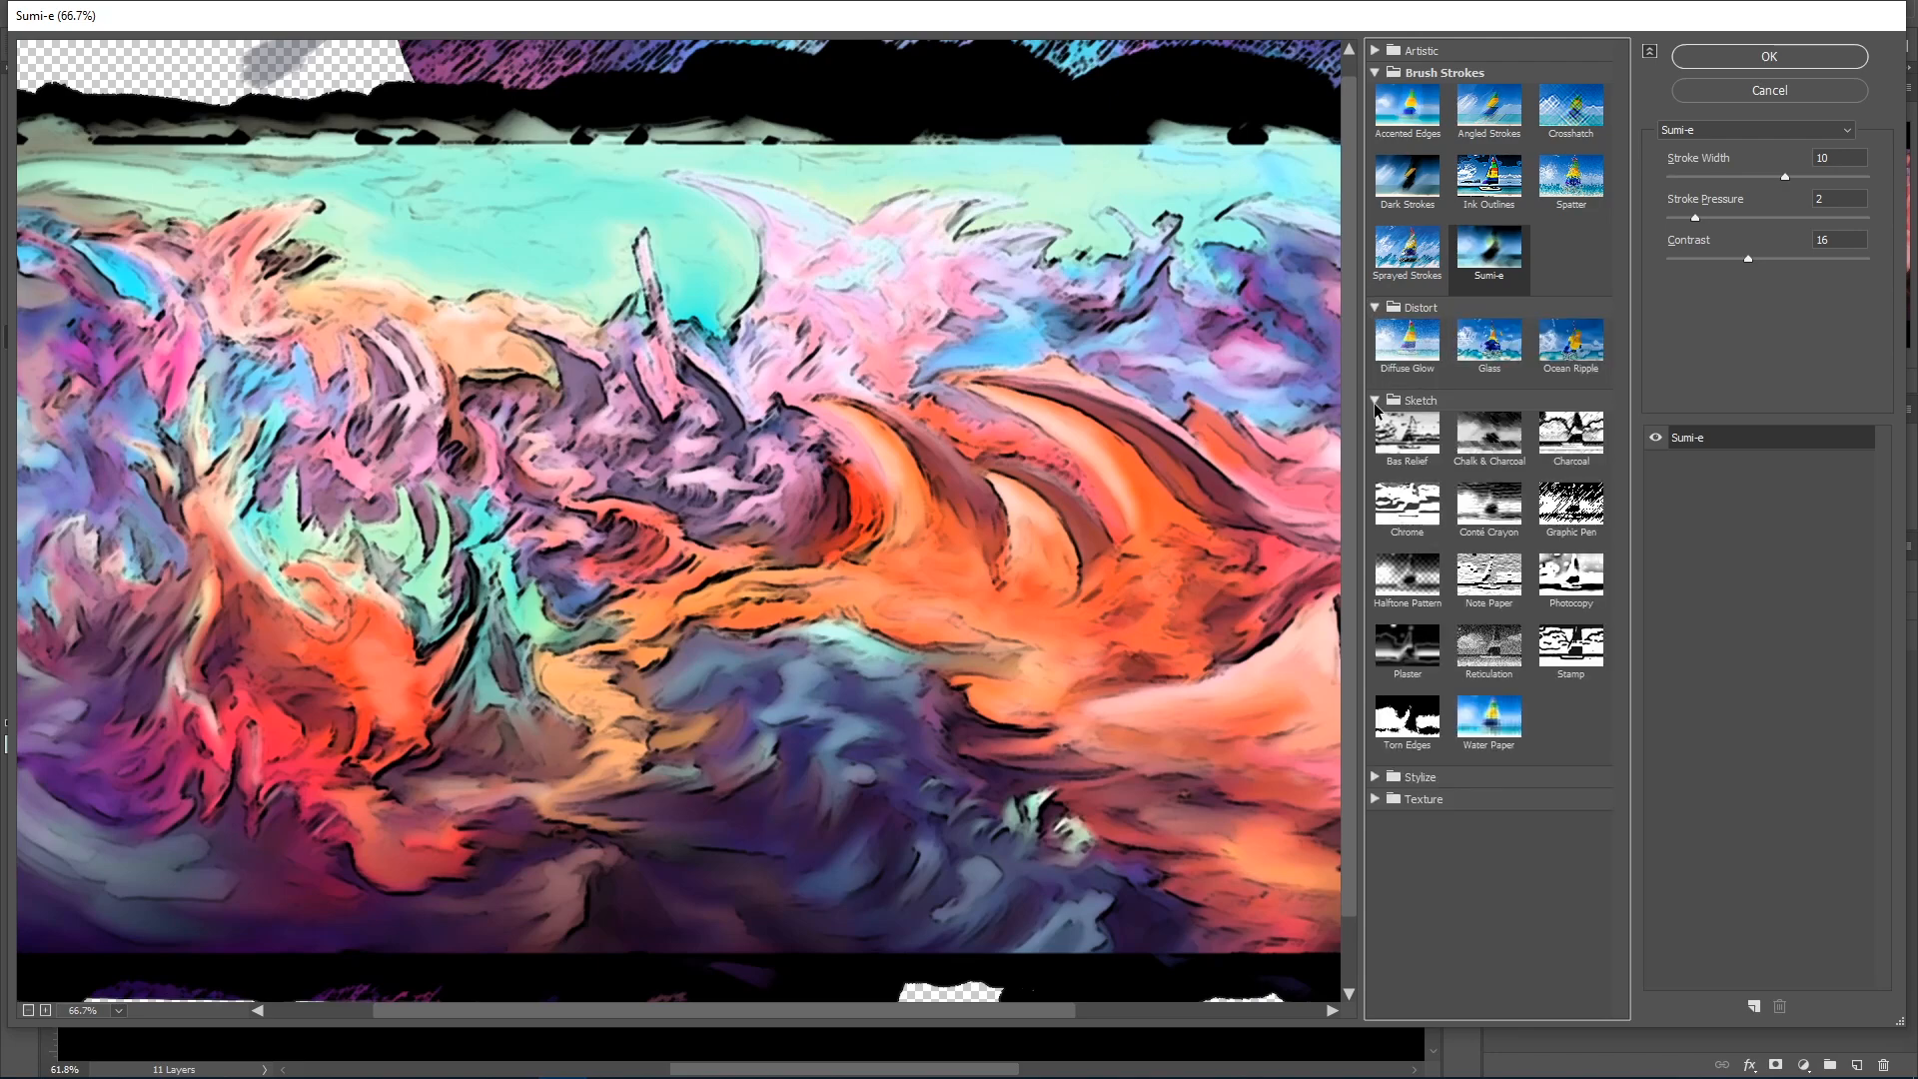
{"action": "left_click", "coordinate": [1374, 777]}
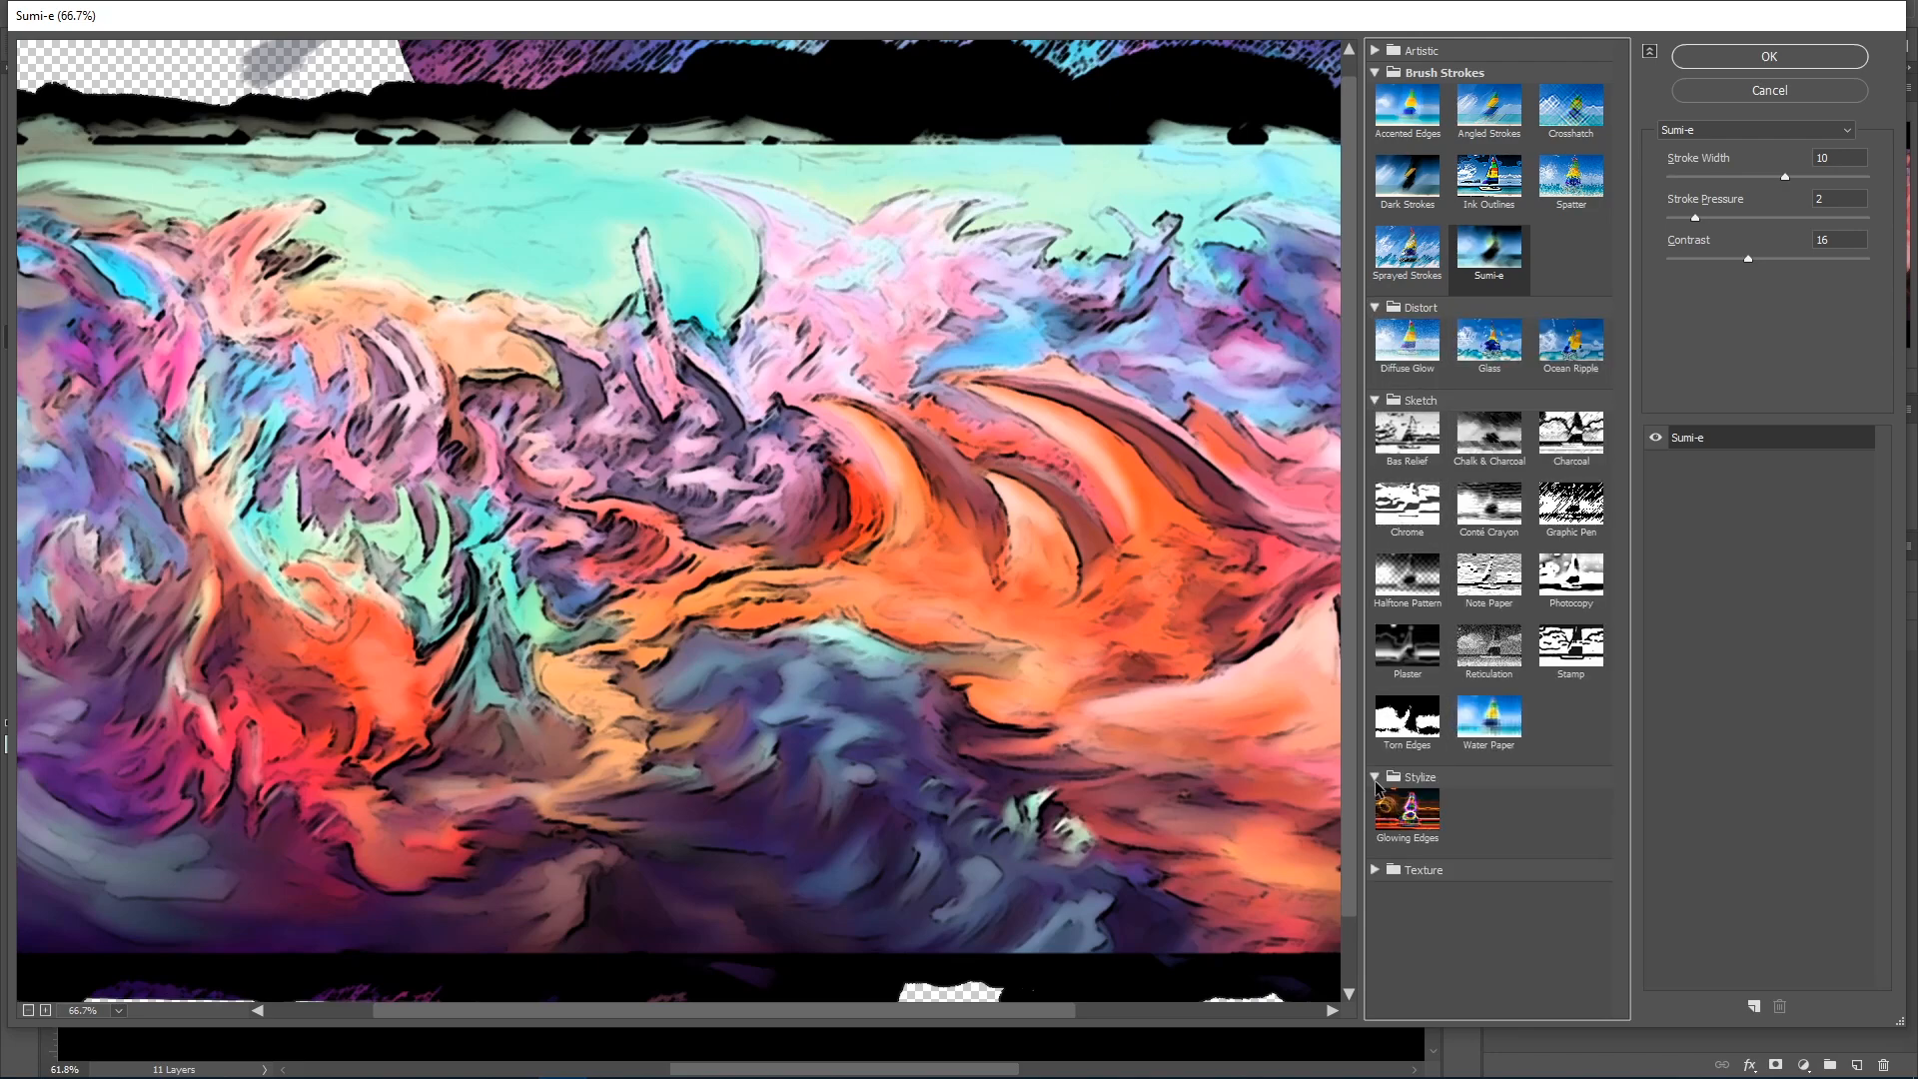
{"action": "left_click", "coordinate": [1376, 870]}
{"action": "left_click", "coordinate": [1406, 431]}
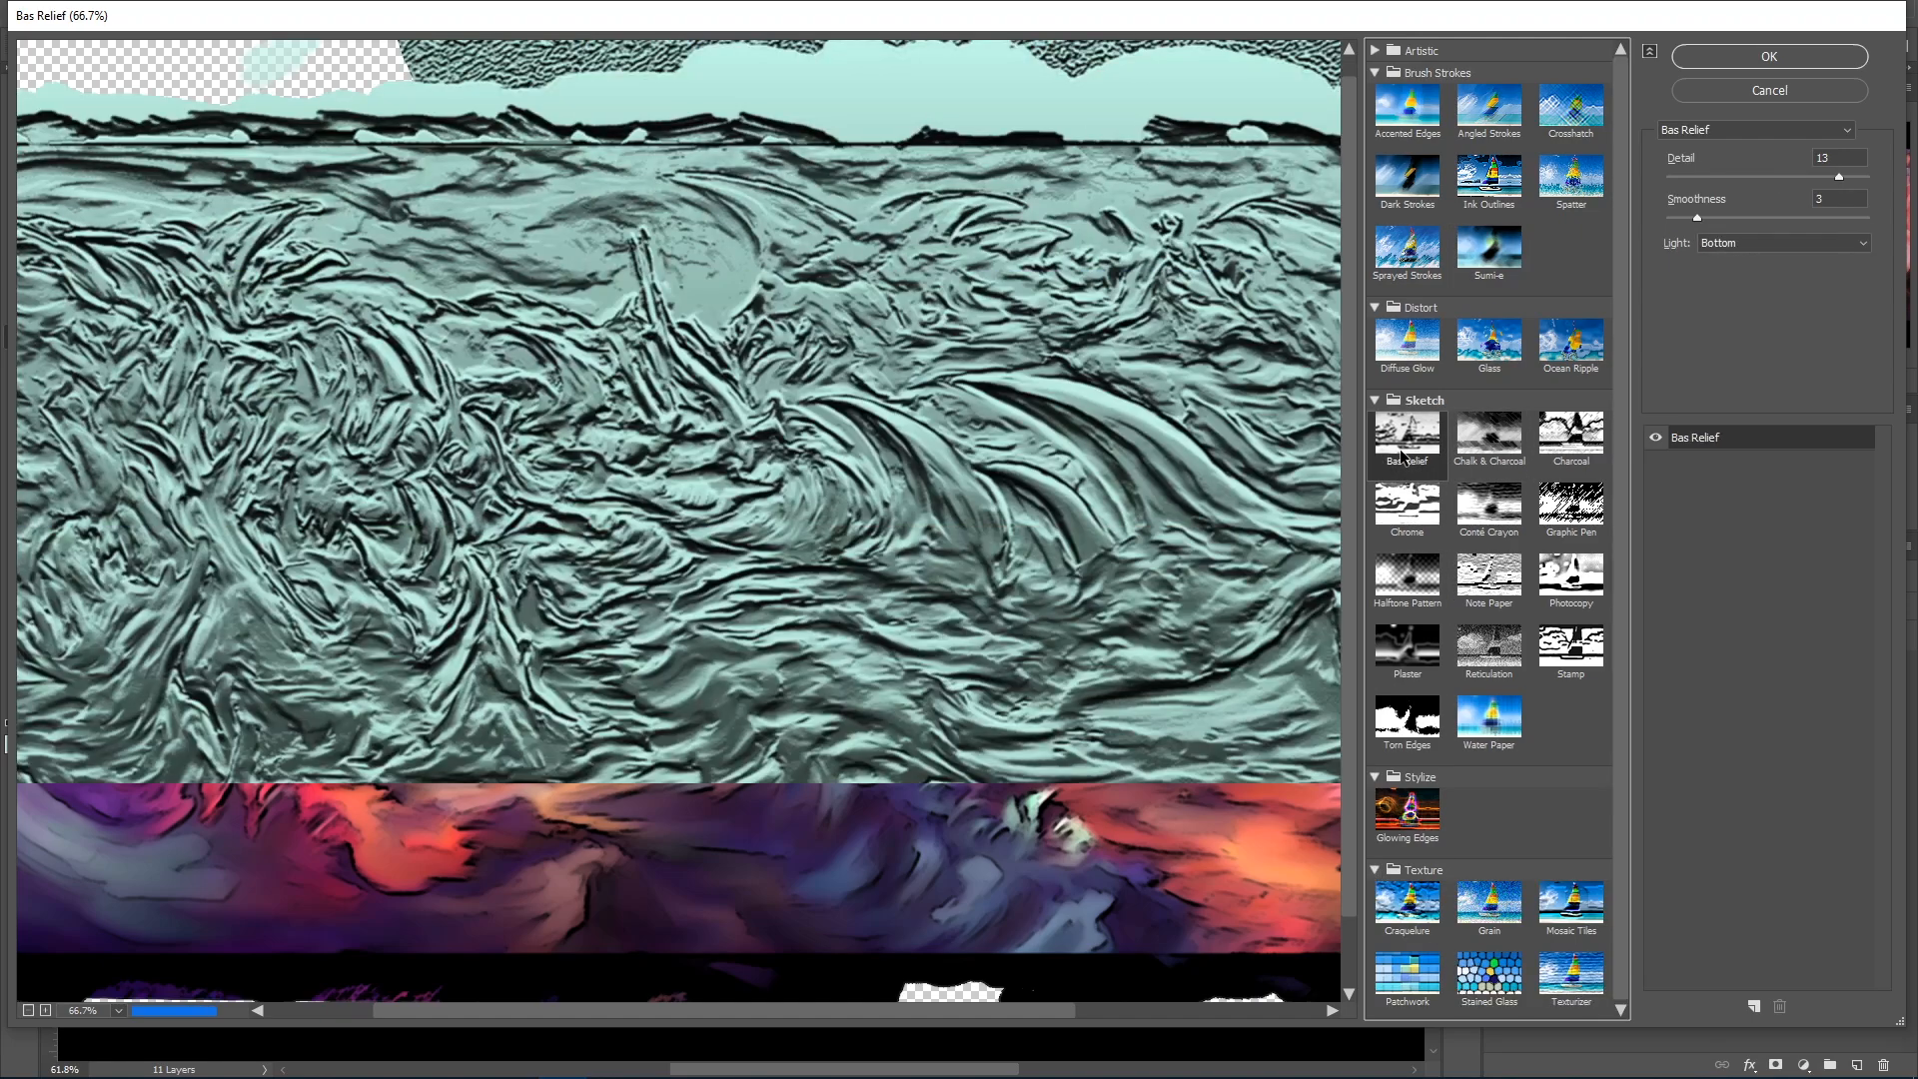
{"action": "left_click", "coordinate": [1538, 440]}
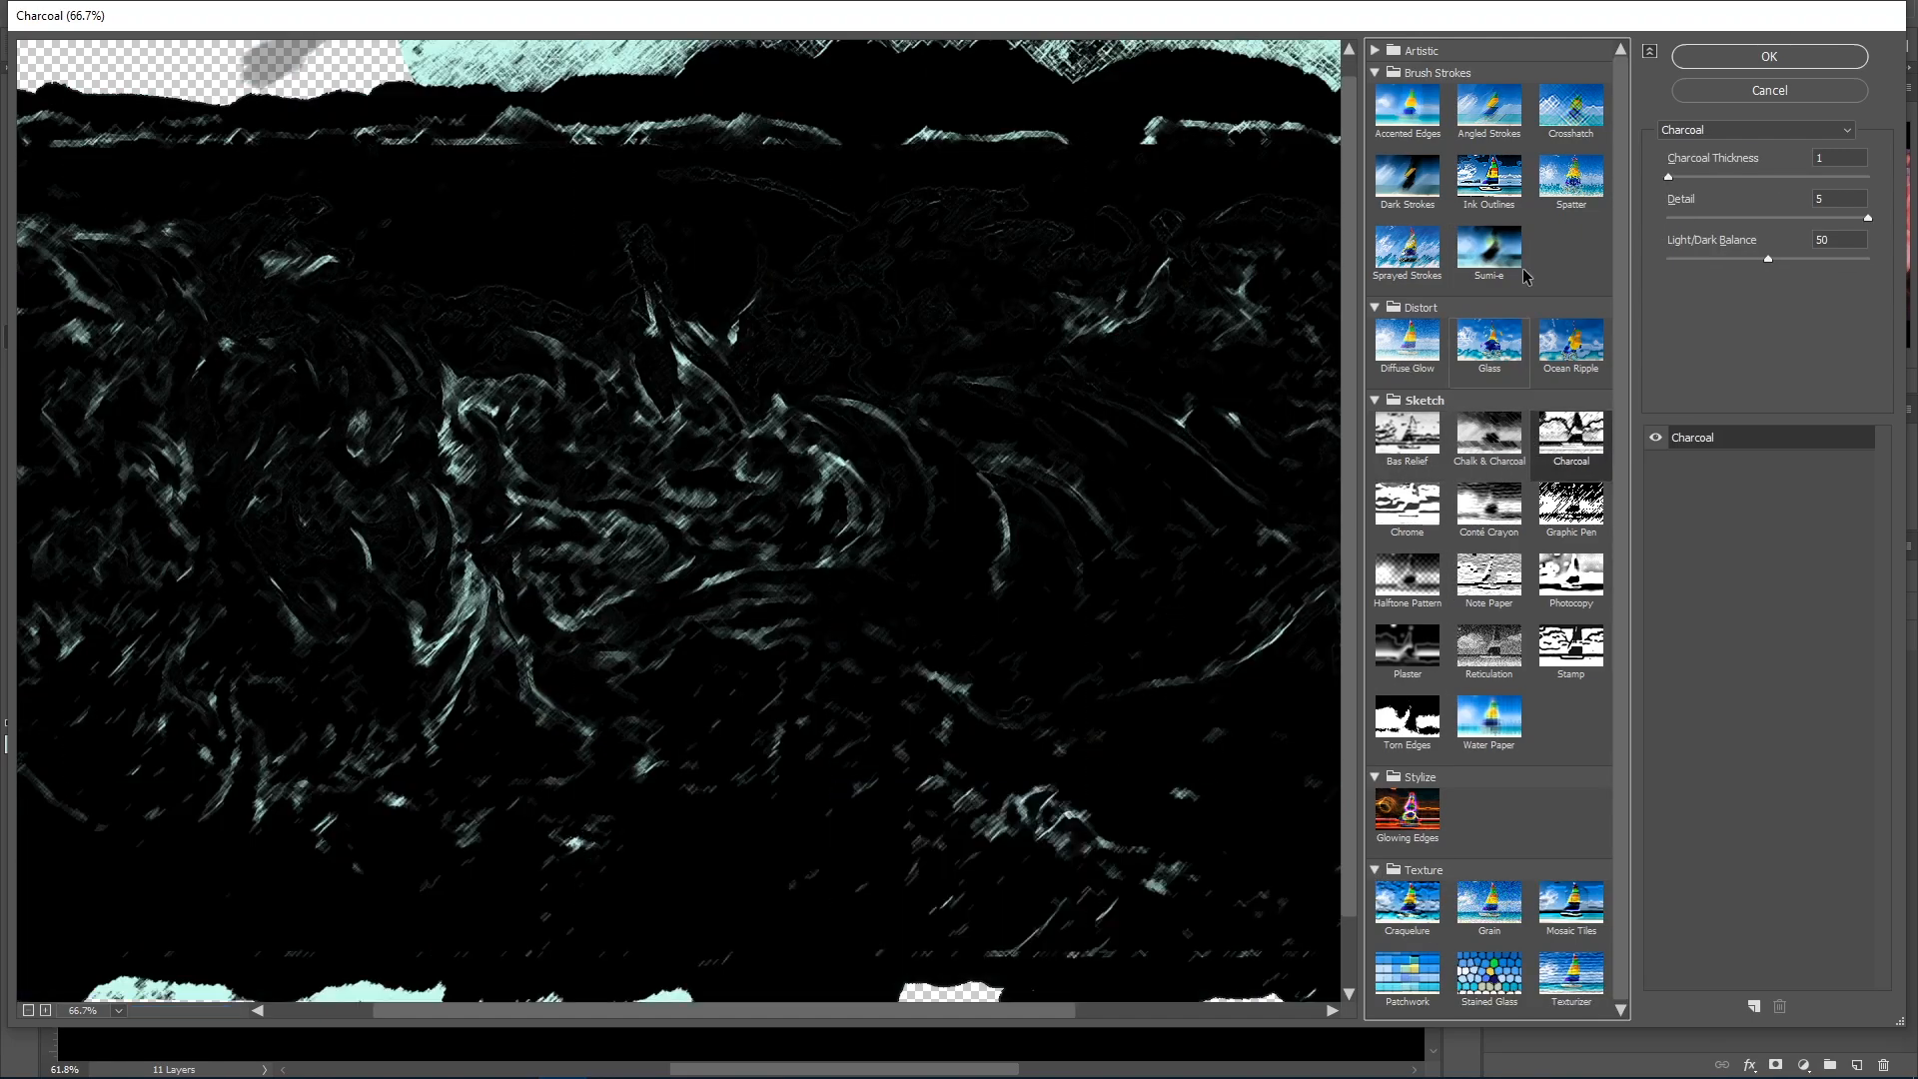
{"action": "left_click", "coordinate": [1484, 268]}
Switch the effect back to Crosshatch, try a stroke length of 37, and settle on a stroke length of 6.
{"action": "left_click", "coordinate": [1570, 105]}
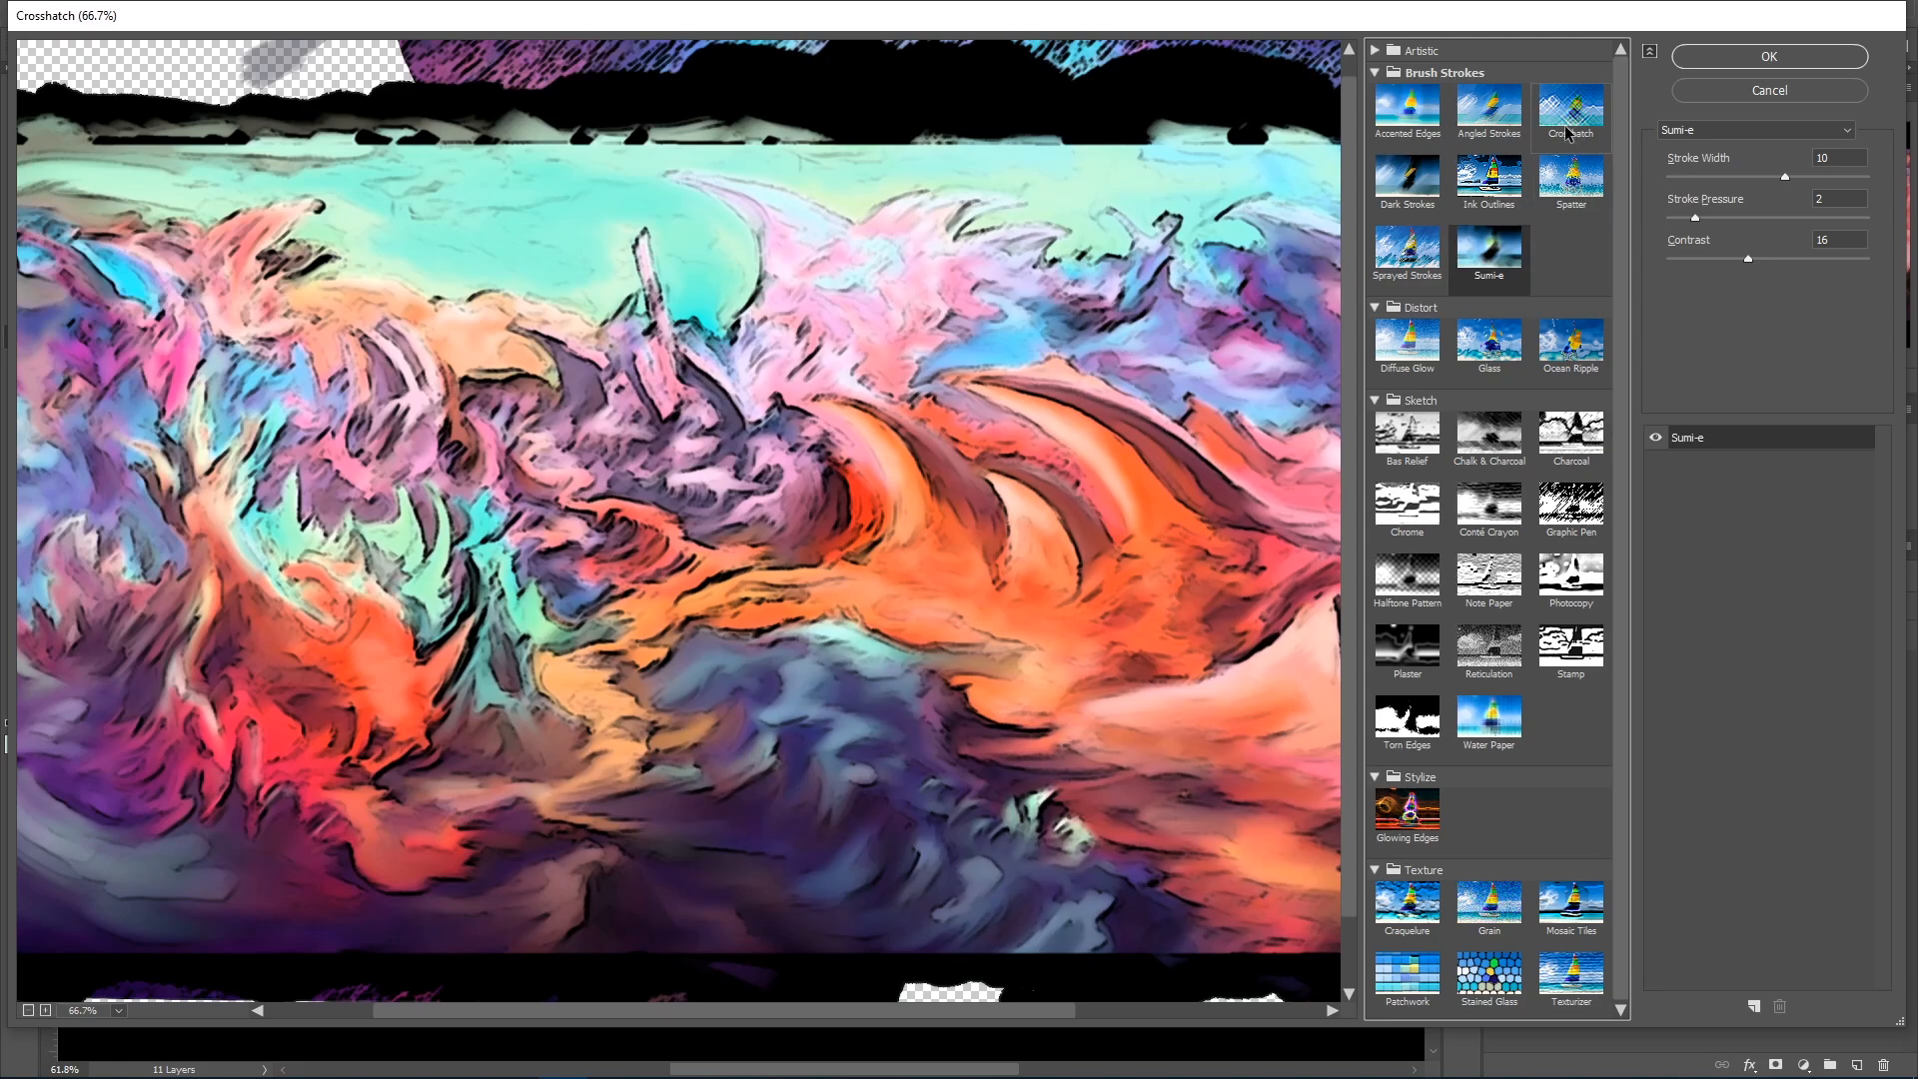
{"action": "left_click_drag", "start_coordinate": [905, 501], "coordinate": [965, 510]}
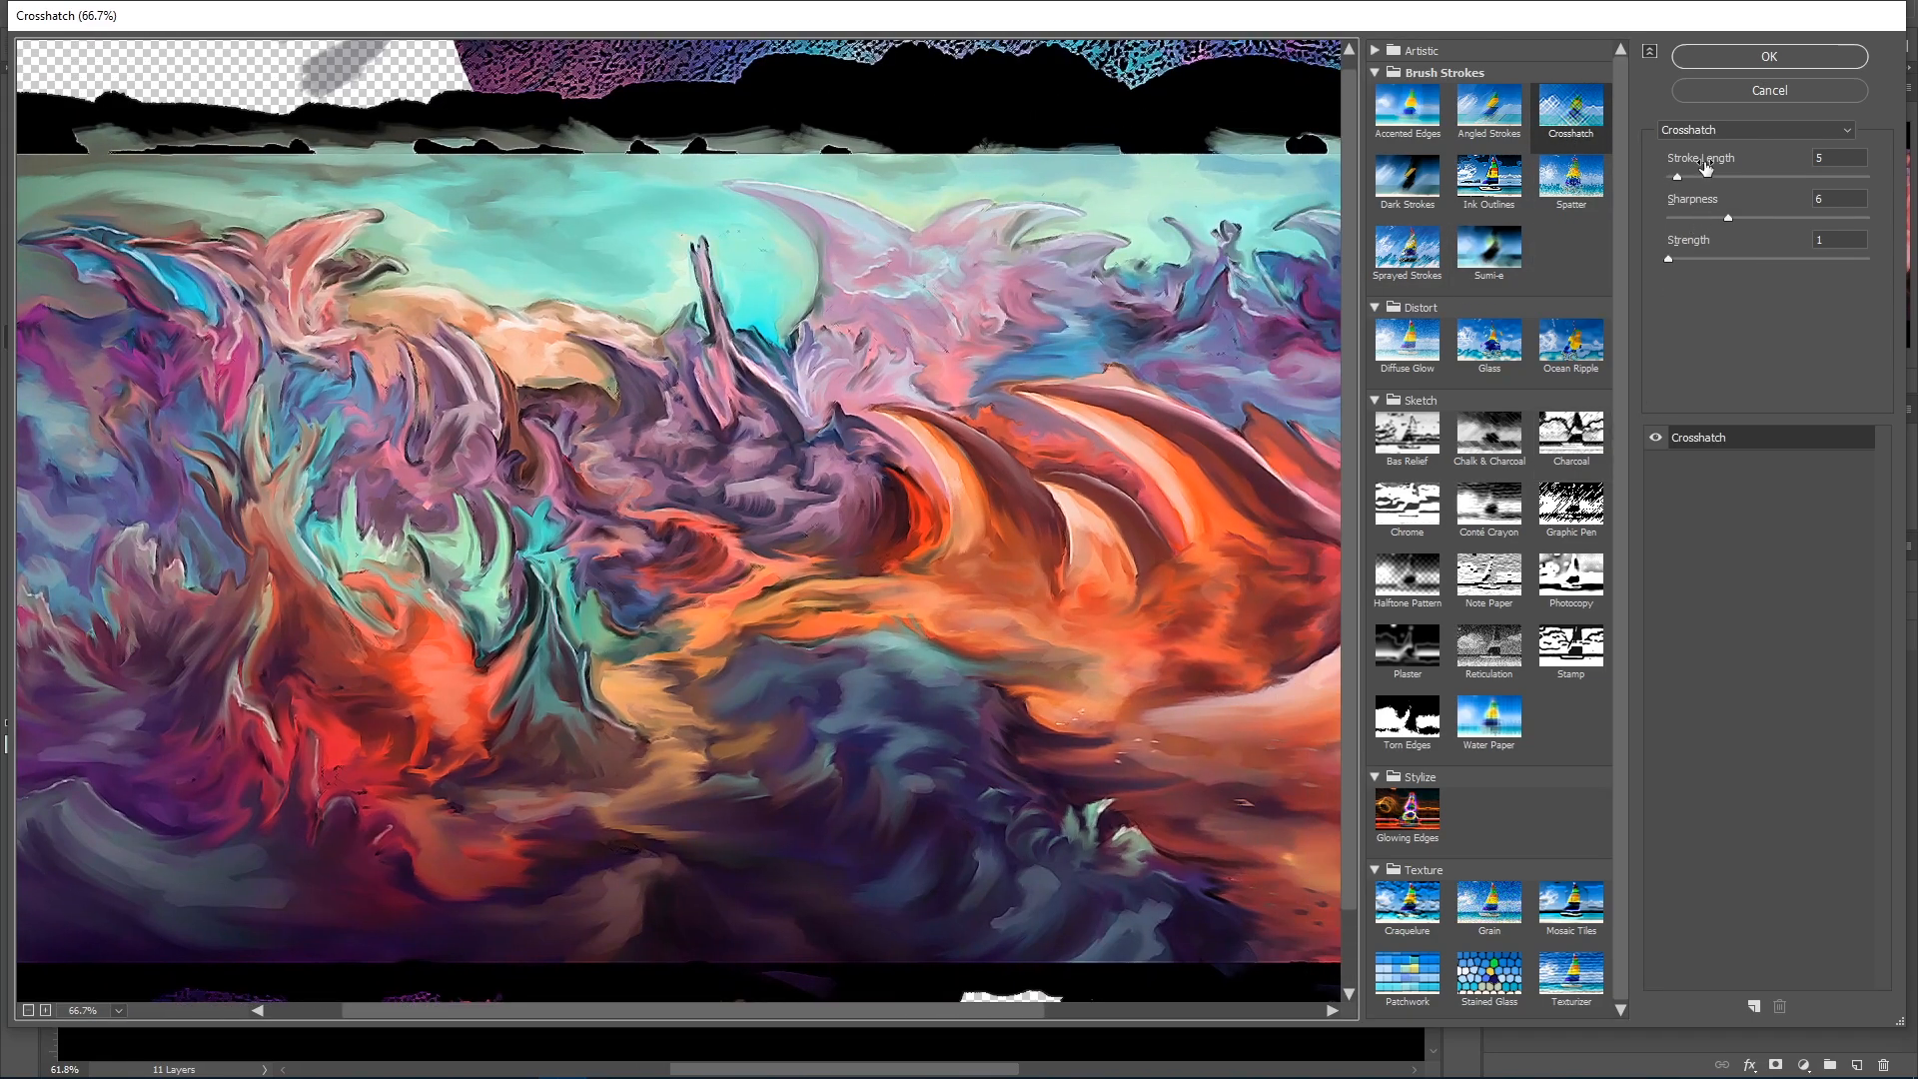
{"action": "left_click_drag", "start_coordinate": [1684, 180], "coordinate": [1811, 184]}
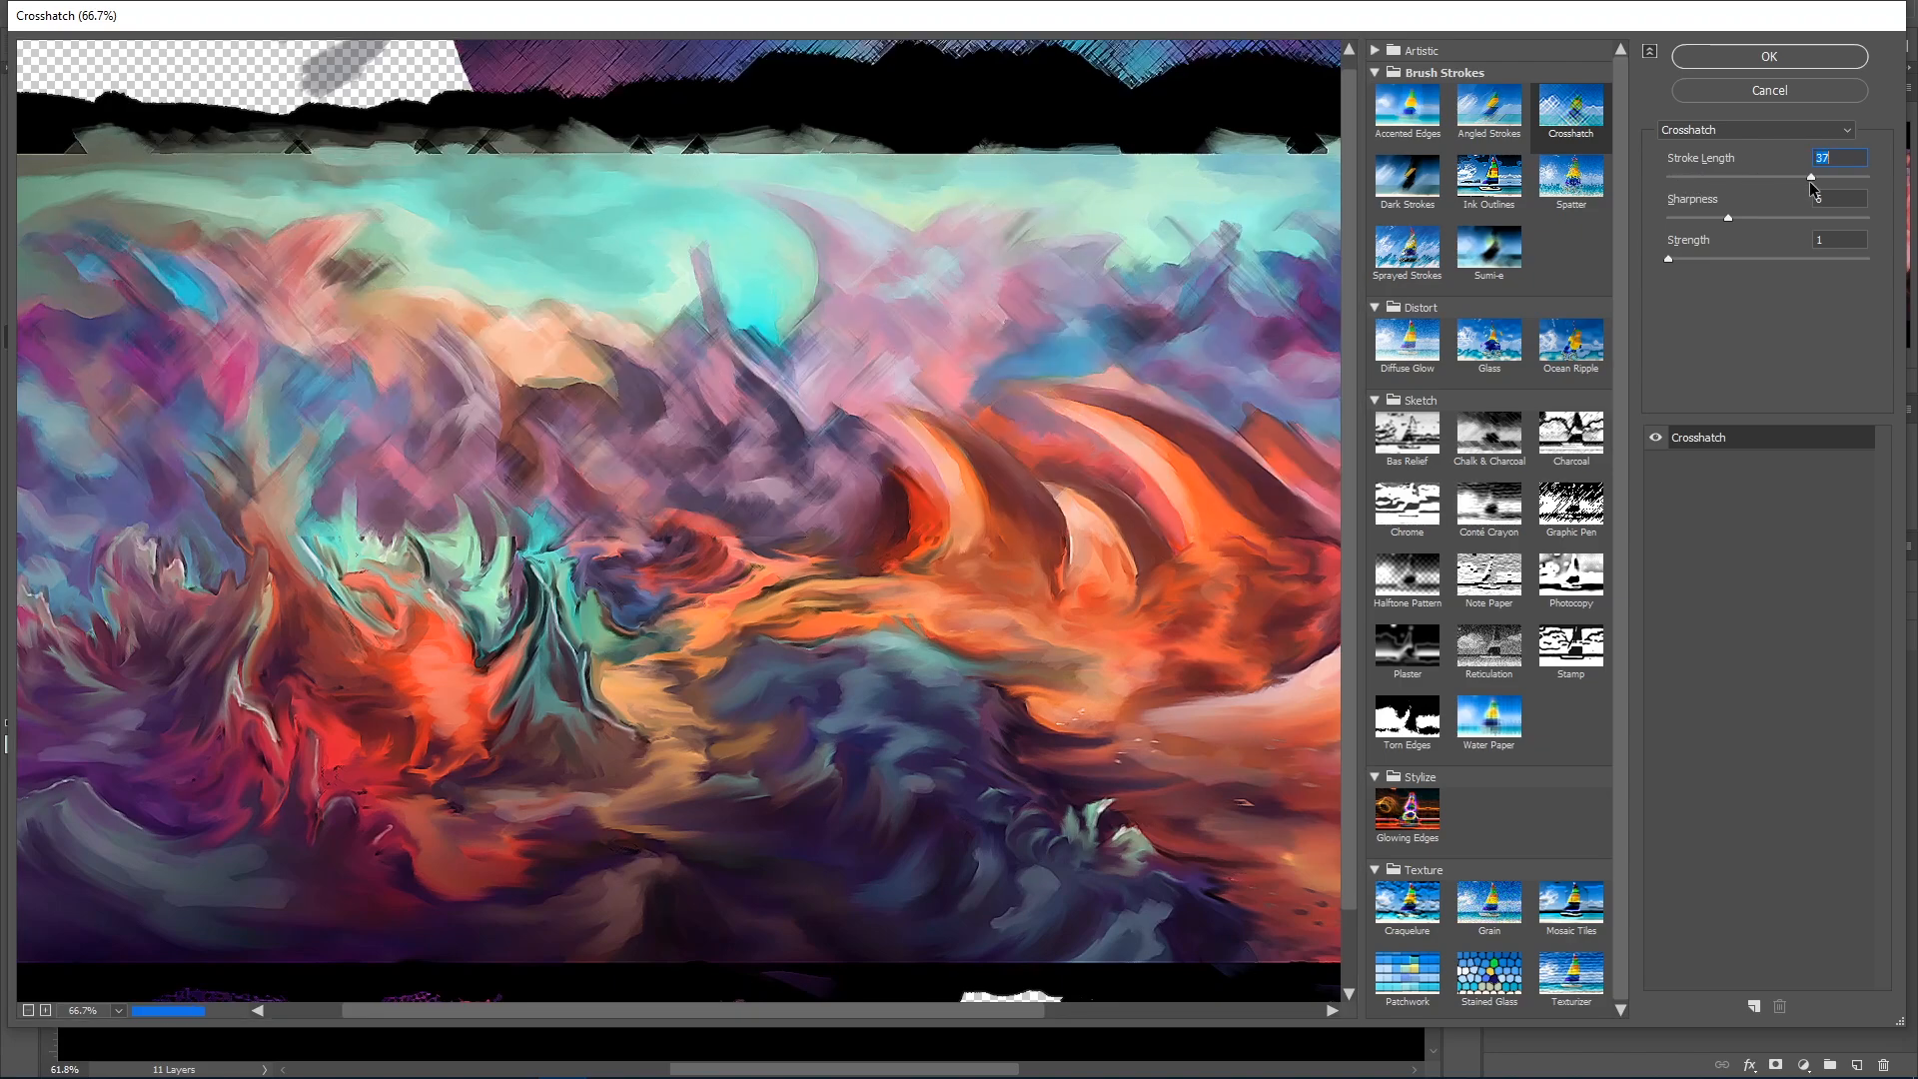
{"action": "left_click", "coordinate": [1679, 181]}
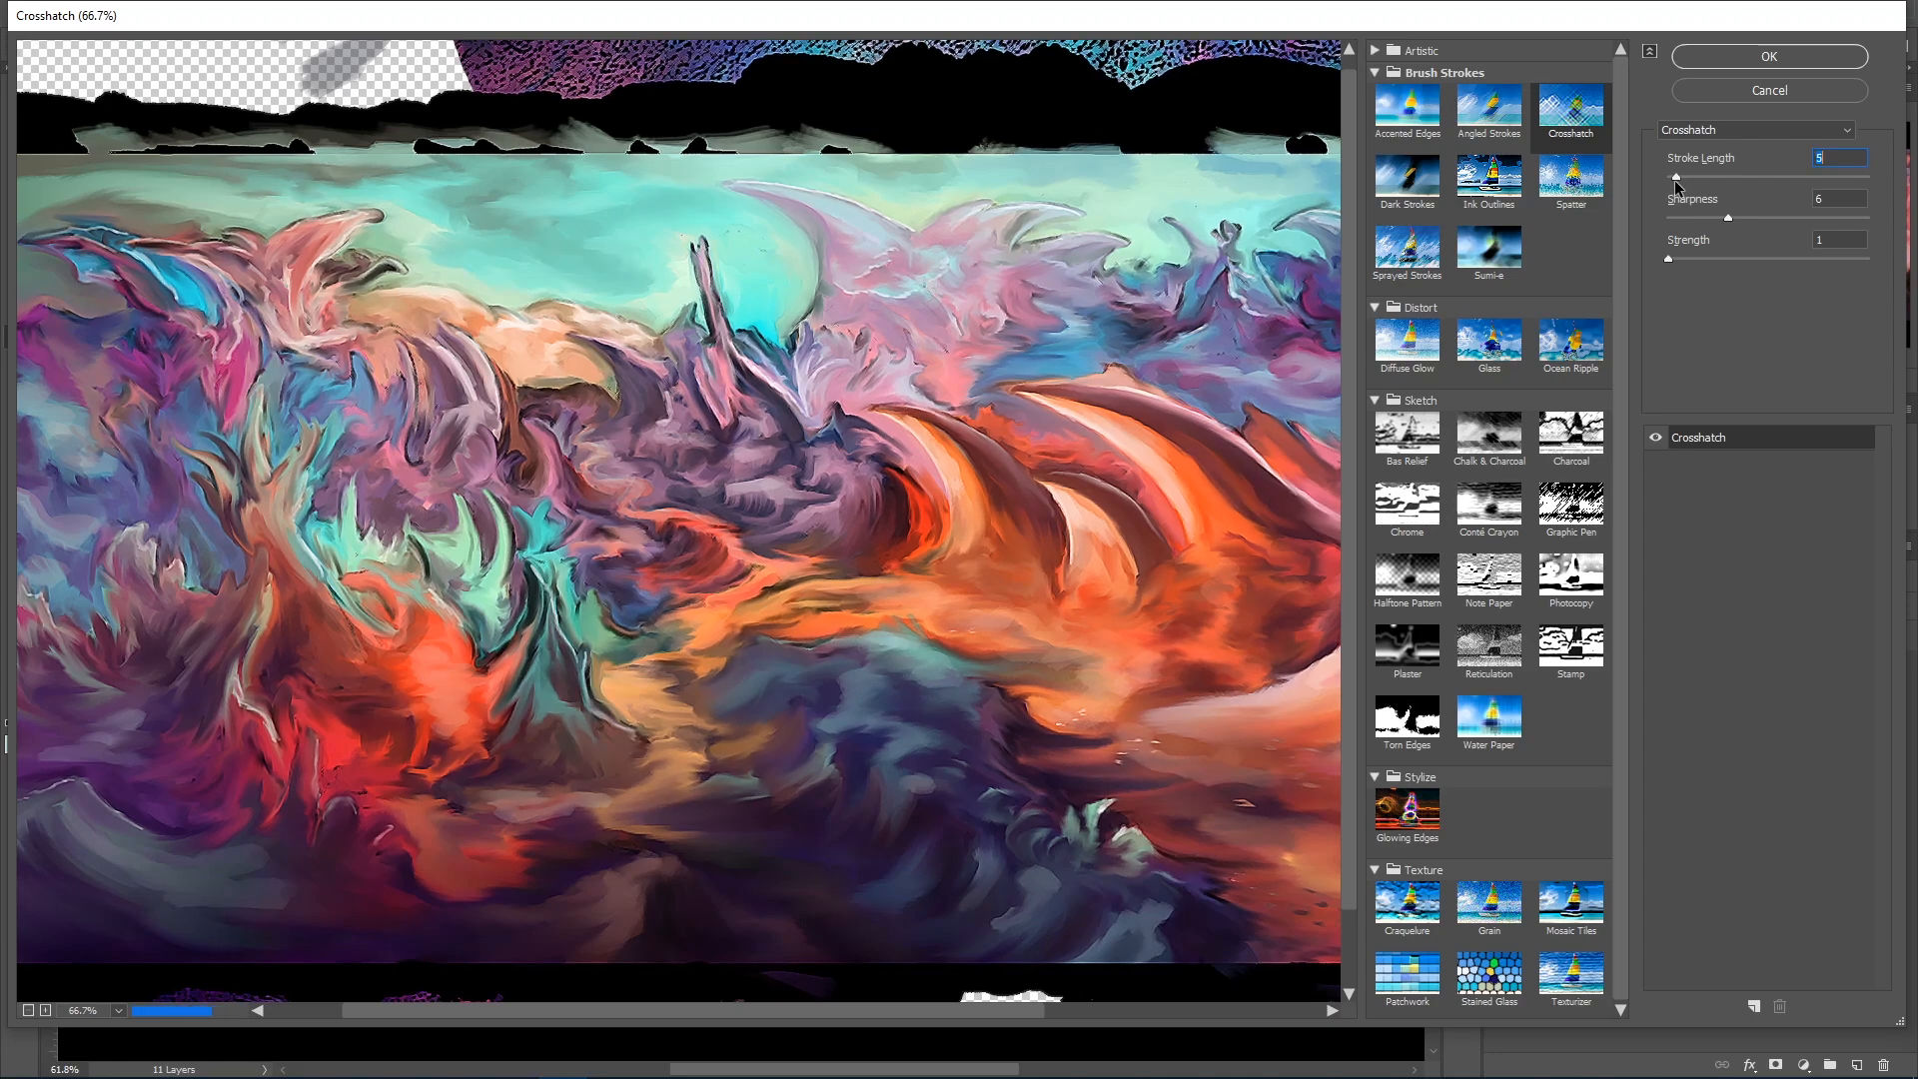
{"action": "left_click_drag", "start_coordinate": [1676, 182], "coordinate": [1675, 179]}
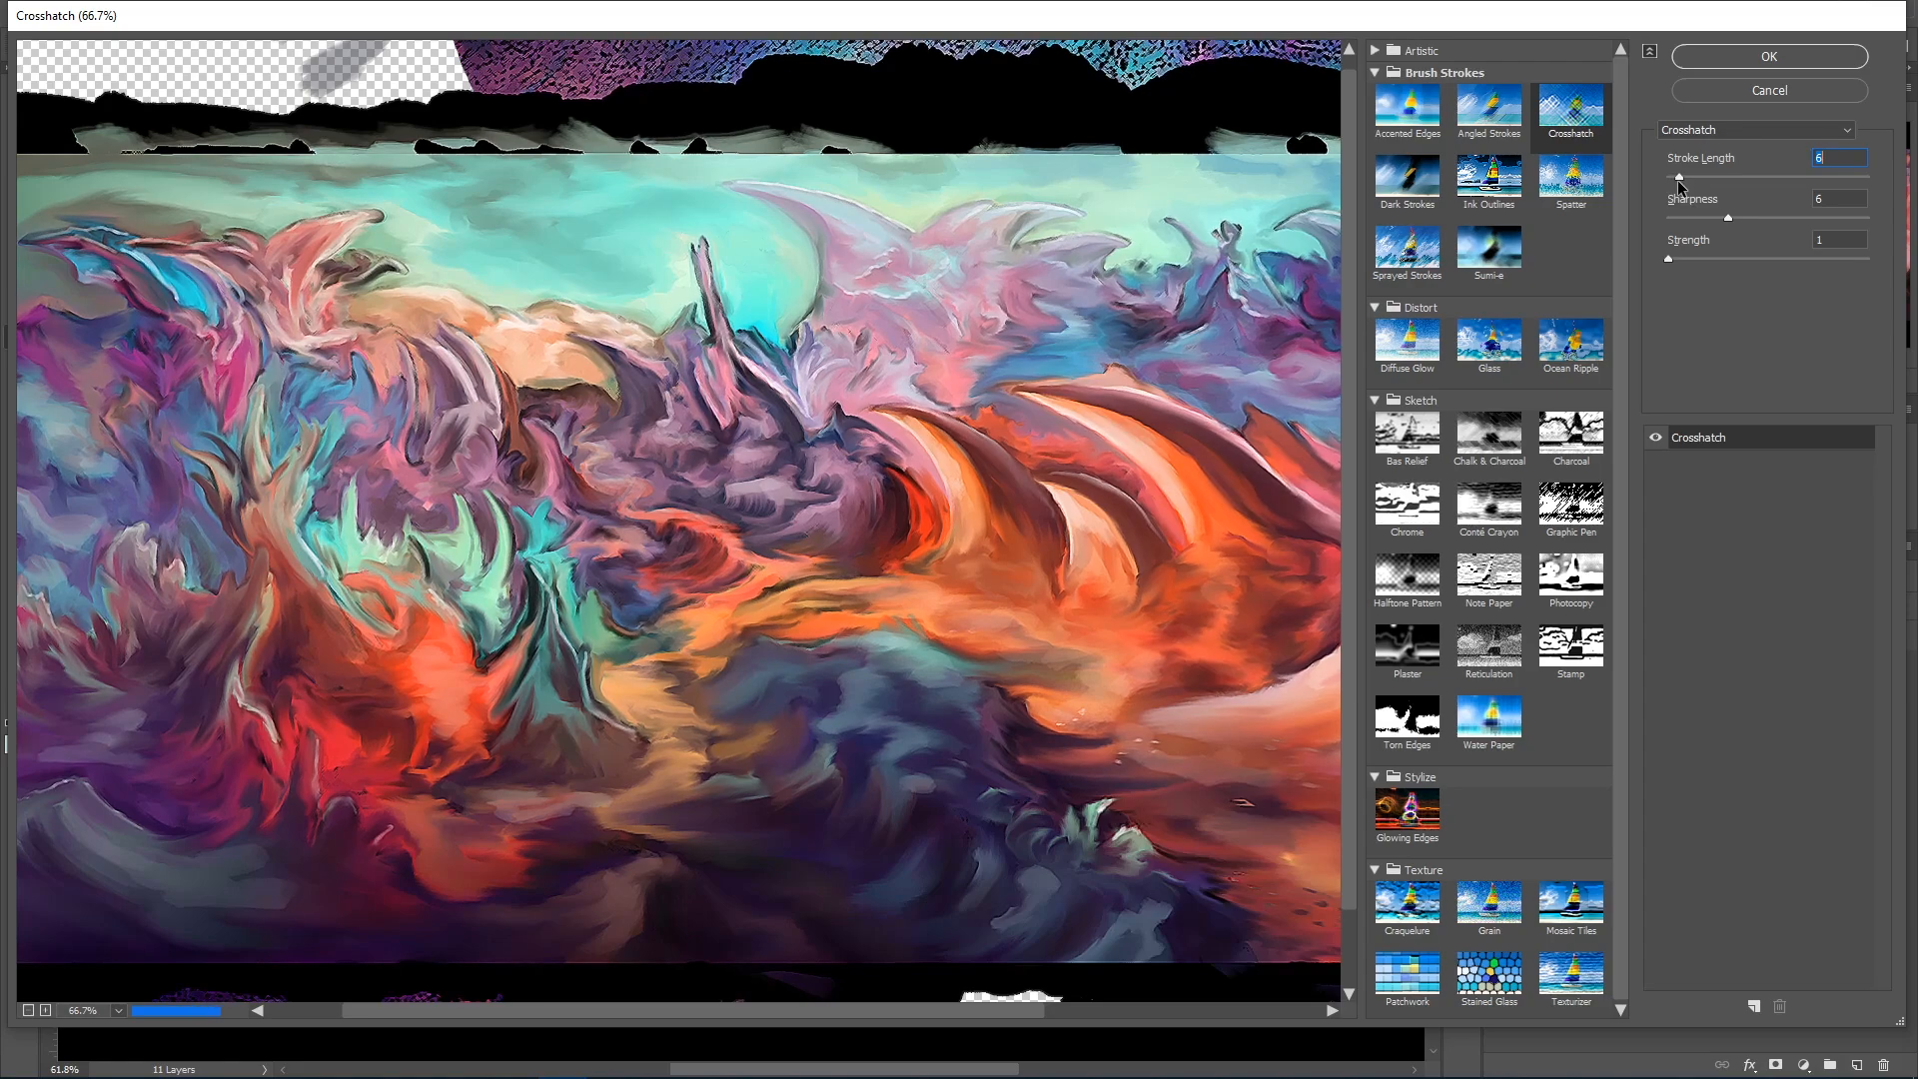
Set the Crosshatch sharpness to 4 and strength to 1, and apply the filter to the Main layer.
{"action": "left_click_drag", "start_coordinate": [1730, 218], "coordinate": [1725, 262]}
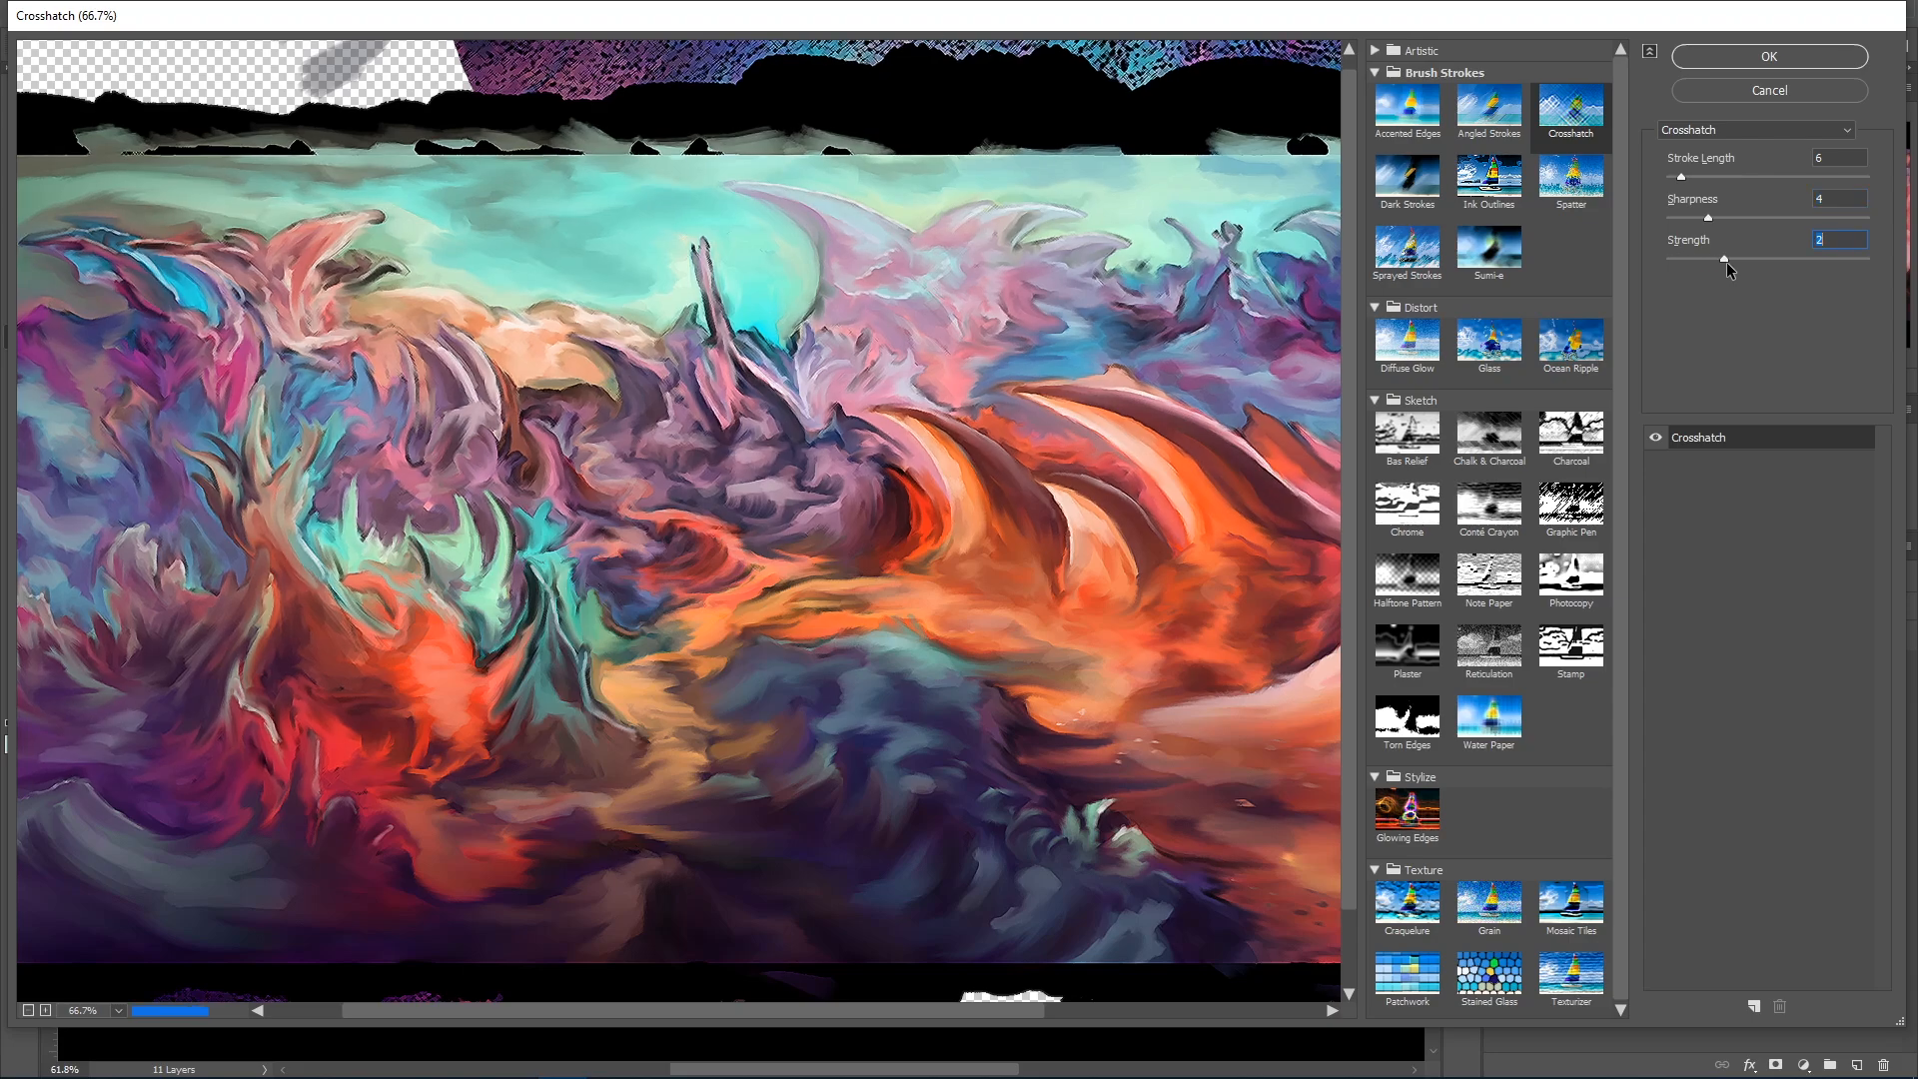
{"action": "left_click", "coordinate": [1684, 261]}
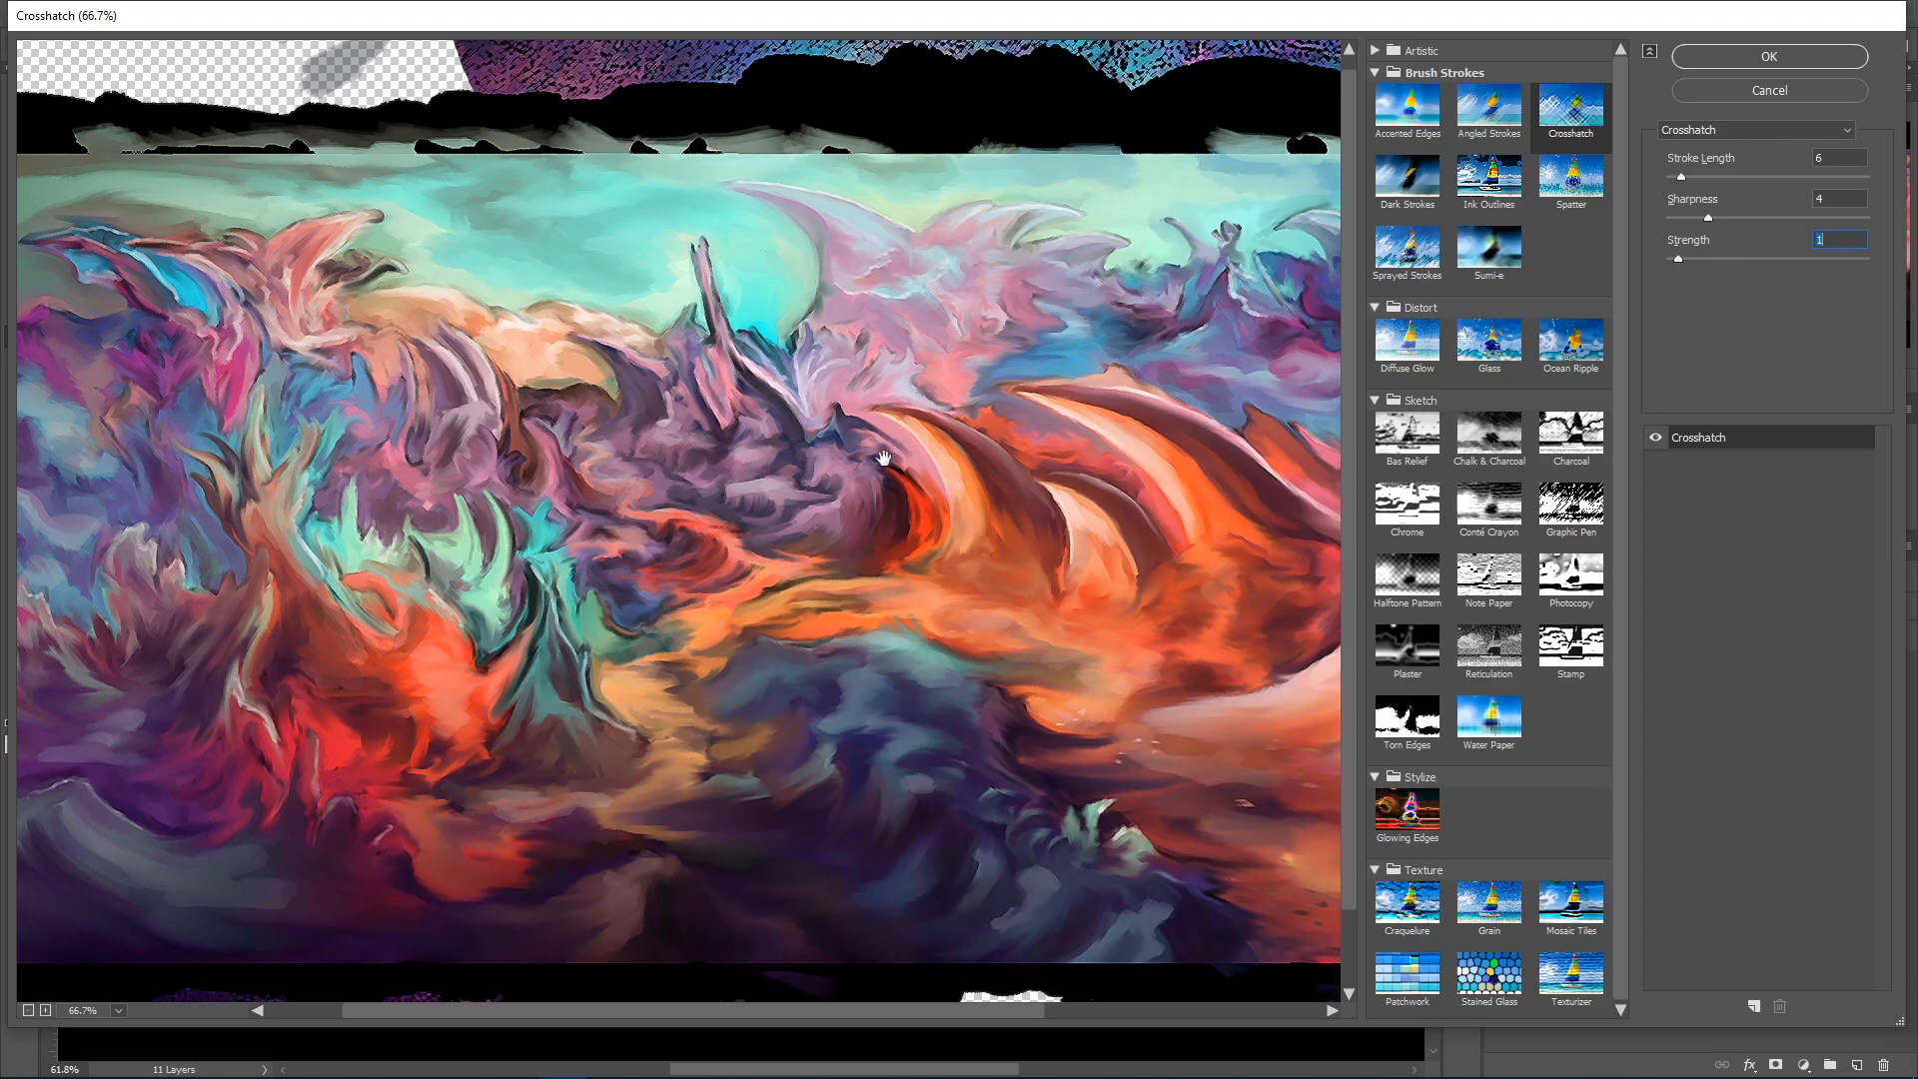
{"action": "mouse_move", "coordinate": [866, 485]}
{"action": "left_mouse_down"}
{"action": "mouse_move", "coordinate": [668, 383]}
{"action": "mouse_move", "coordinate": [945, 473]}
{"action": "mouse_move", "coordinate": [840, 488]}
{"action": "left_mouse_up"}
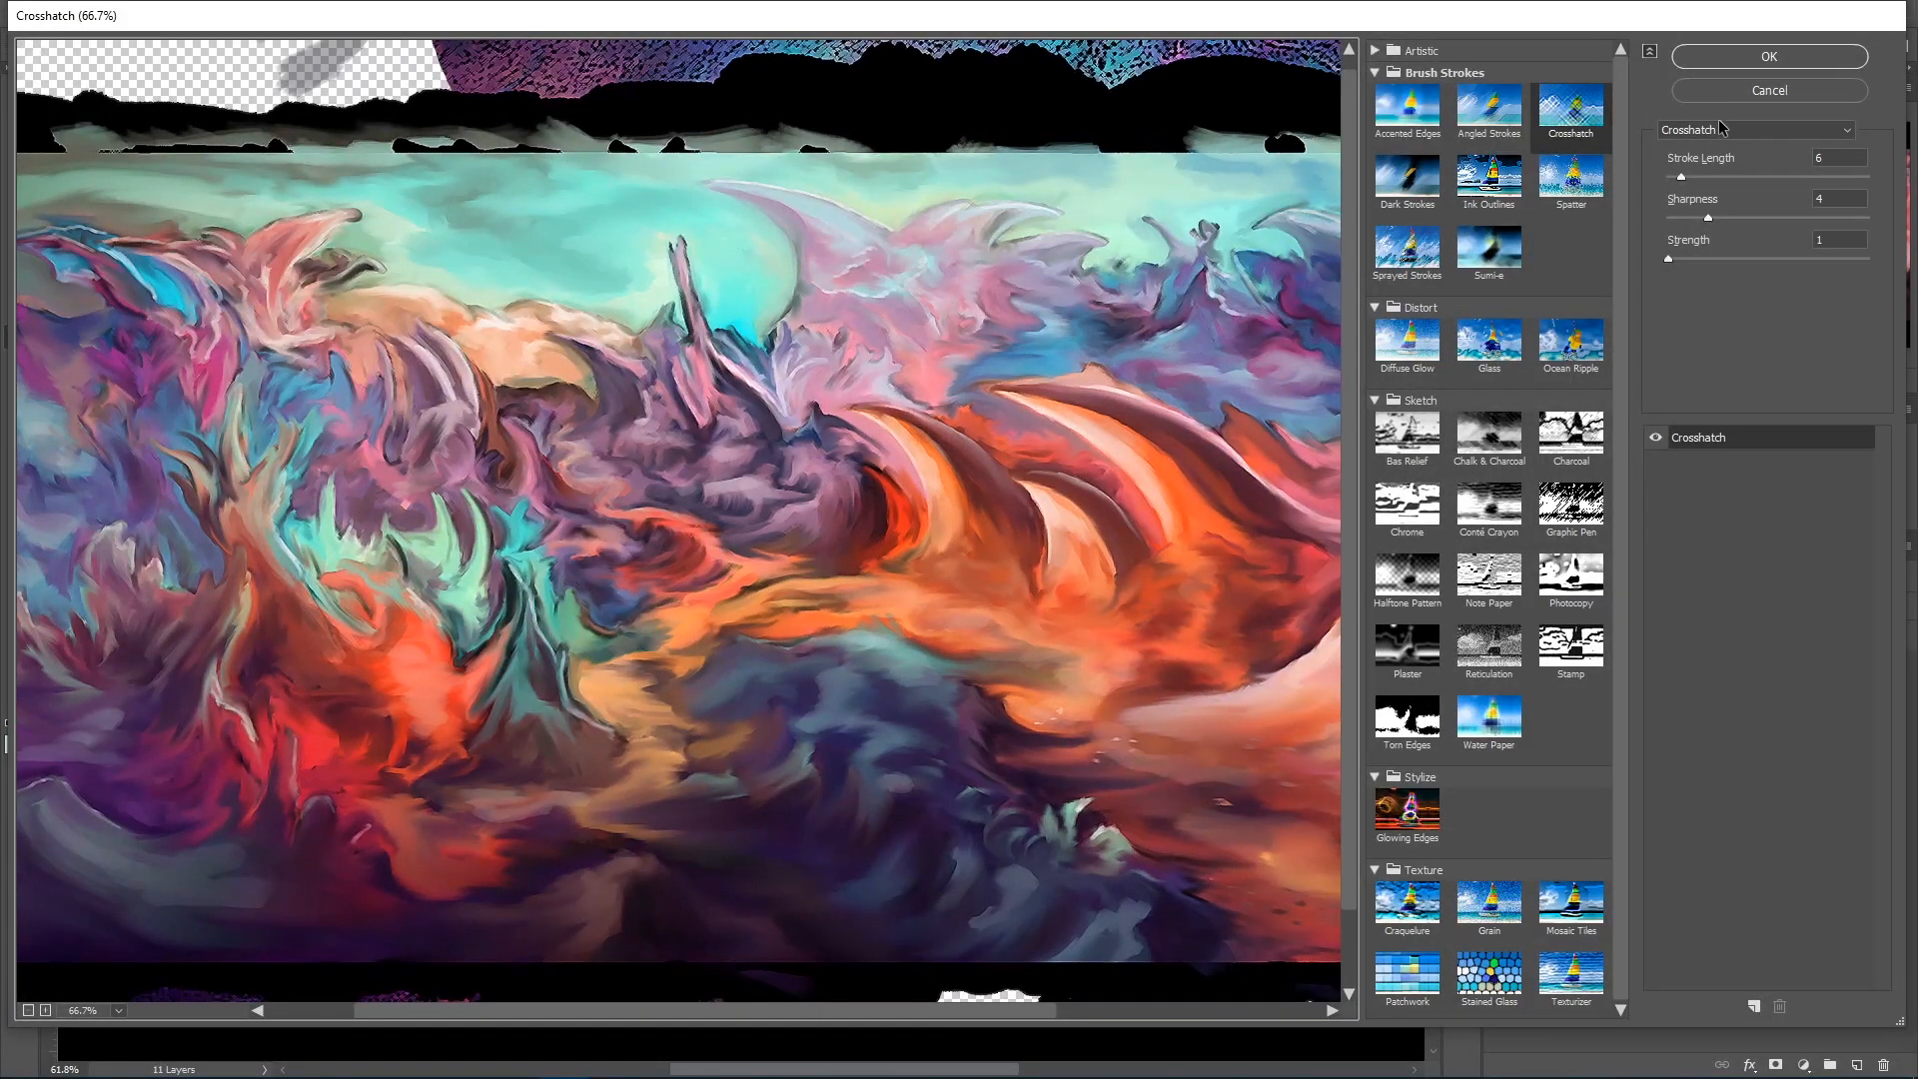
{"action": "left_click", "coordinate": [1723, 58]}
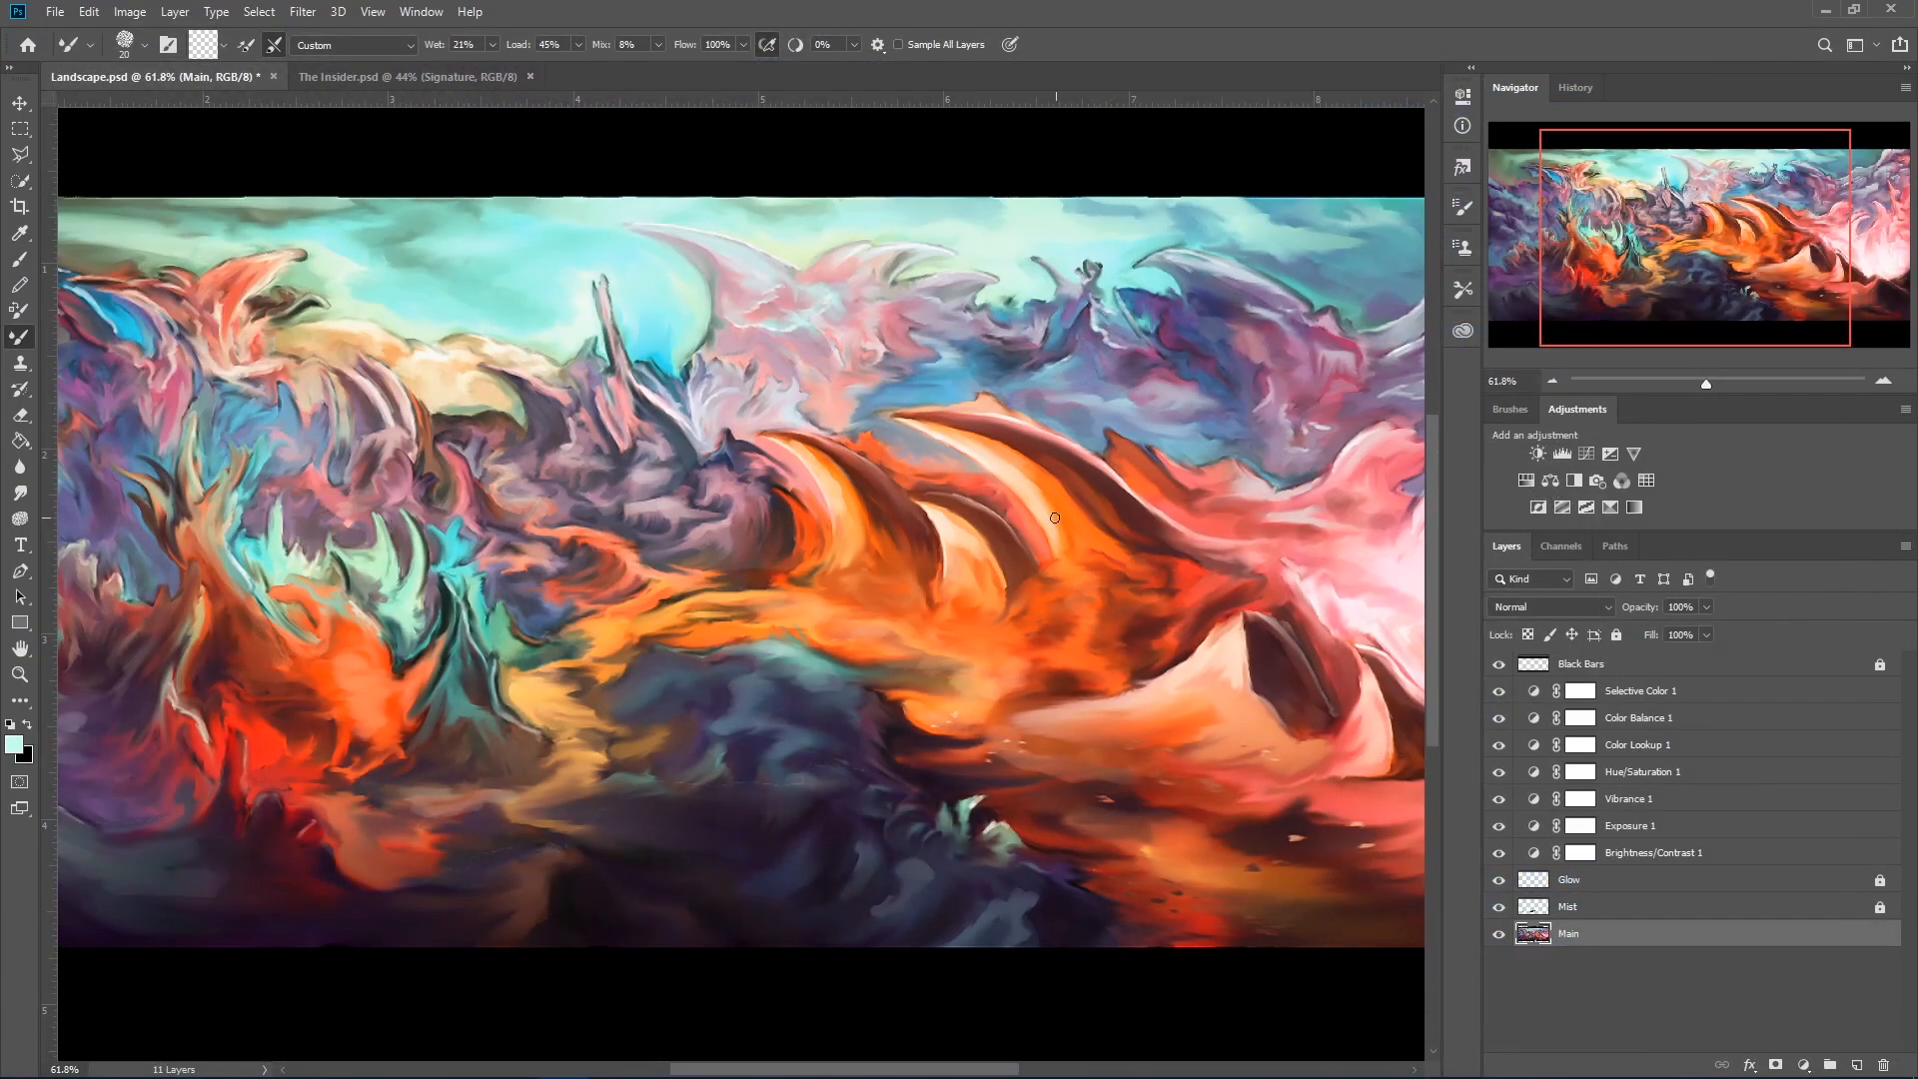
Undo and restore the Crosshatch filter to compare the orange arches up close, and review the whole painting.
{"action": "scroll", "coordinate": [884, 542], "scroll_direction": "up", "scroll_amount": 4}
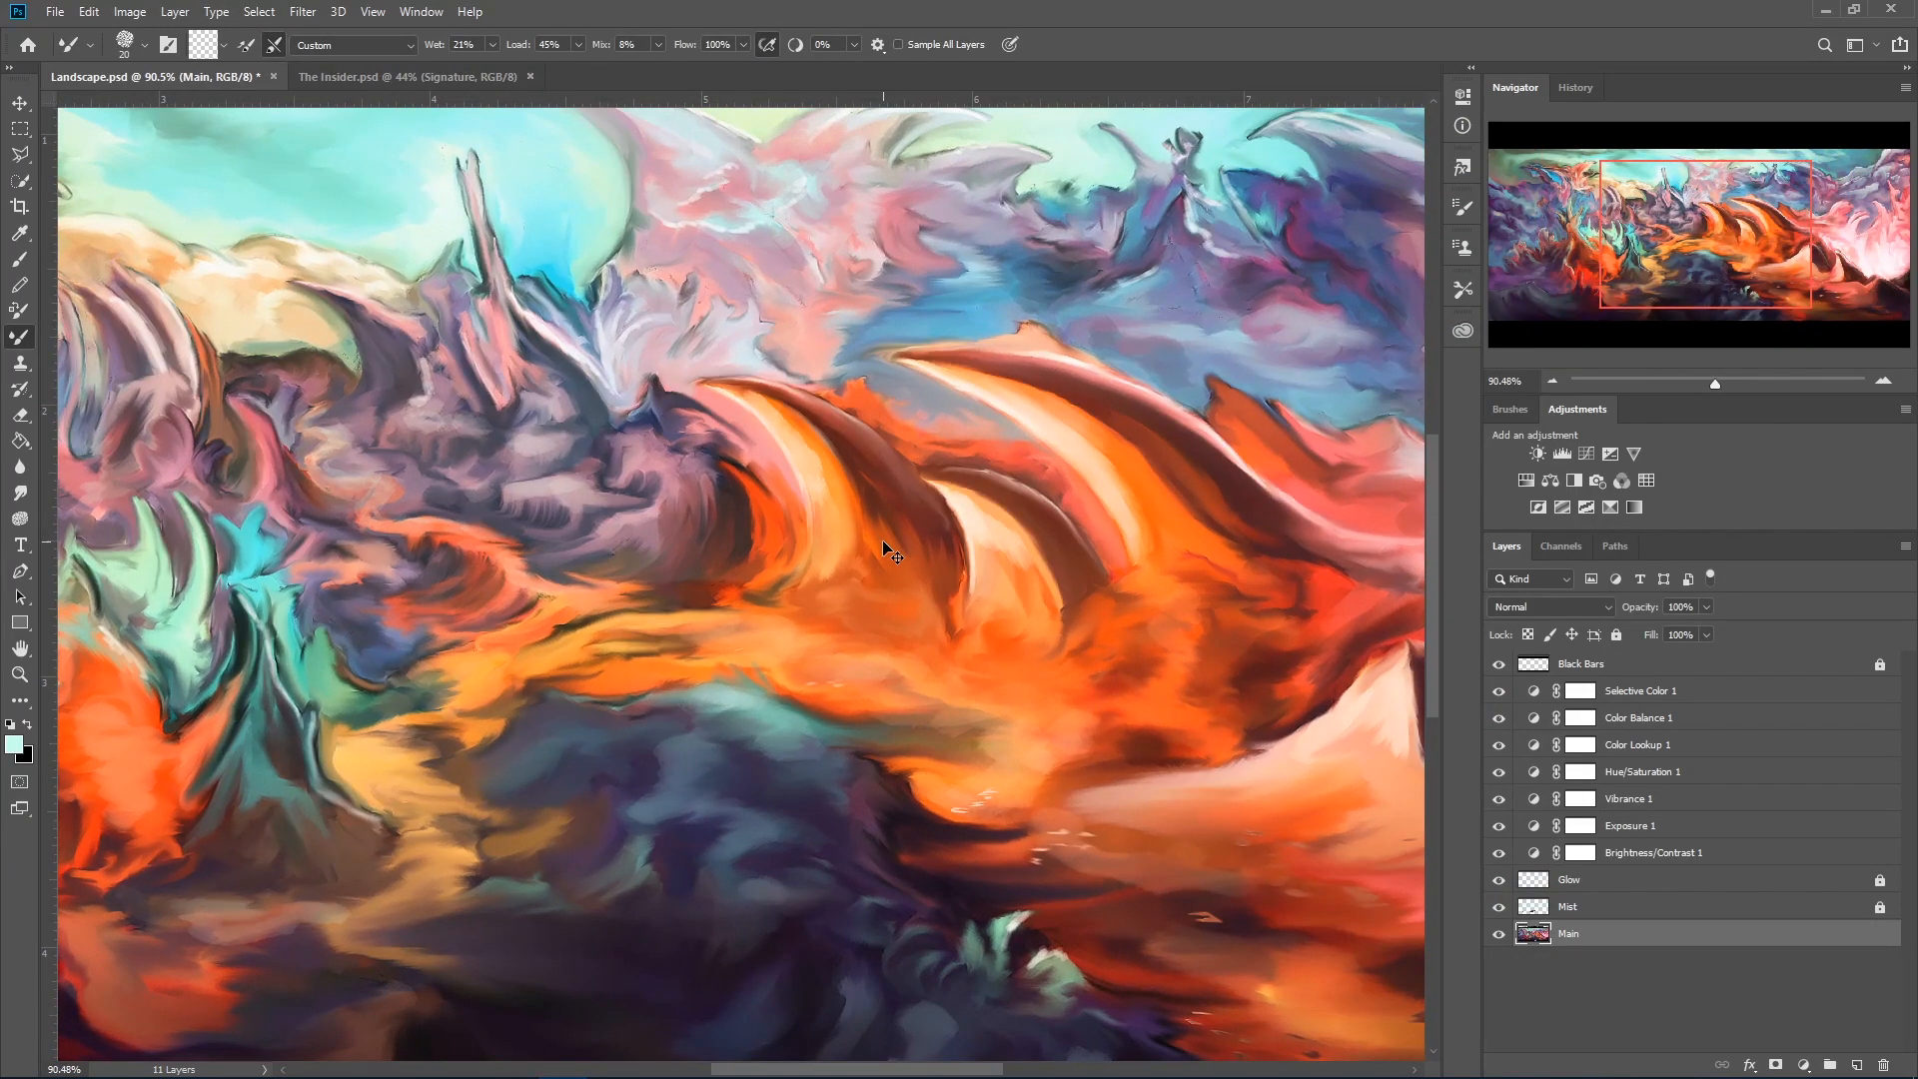
{"action": "key", "text": "ctrl+shift+z"}
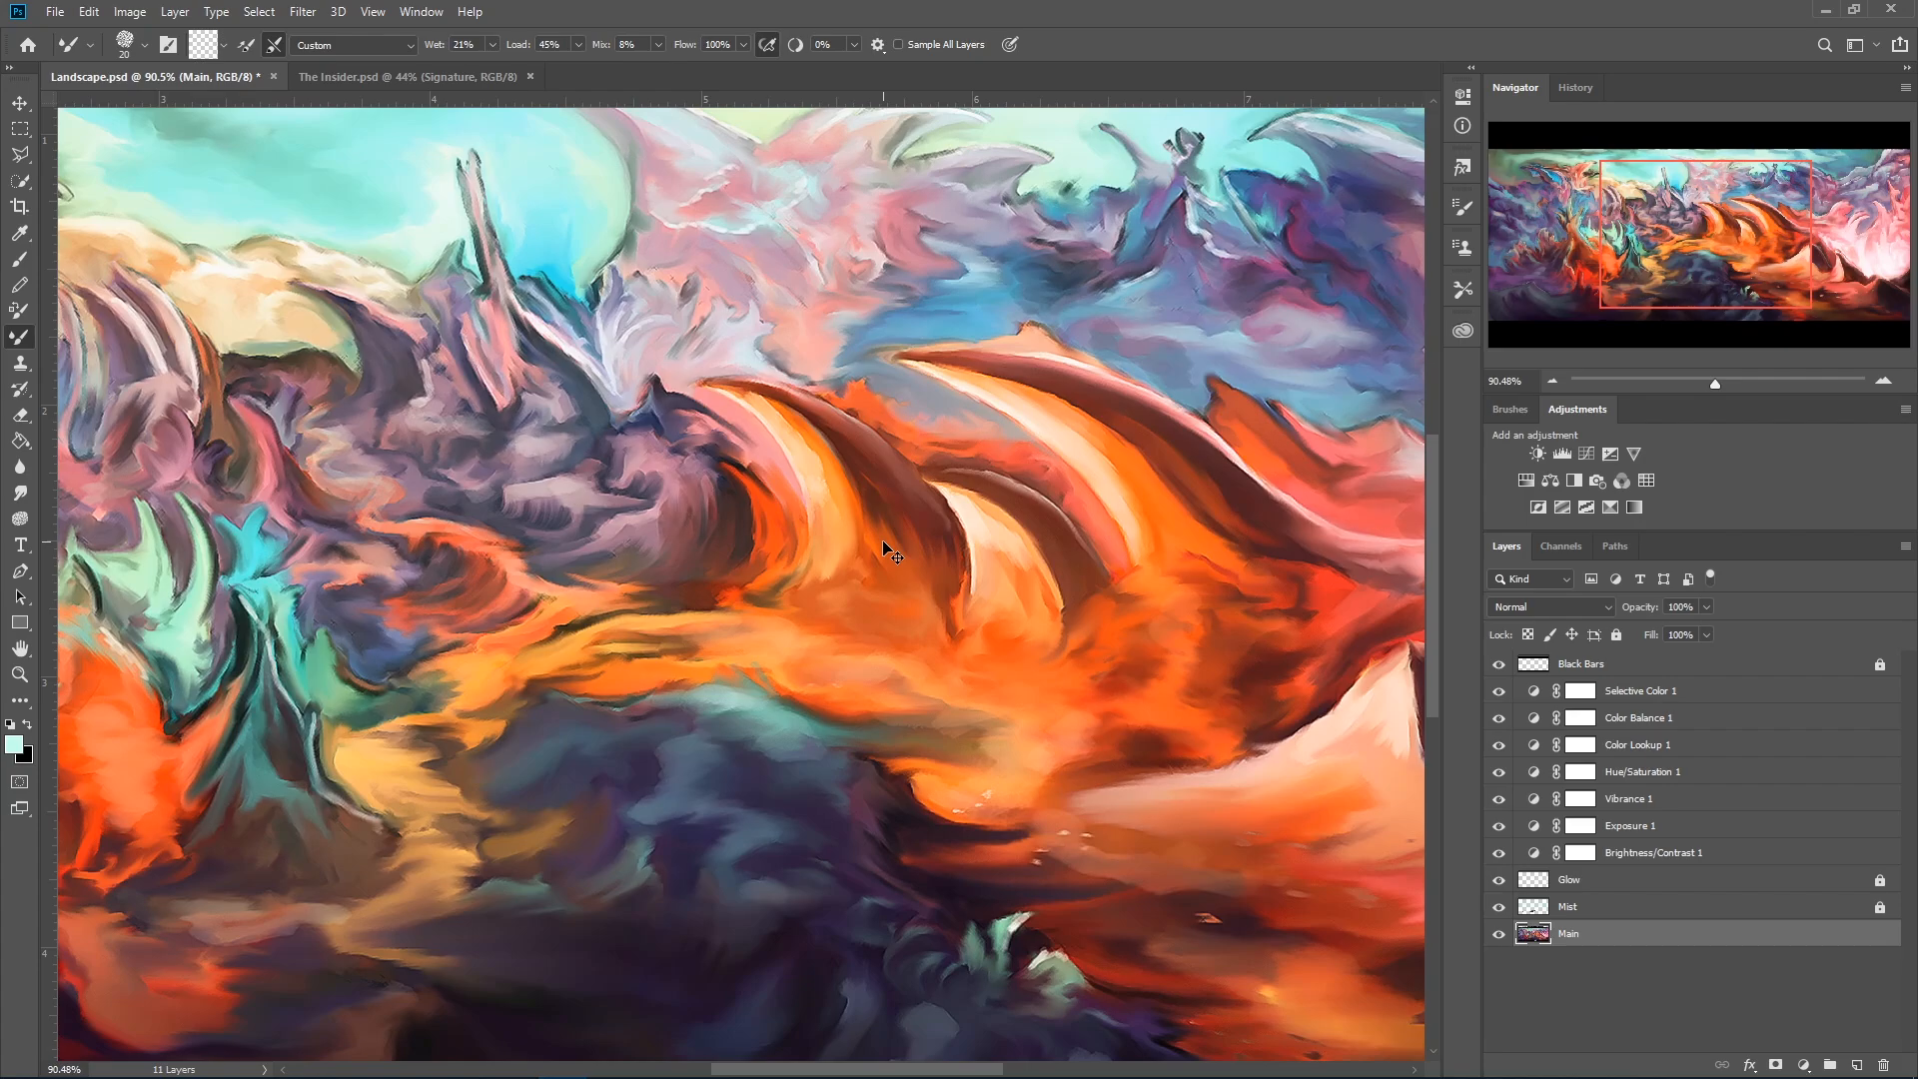
{"action": "key", "text": "ctrl+z"}
{"action": "key", "text": "ctrl+shift+z"}
{"action": "scroll", "coordinate": [867, 475], "scroll_direction": "down", "scroll_amount": 3}
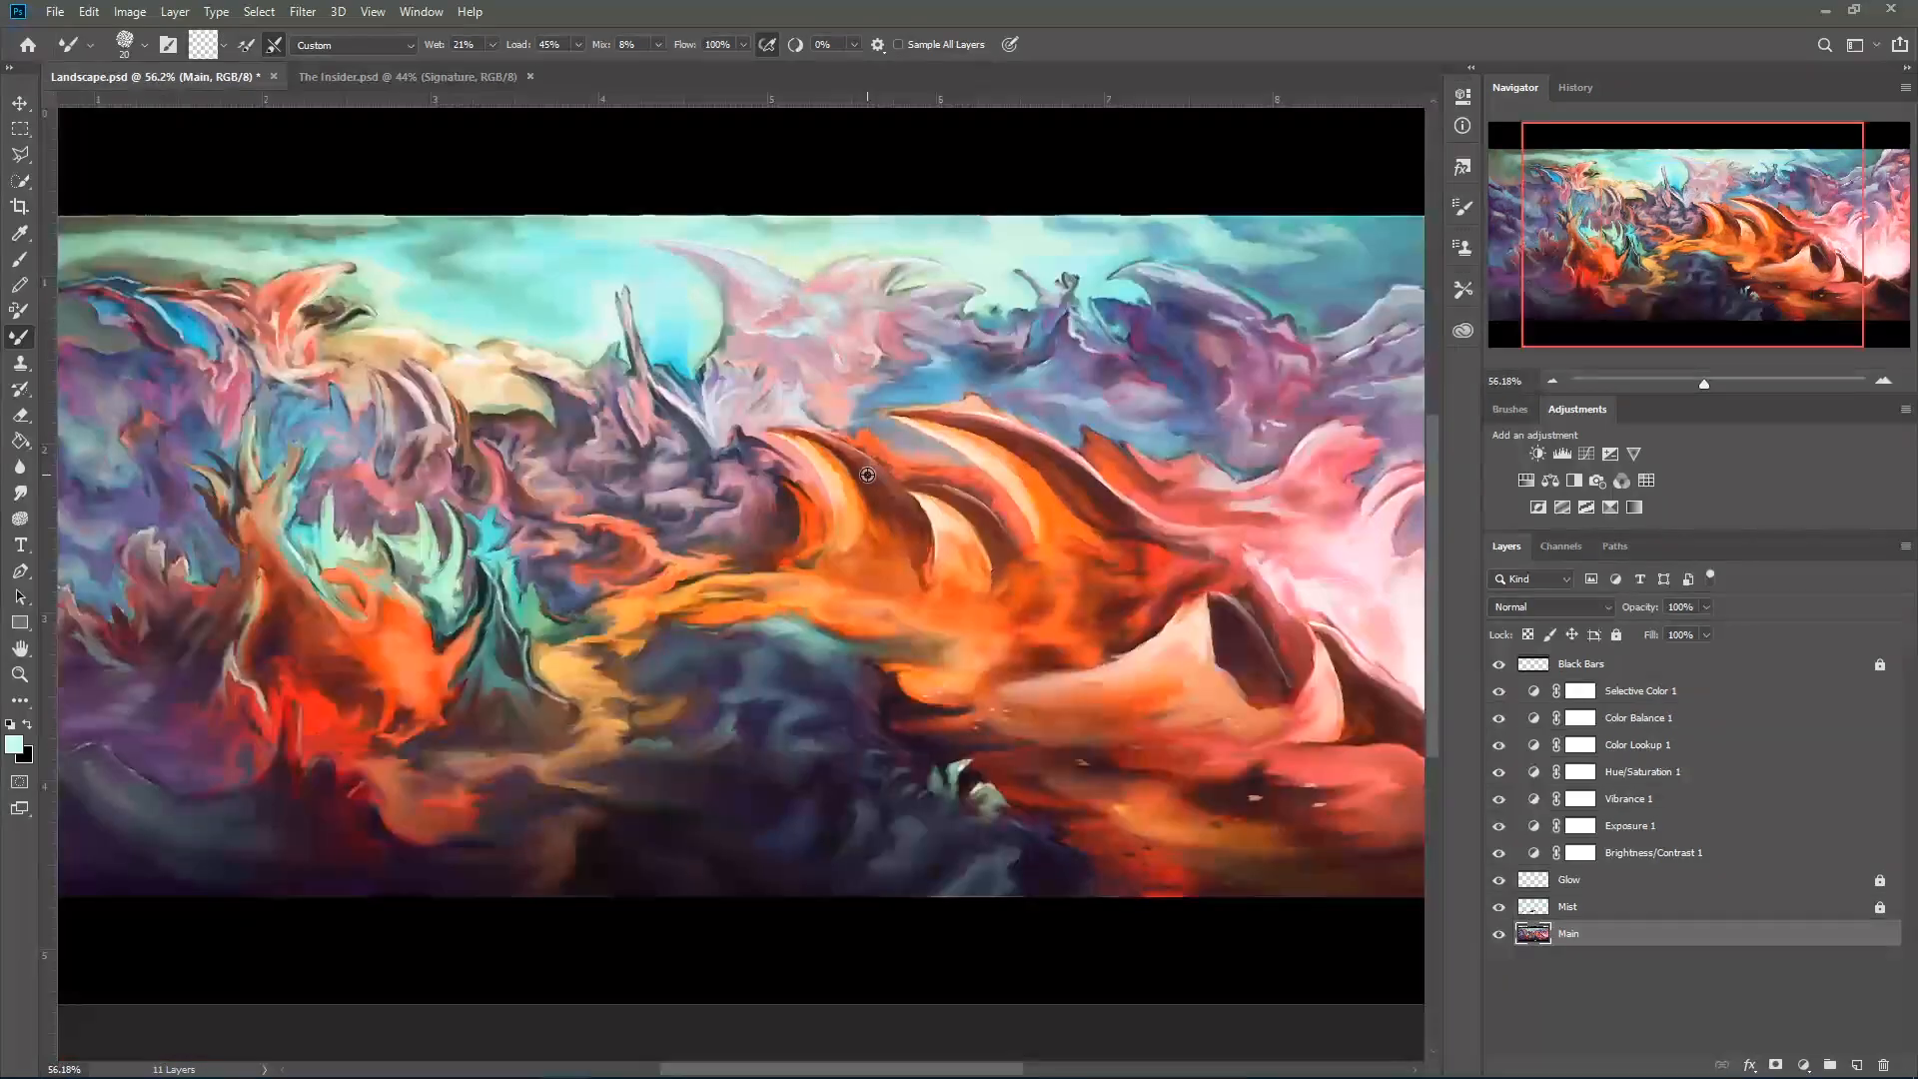
{"action": "scroll", "coordinate": [866, 476], "scroll_direction": "down", "scroll_amount": 1}
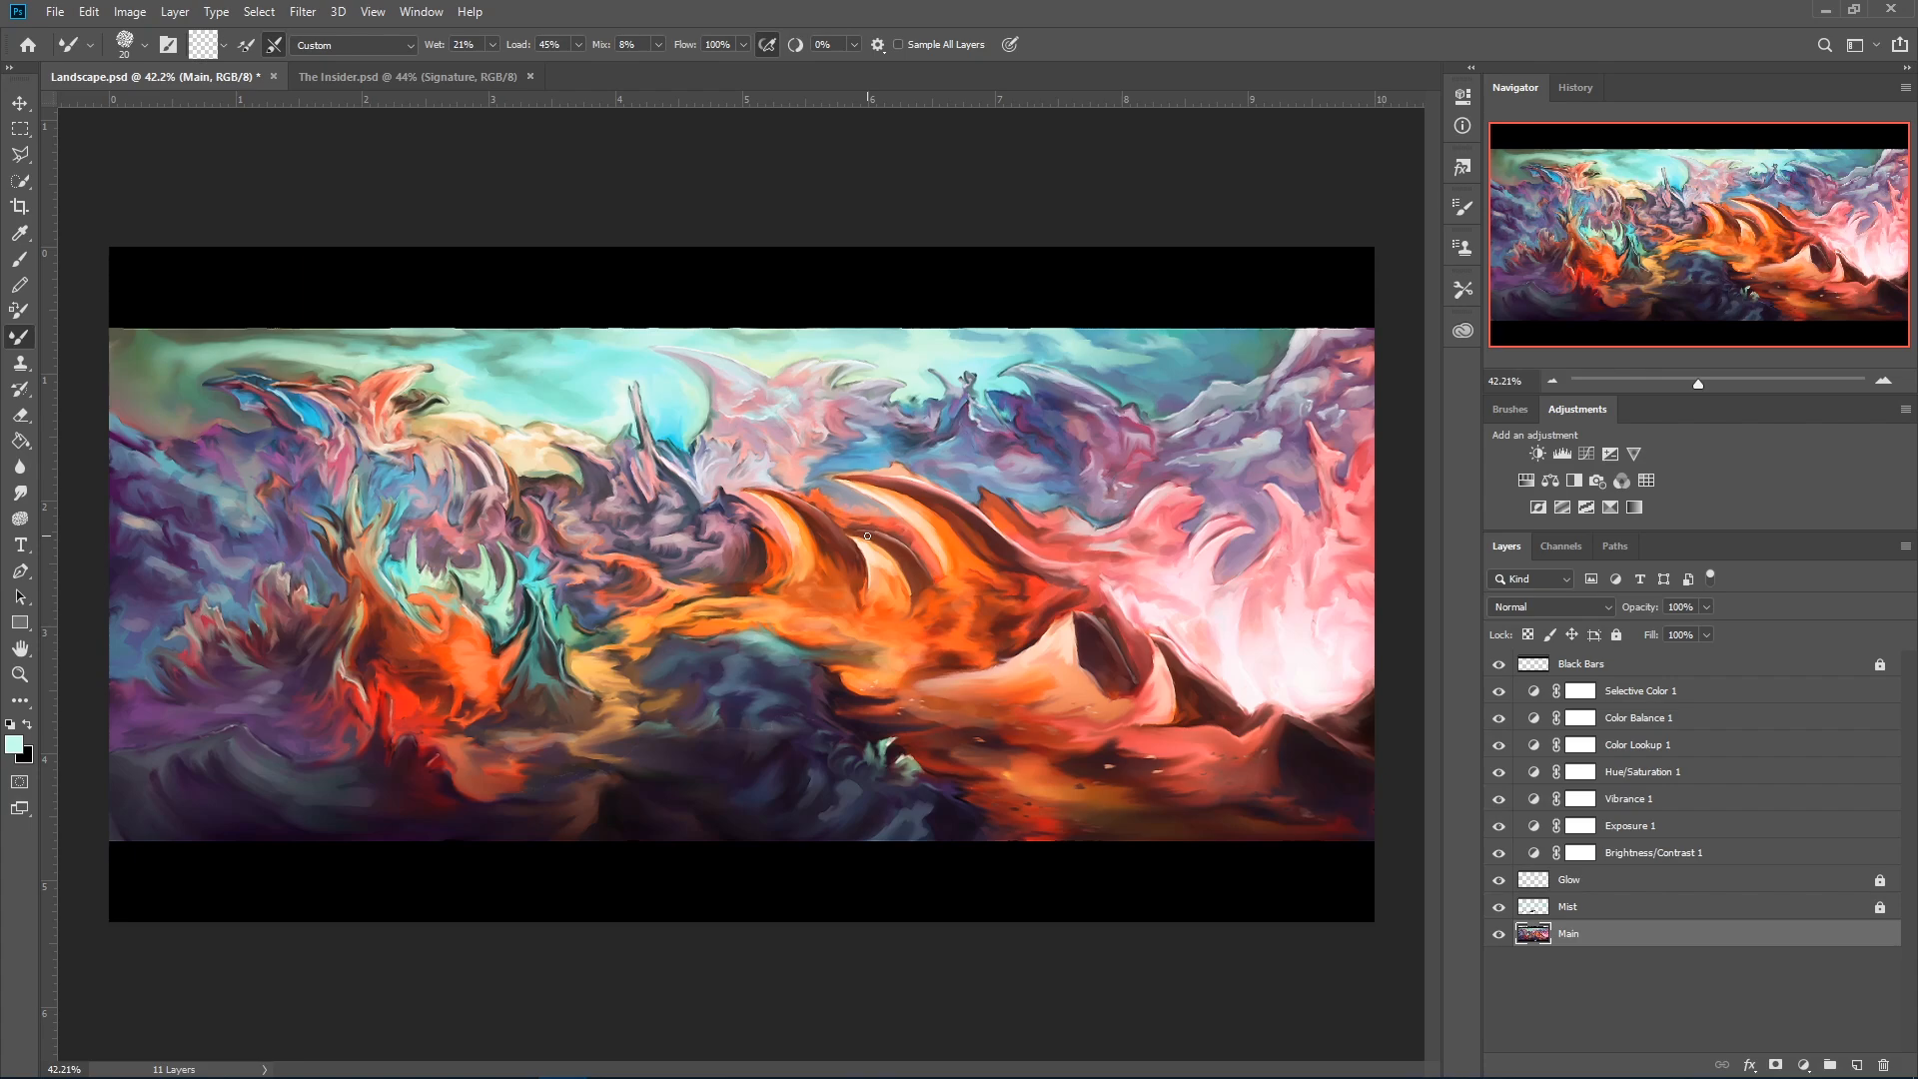
Flip the whole canvas horizontally back and forth to check the composition, ending in its original orientation.
{"action": "key", "text": "h"}
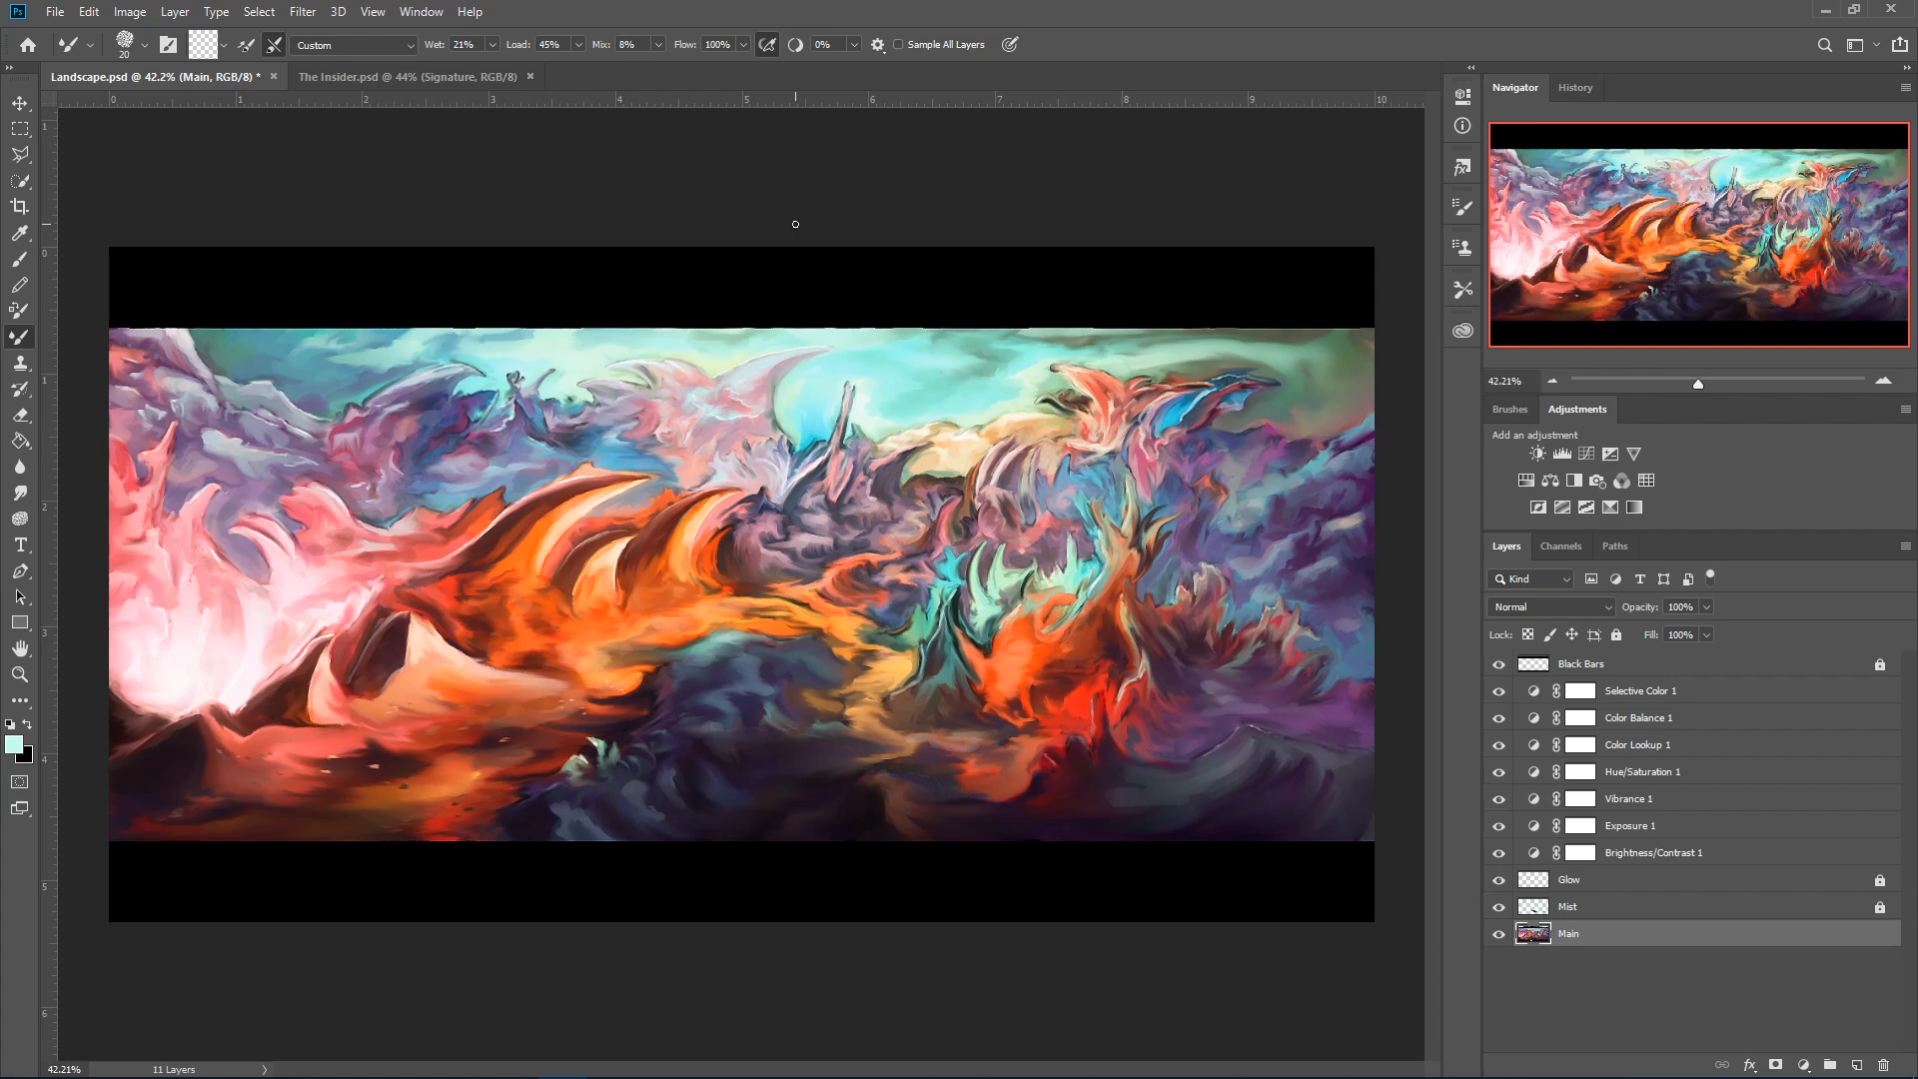
{"action": "key", "text": "ctrl+shift+h"}
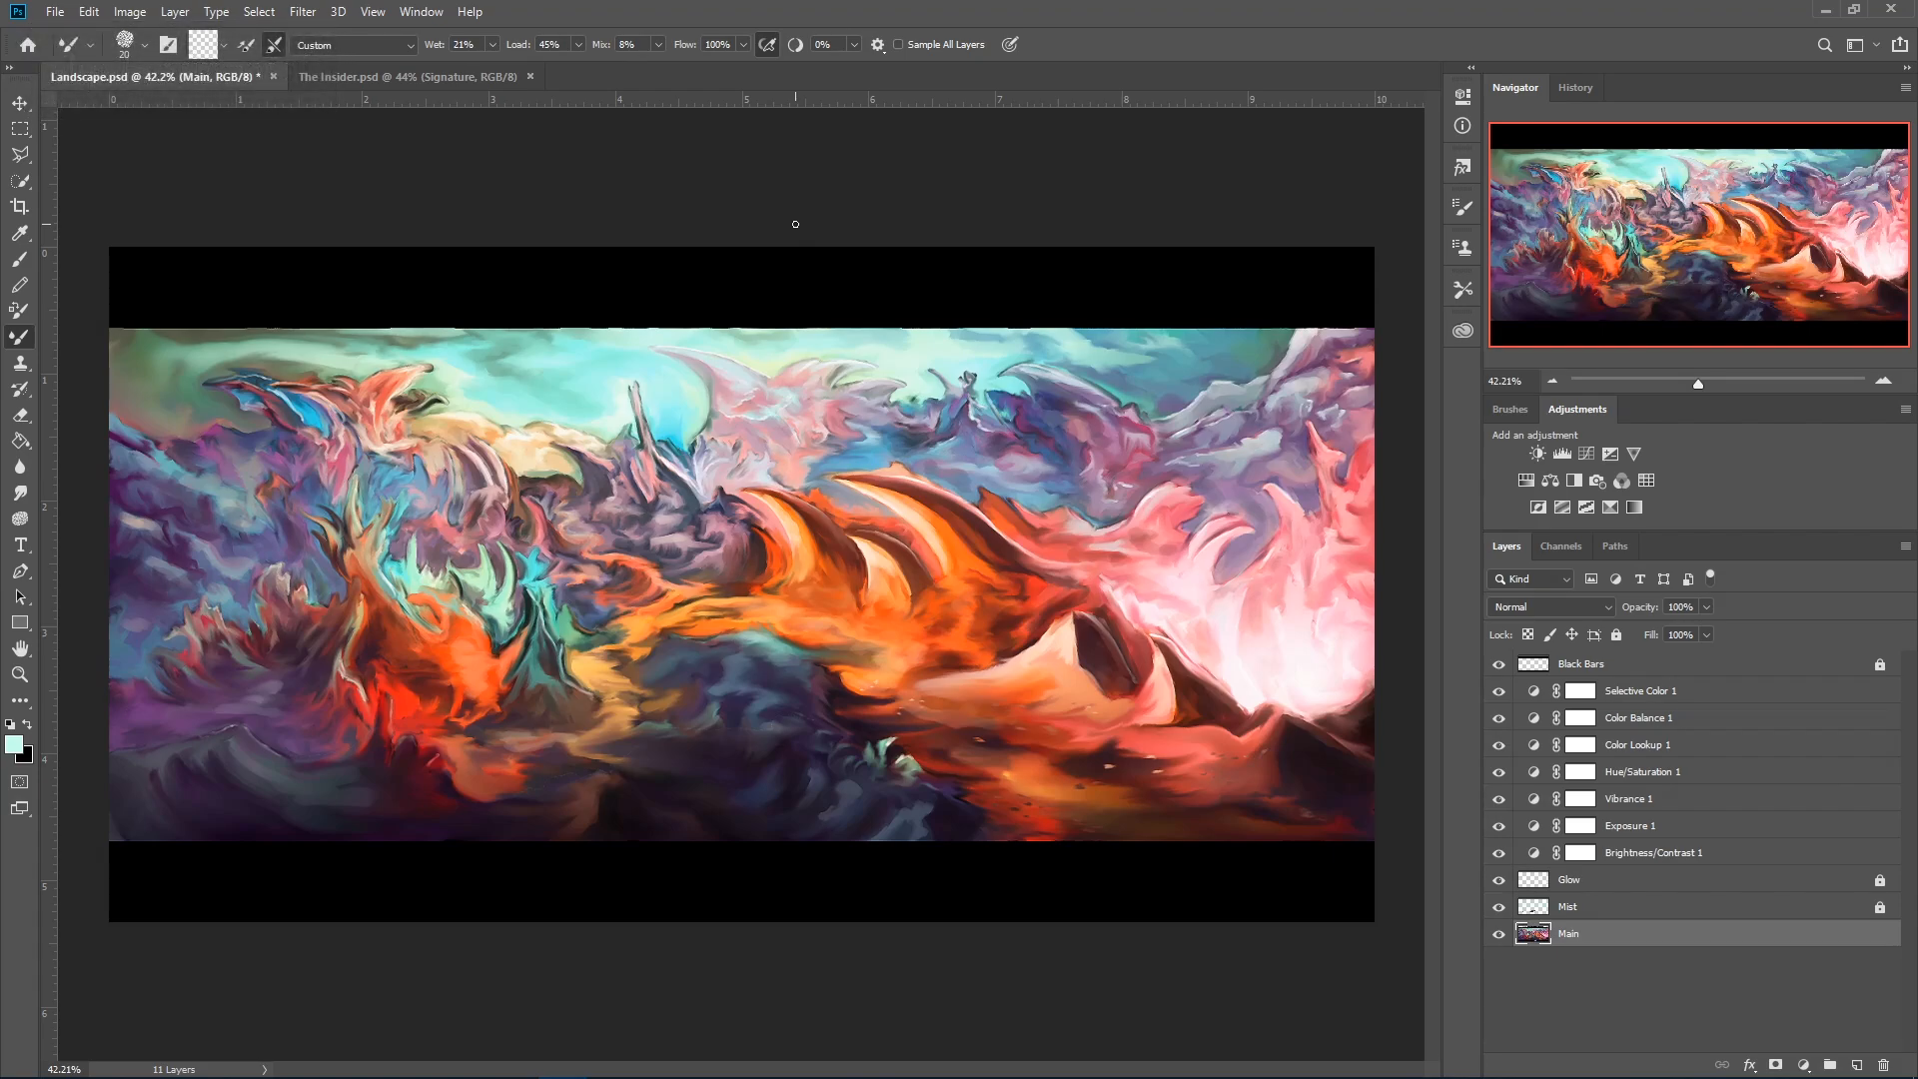
{"action": "key", "text": "ctrl+shift+h"}
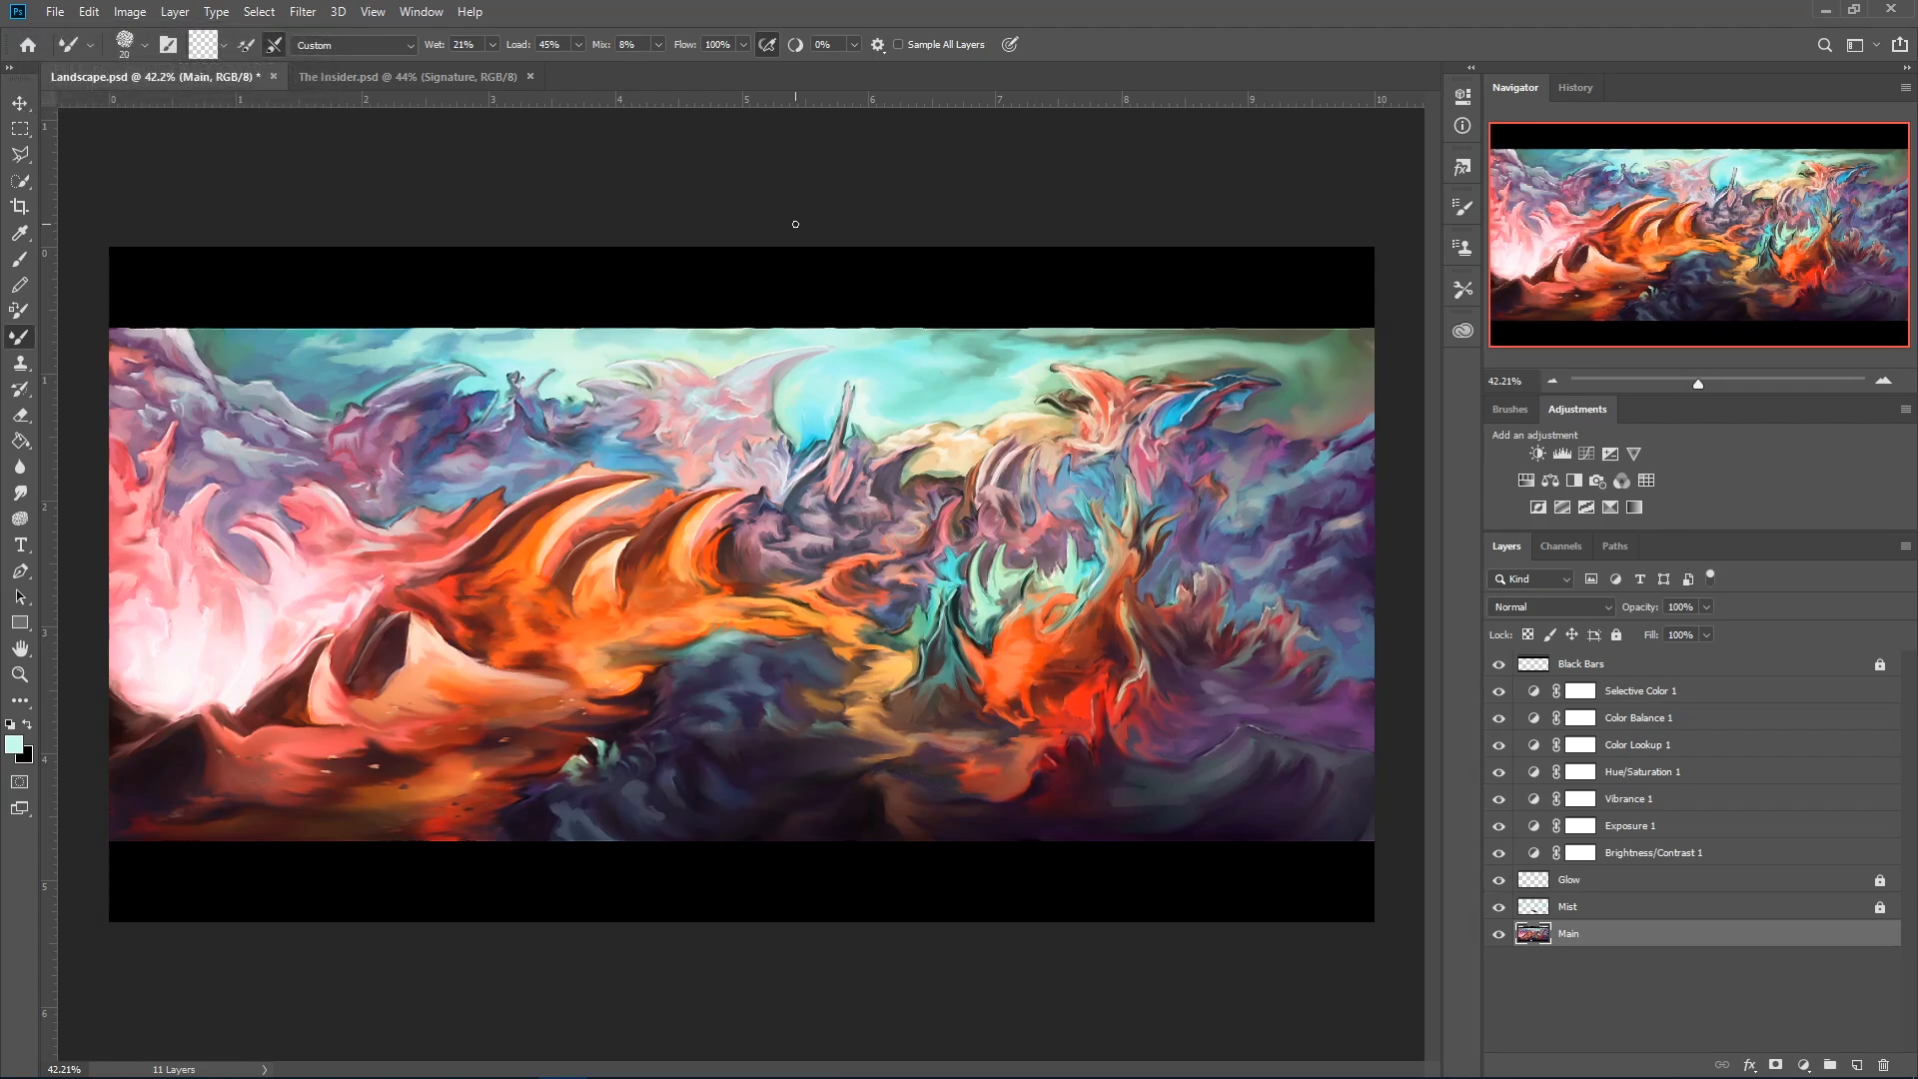
{"action": "key", "text": "ctrl+shift+h"}
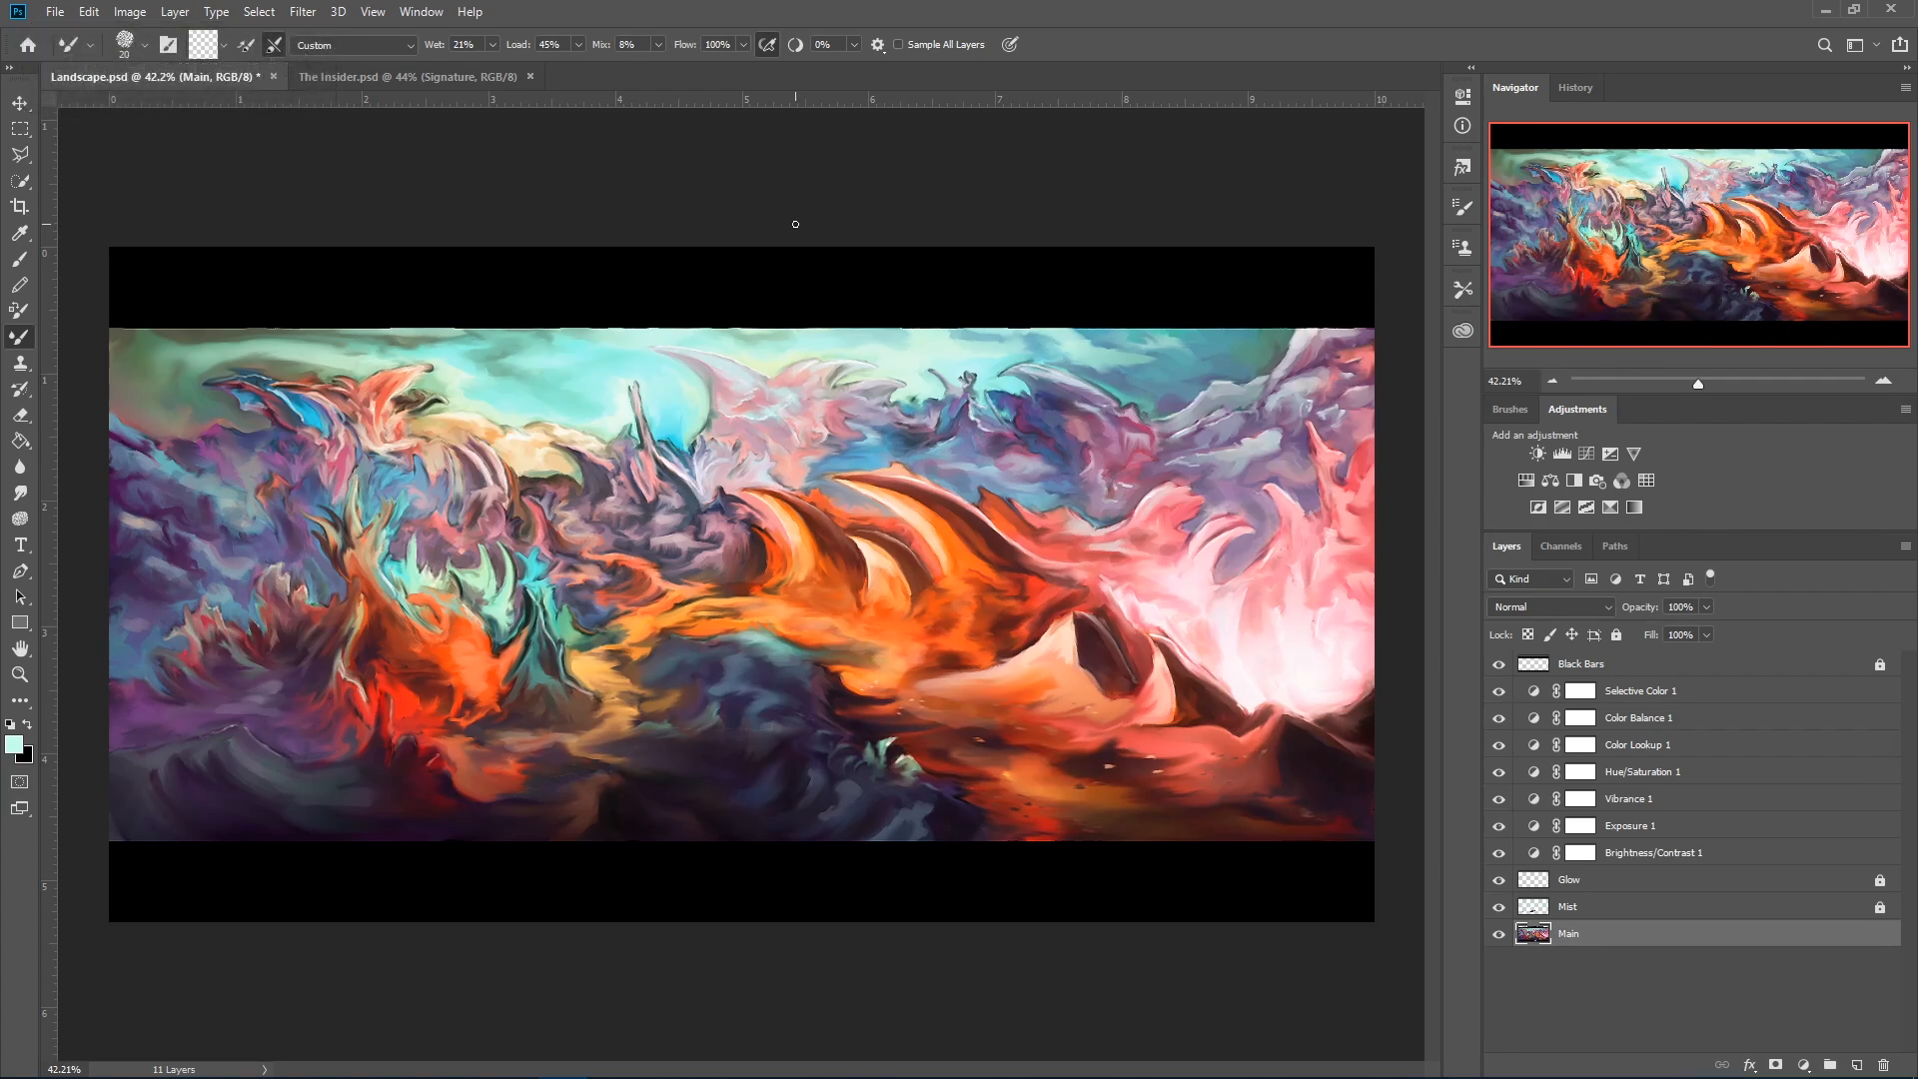
{"action": "key", "text": "ctrl+shift+h"}
{"action": "key", "text": "ctrl+shift+h"}
Copy the Signature layer from The Insider.psd into Landscape.psd above Selective Color 1 and place it in the painting's lower-left corner.
{"action": "left_click", "coordinate": [1650, 693]}
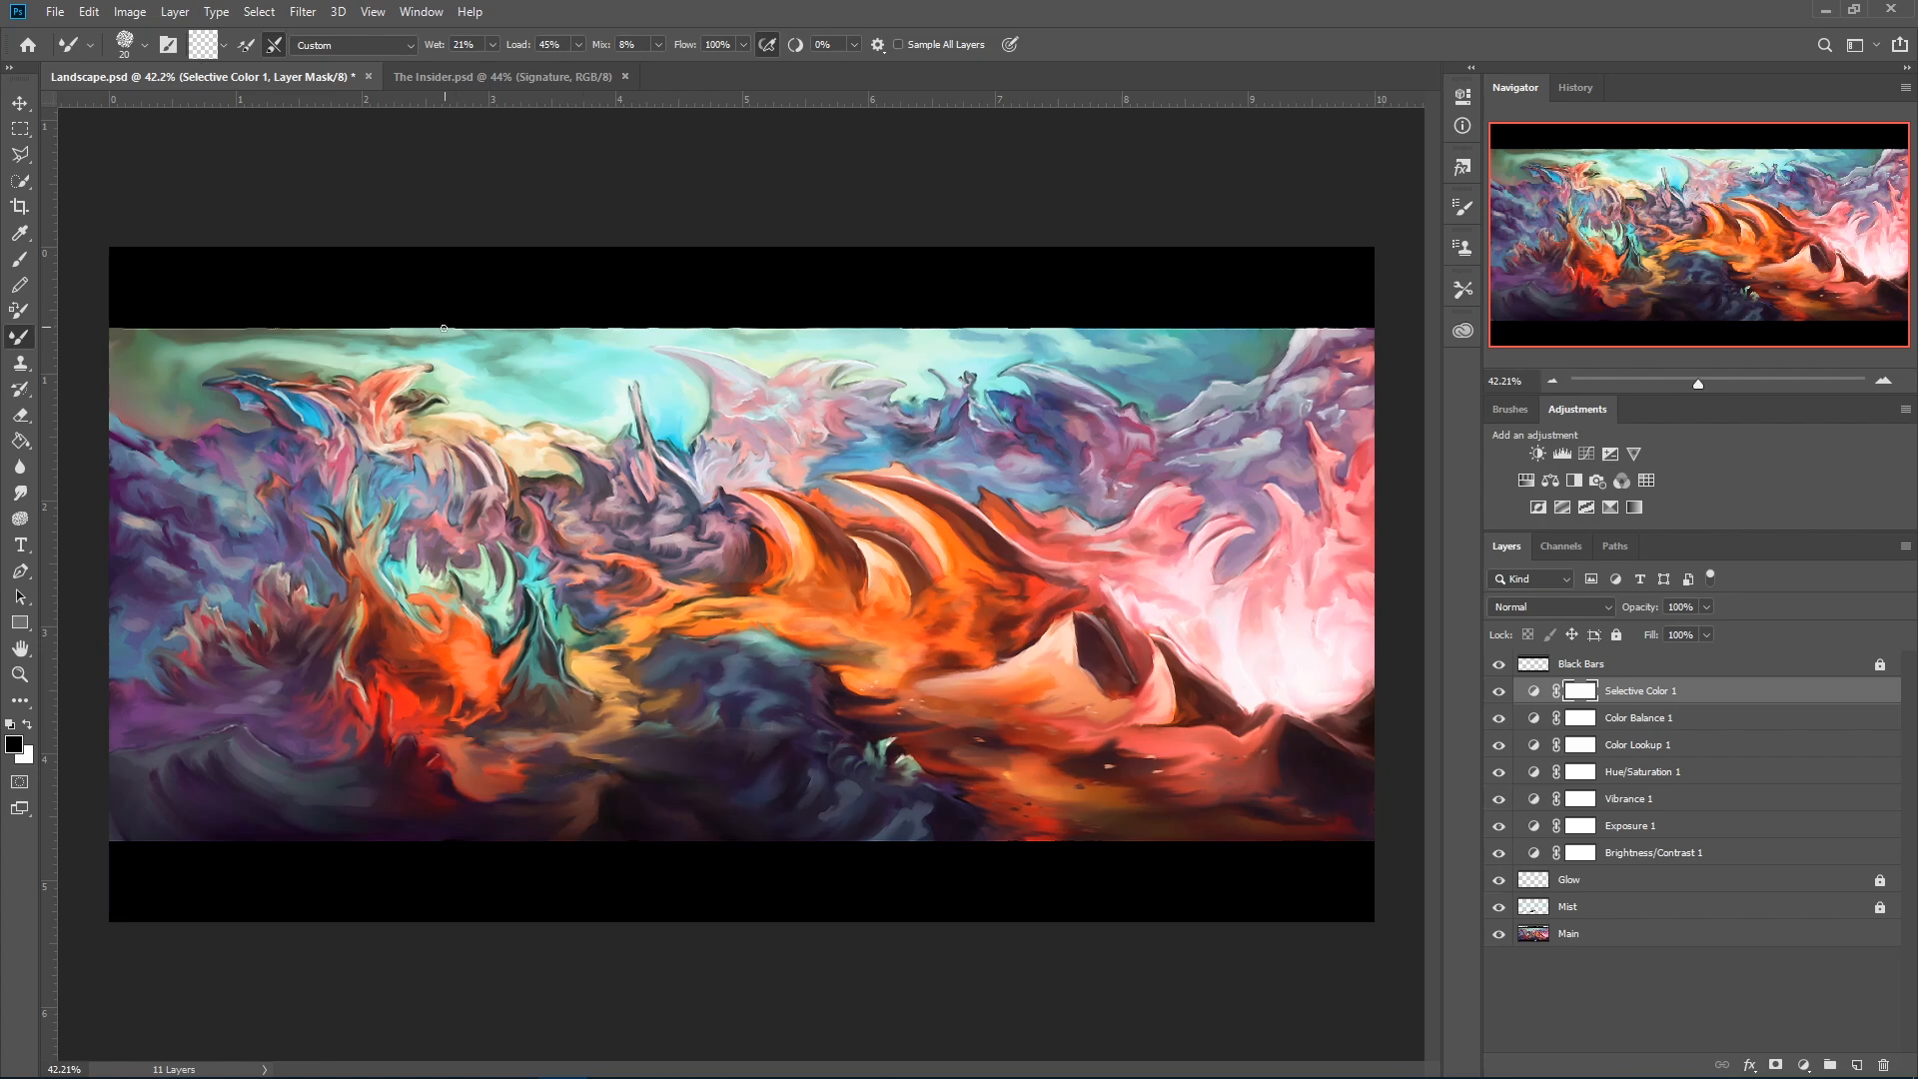
{"action": "left_click", "coordinate": [22, 103]}
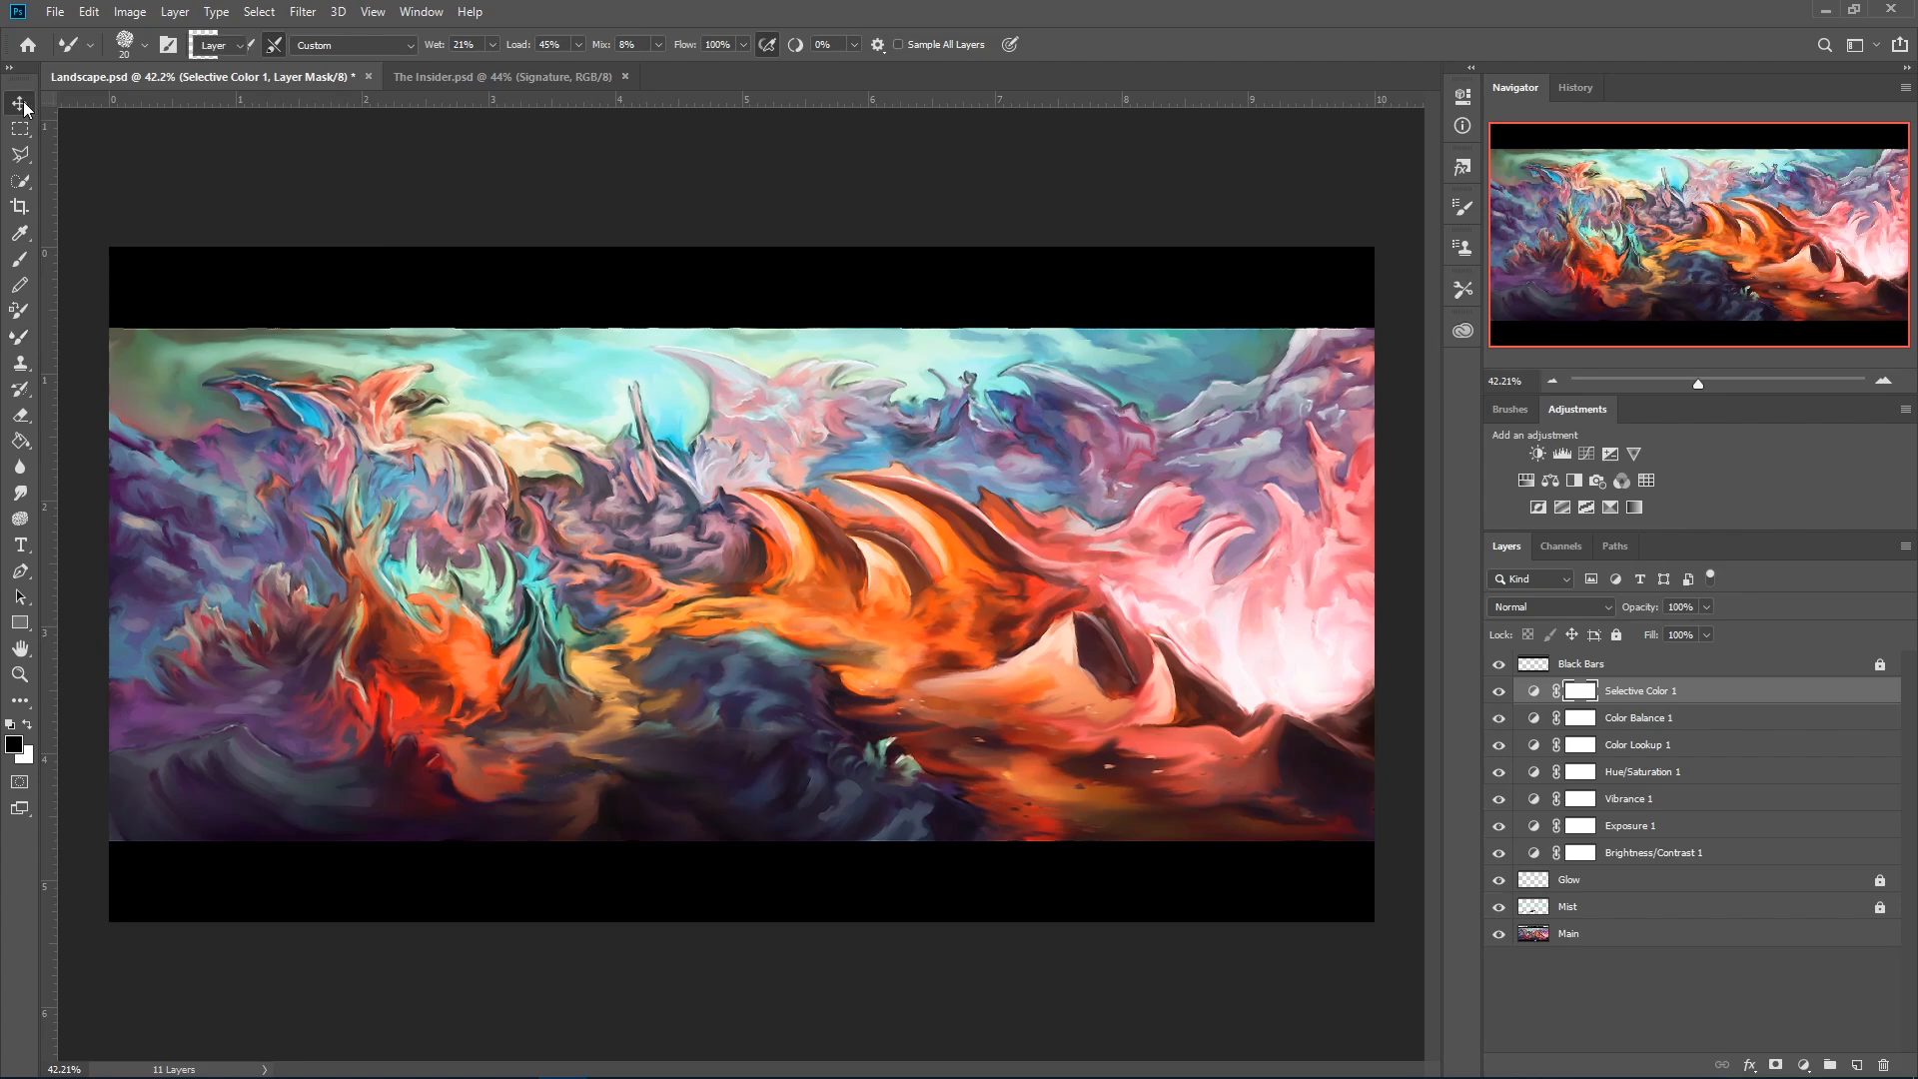
{"action": "left_click", "coordinate": [472, 76]}
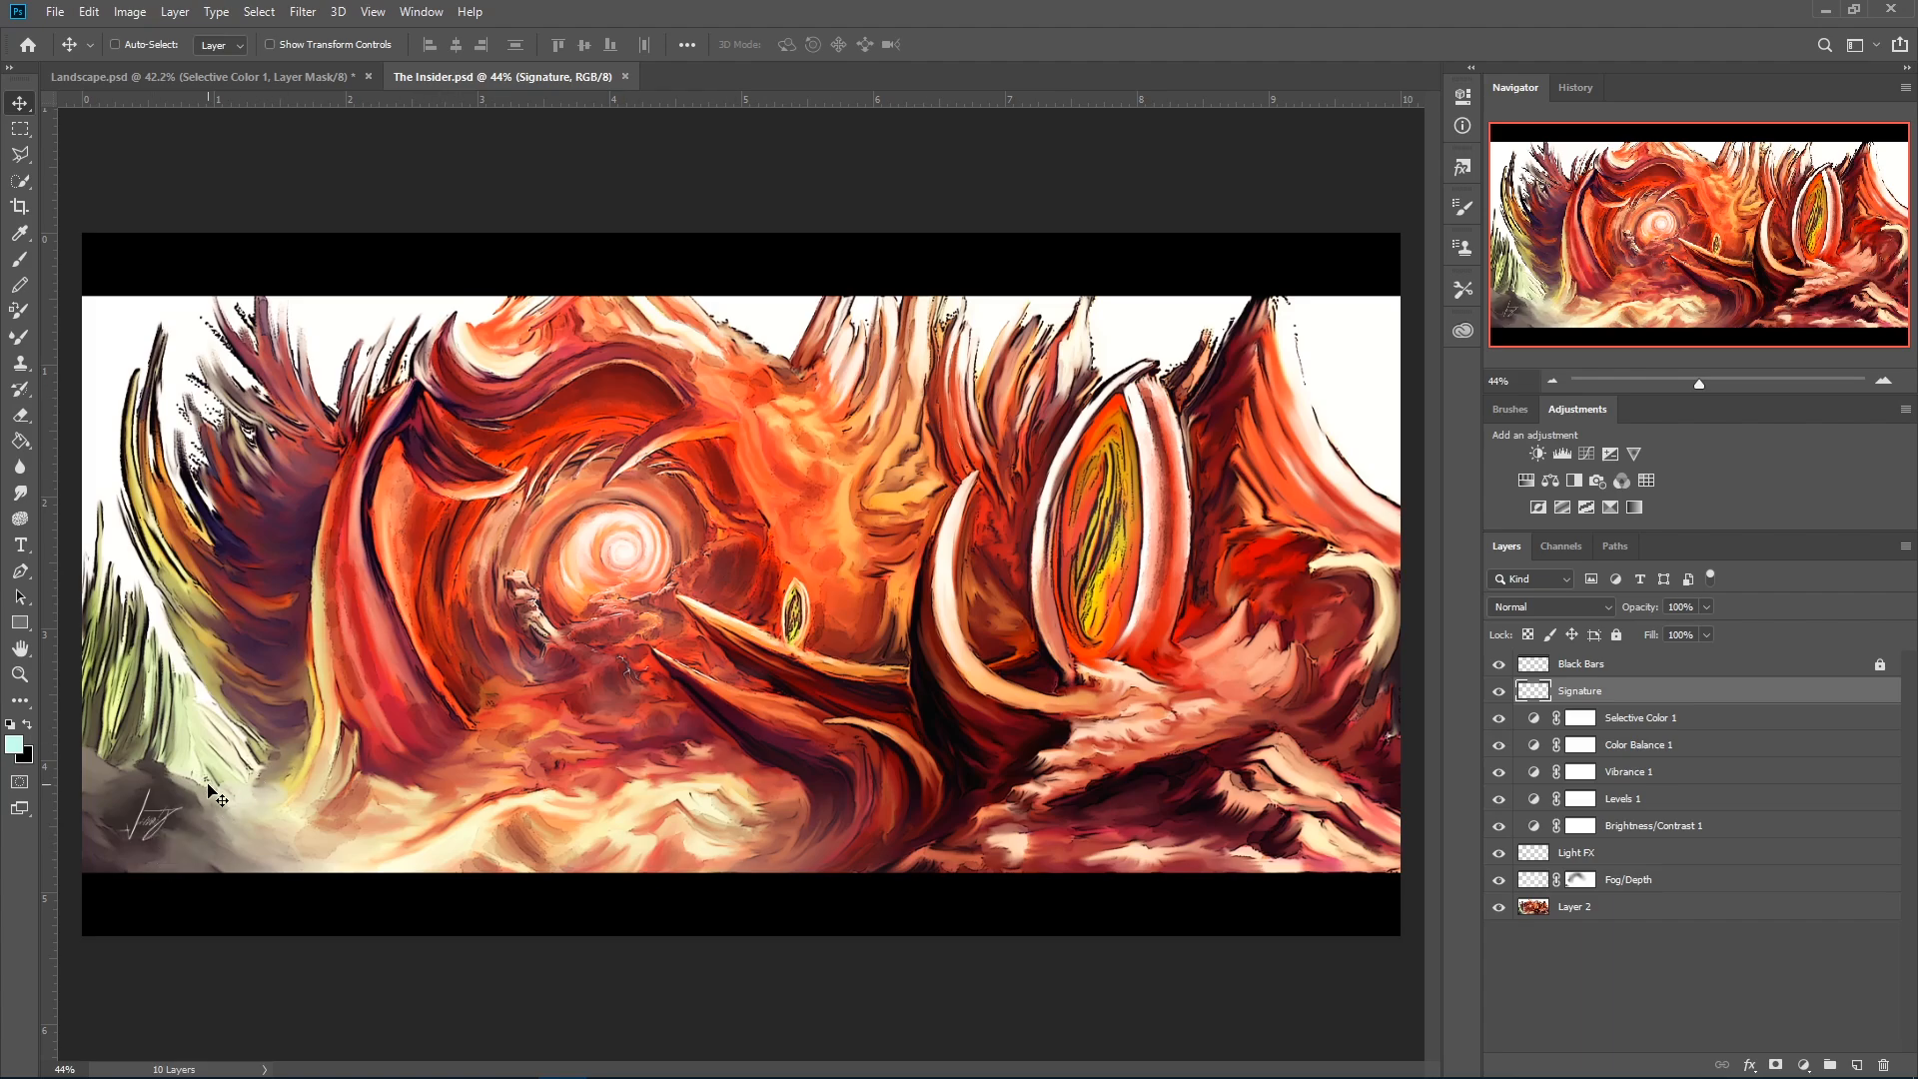
{"action": "mouse_move", "coordinate": [152, 831]}
{"action": "left_mouse_down"}
{"action": "mouse_move", "coordinate": [240, 677]}
{"action": "mouse_move", "coordinate": [325, 139]}
{"action": "mouse_move", "coordinate": [282, 80]}
{"action": "mouse_move", "coordinate": [303, 225]}
{"action": "left_mouse_up"}
{"action": "mouse_move", "coordinate": [204, 771]}
{"action": "left_mouse_down"}
{"action": "mouse_move", "coordinate": [188, 832]}
{"action": "mouse_move", "coordinate": [173, 786]}
{"action": "left_mouse_up"}
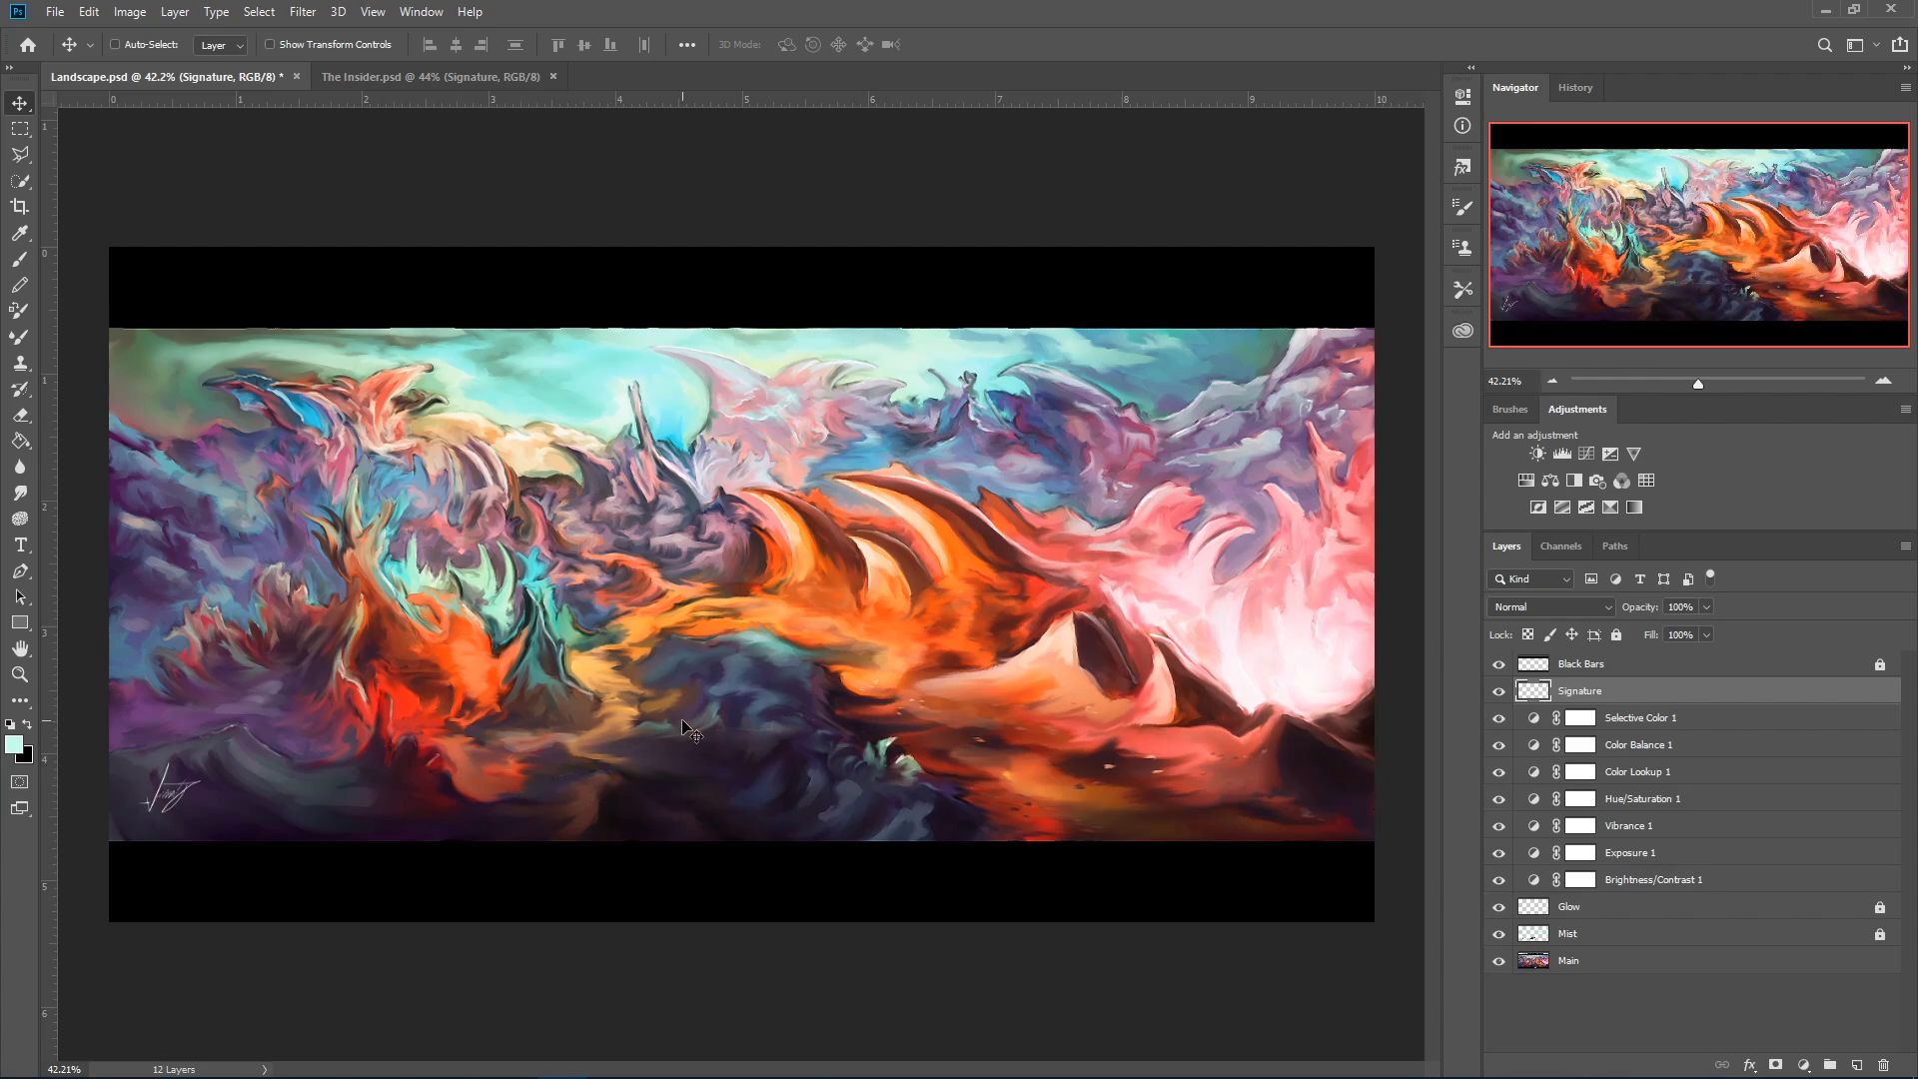
{"action": "scroll", "coordinate": [184, 815], "scroll_direction": "up", "scroll_amount": 3}
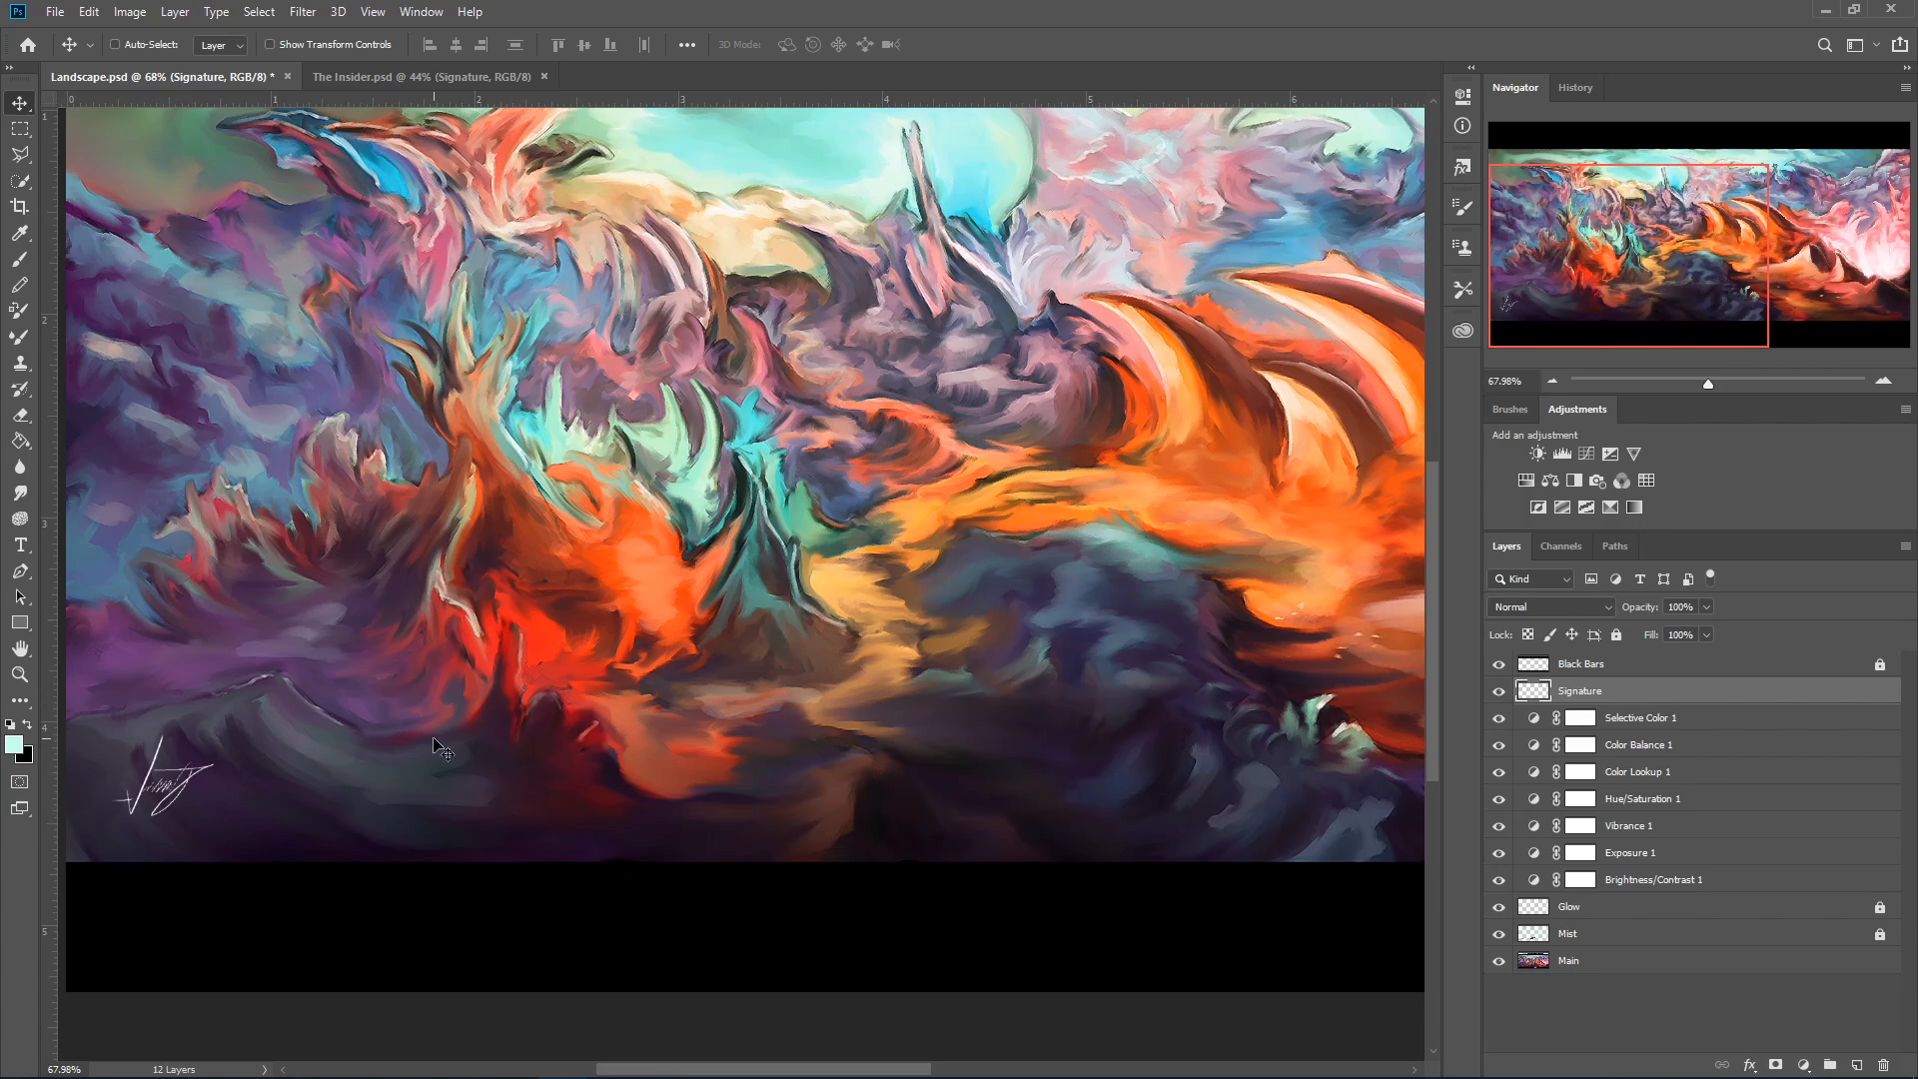
{"action": "scroll", "coordinate": [1187, 617], "scroll_direction": "down", "scroll_amount": 2}
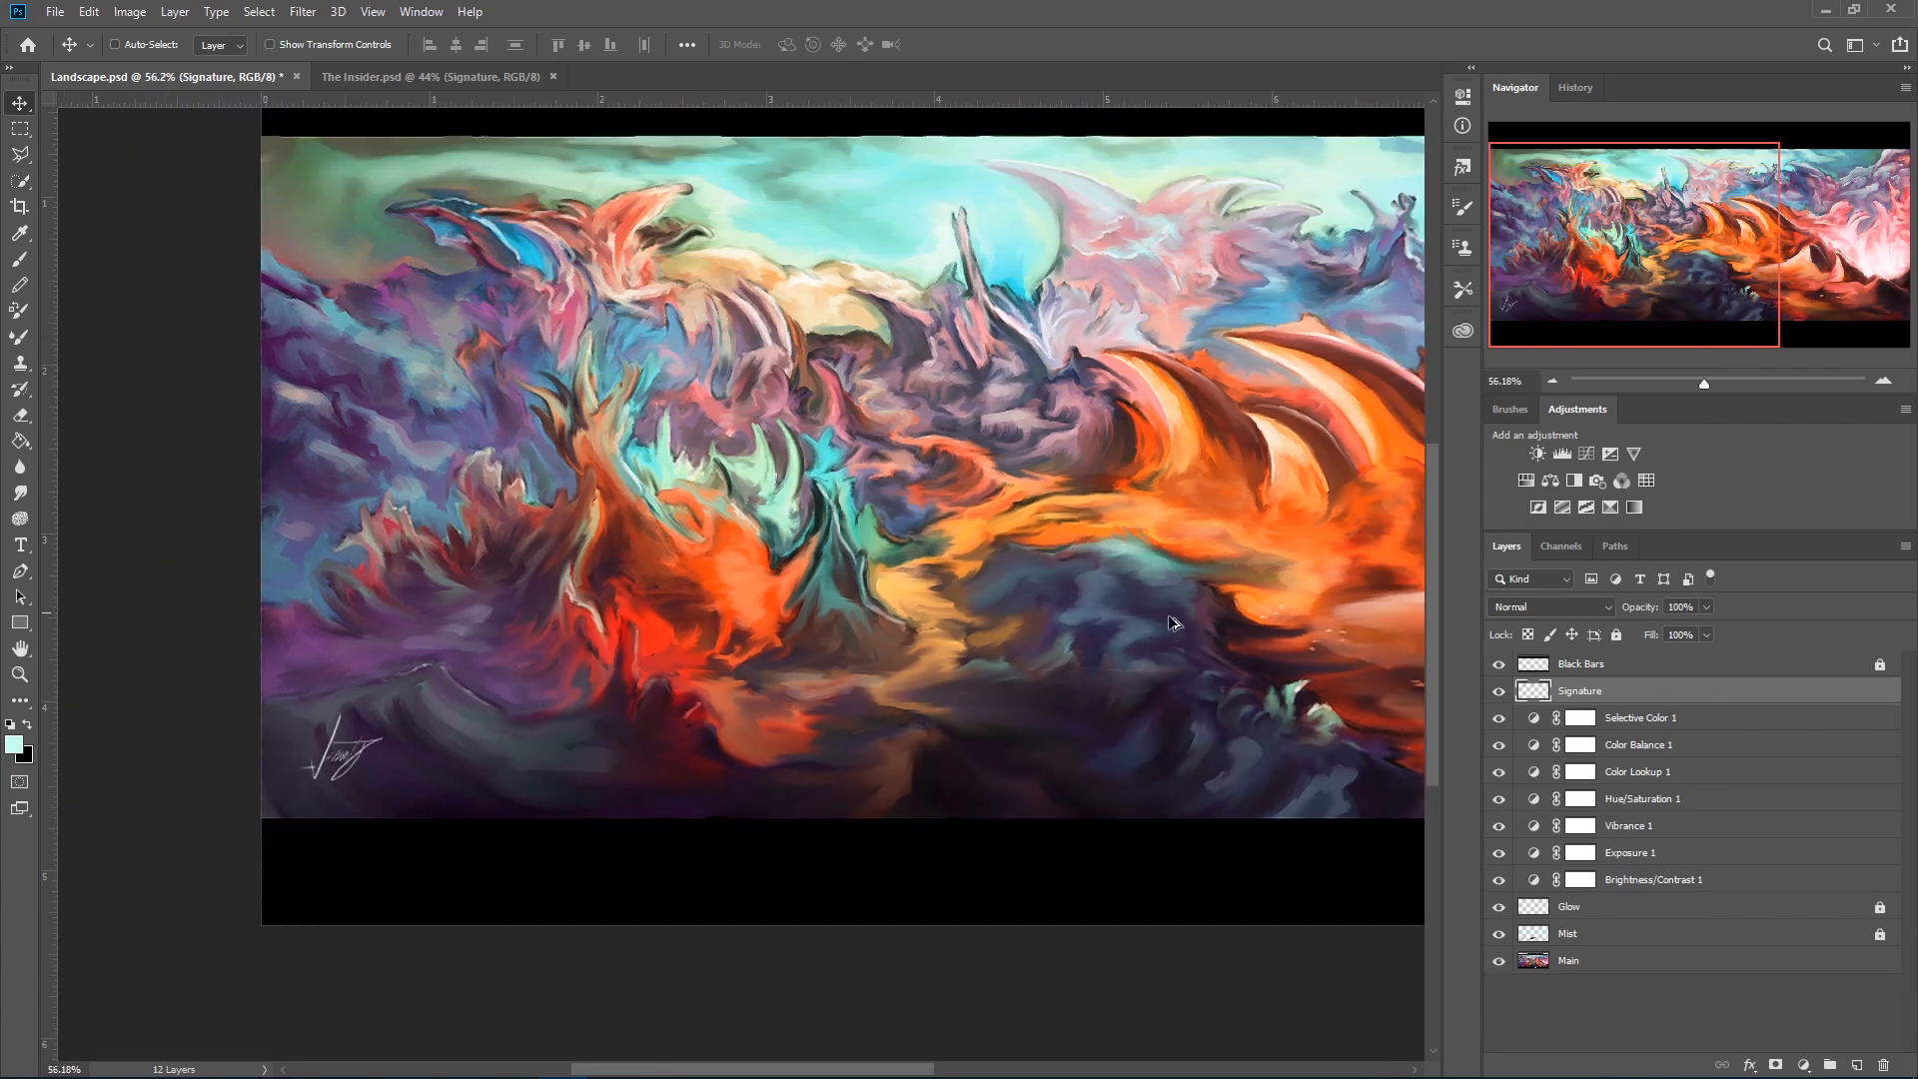
Select the Main layer and examine the signed painting as a whole and up close around the orange arches and the fiery foreground shapes.
{"action": "left_click_drag", "start_coordinate": [1266, 567], "coordinate": [881, 617]}
{"action": "scroll", "coordinate": [885, 600], "scroll_direction": "down", "scroll_amount": 2}
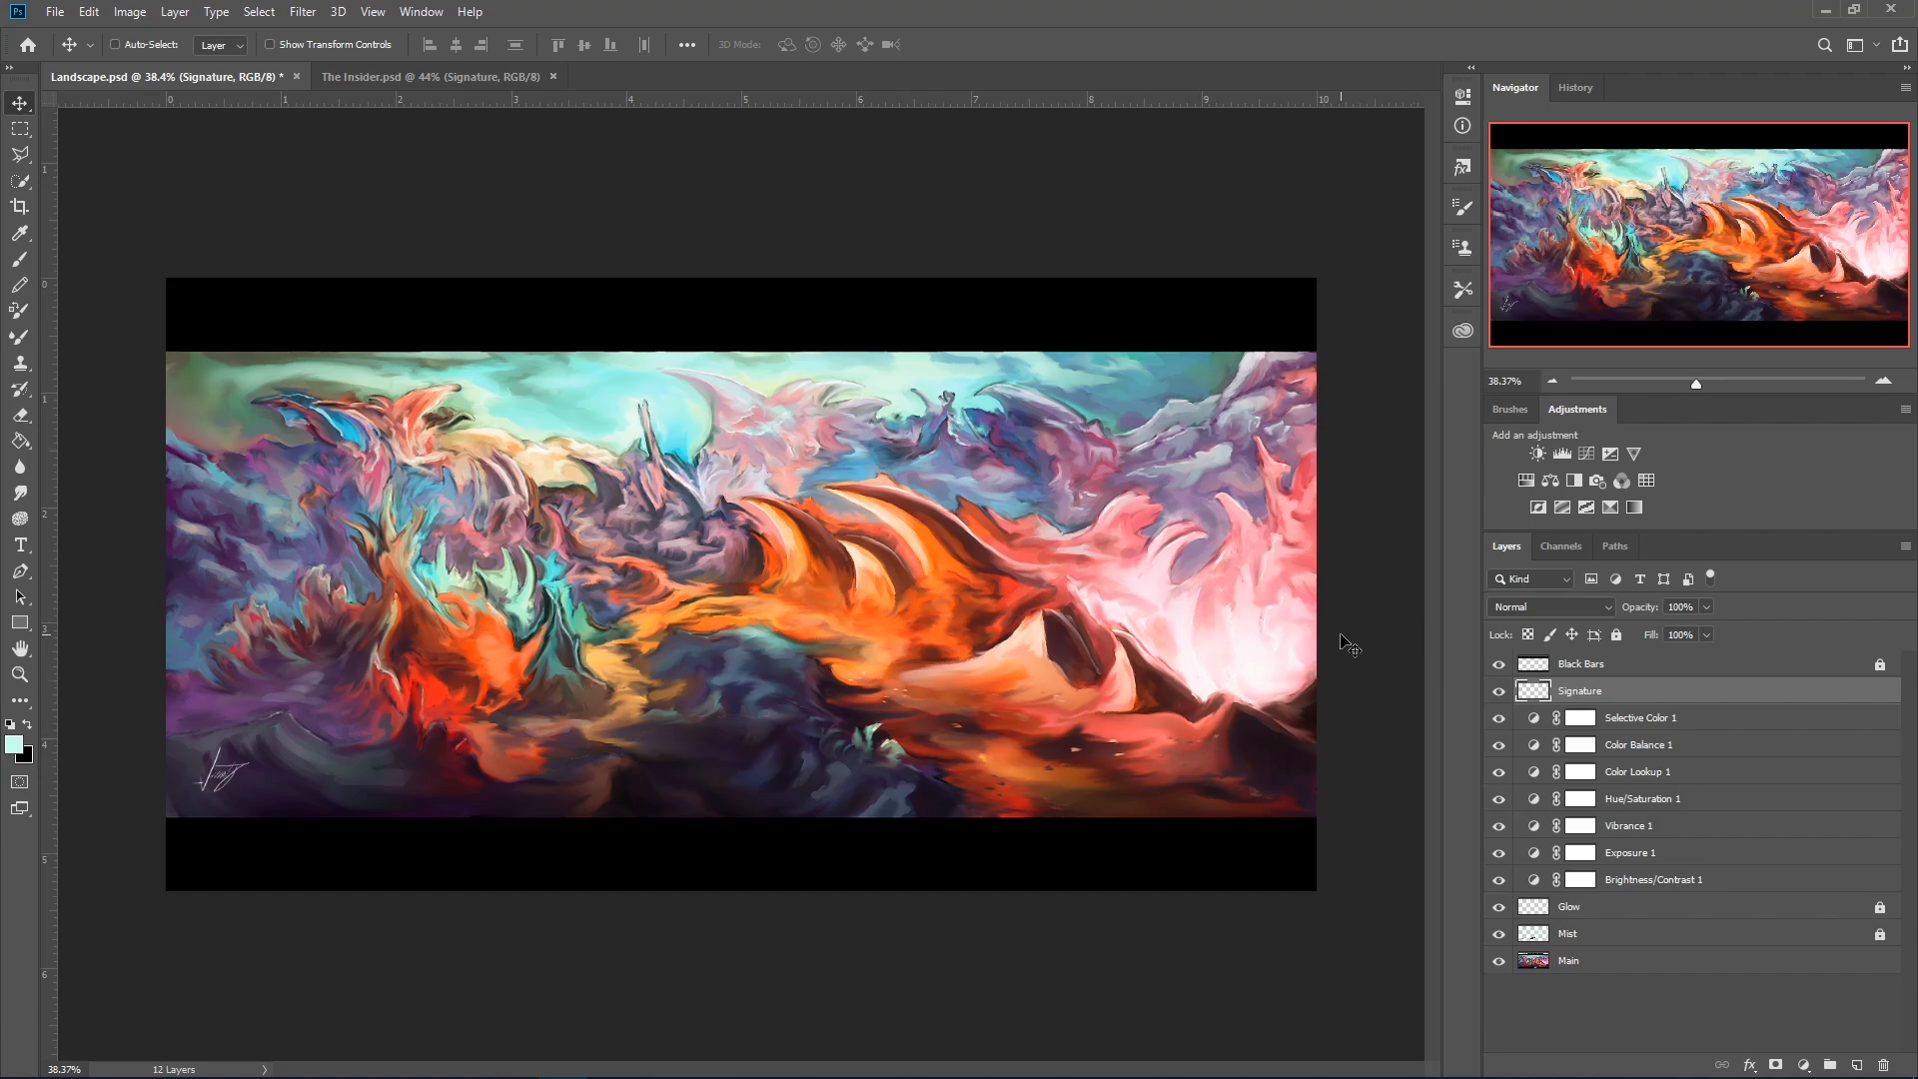
{"action": "left_click", "coordinate": [1598, 965]}
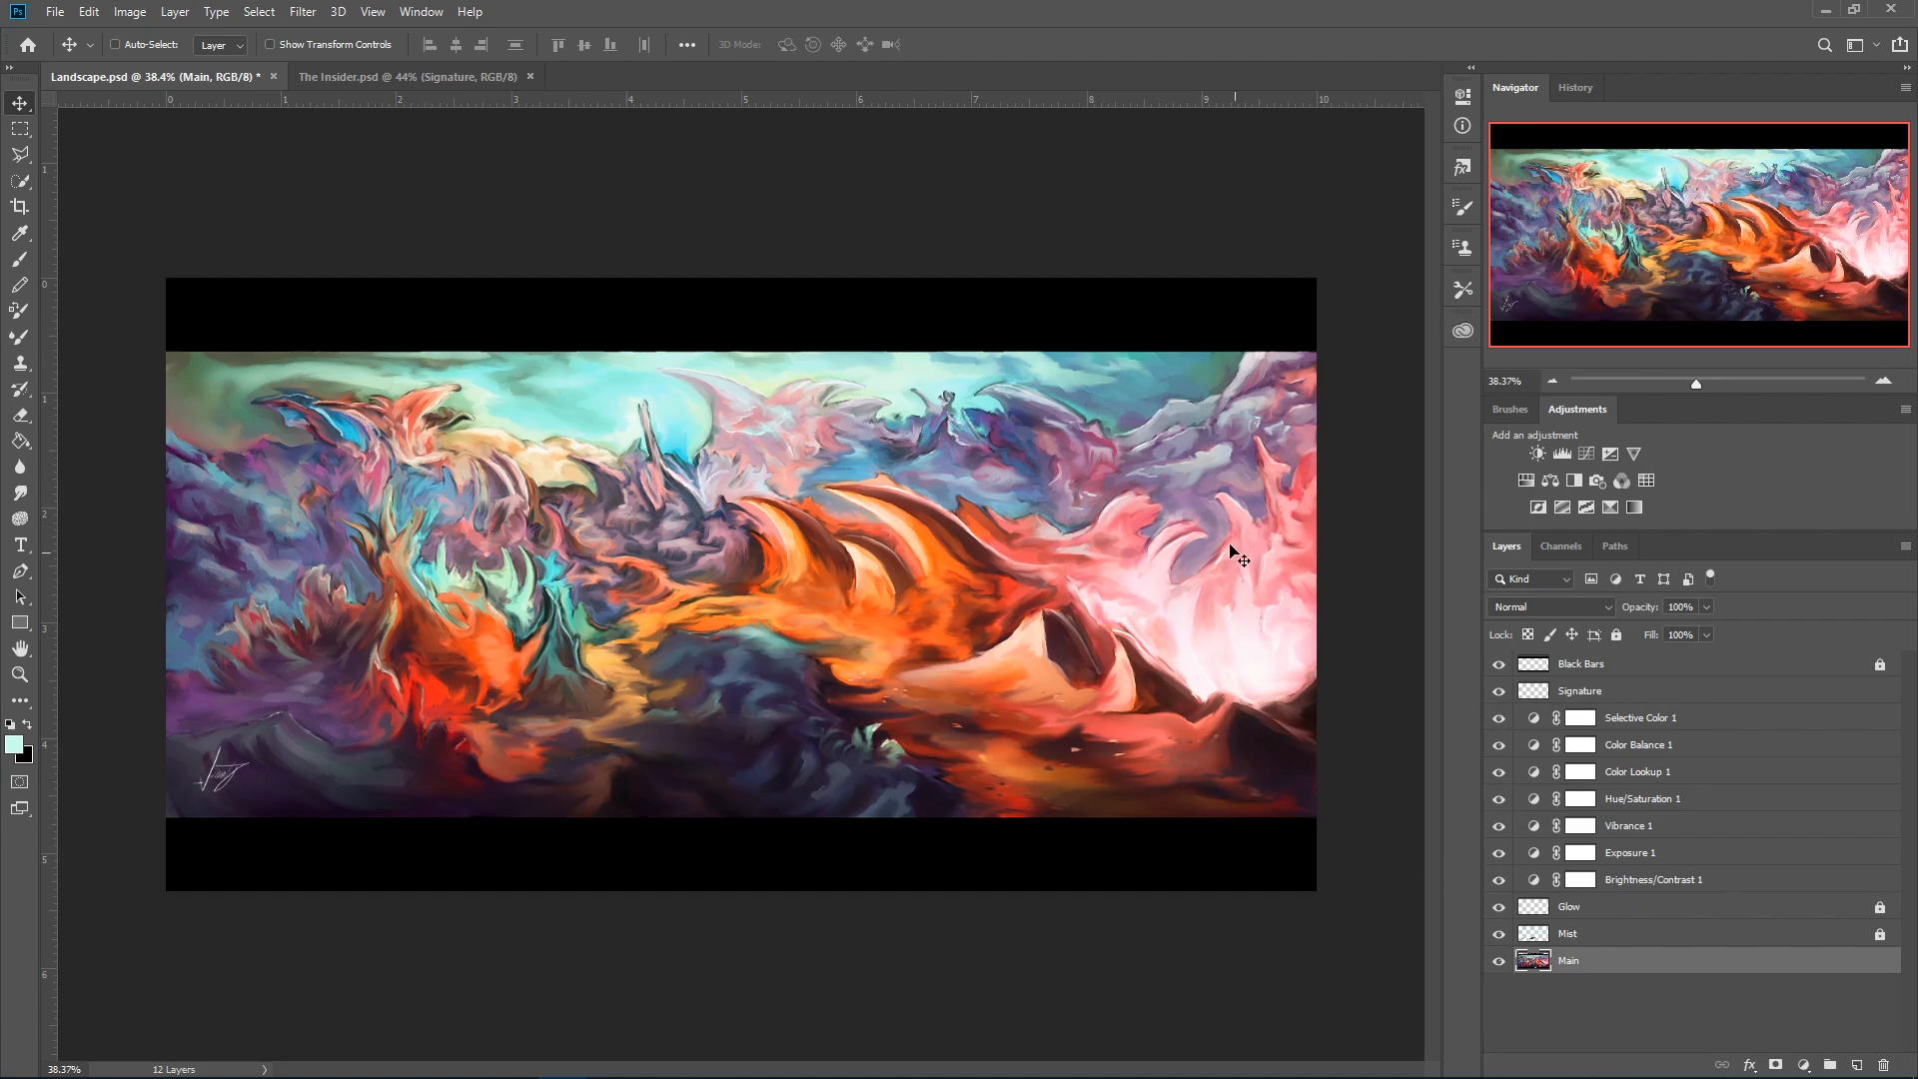
{"action": "scroll", "coordinate": [699, 591], "scroll_direction": "up", "scroll_amount": 5}
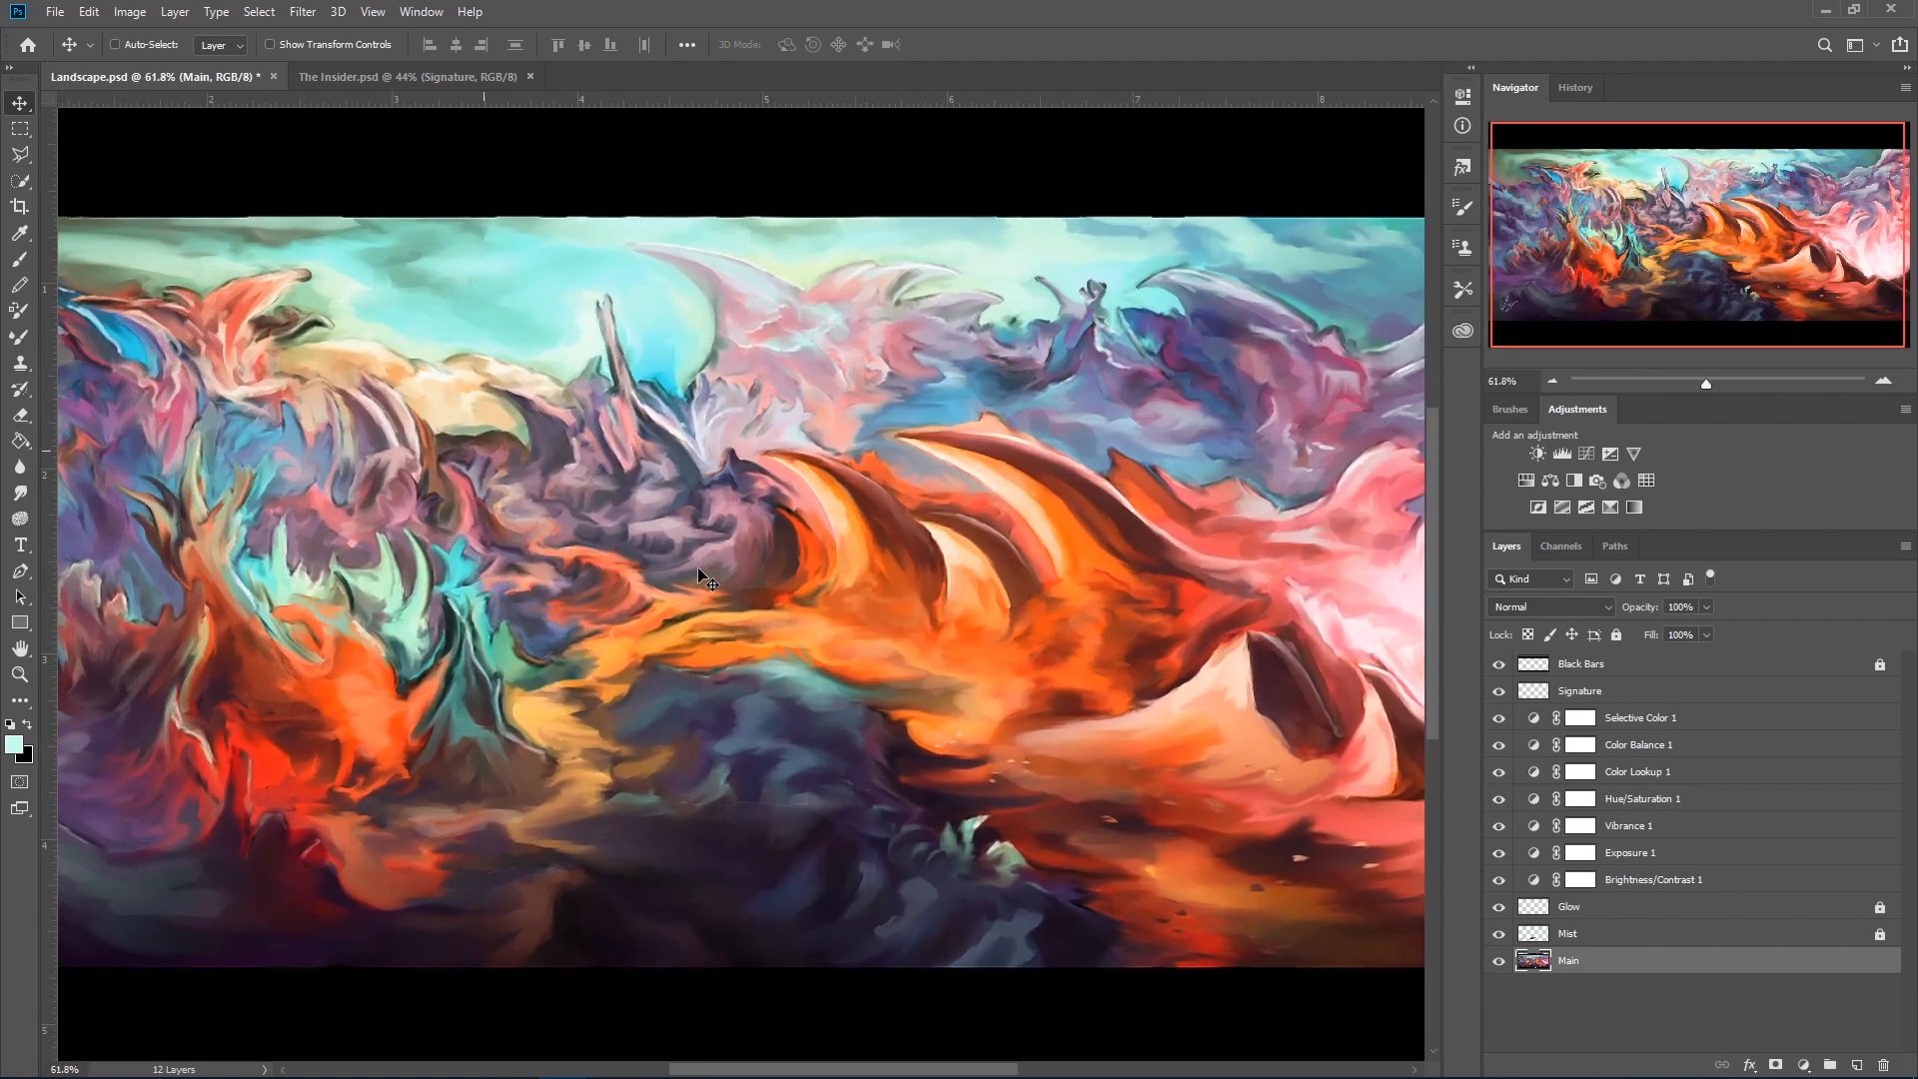
{"action": "scroll", "coordinate": [565, 536], "scroll_direction": "down", "scroll_amount": 4}
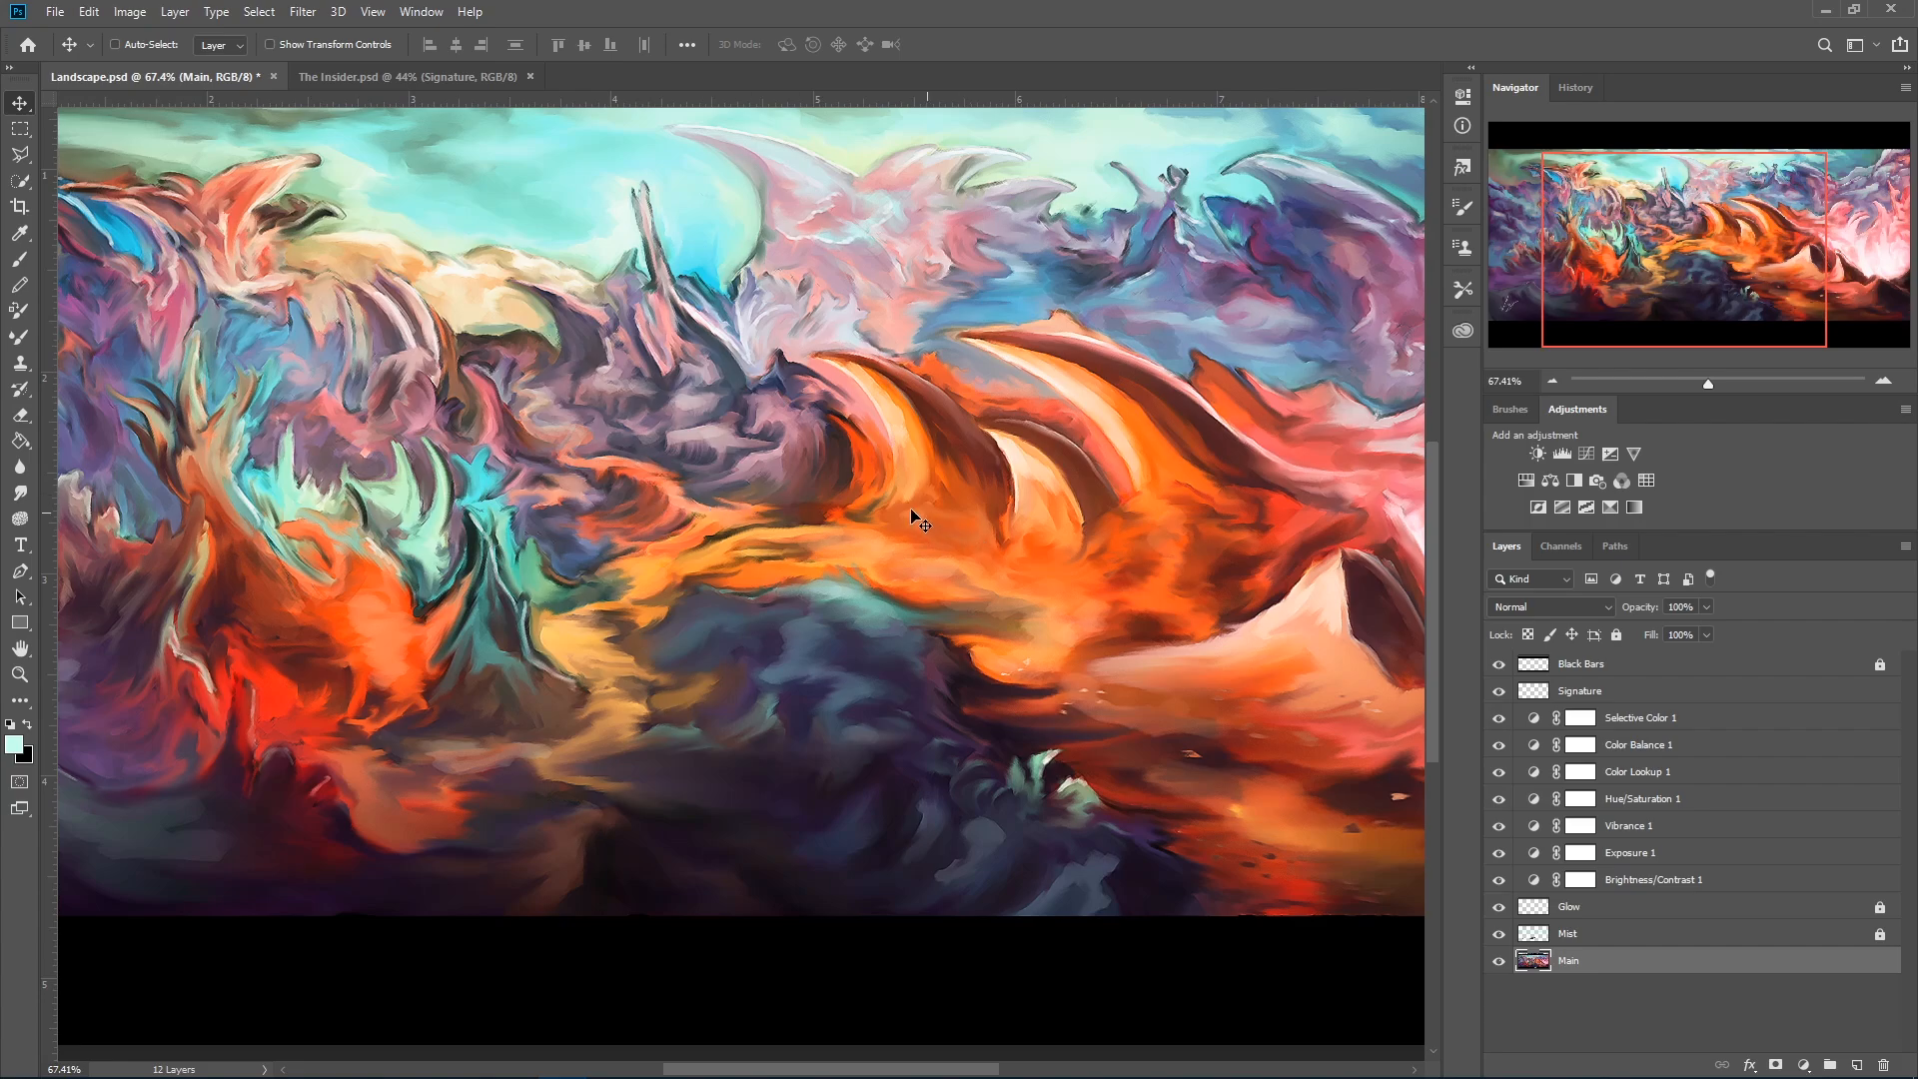
{"action": "scroll", "coordinate": [910, 514], "scroll_direction": "down", "scroll_amount": 4}
{"action": "scroll", "coordinate": [887, 475], "scroll_direction": "up", "scroll_amount": 5}
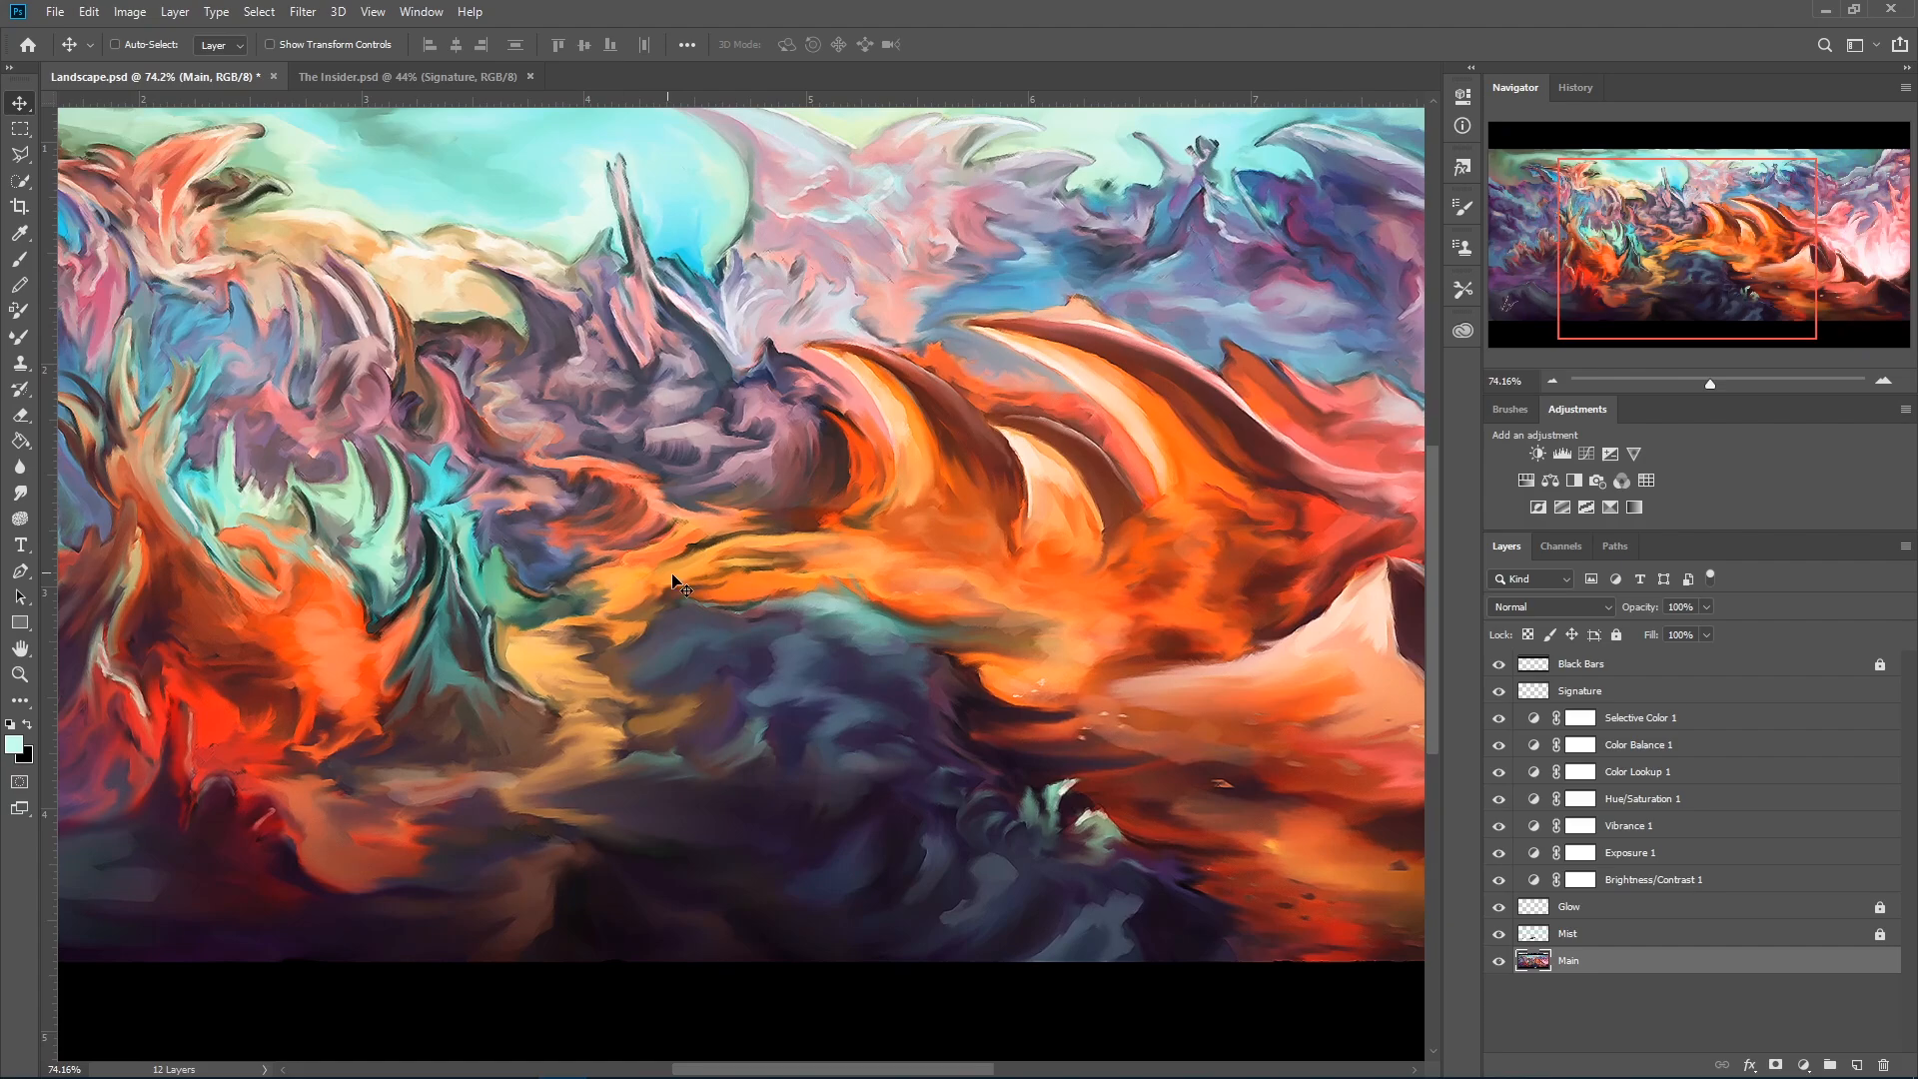
{"action": "mouse_move", "coordinate": [749, 490]}
{"action": "left_mouse_down"}
{"action": "mouse_move", "coordinate": [1262, 526]}
{"action": "mouse_move", "coordinate": [1110, 354]}
{"action": "mouse_move", "coordinate": [920, 419]}
{"action": "left_mouse_up"}
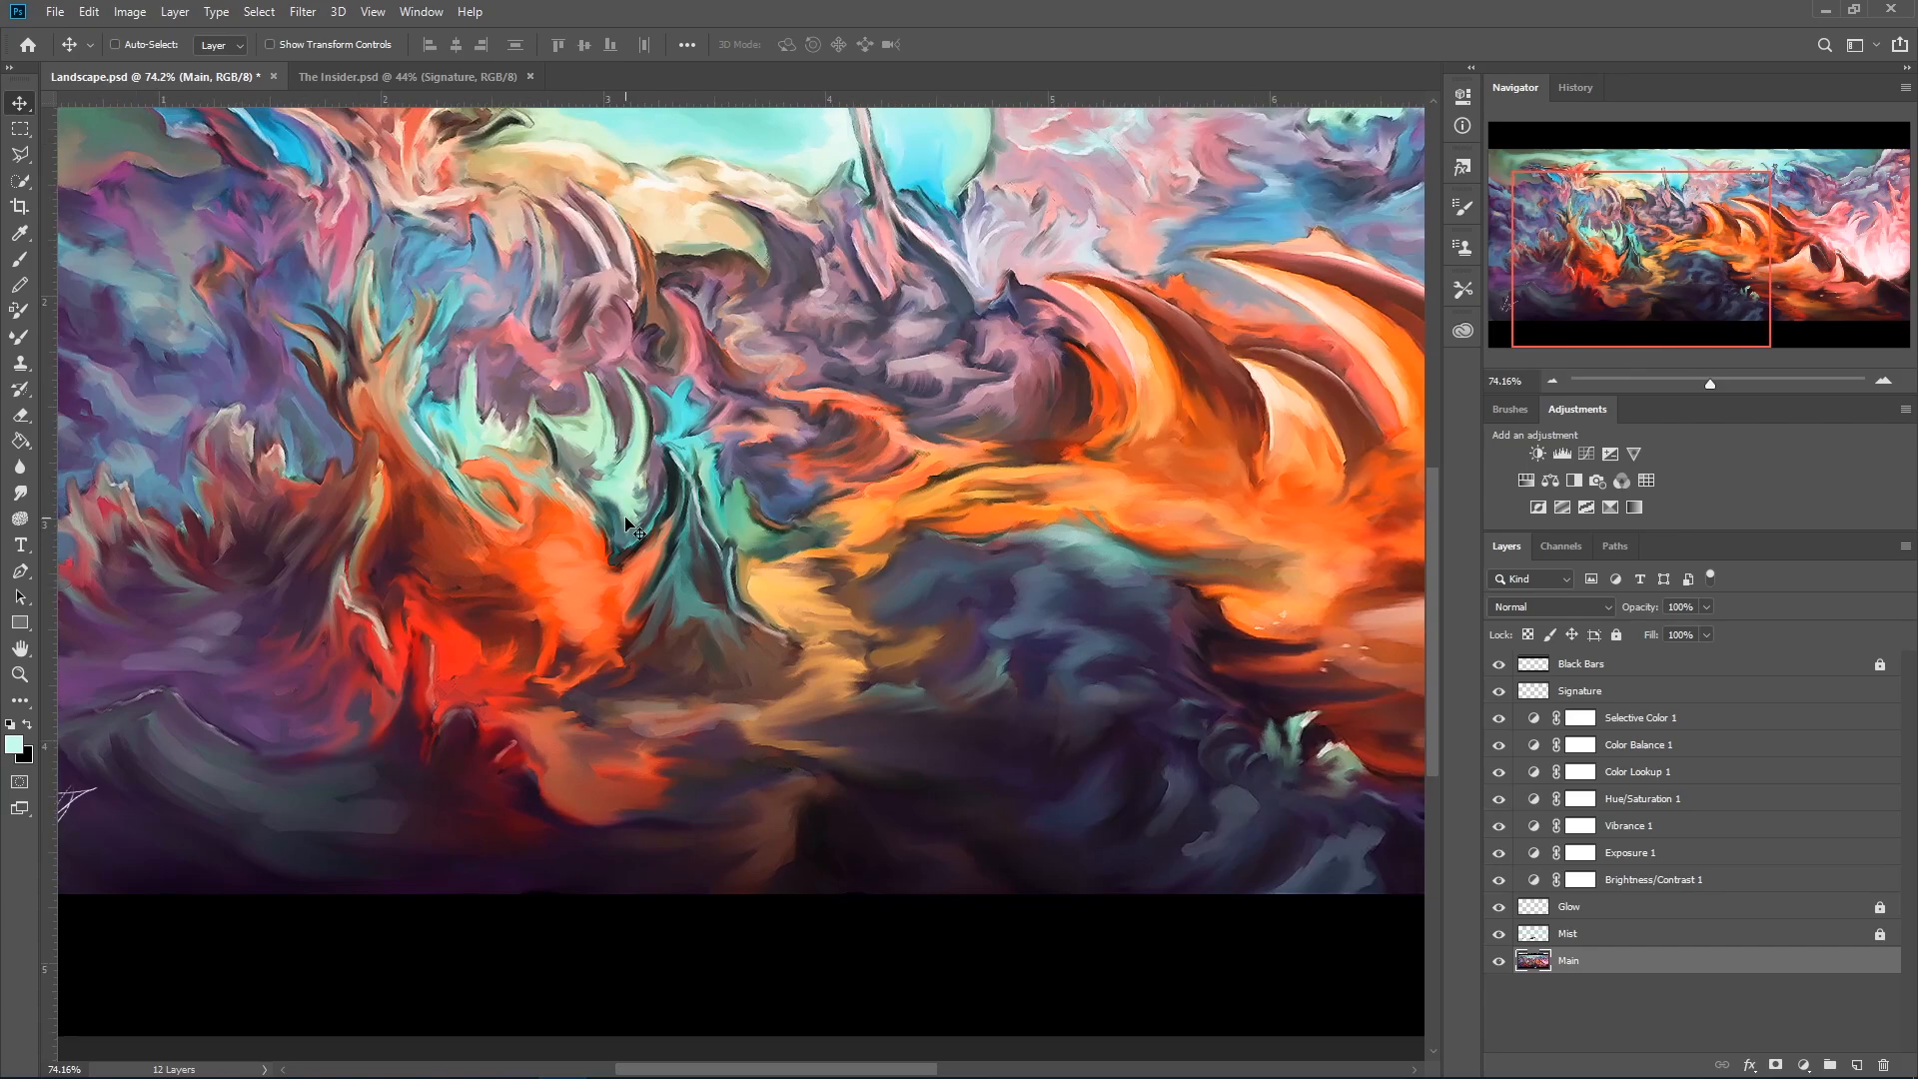
{"action": "scroll", "coordinate": [667, 530], "scroll_direction": "down", "scroll_amount": 5}
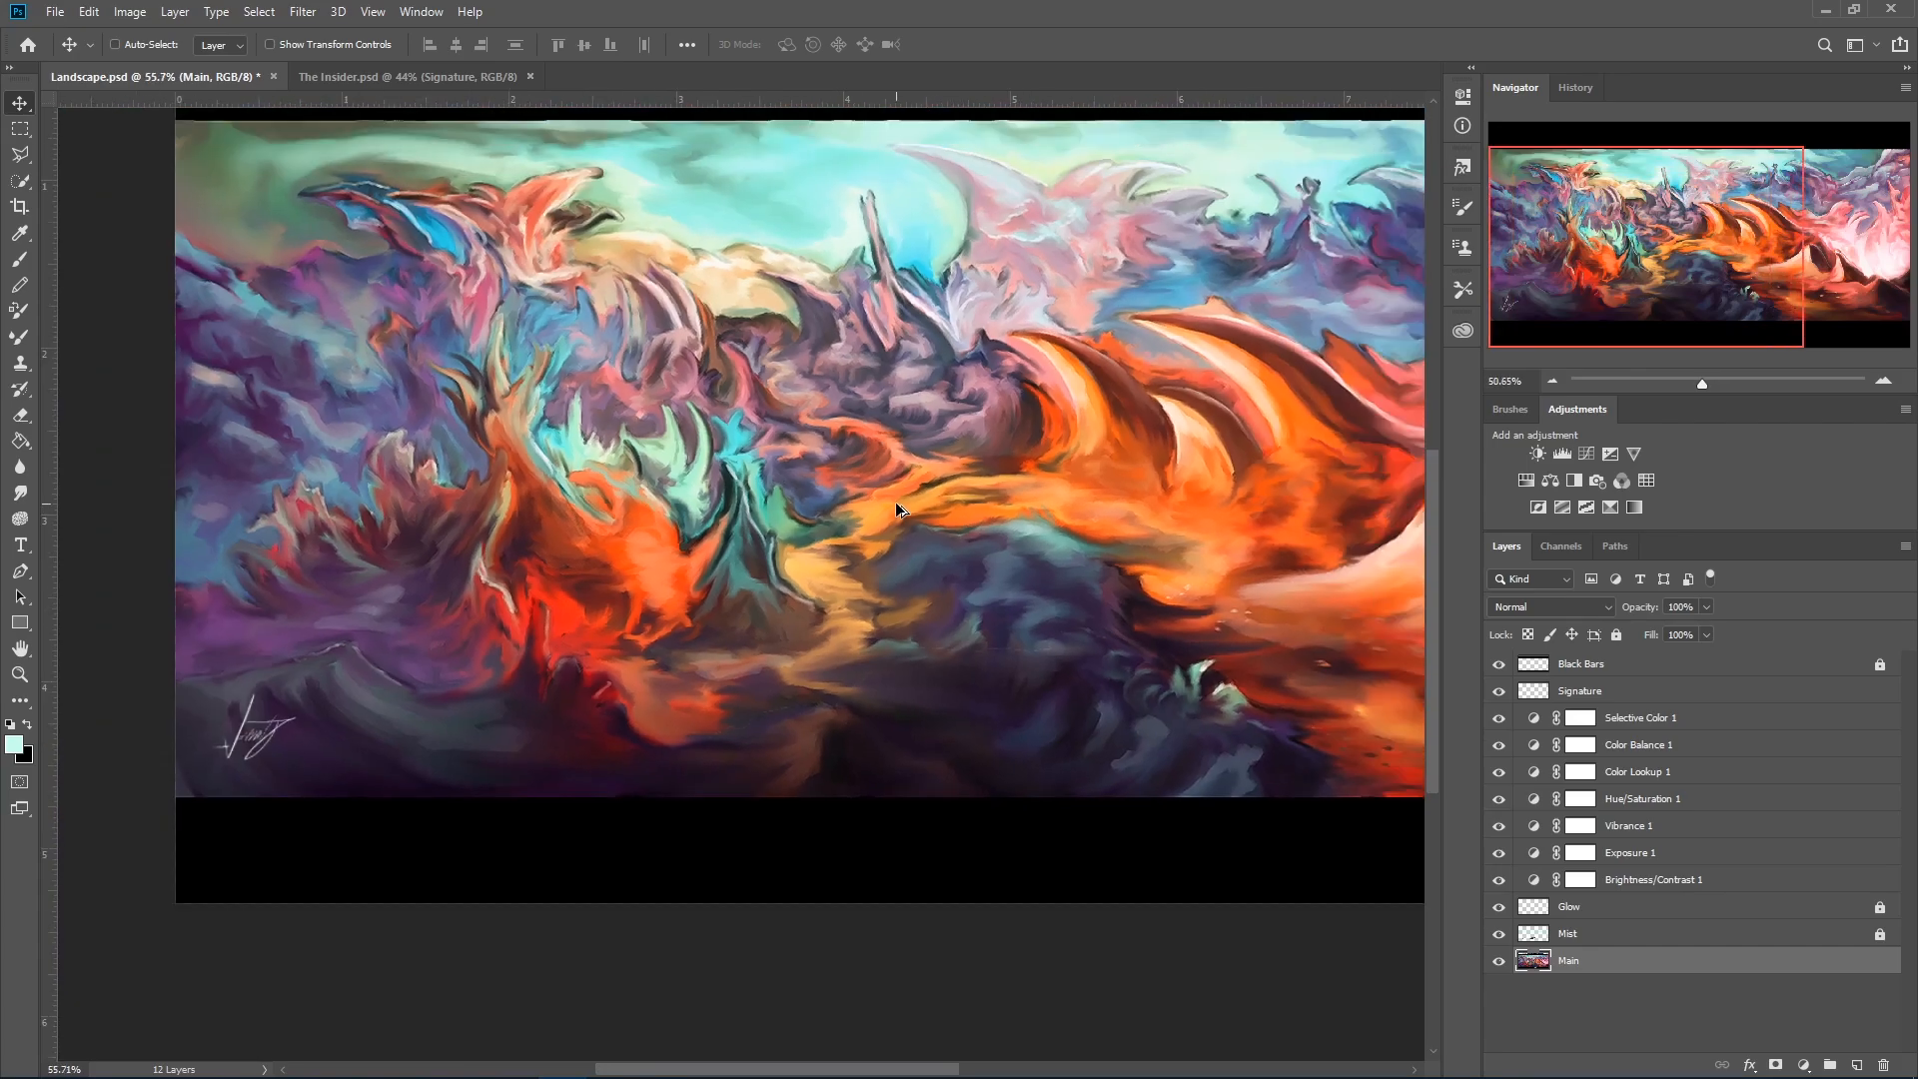